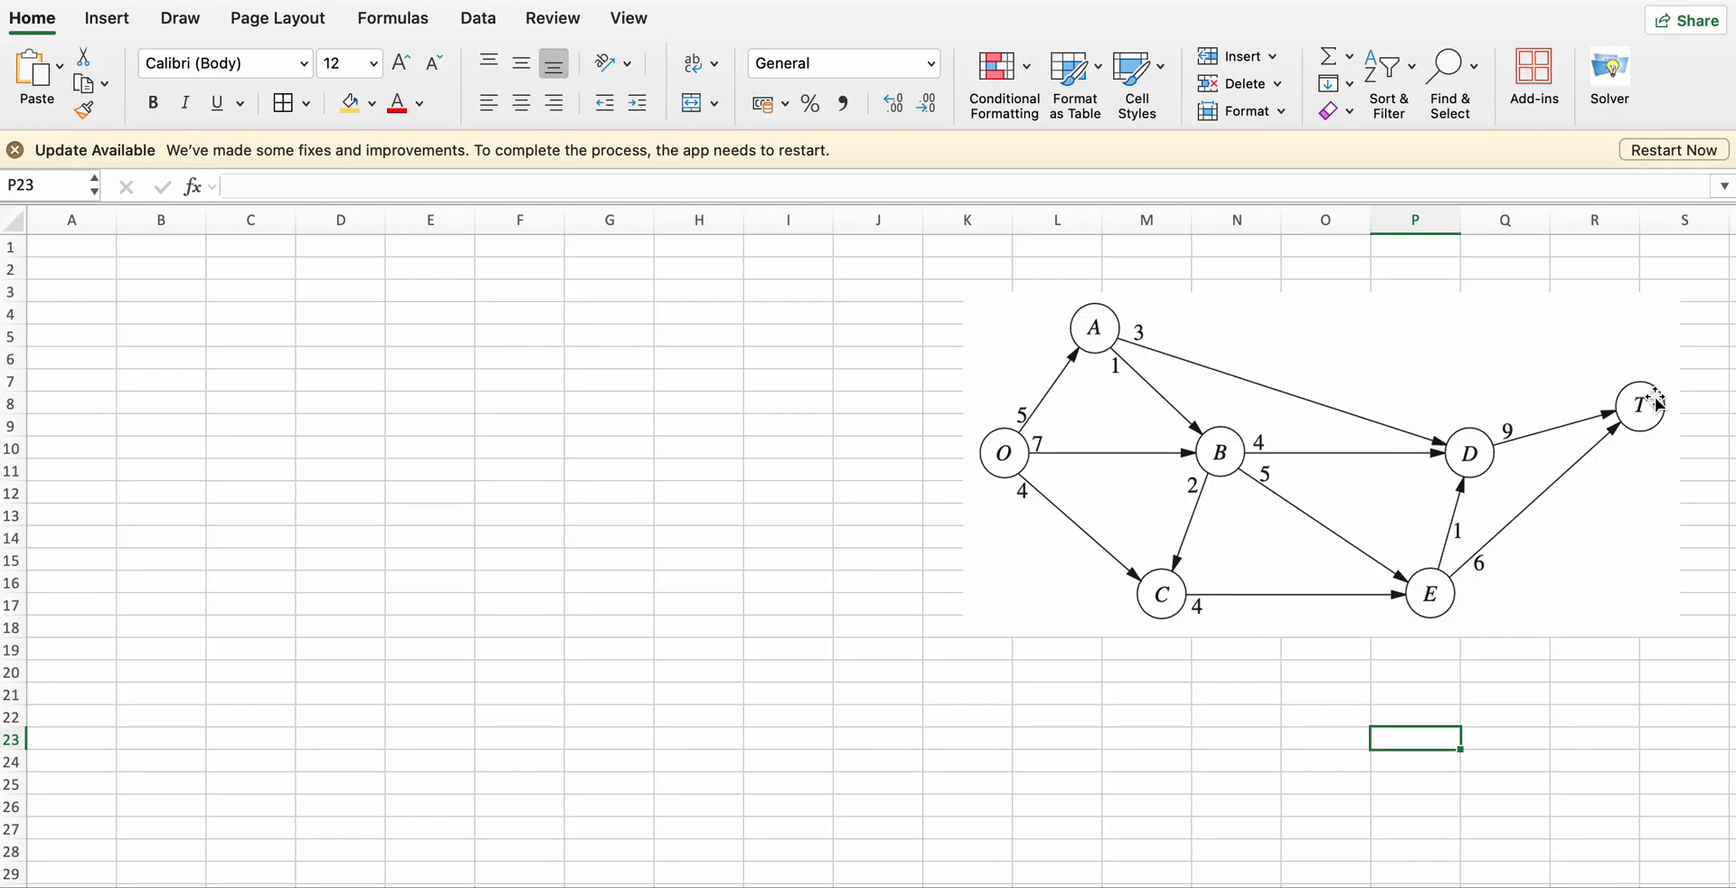
Enter the headers From, To, On Route and Cost in cells A2:D2.
{"action": "left_click", "coordinate": [79, 271]}
{"action": "type", "text": "From"}
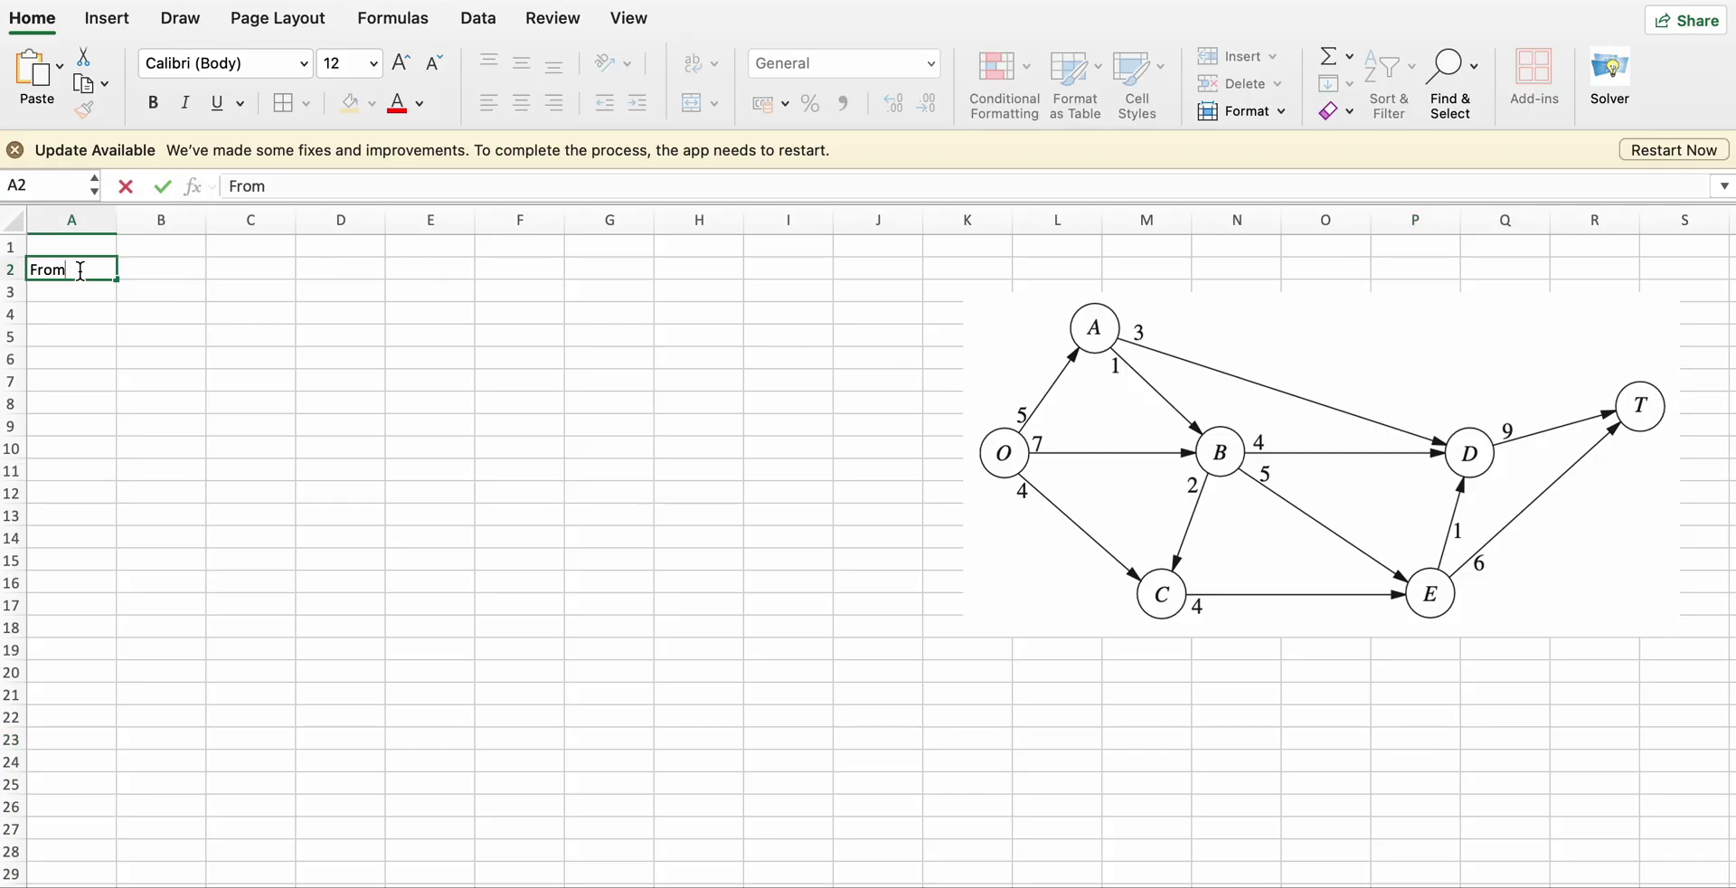
{"action": "key", "text": "Tab"}
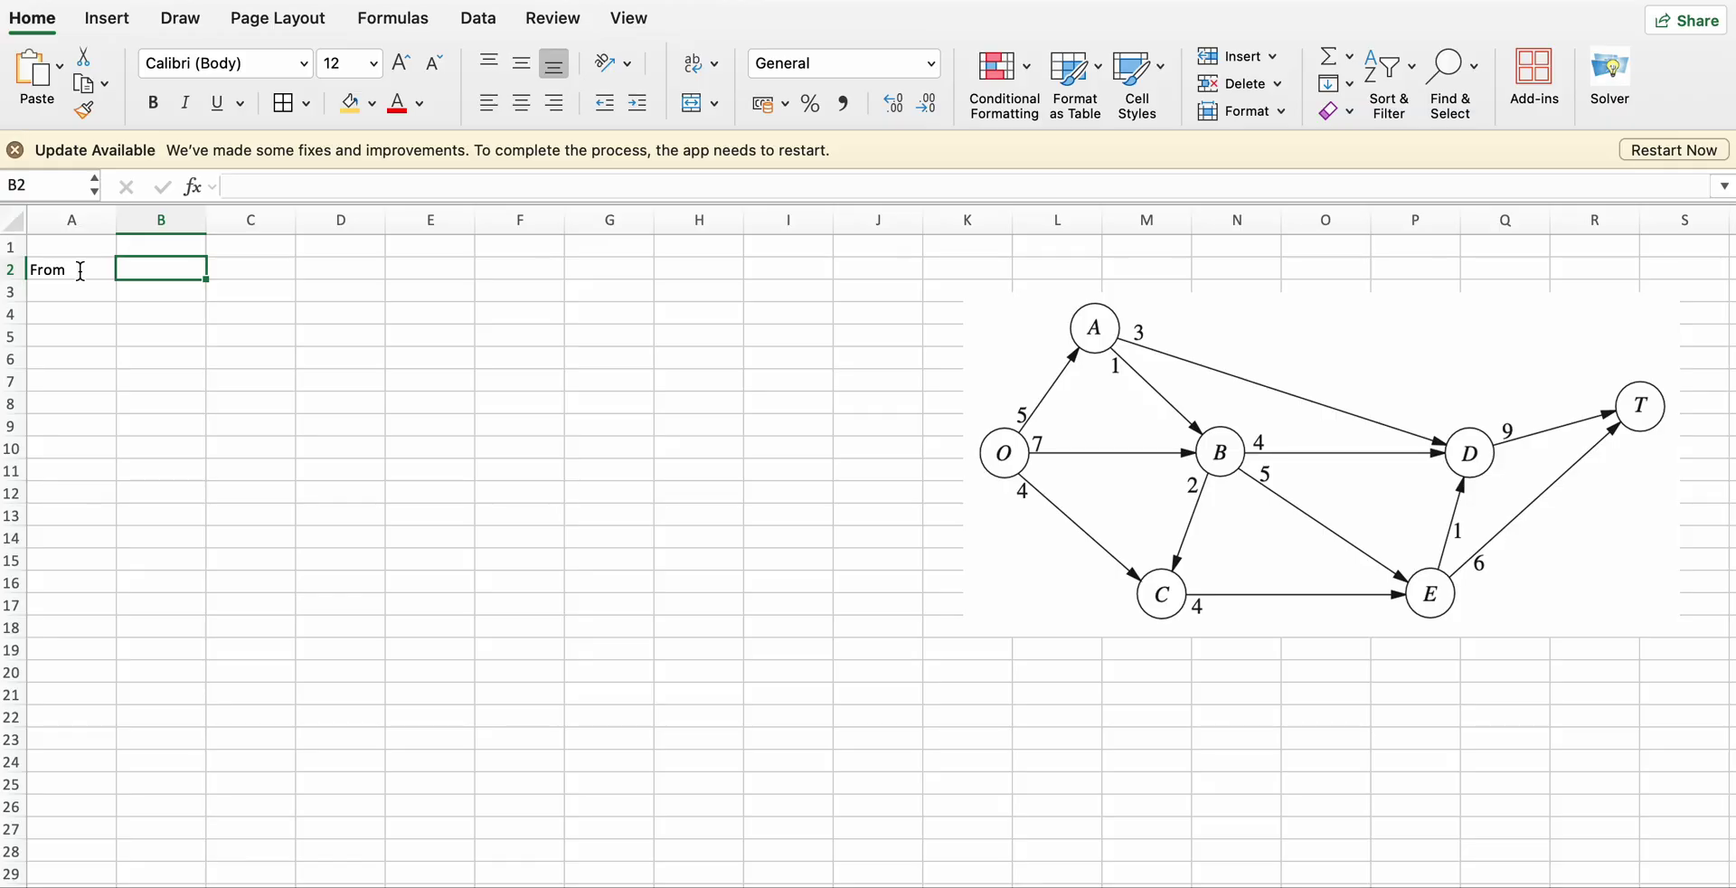
{"action": "type", "text": "To"}
{"action": "key", "text": "Tab"}
{"action": "type", "text": "On "}
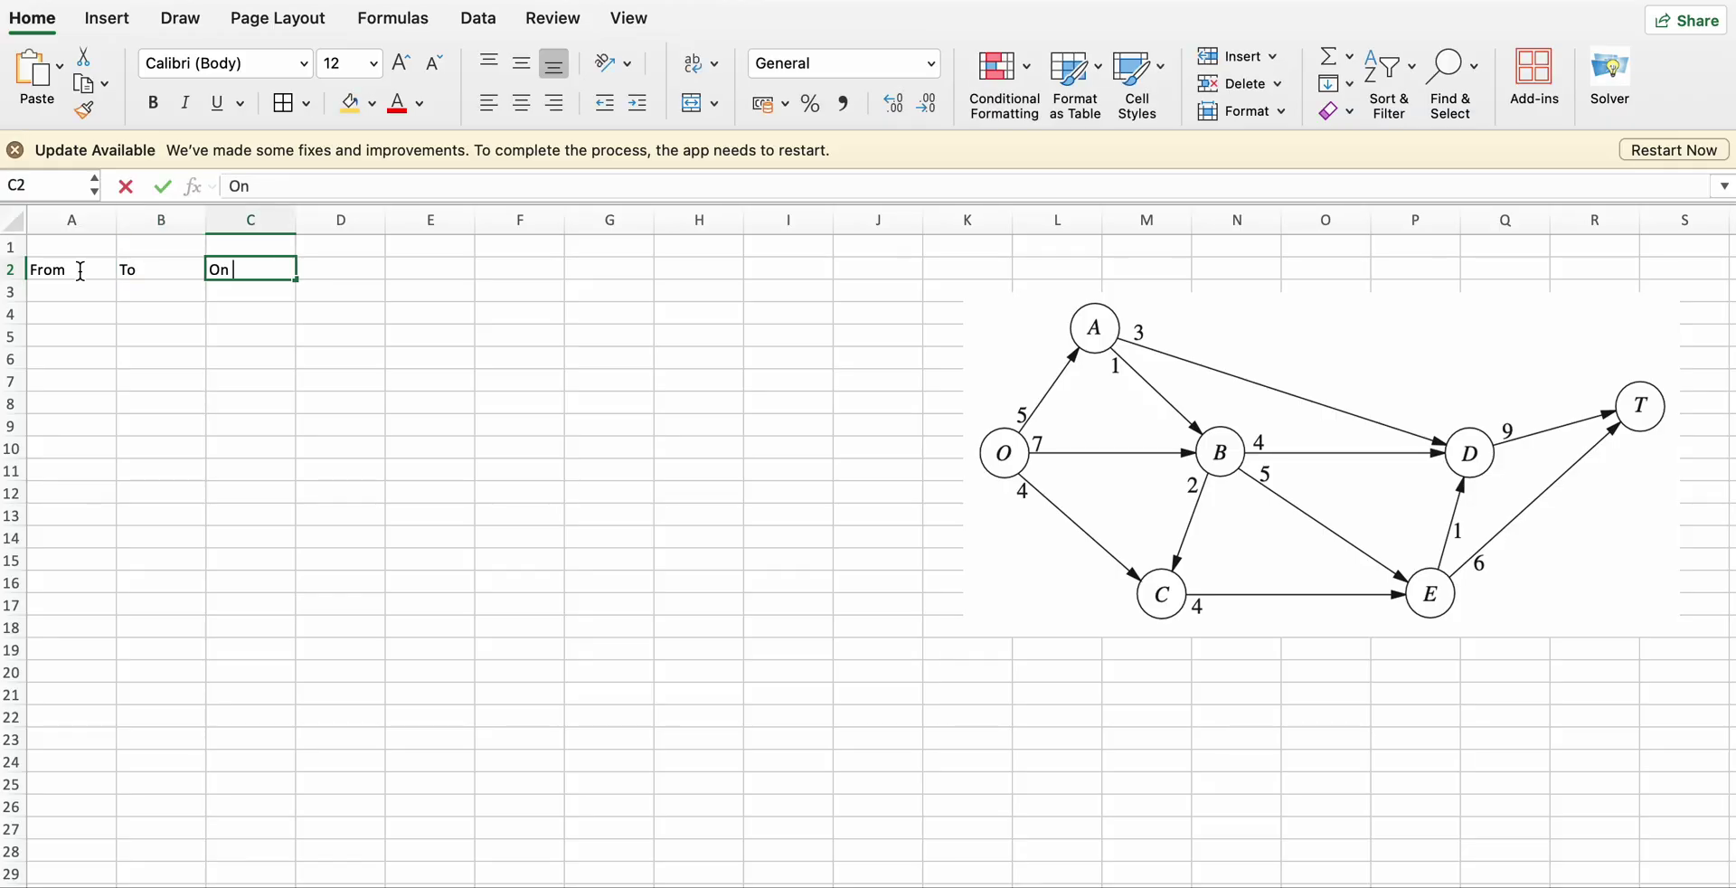
{"action": "type", "text": "Ro"}
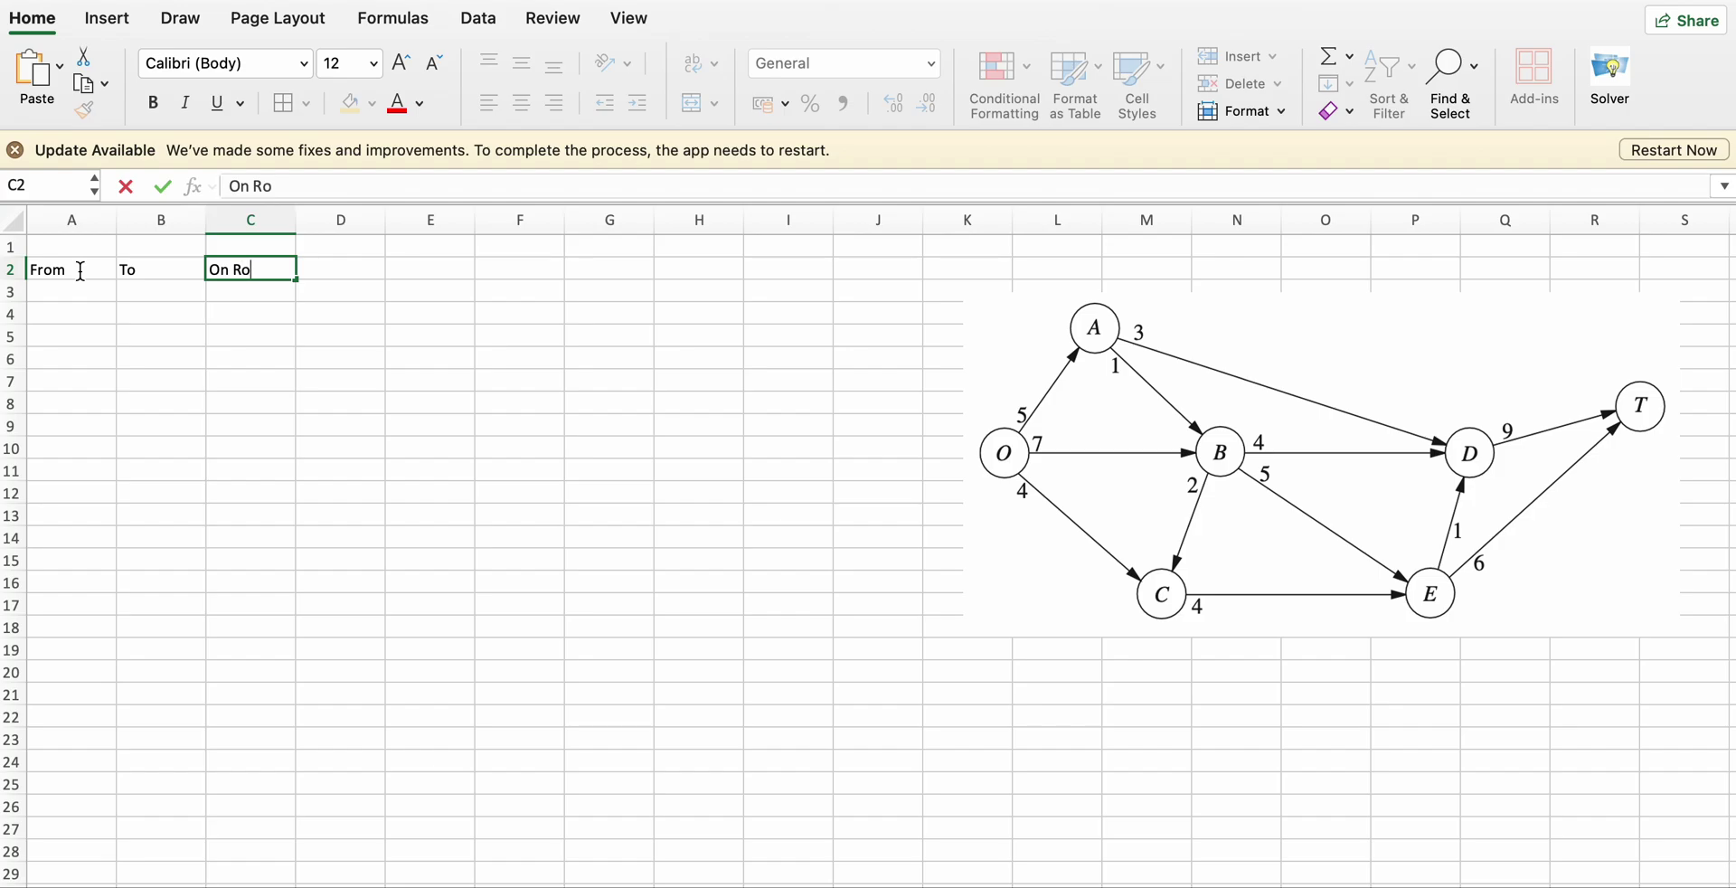
{"action": "type", "text": "ute"}
{"action": "key", "text": "Tab"}
{"action": "type", "text": "Cost"}
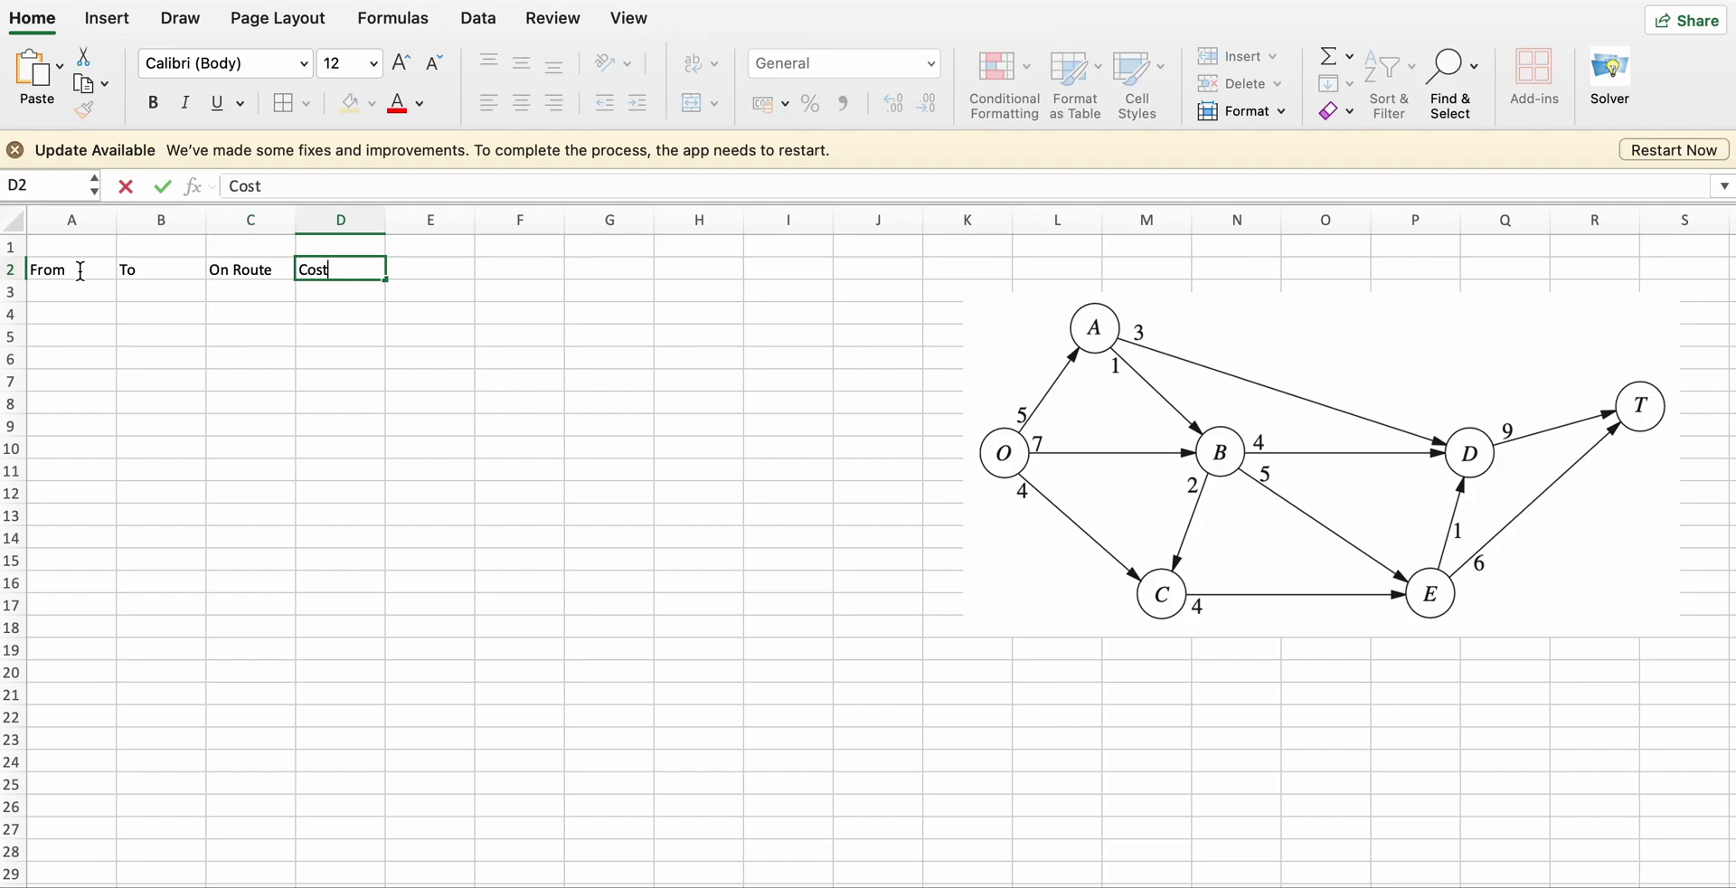
{"action": "key", "text": "Tab"}
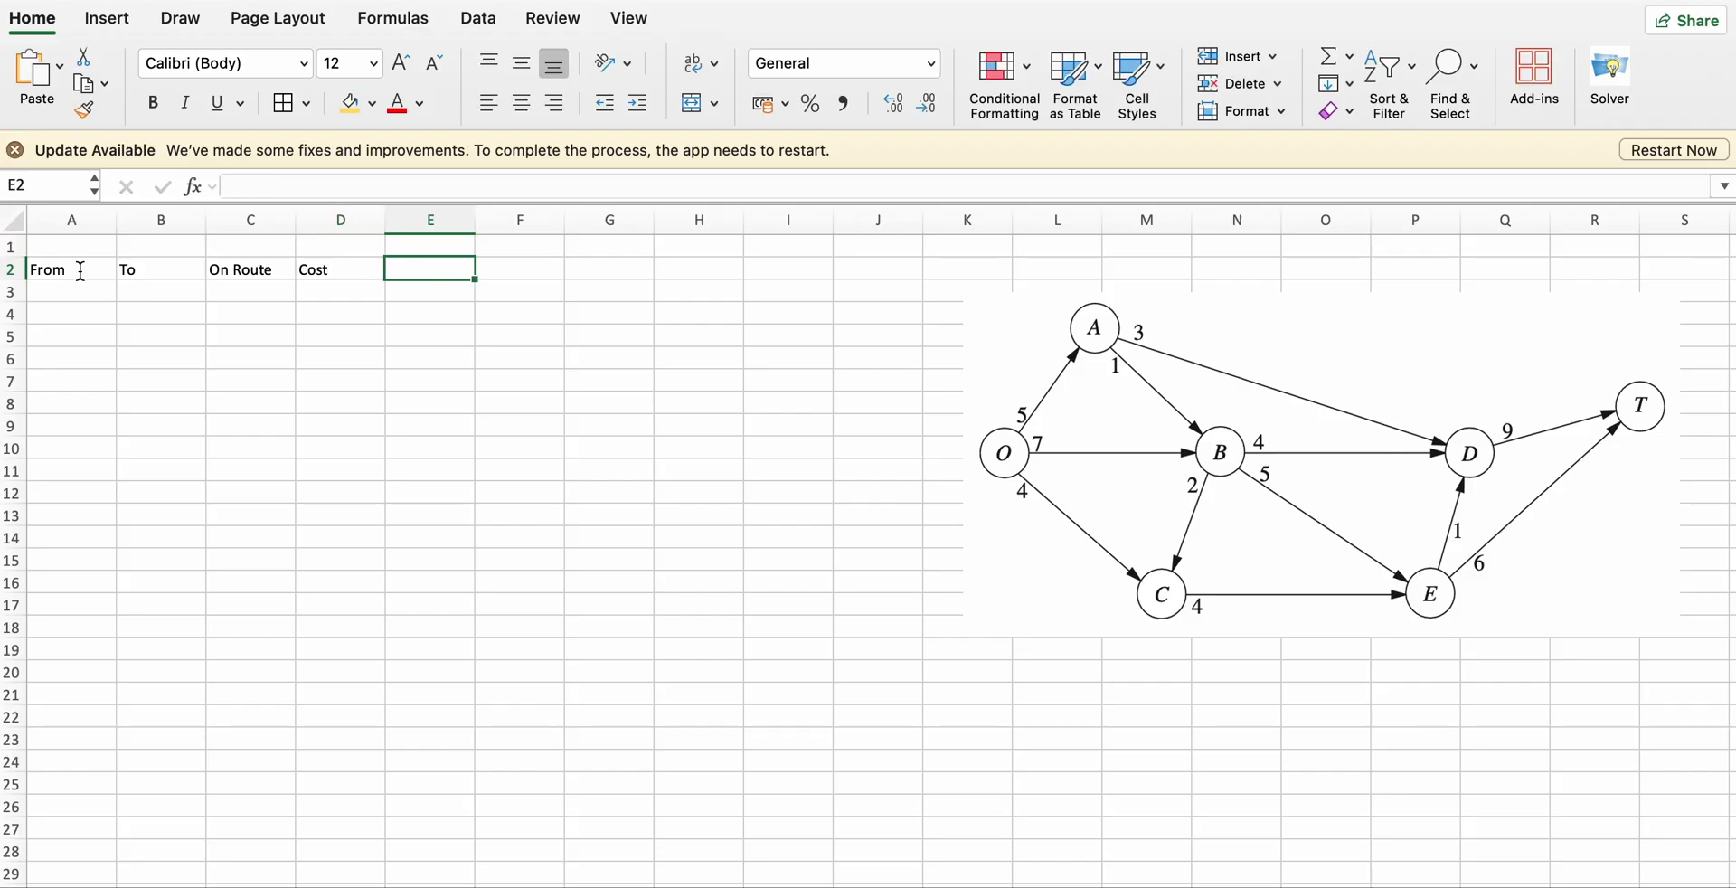
Continue the header row with Nodes, Flow in, Flow out, Sign and RHS.
{"action": "type", "text": "Nodes"}
{"action": "key", "text": "Tab"}
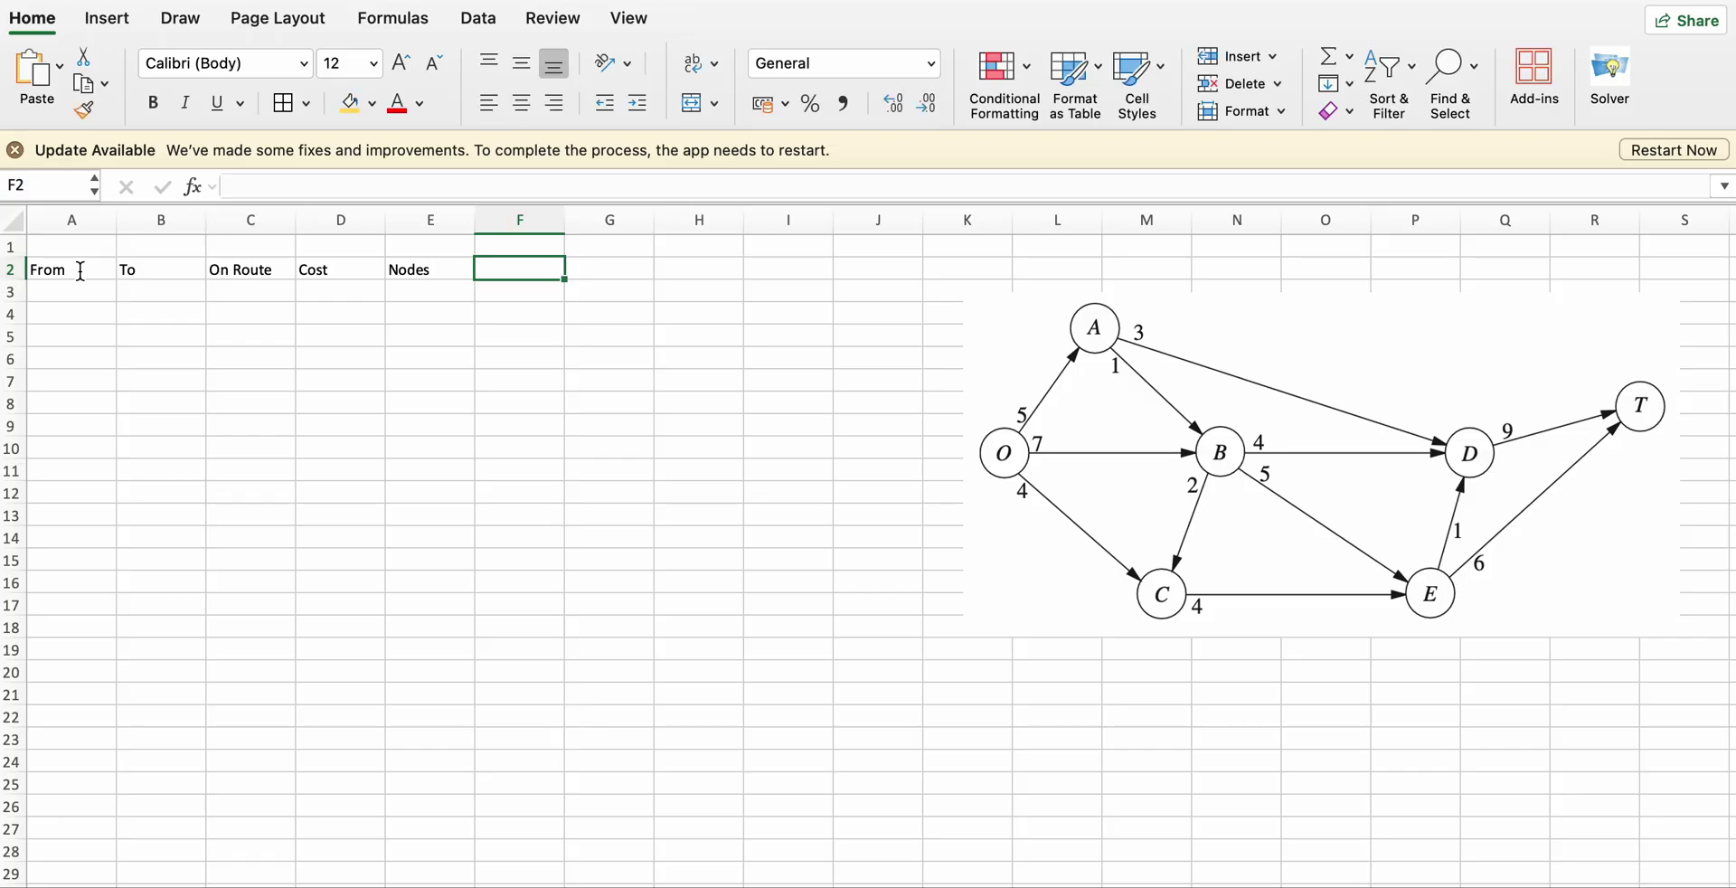
{"action": "type", "text": "Flow in"}
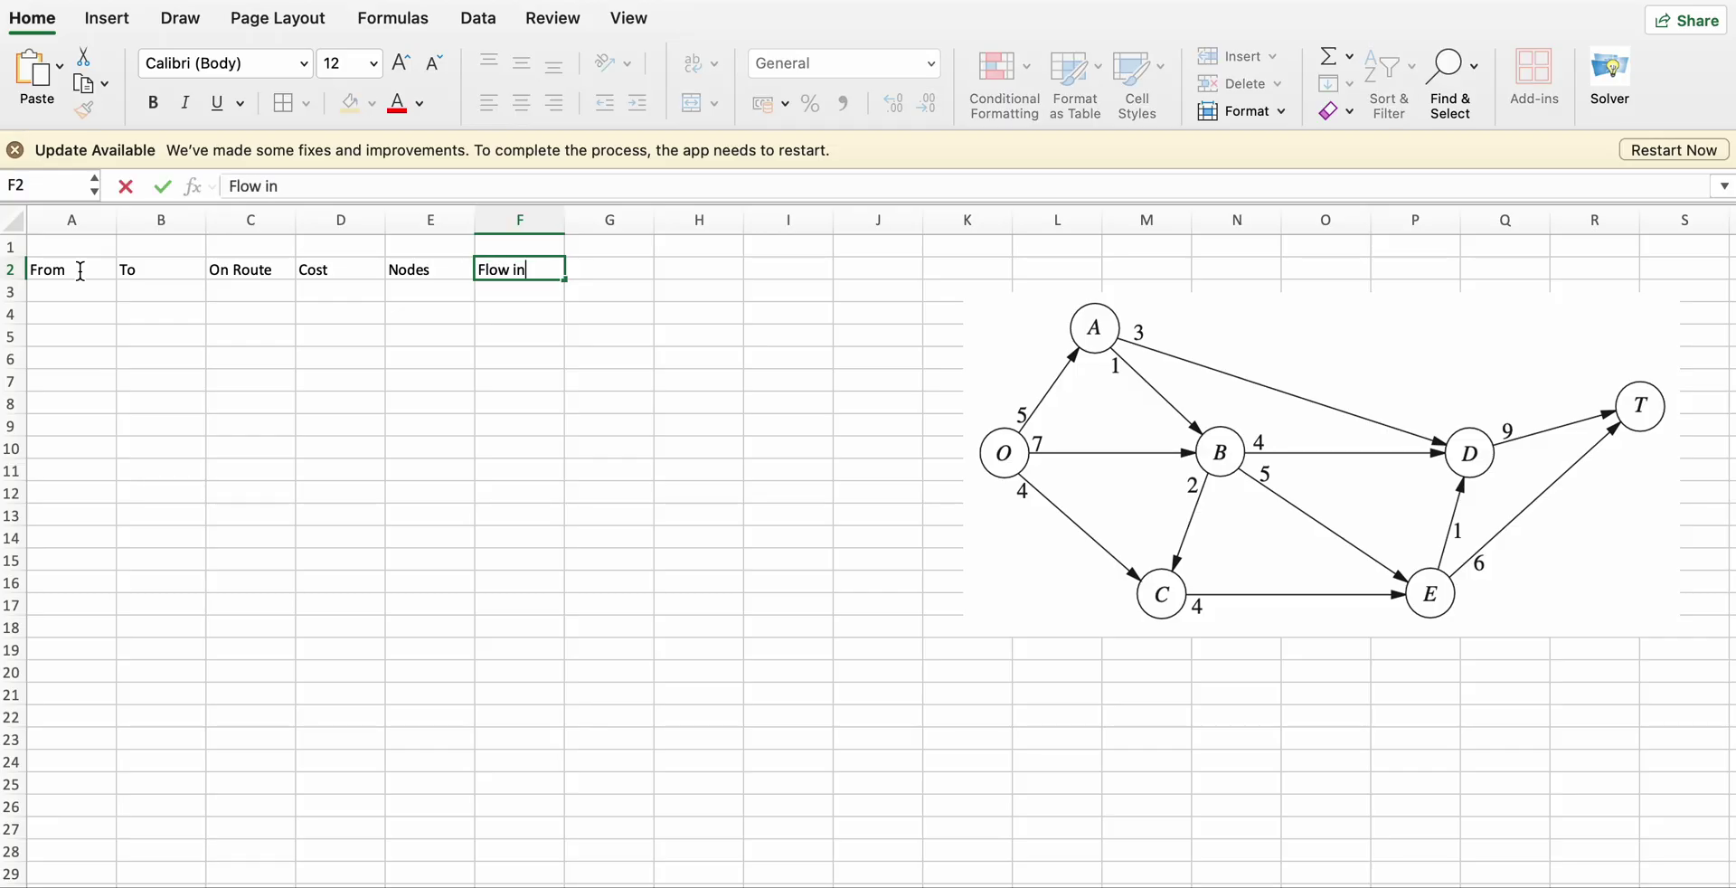
{"action": "key", "text": "Tab"}
{"action": "type", "text": "Fl"}
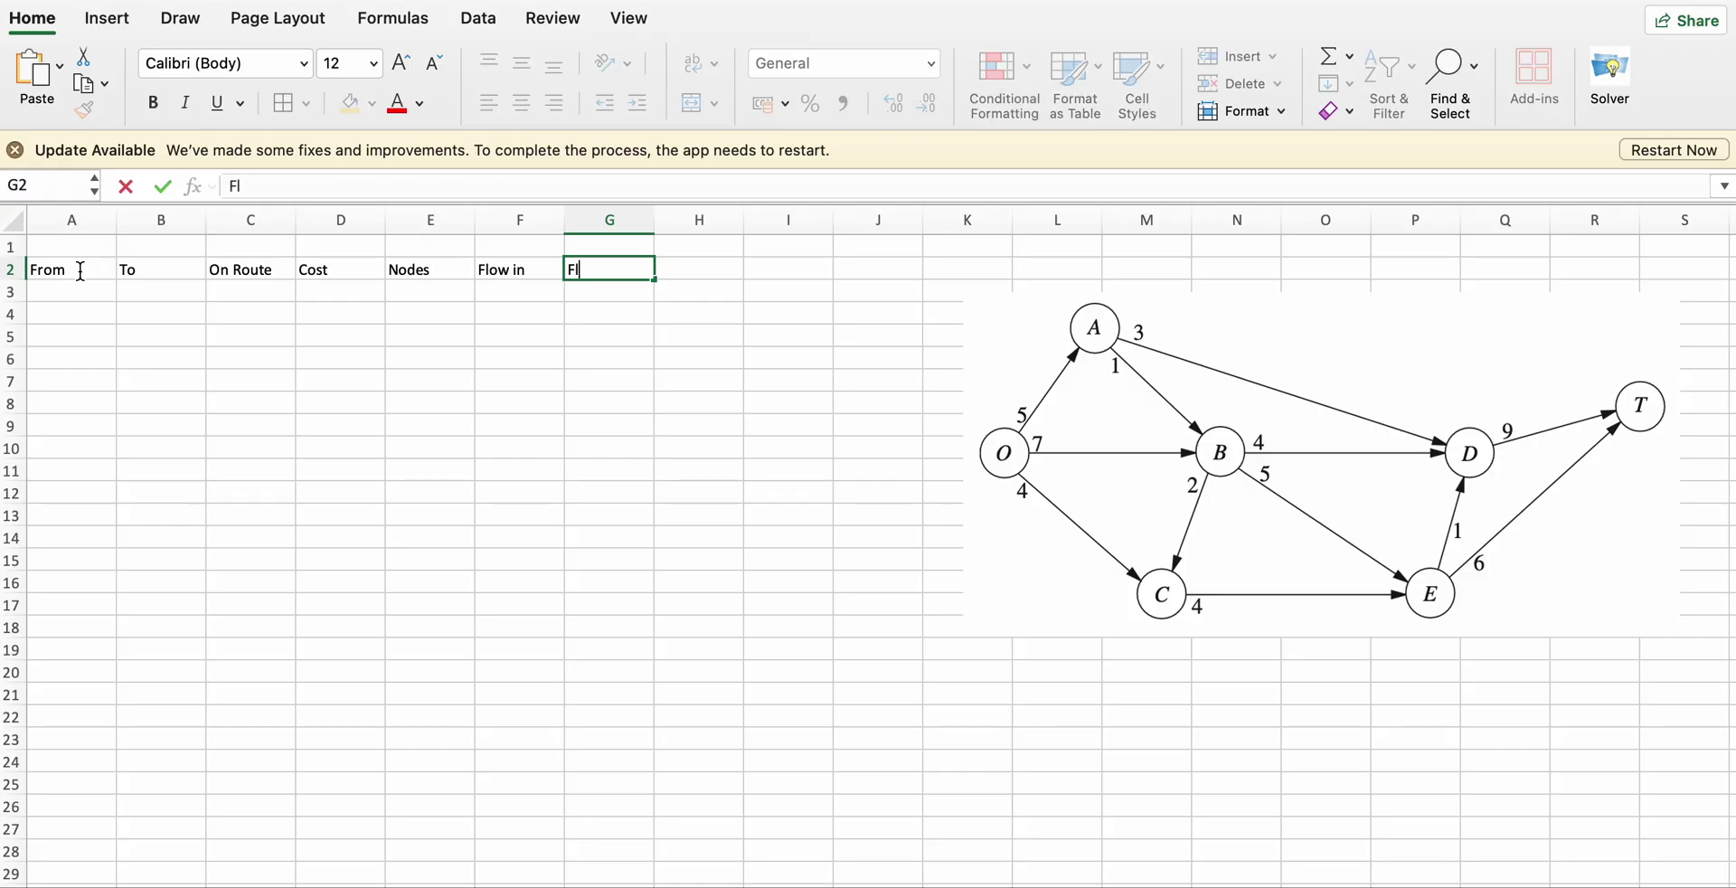
{"action": "type", "text": "ow out"}
{"action": "key", "text": "Tab"}
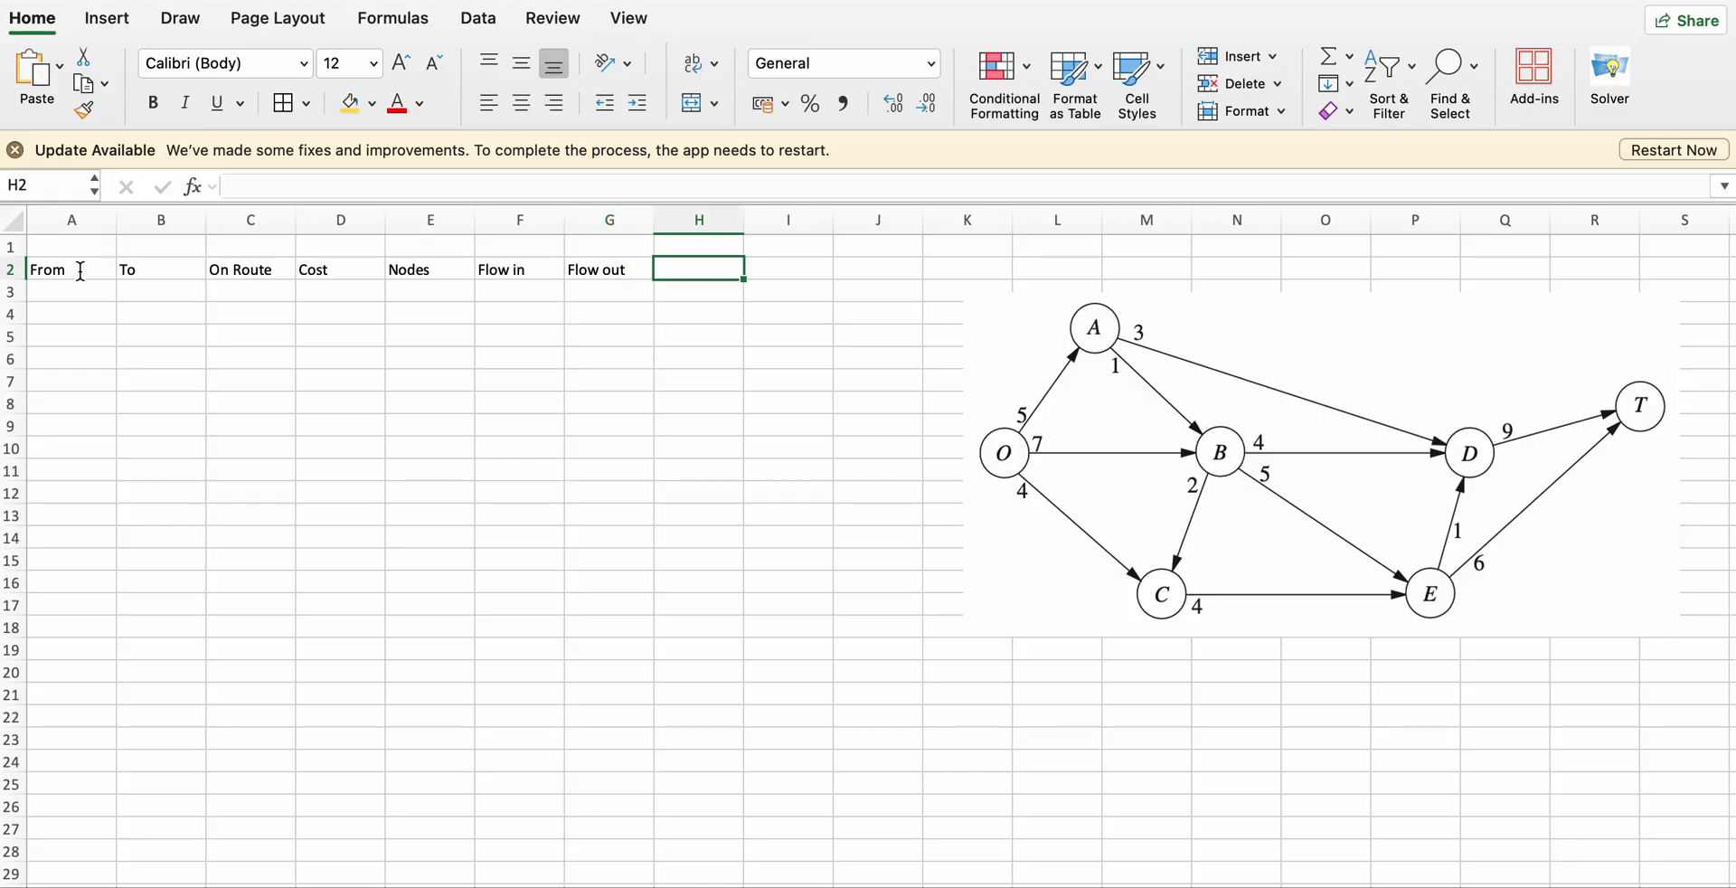
{"action": "type", "text": "Sign"}
{"action": "key", "text": "Tab"}
{"action": "type", "text": "RHS"}
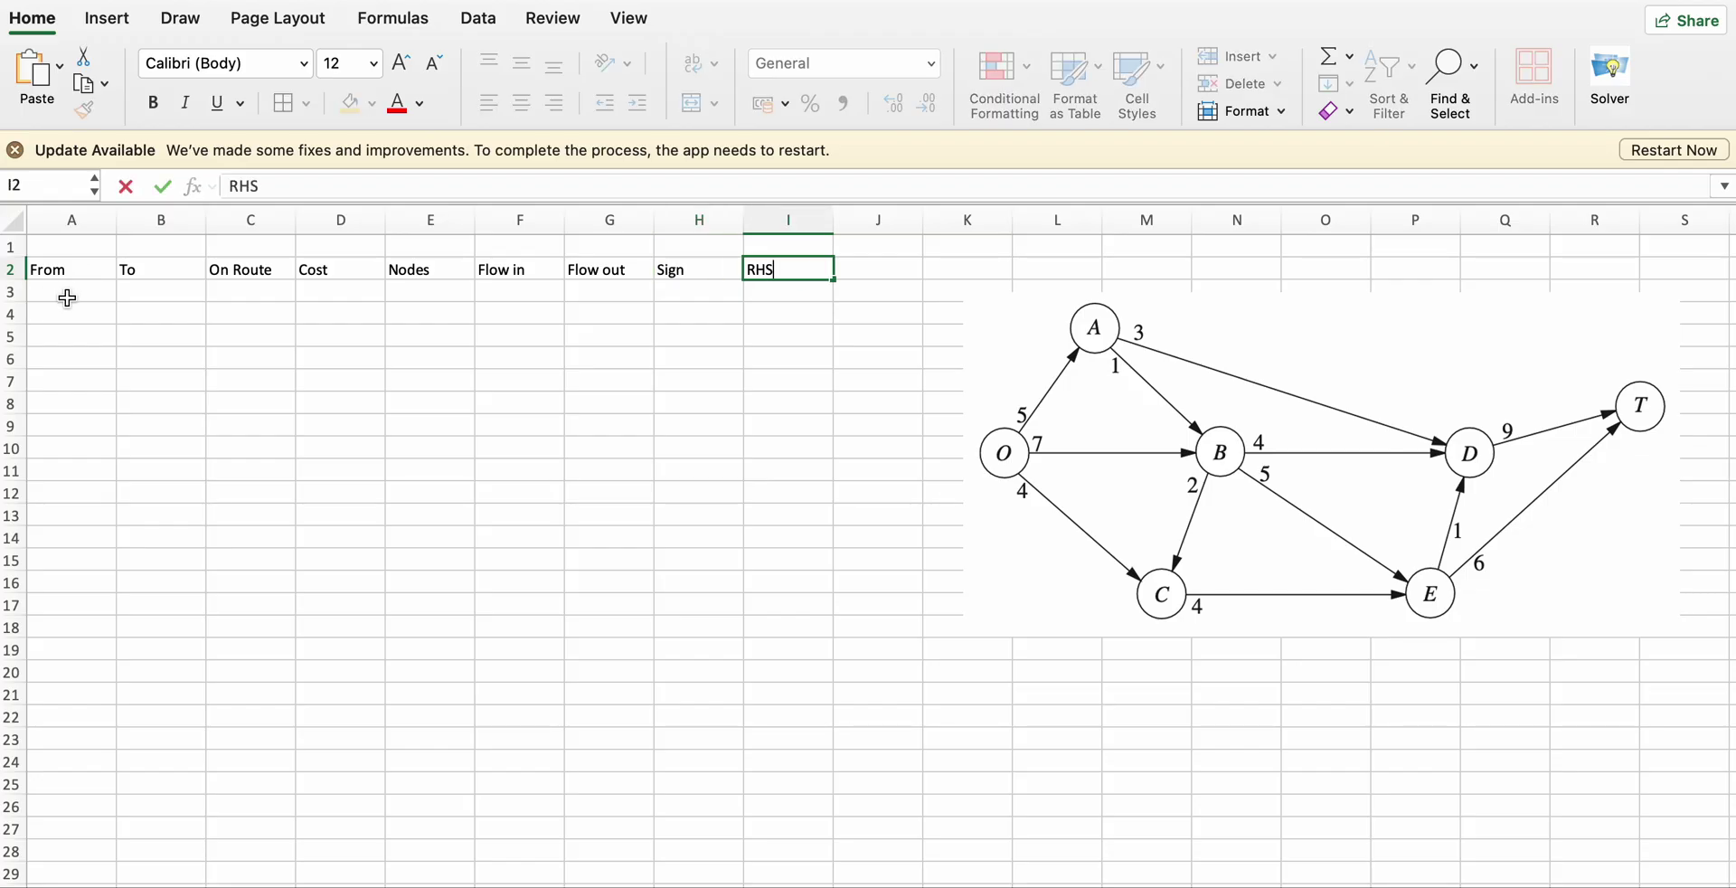
Format headers A2:I2 as bold Times New Roman, size 12, with all borders.
{"action": "left_click", "coordinate": [68, 298]}
{"action": "left_click_drag", "start_coordinate": [63, 271], "coordinate": [783, 260]}
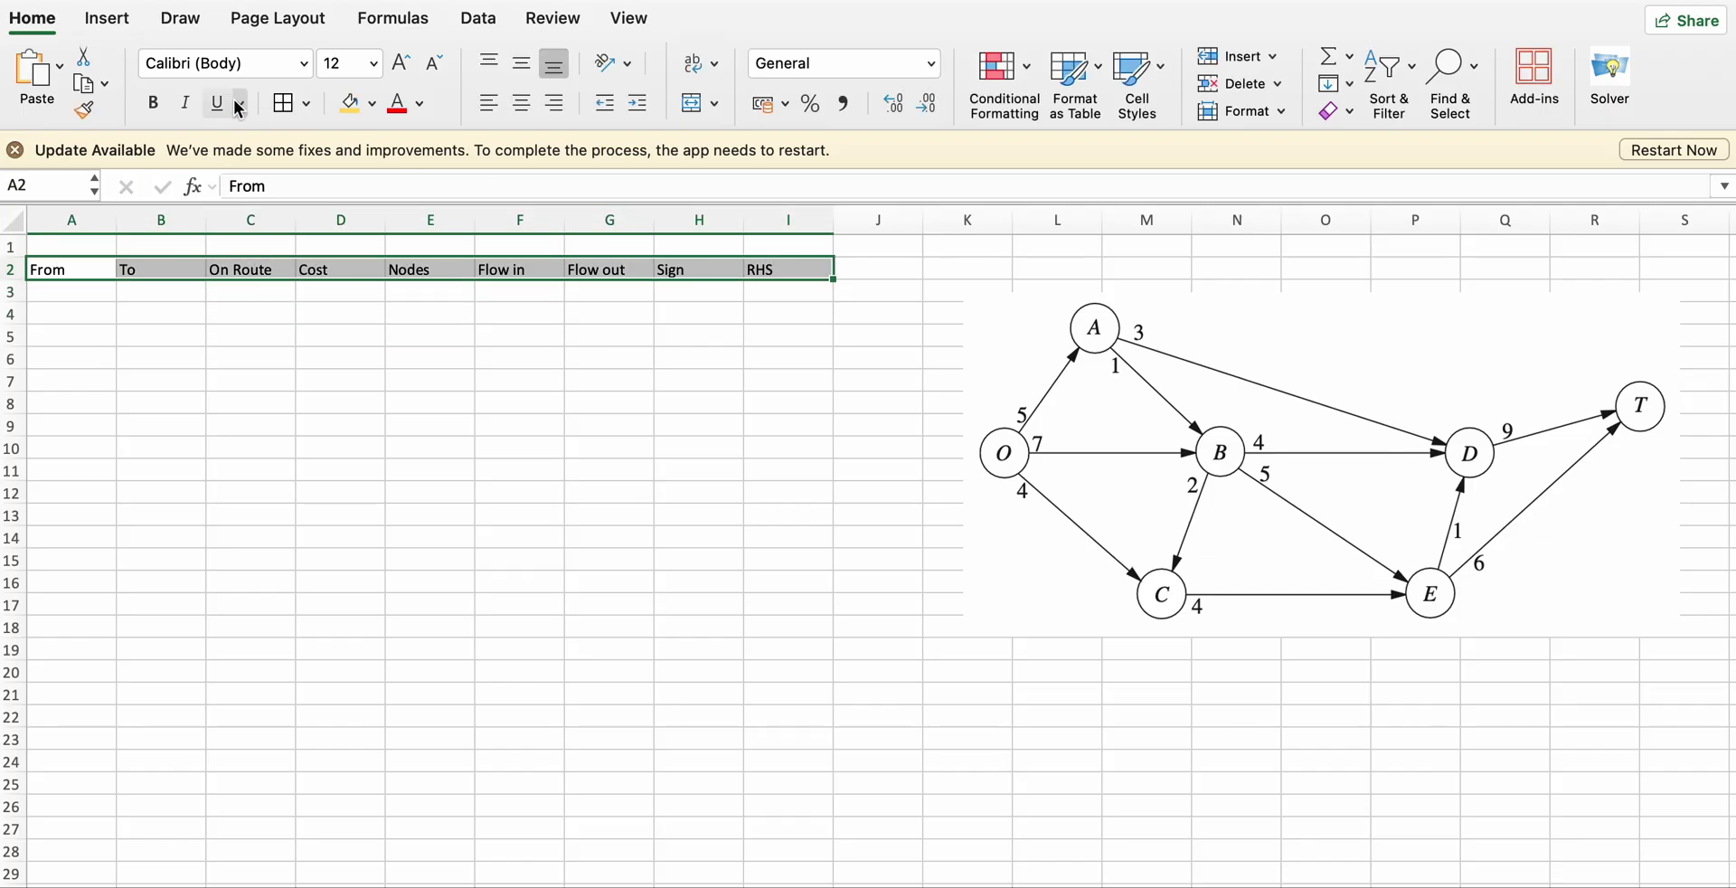
{"action": "left_click", "coordinate": [155, 102]}
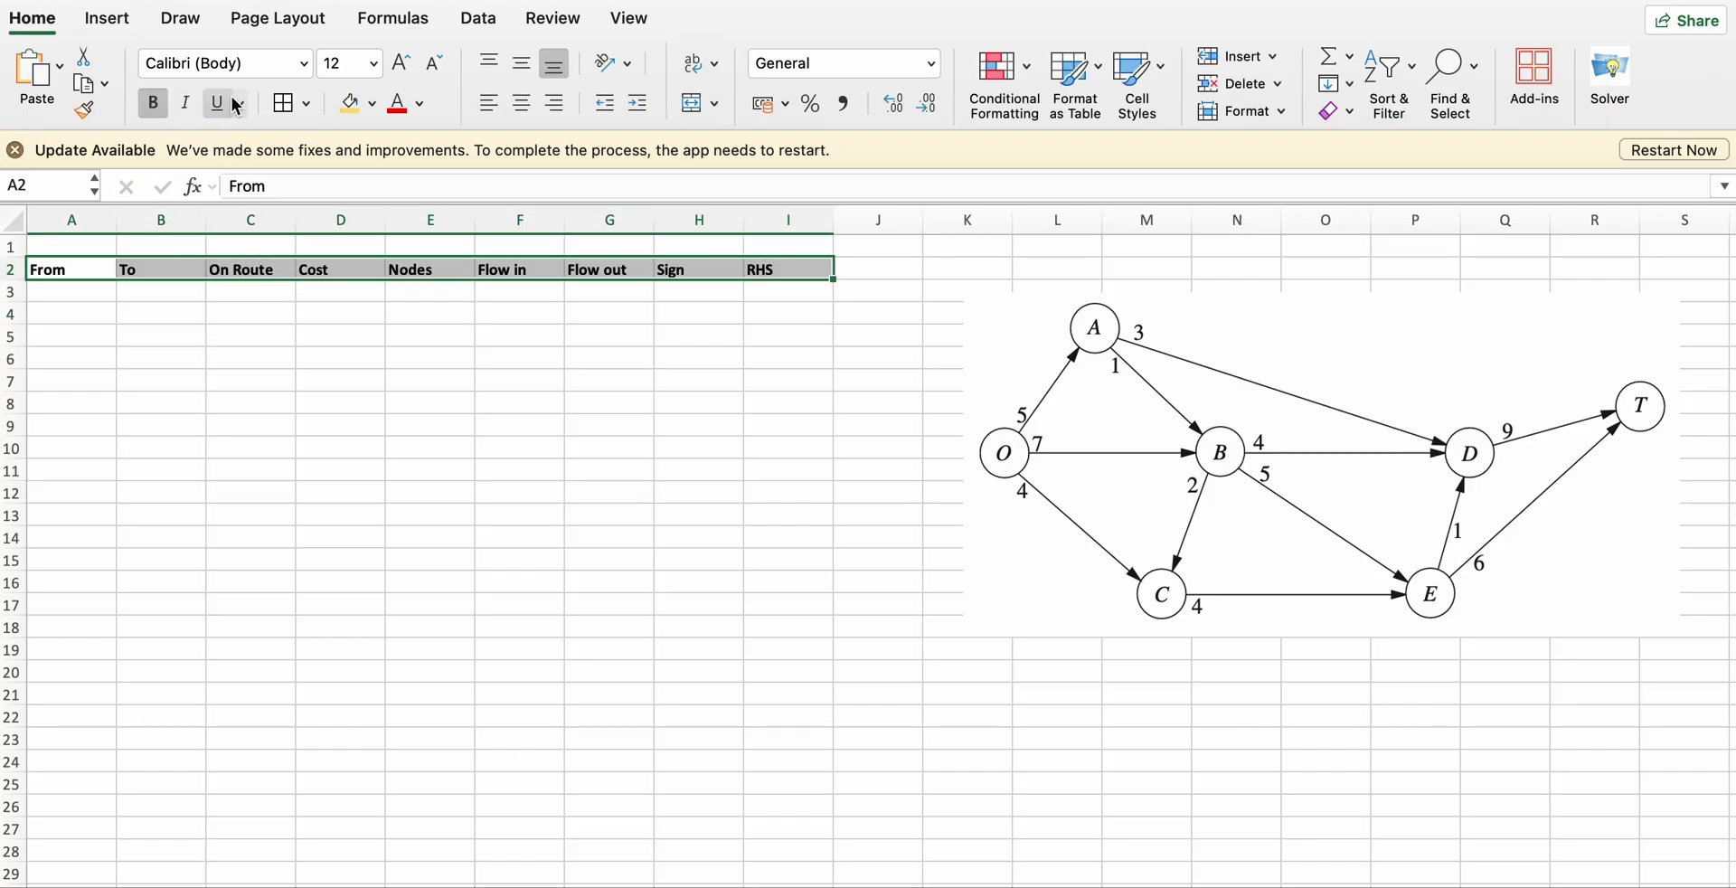
{"action": "left_click", "coordinate": [312, 65]}
{"action": "left_click", "coordinate": [241, 282]}
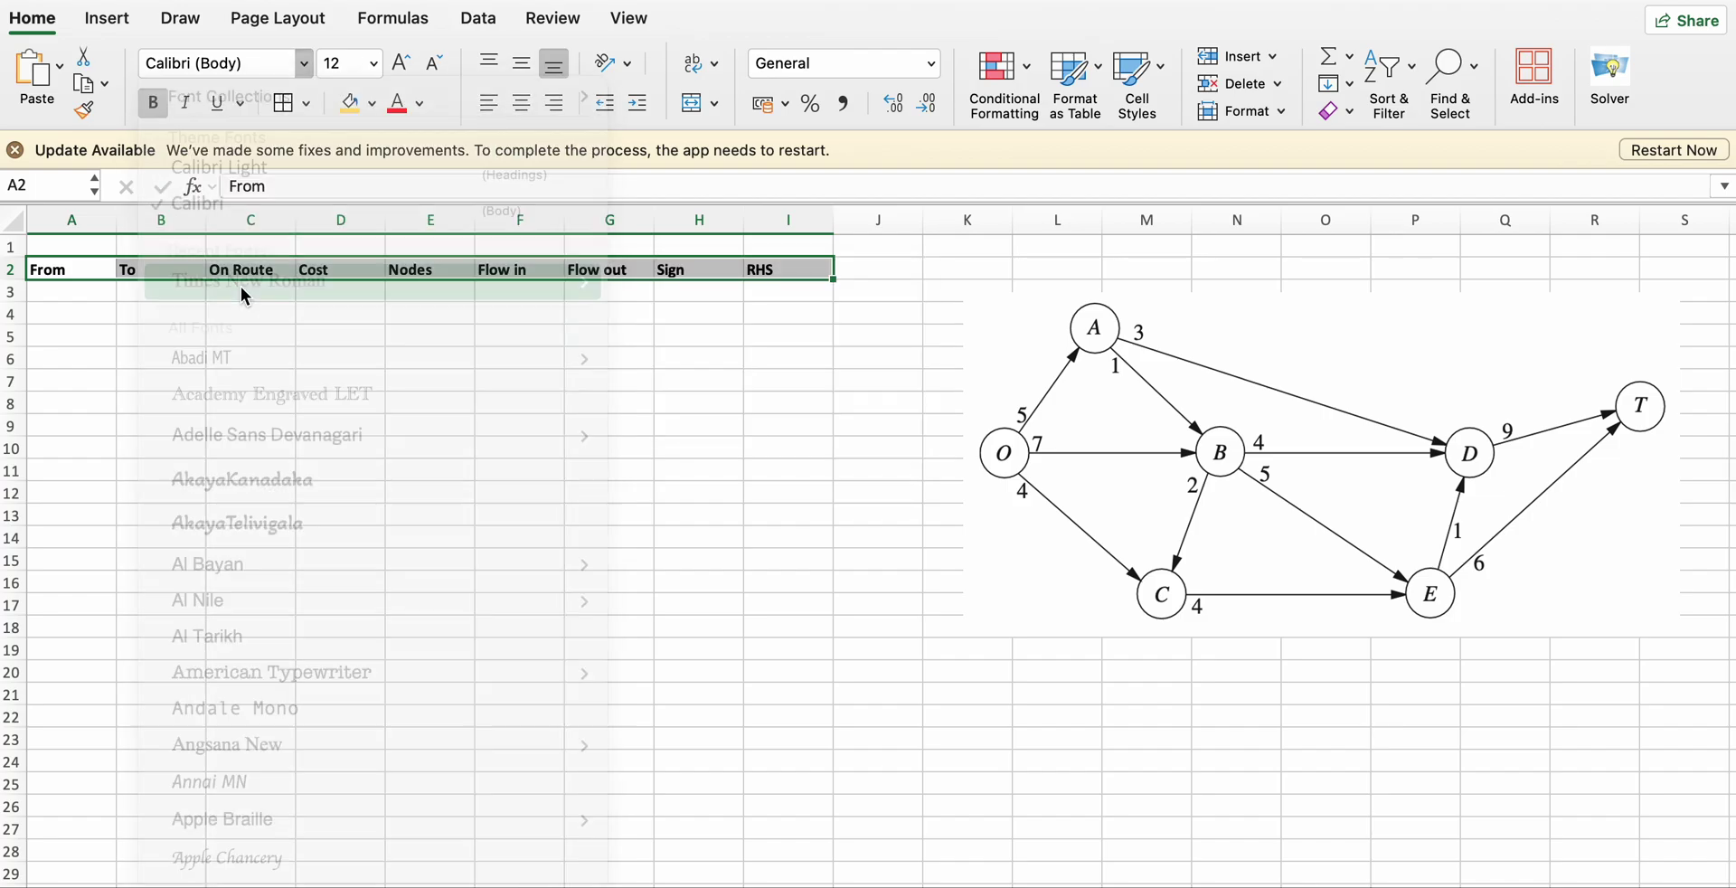
{"action": "left_click", "coordinate": [374, 63]}
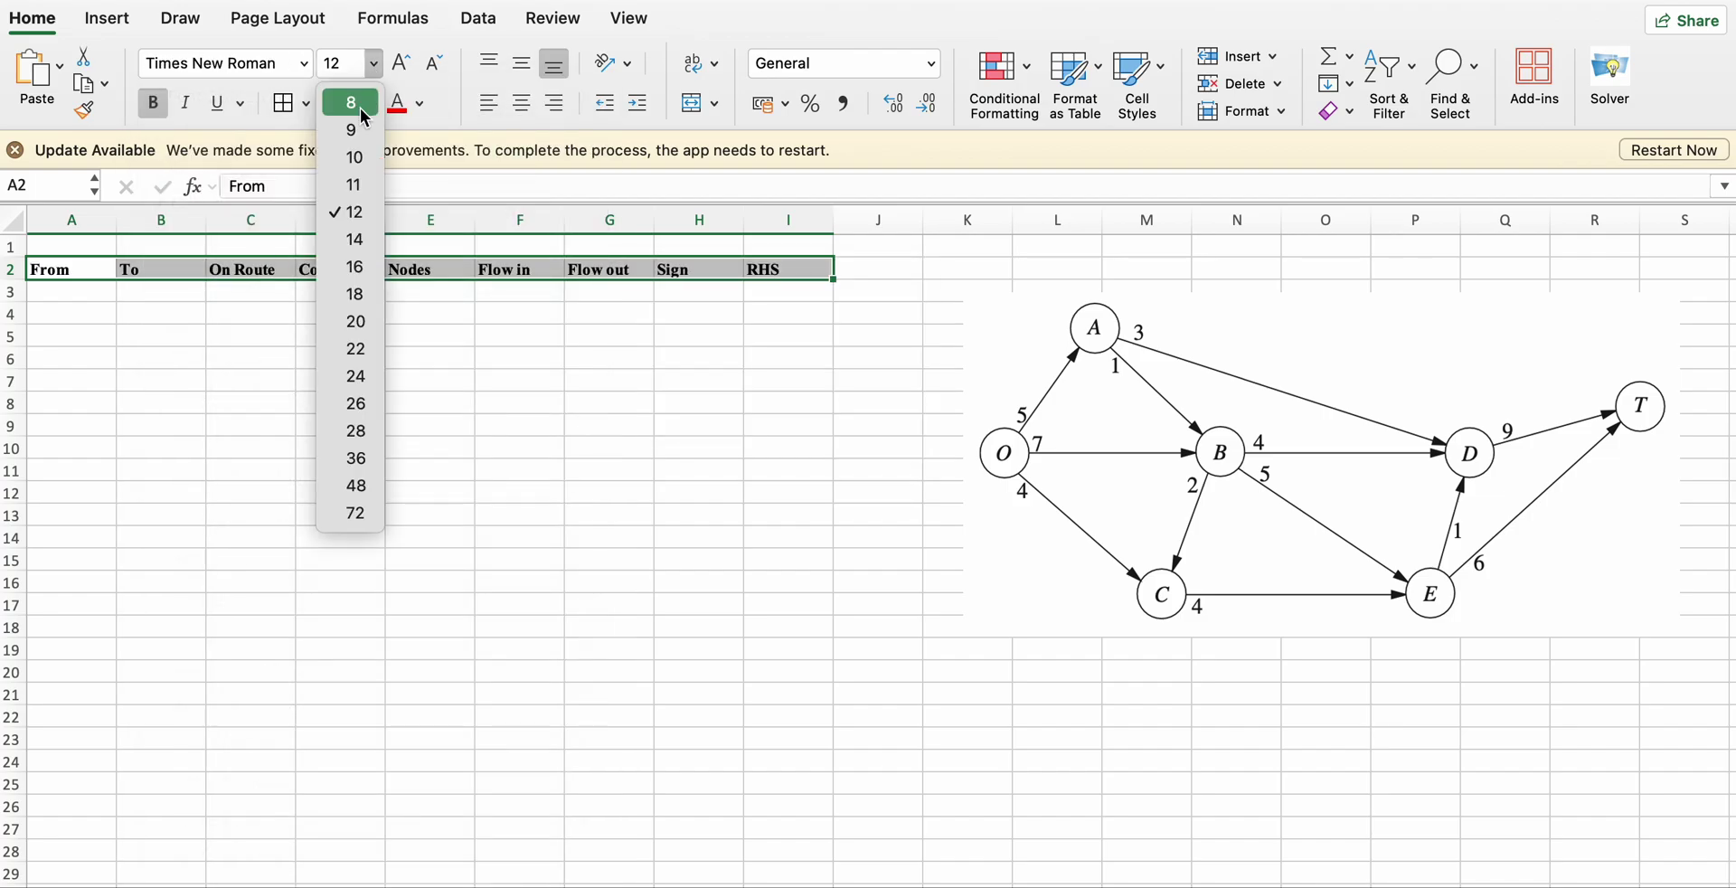
{"action": "left_click", "coordinate": [357, 217]}
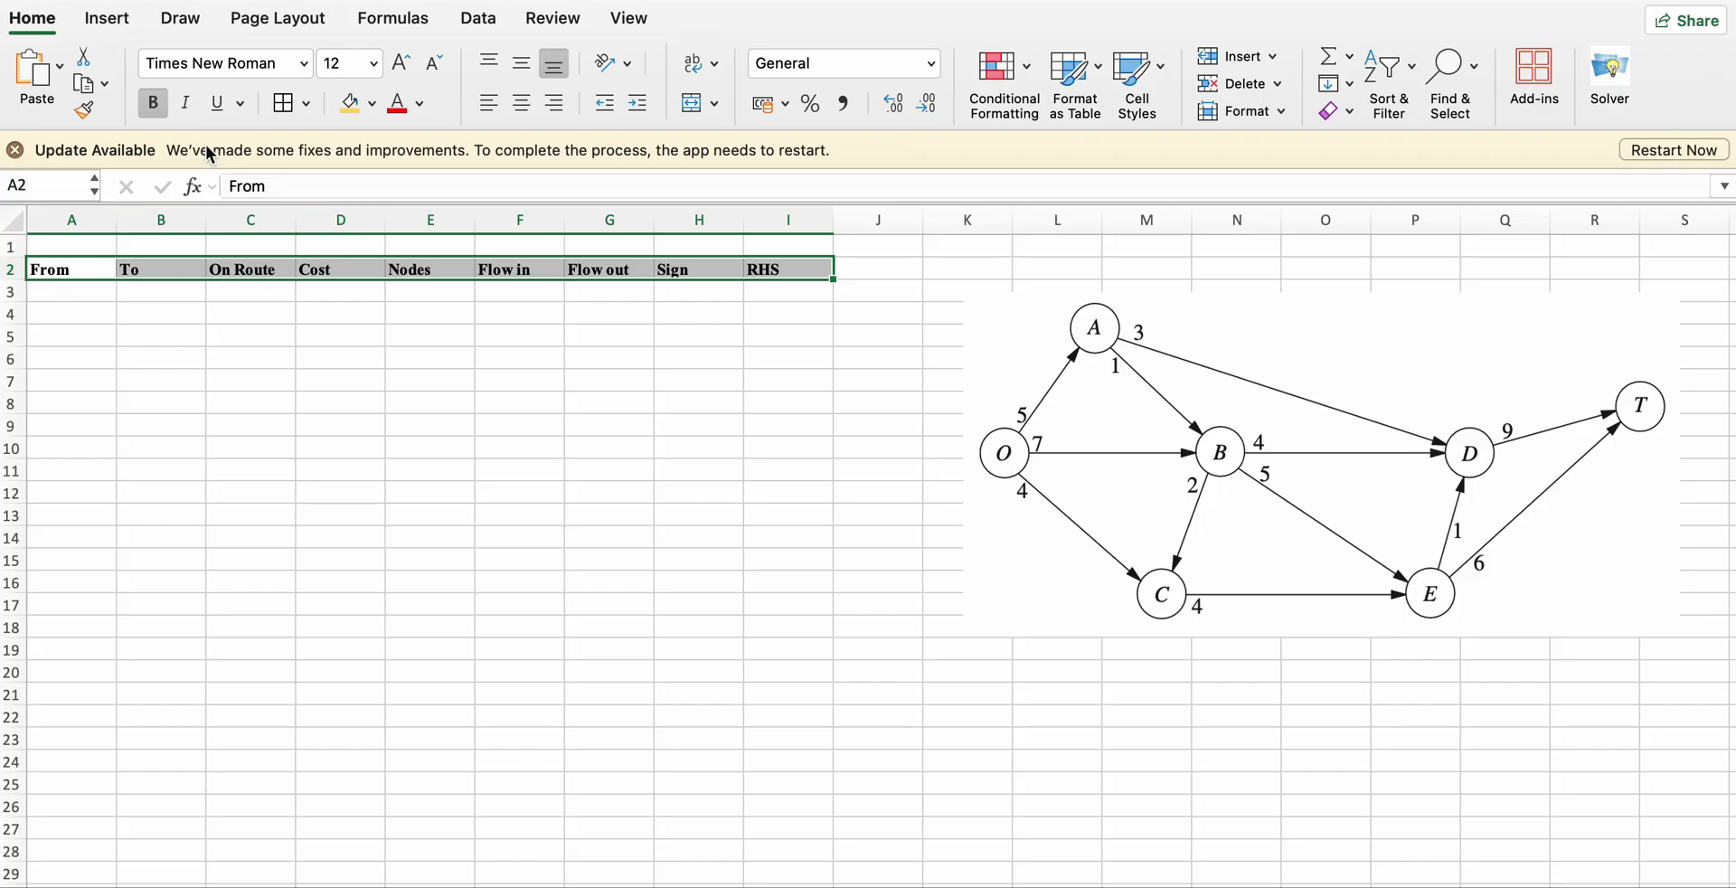
{"action": "left_click", "coordinate": [281, 105]}
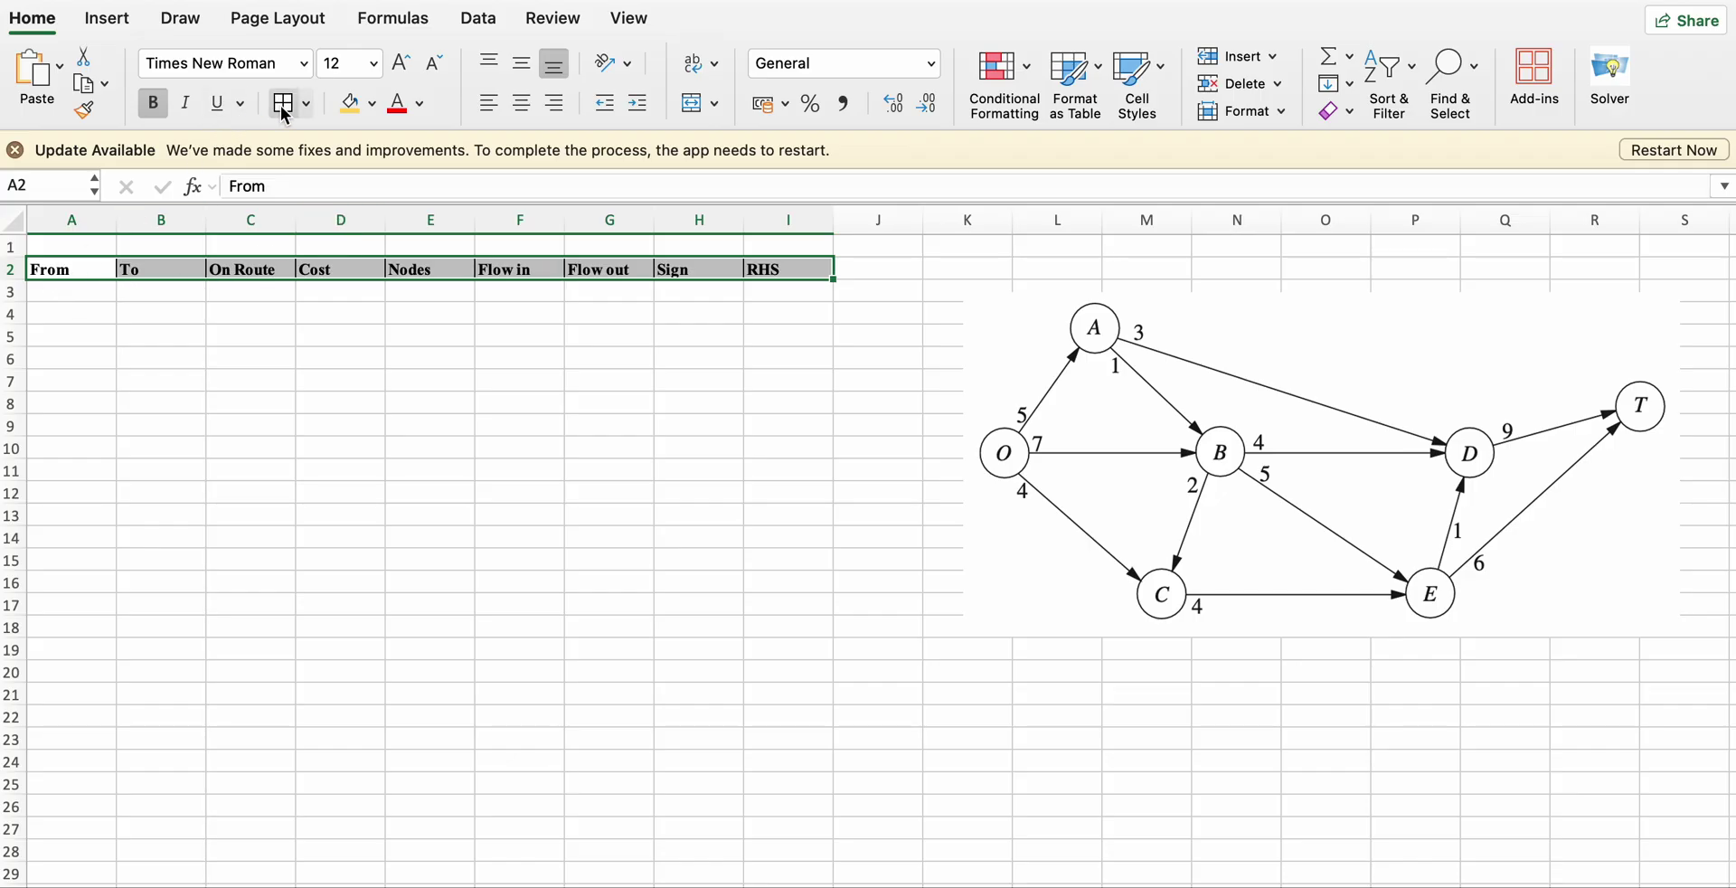
{"action": "left_click", "coordinate": [92, 296]}
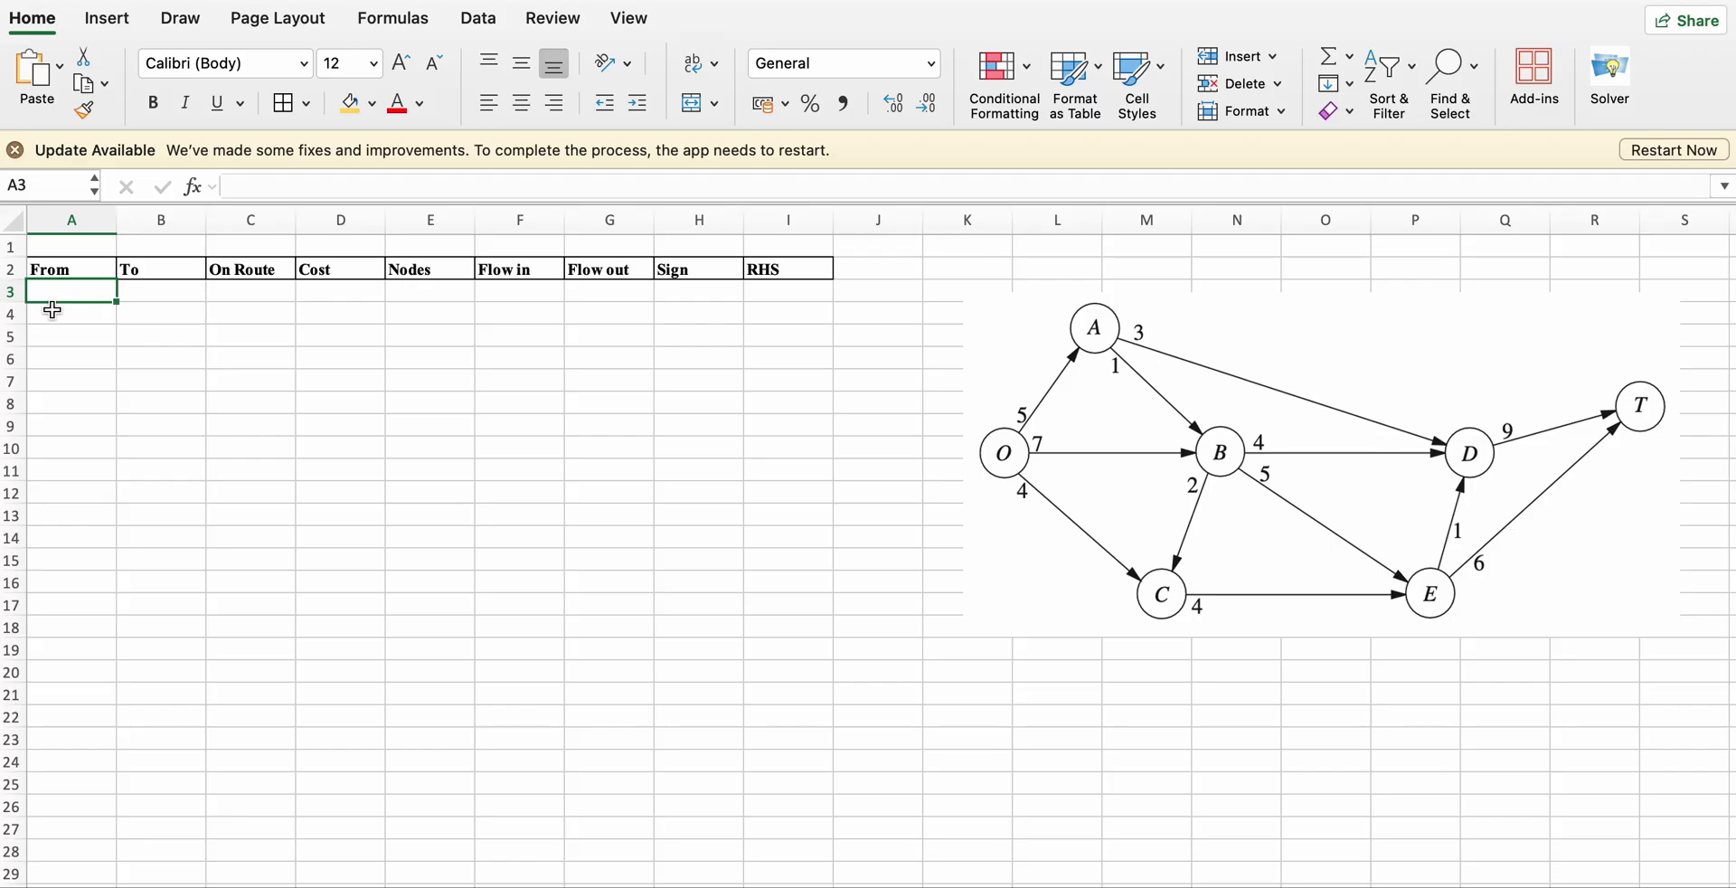
Enter arcs O→A and O→B in rows 3–4, correcting A4 from A to O.
{"action": "type", "text": "O"}
{"action": "key", "text": "Tab"}
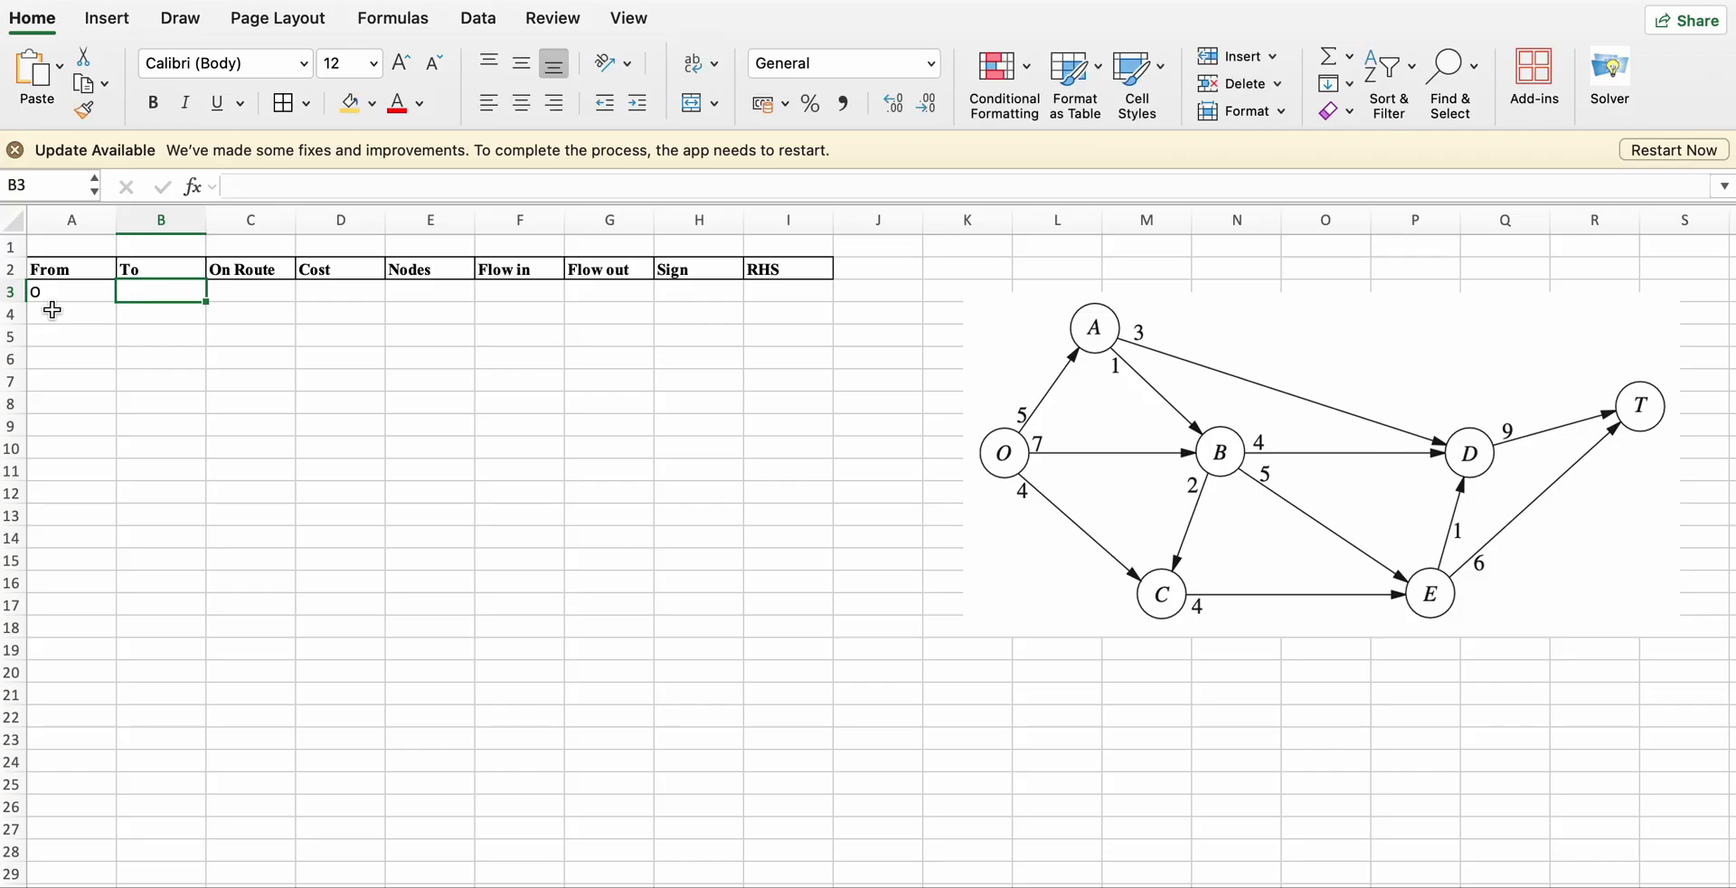
{"action": "type", "text": "A"}
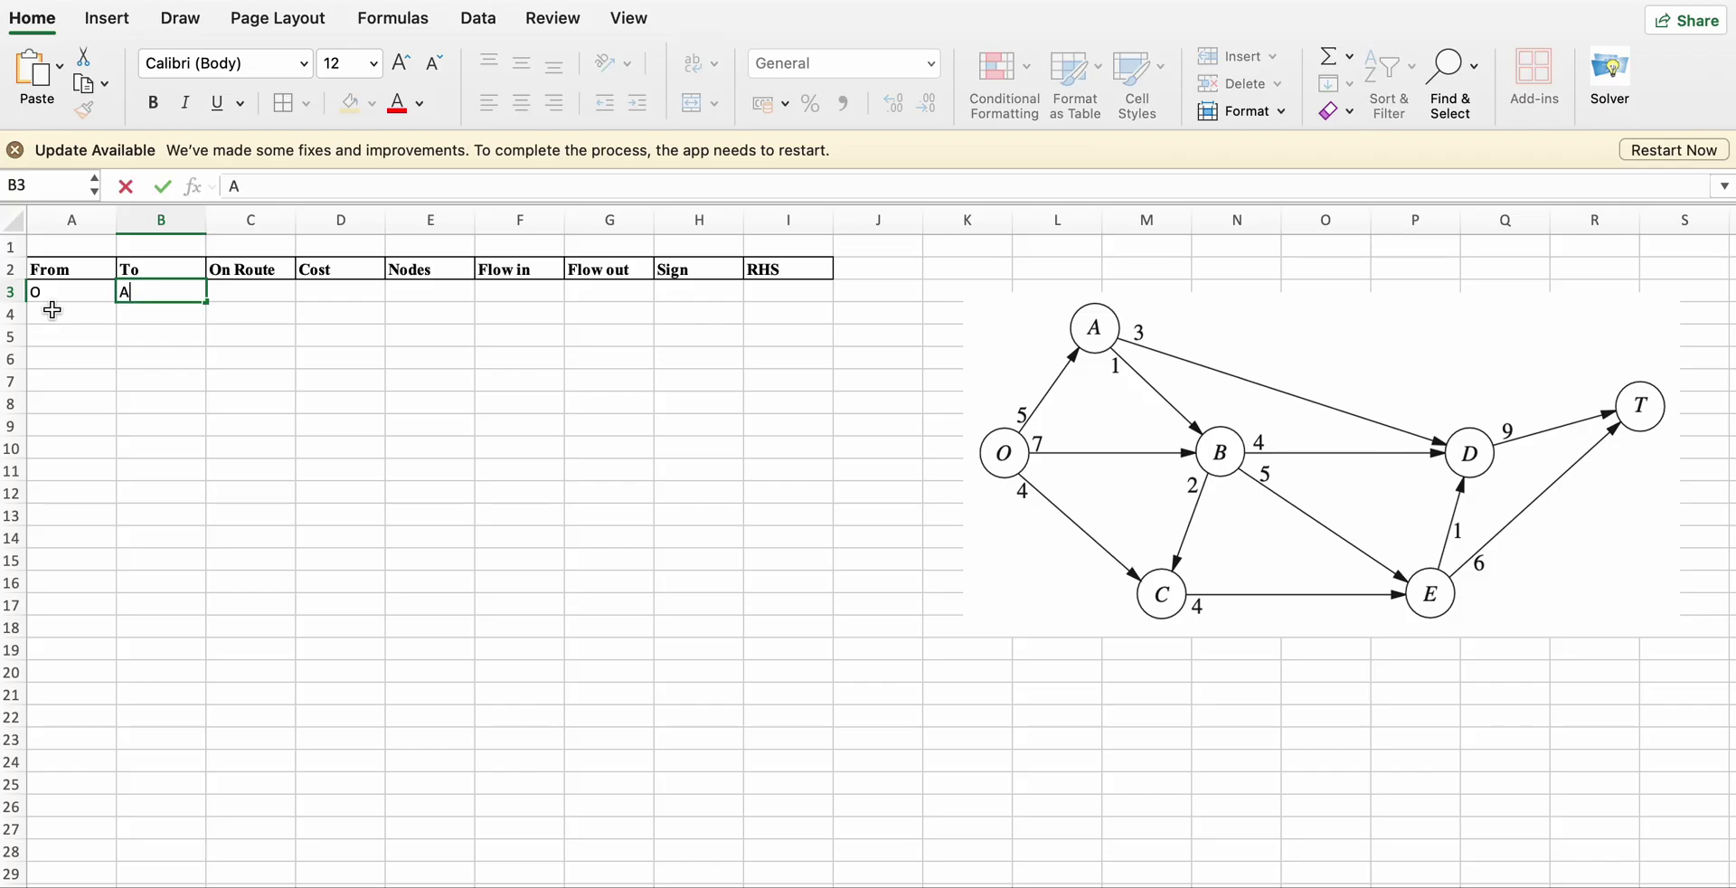
{"action": "key", "text": "Return"}
{"action": "type", "text": "A"}
{"action": "key", "text": "Tab"}
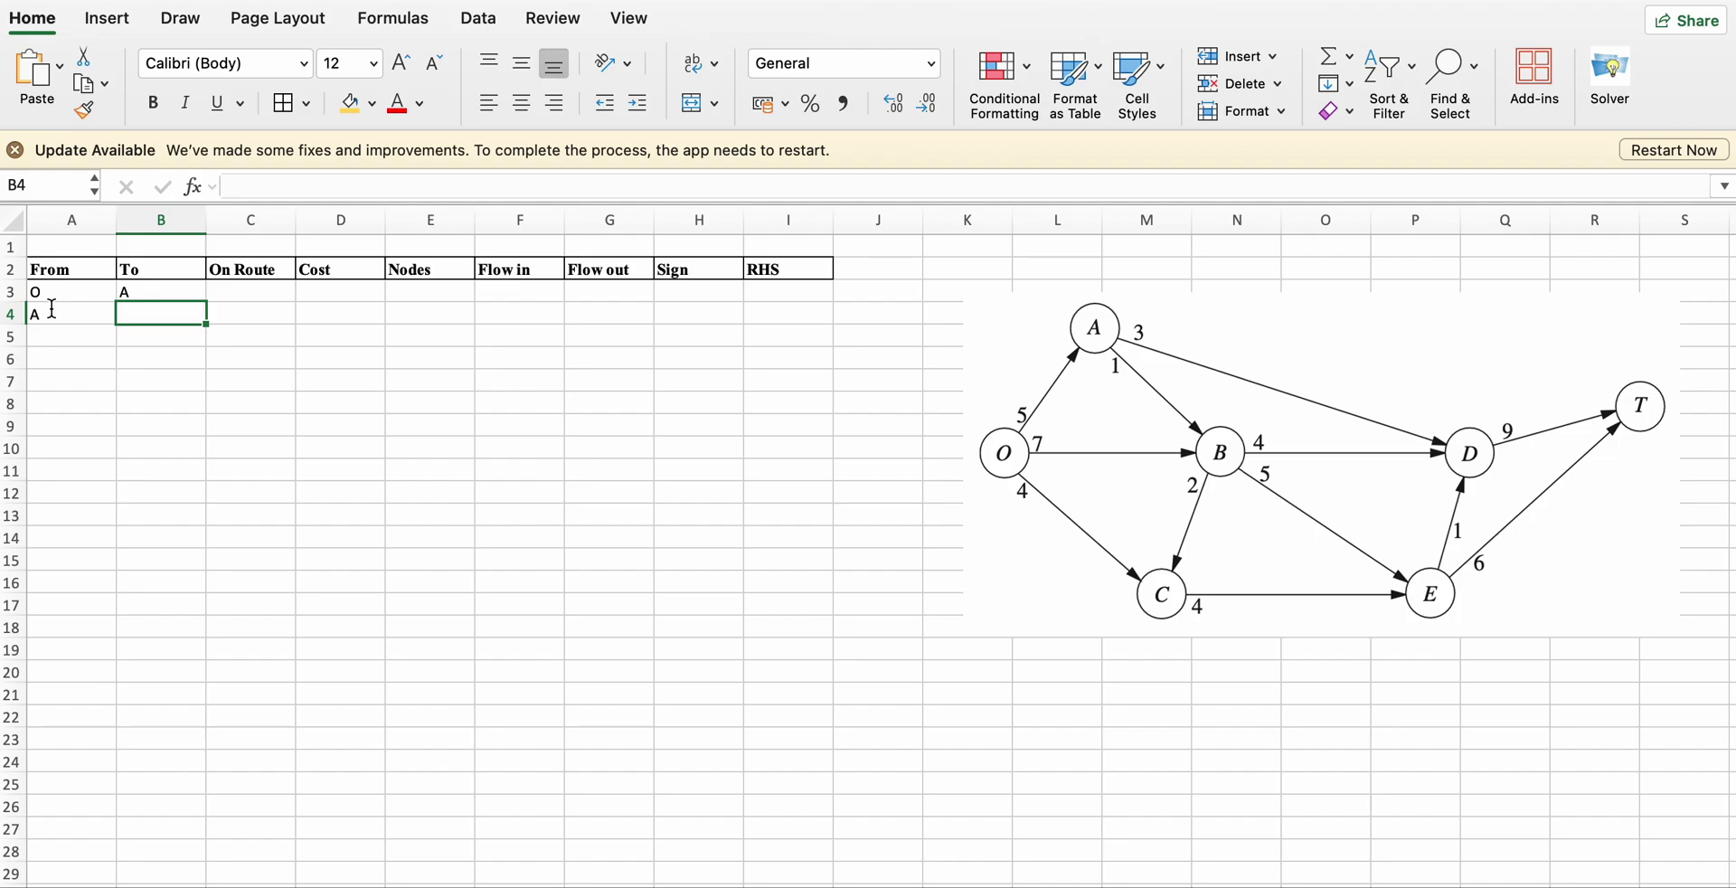
{"action": "type", "text": "B"}
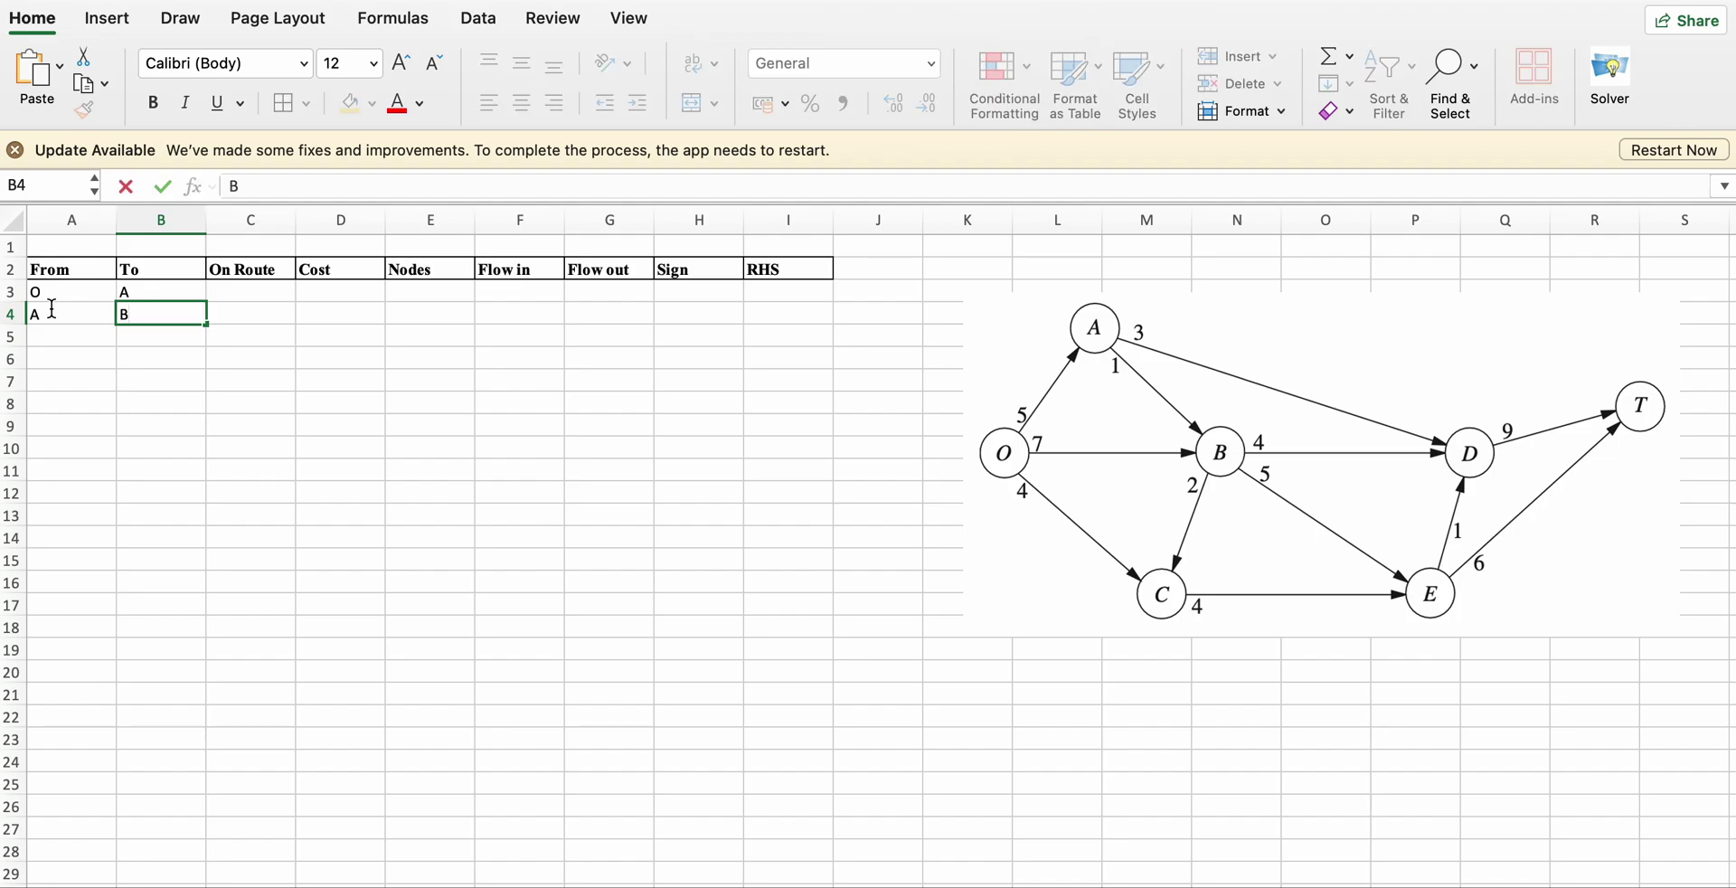
{"action": "key", "text": "Down"}
{"action": "key", "text": "Left"}
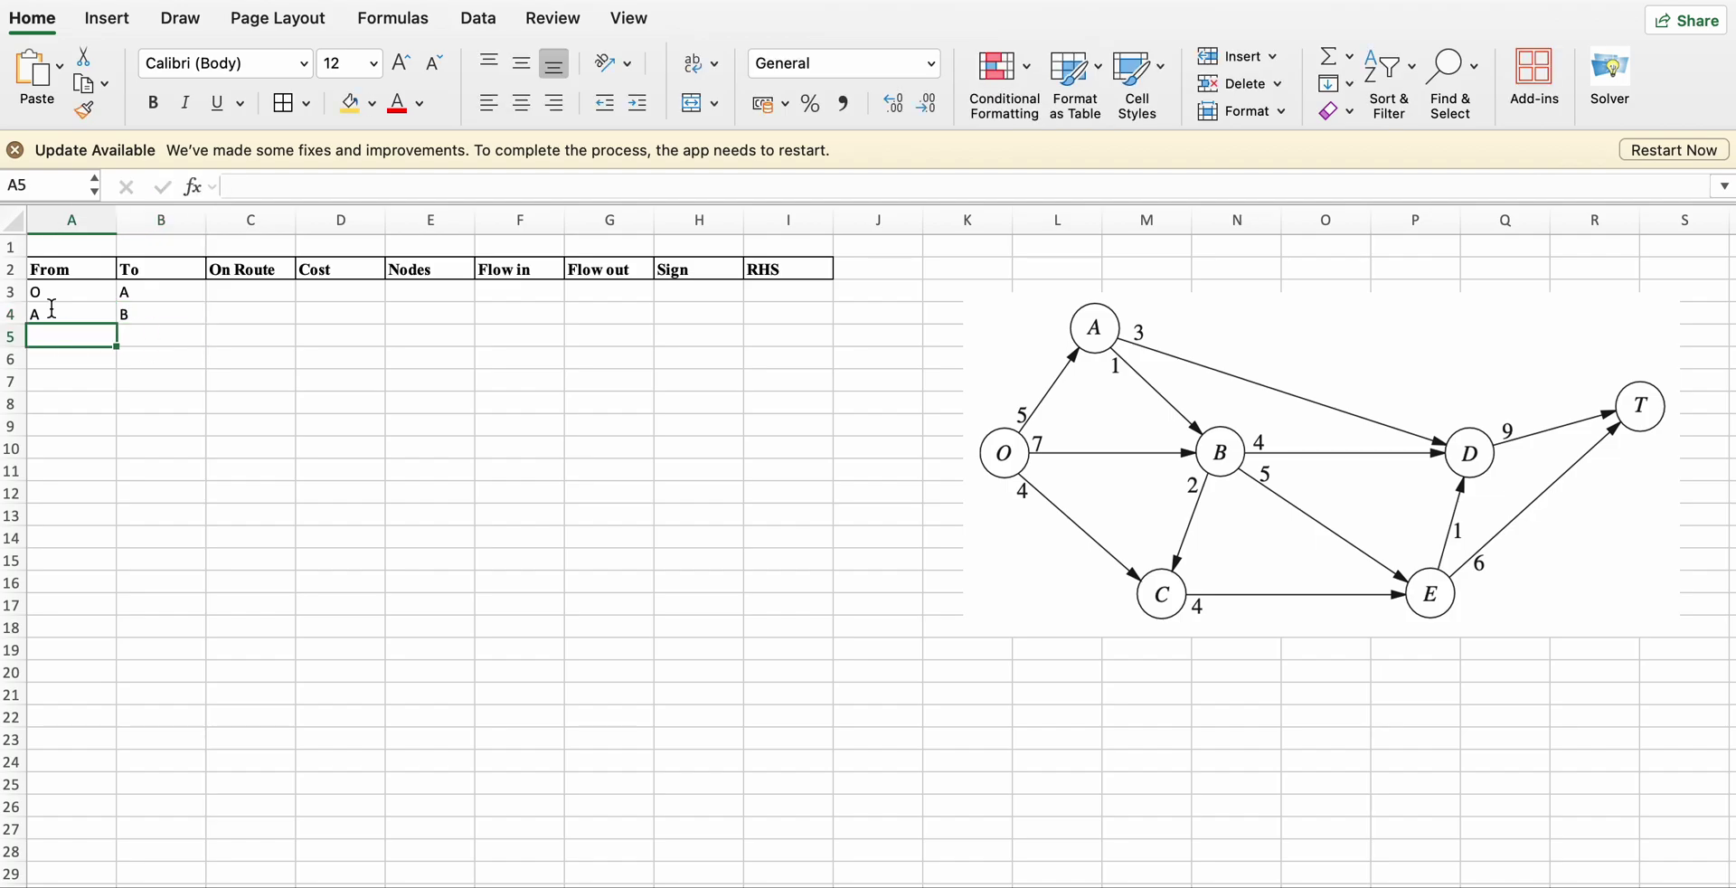
{"action": "key", "text": "Up"}
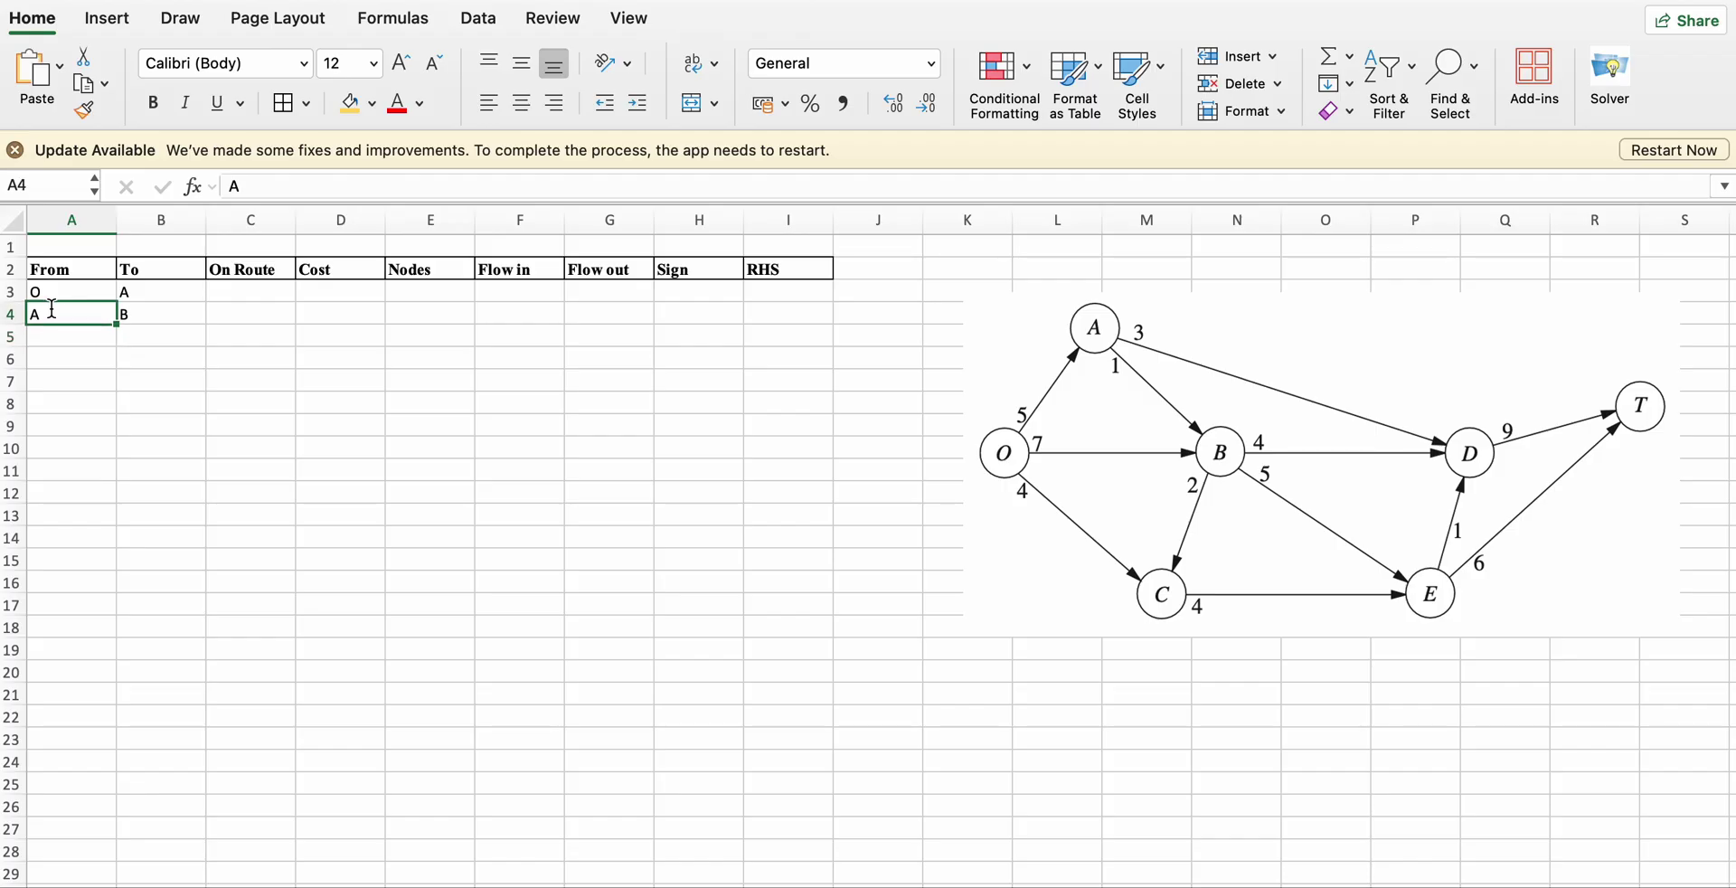
{"action": "type", "text": "O"}
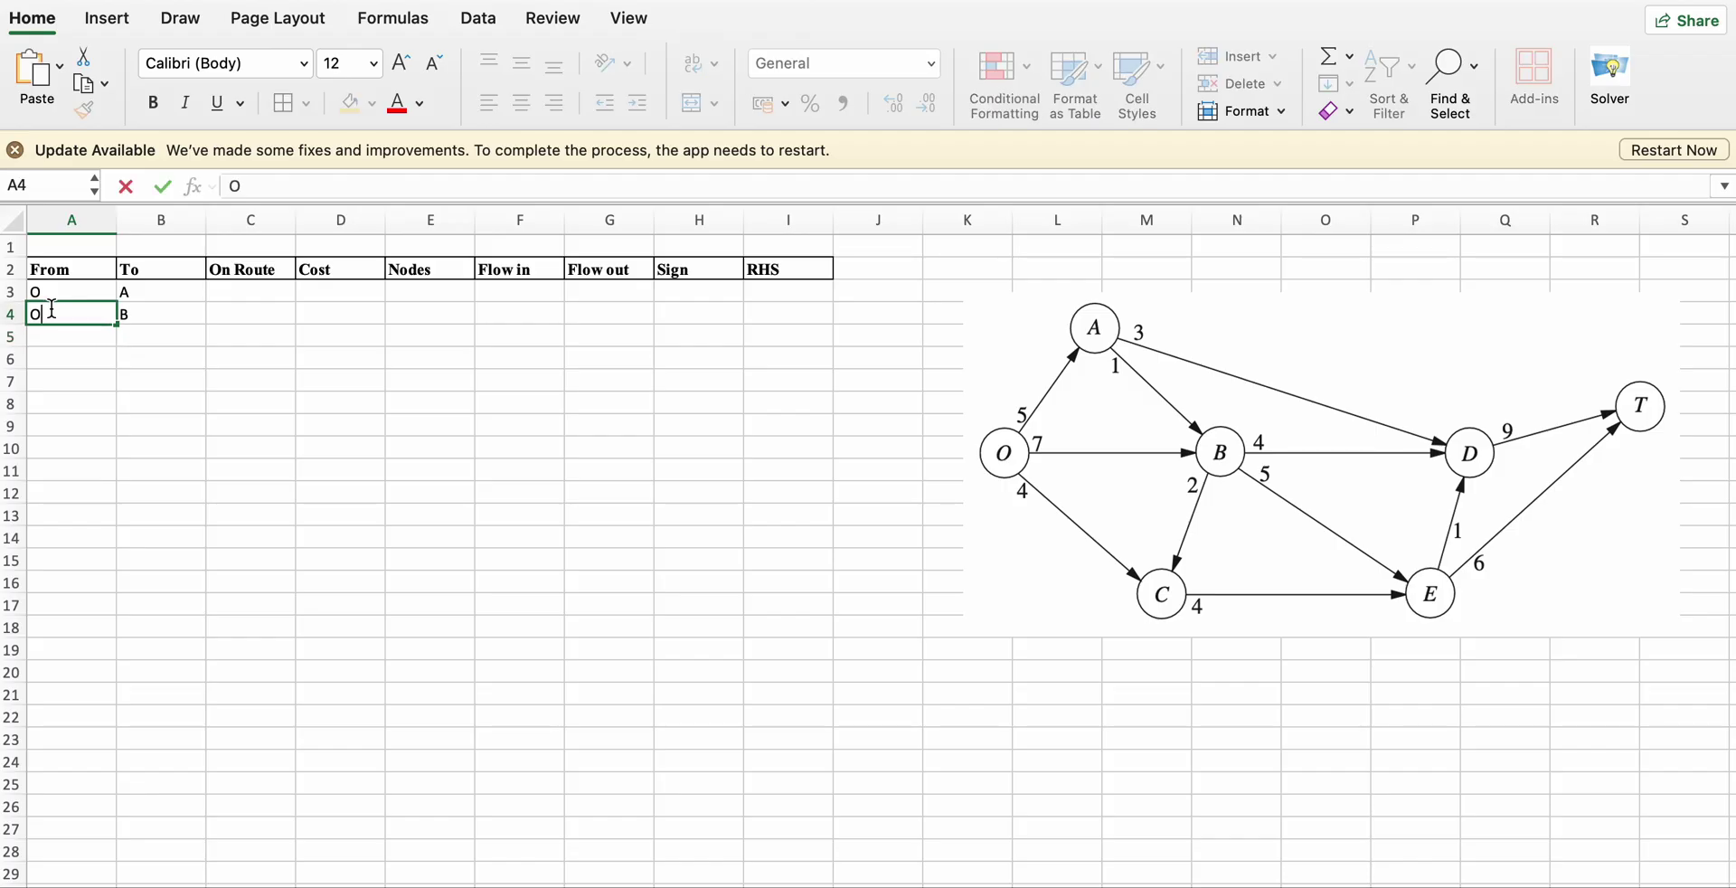
{"action": "key", "text": "Return"}
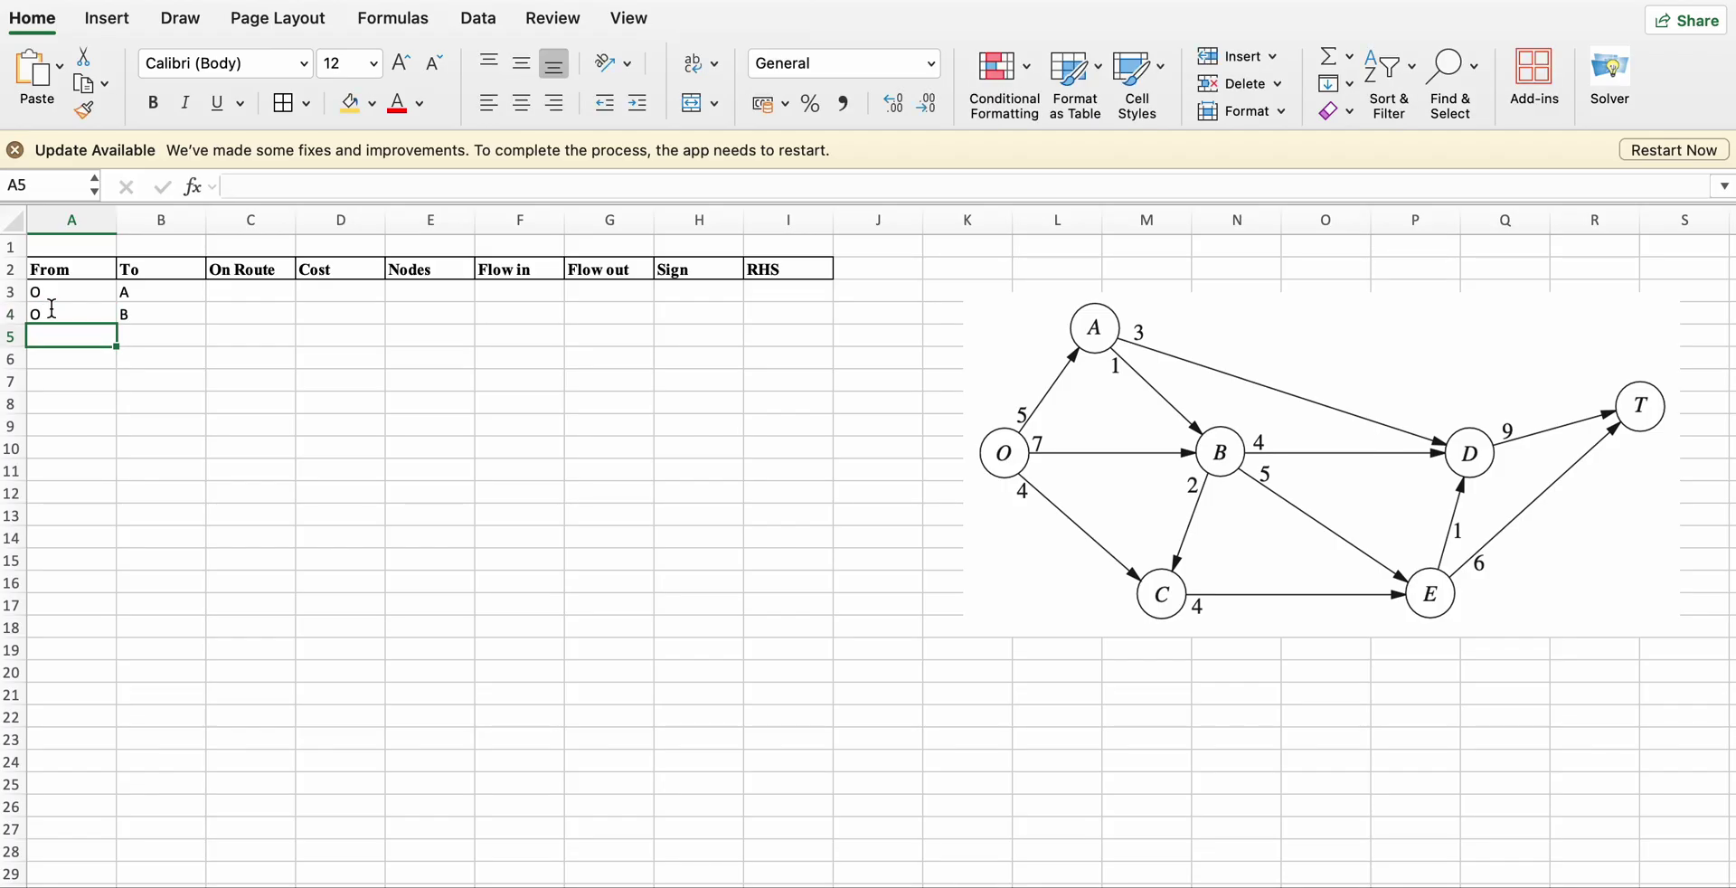
Enter arc O→C in row 5.
{"action": "type", "text": "O"}
{"action": "key", "text": "Tab"}
{"action": "type", "text": "C"}
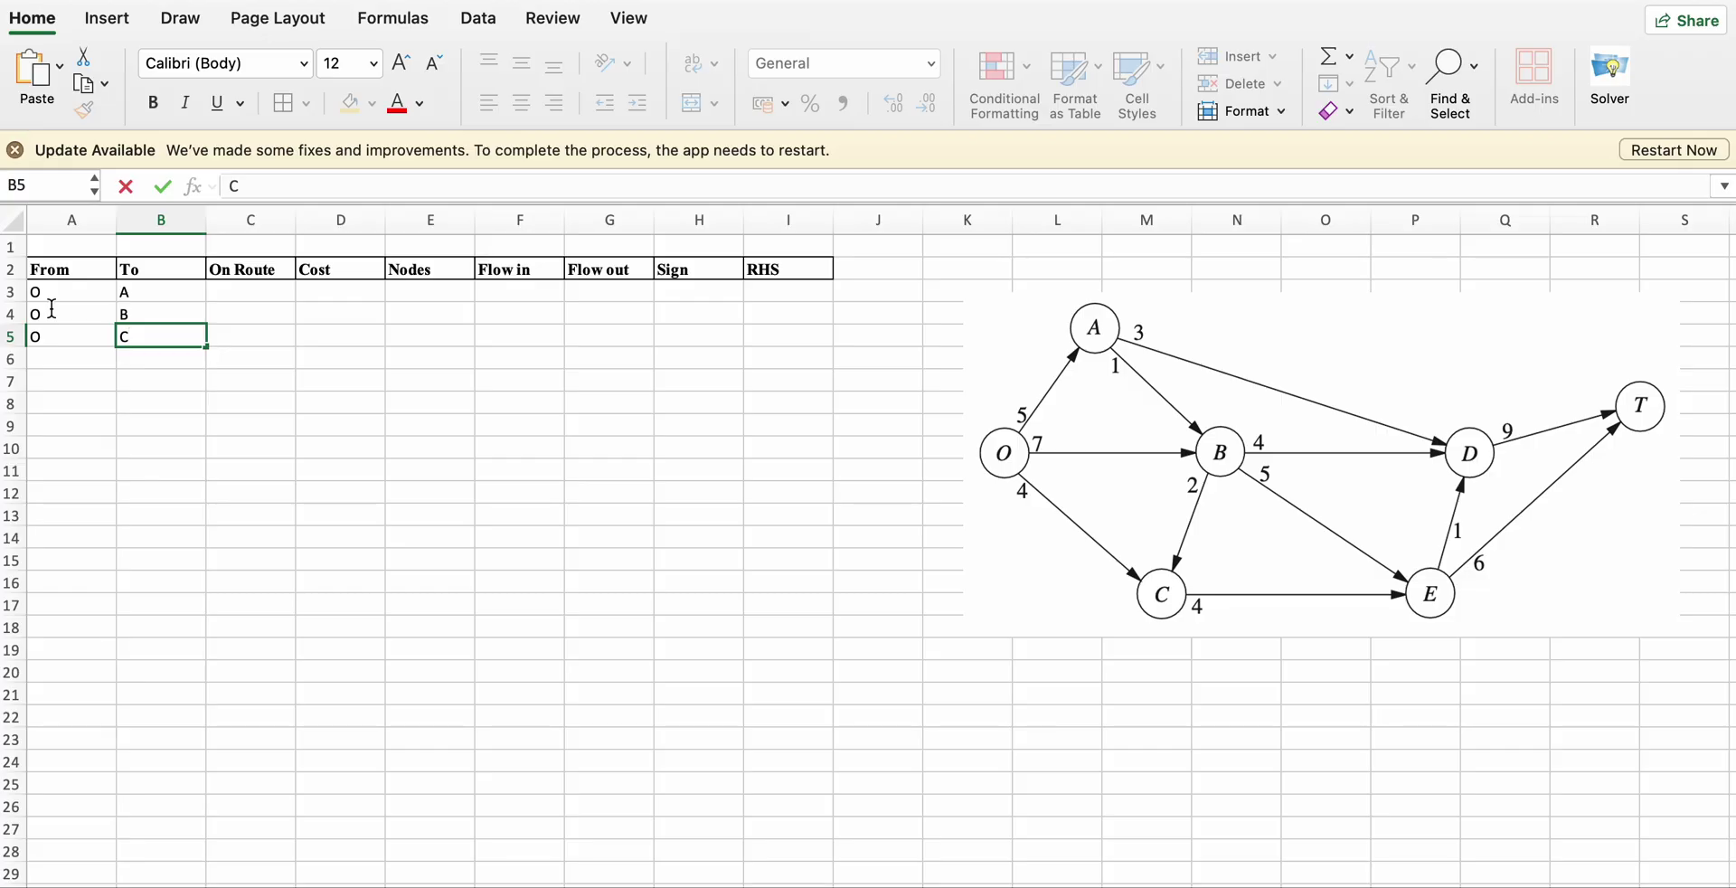
{"action": "left_click", "coordinate": [48, 360]}
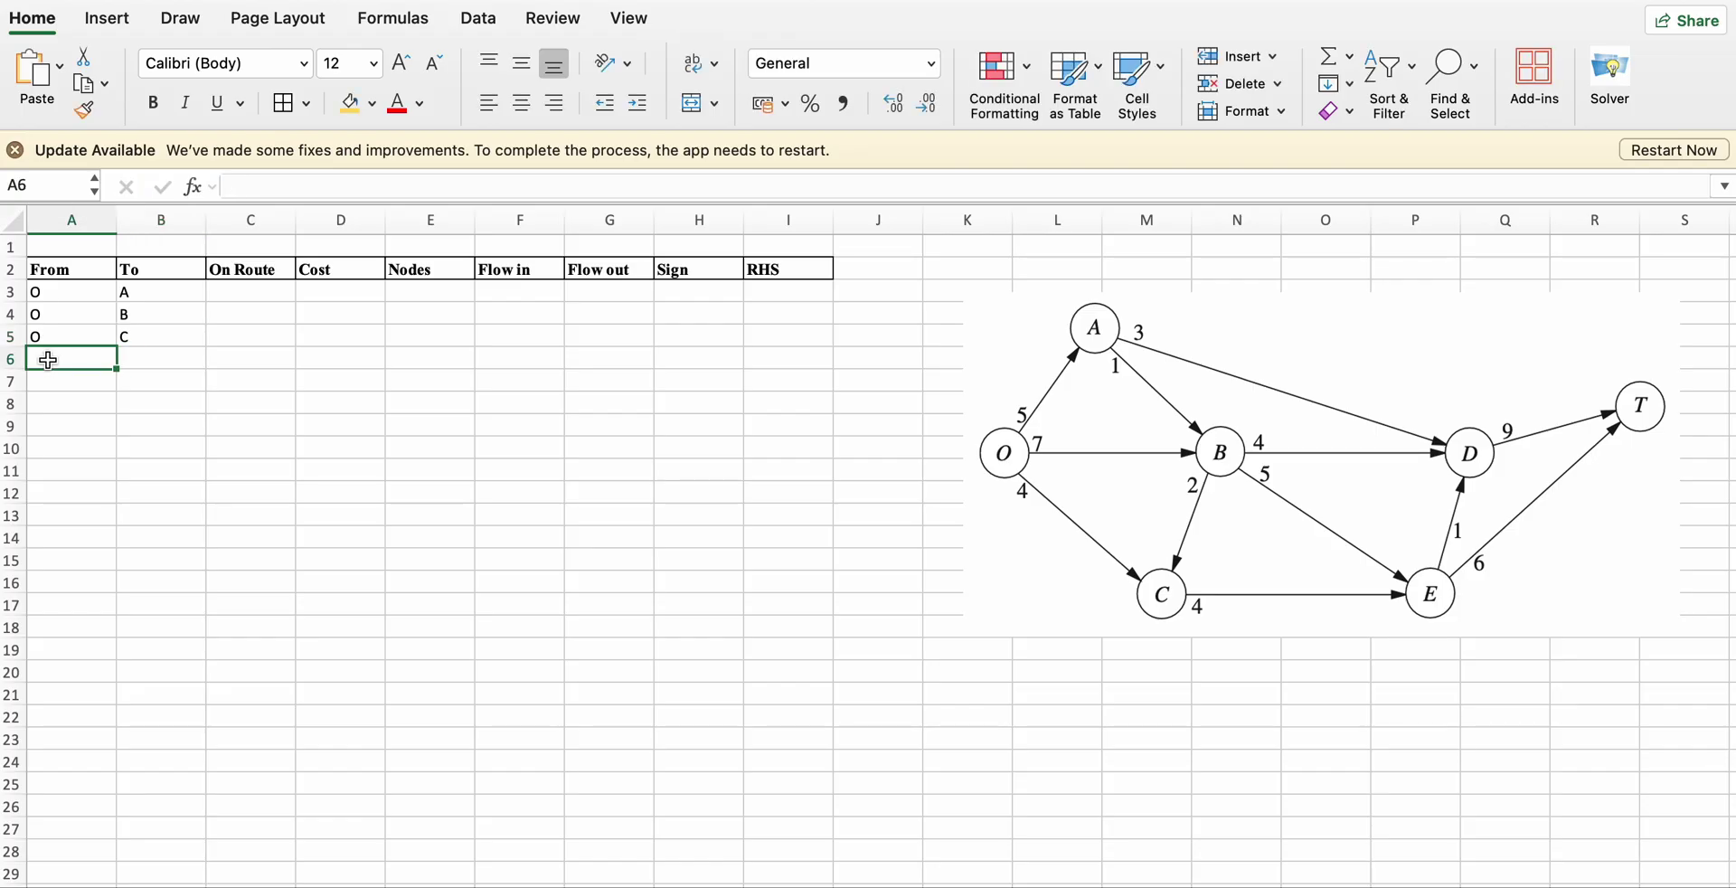
Enter arcs A→B and A→D in rows 6–7.
{"action": "type", "text": "A"}
{"action": "key", "text": "Tab"}
{"action": "type", "text": "B"}
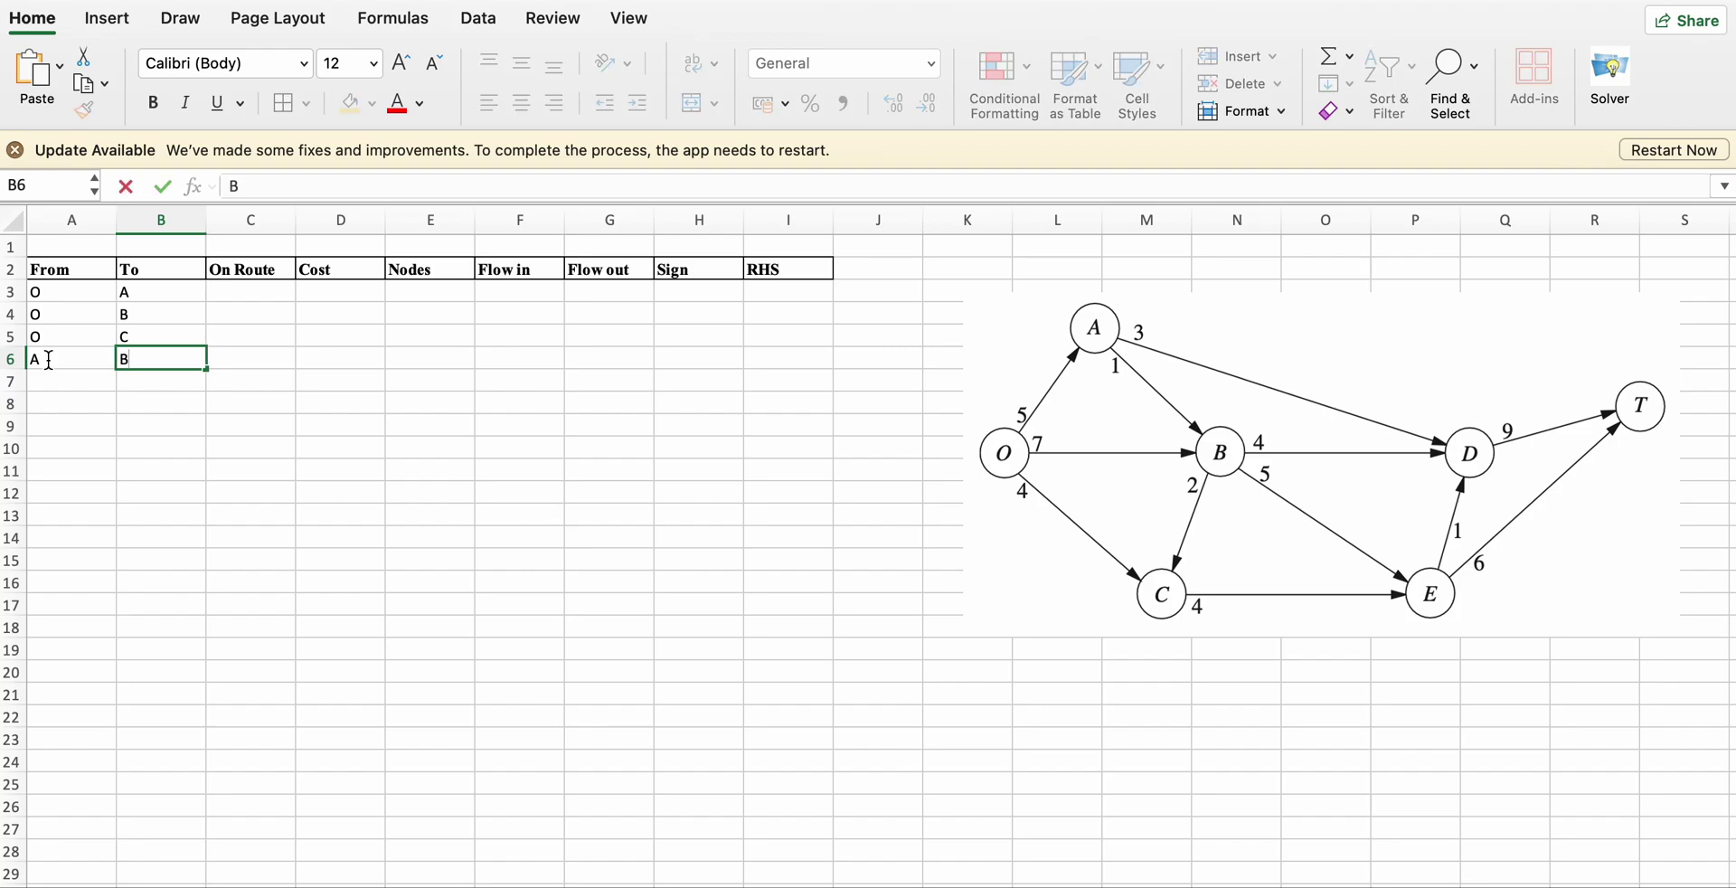
{"action": "key", "text": "Tab"}
{"action": "key", "text": "Left"}
{"action": "key", "text": "Left"}
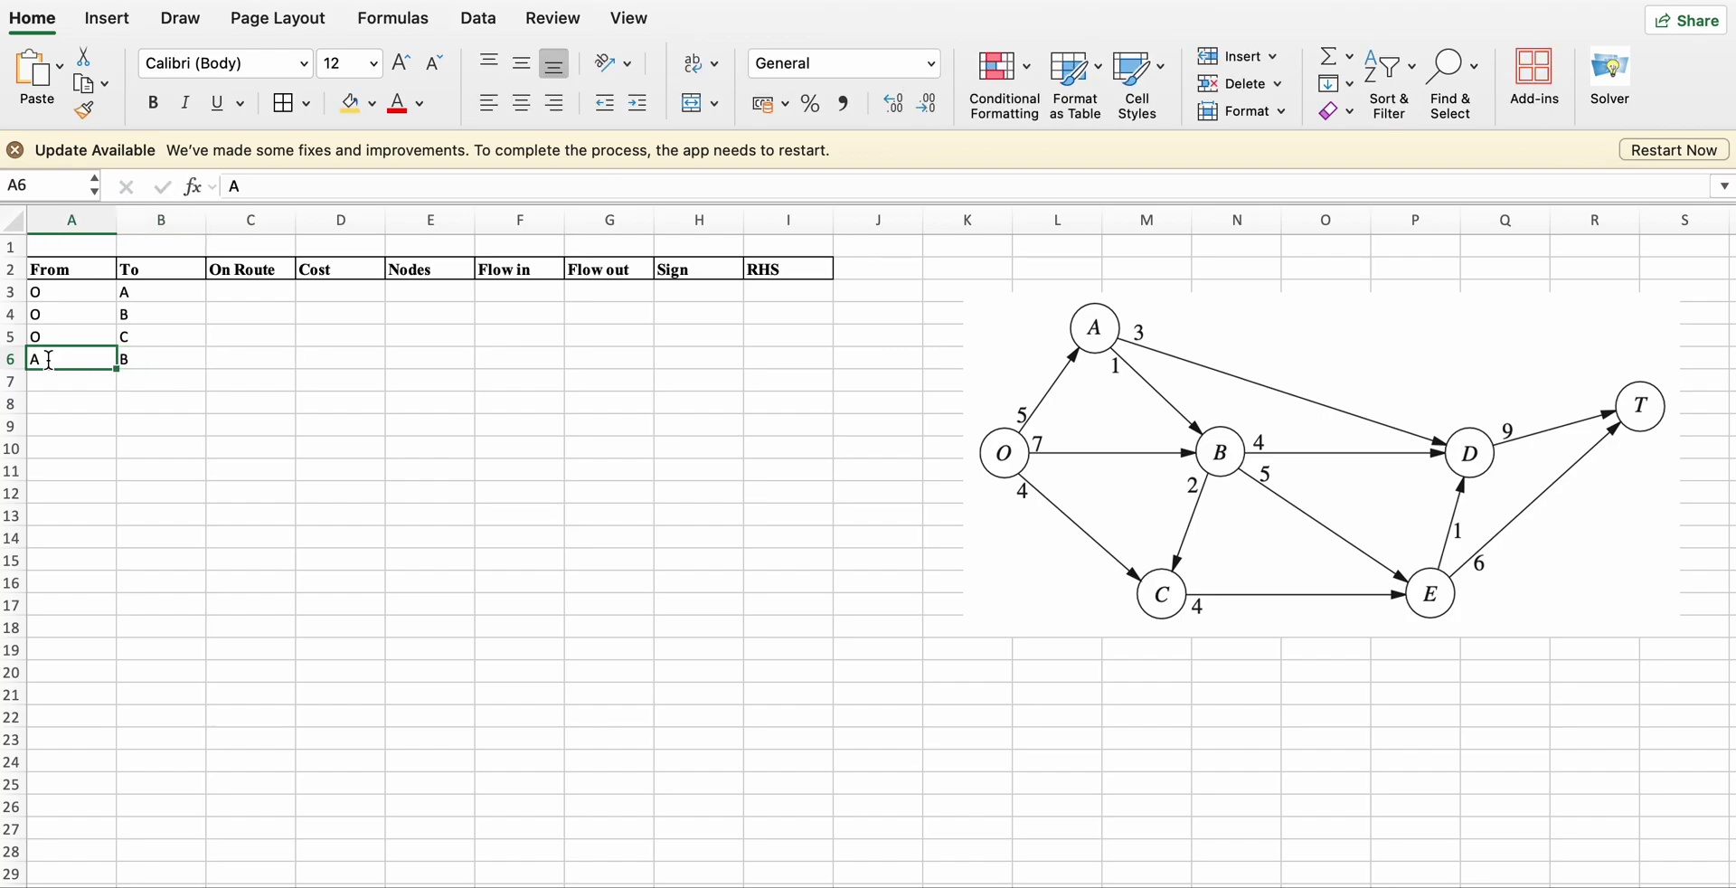
{"action": "key", "text": "Down"}
{"action": "type", "text": "A"}
{"action": "key", "text": "Tab"}
{"action": "type", "text": "D"}
{"action": "key", "text": "Return"}
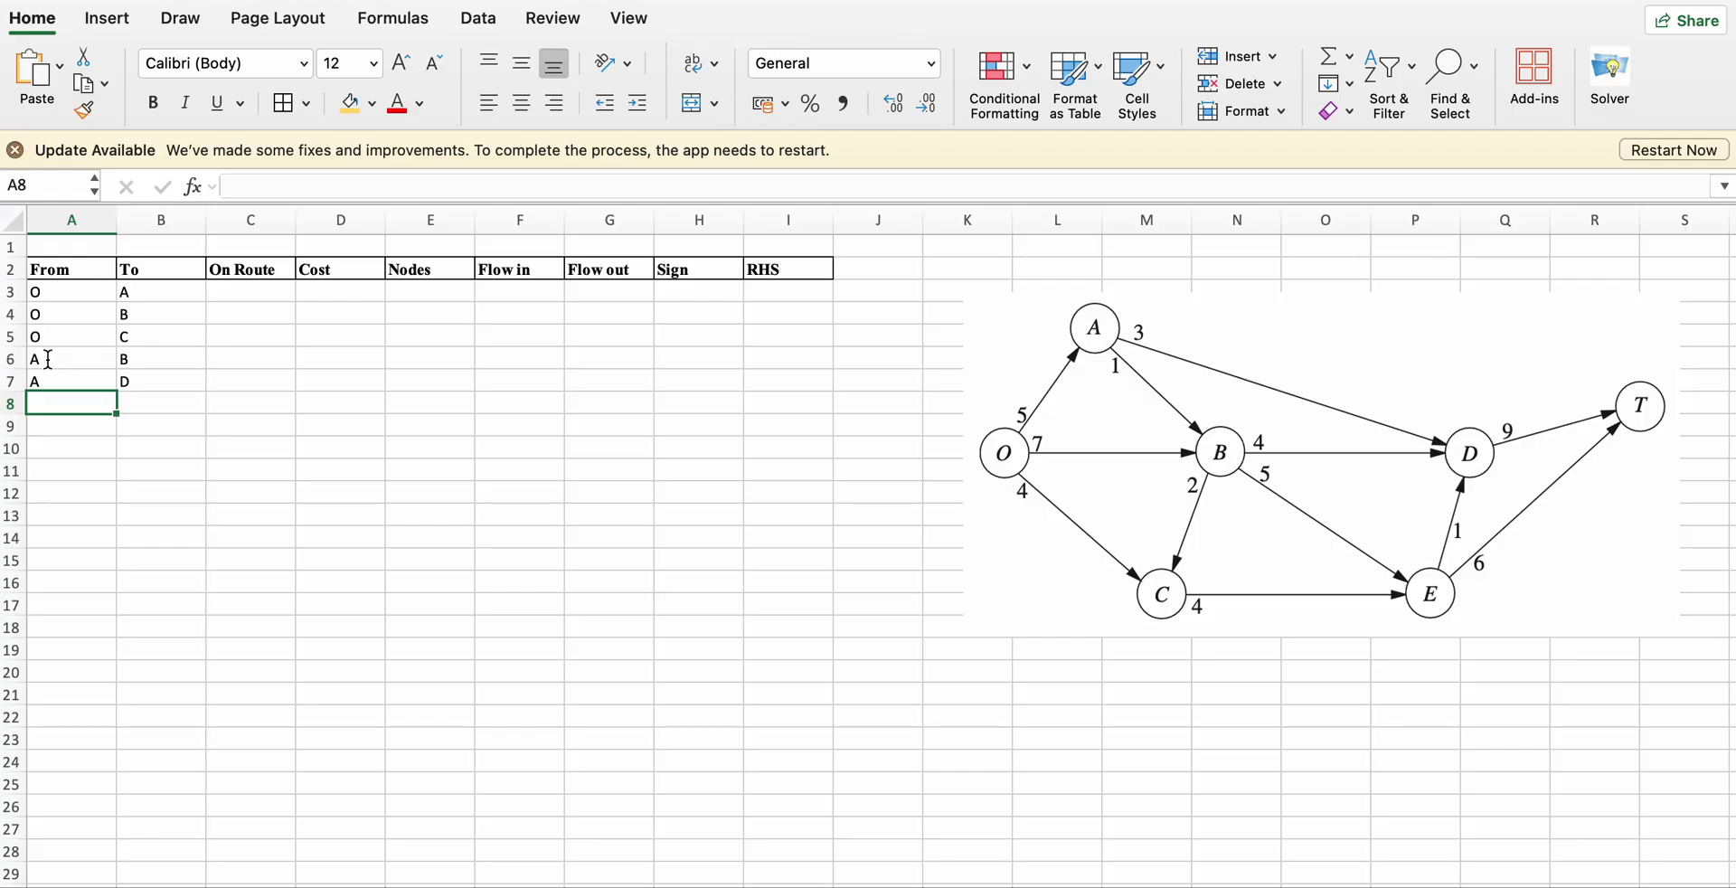
Enter arcs B→C, B→D and B→E in rows 8–10.
{"action": "type", "text": "B"}
{"action": "key", "text": "Tab"}
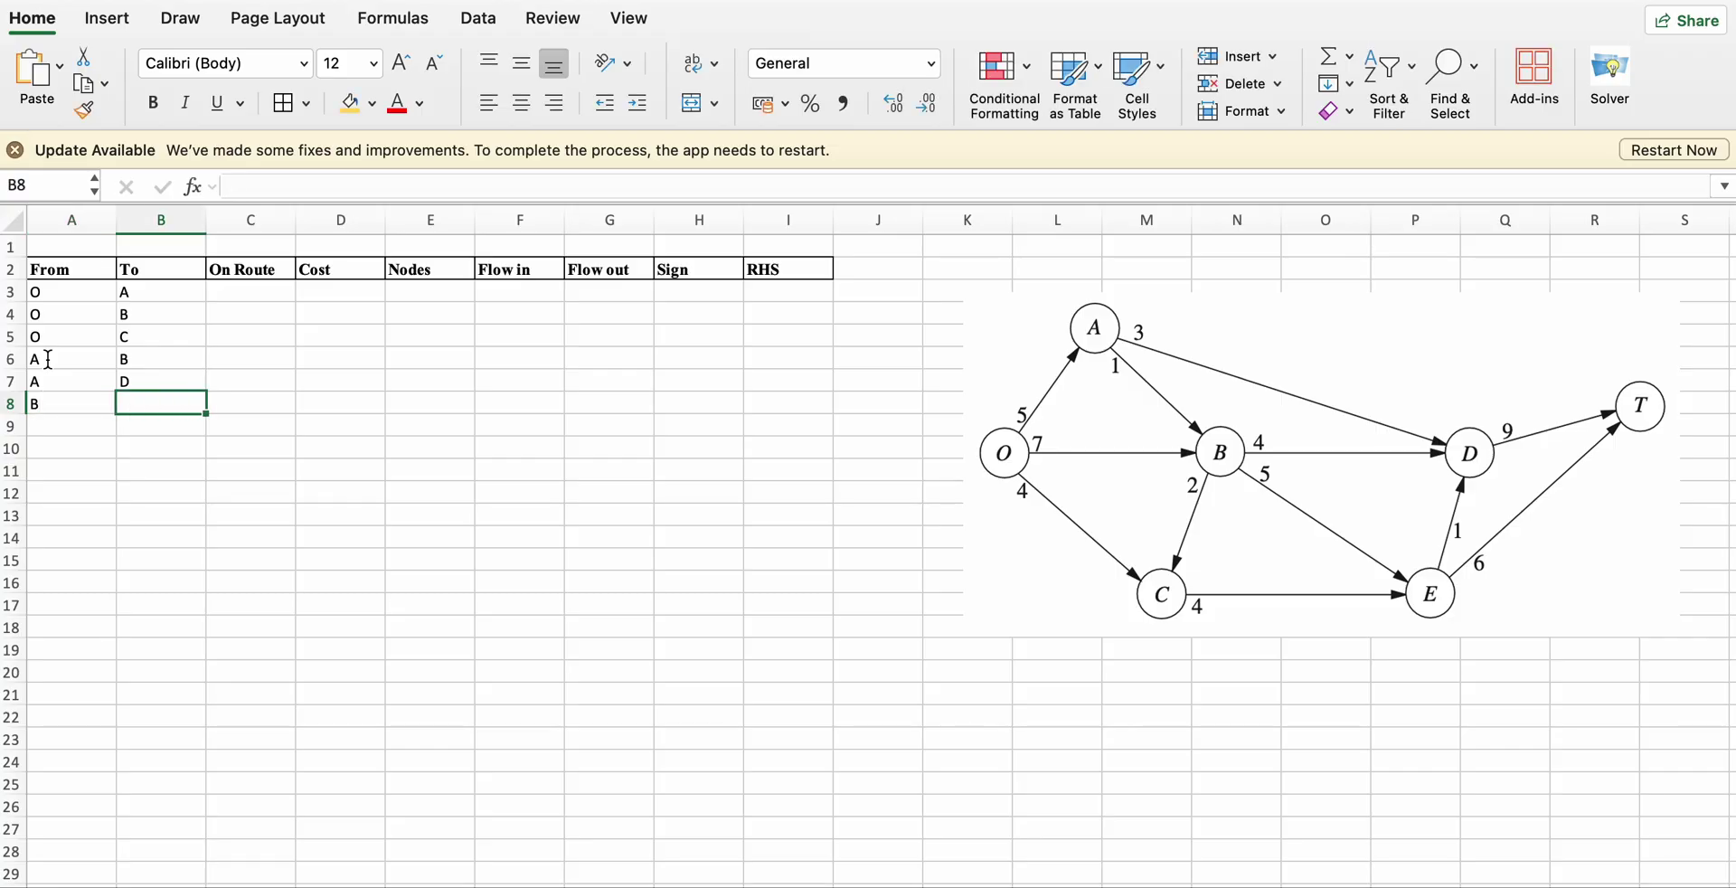
{"action": "type", "text": "C"}
{"action": "key", "text": "Return"}
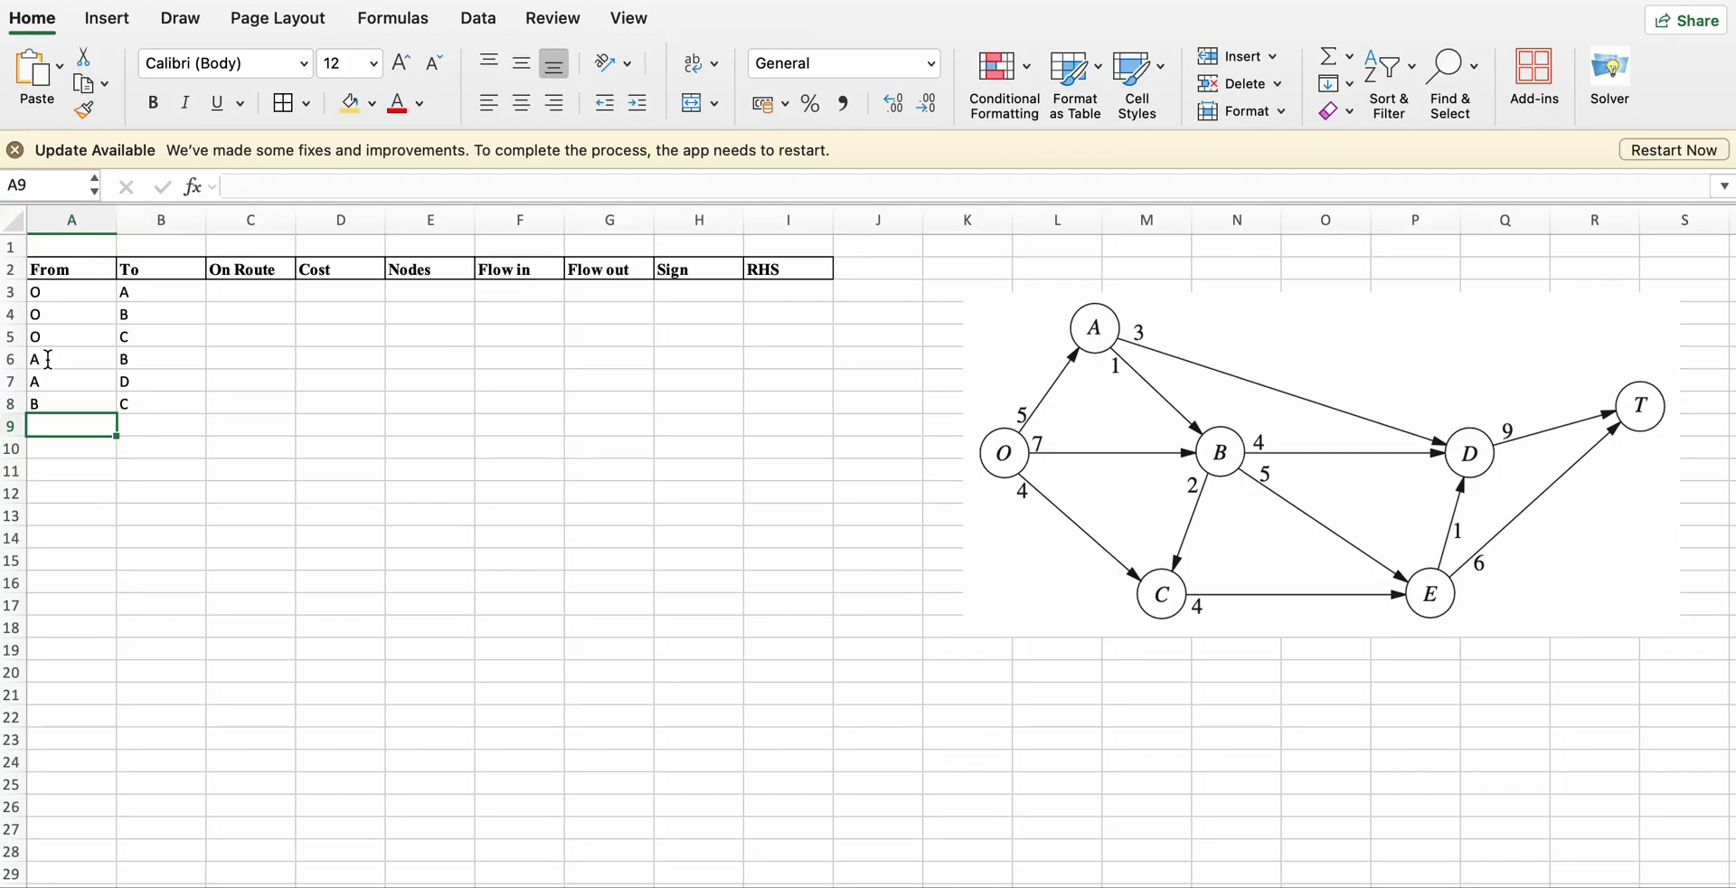
{"action": "type", "text": "B"}
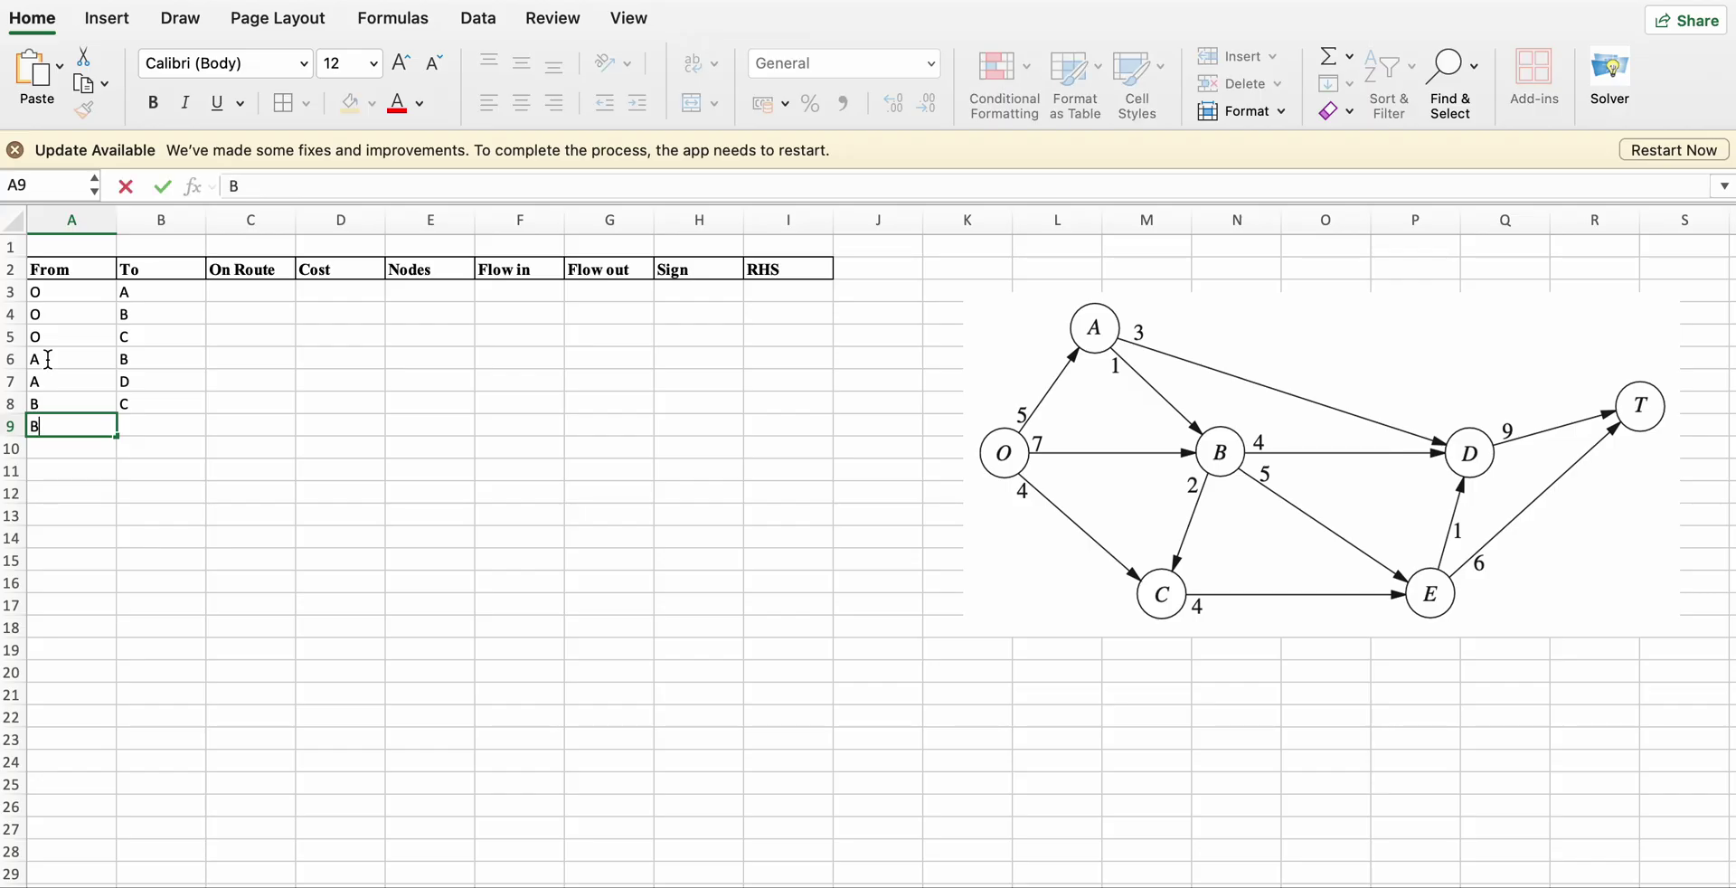
{"action": "key", "text": "Tab"}
{"action": "type", "text": "D"}
{"action": "key", "text": "Return"}
{"action": "type", "text": "B"}
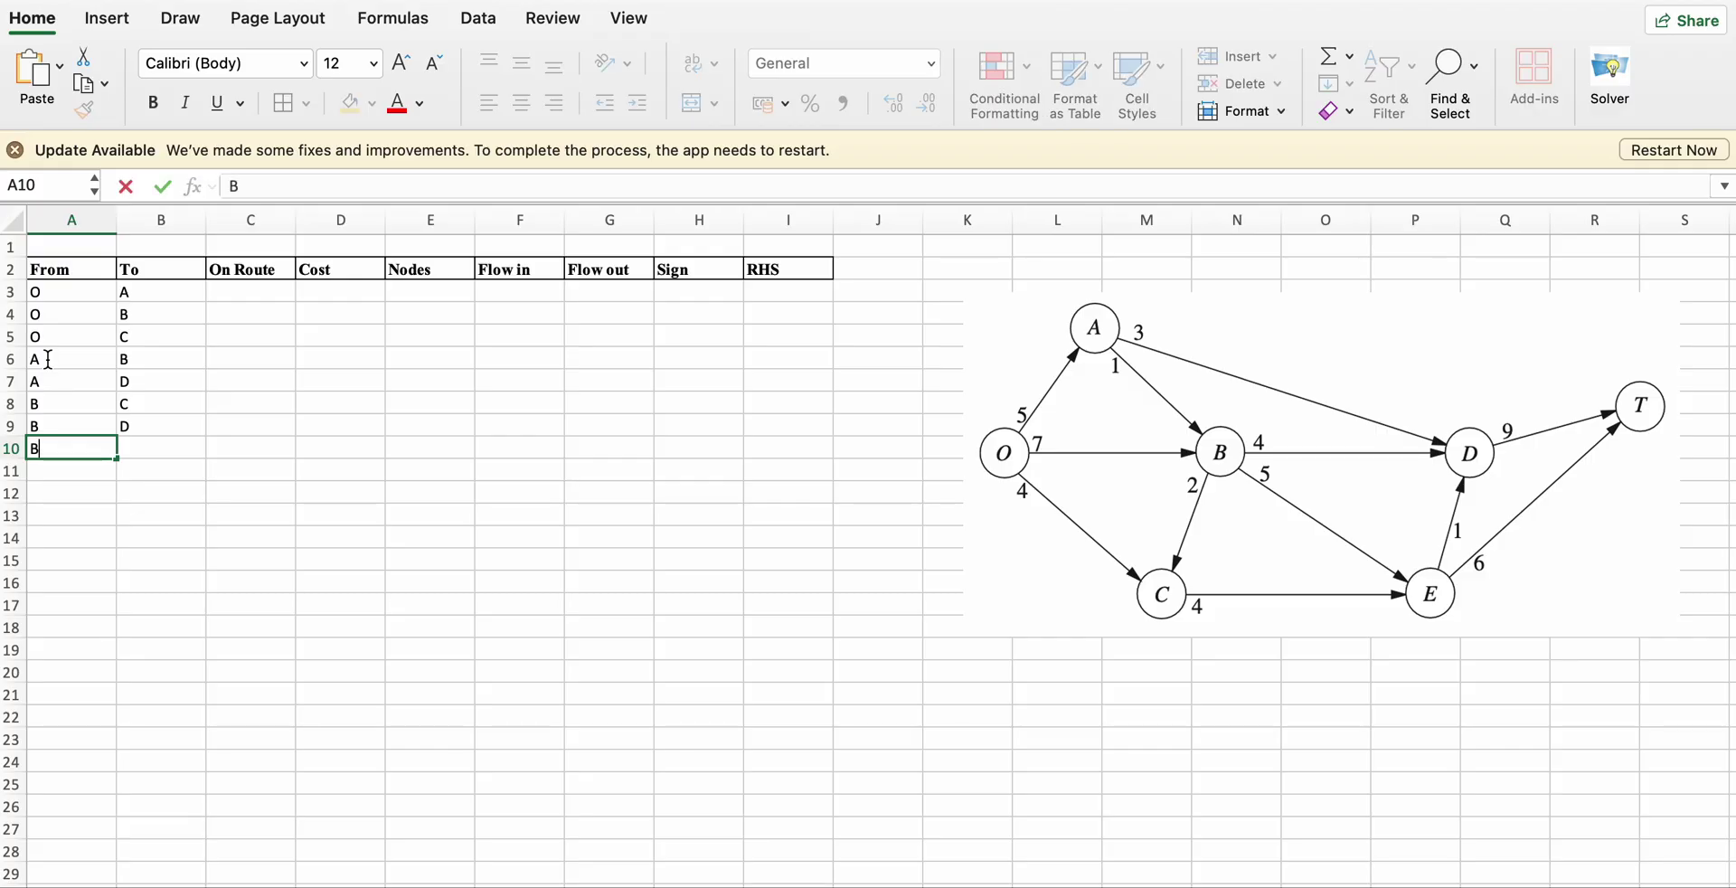
{"action": "key", "text": "Tab"}
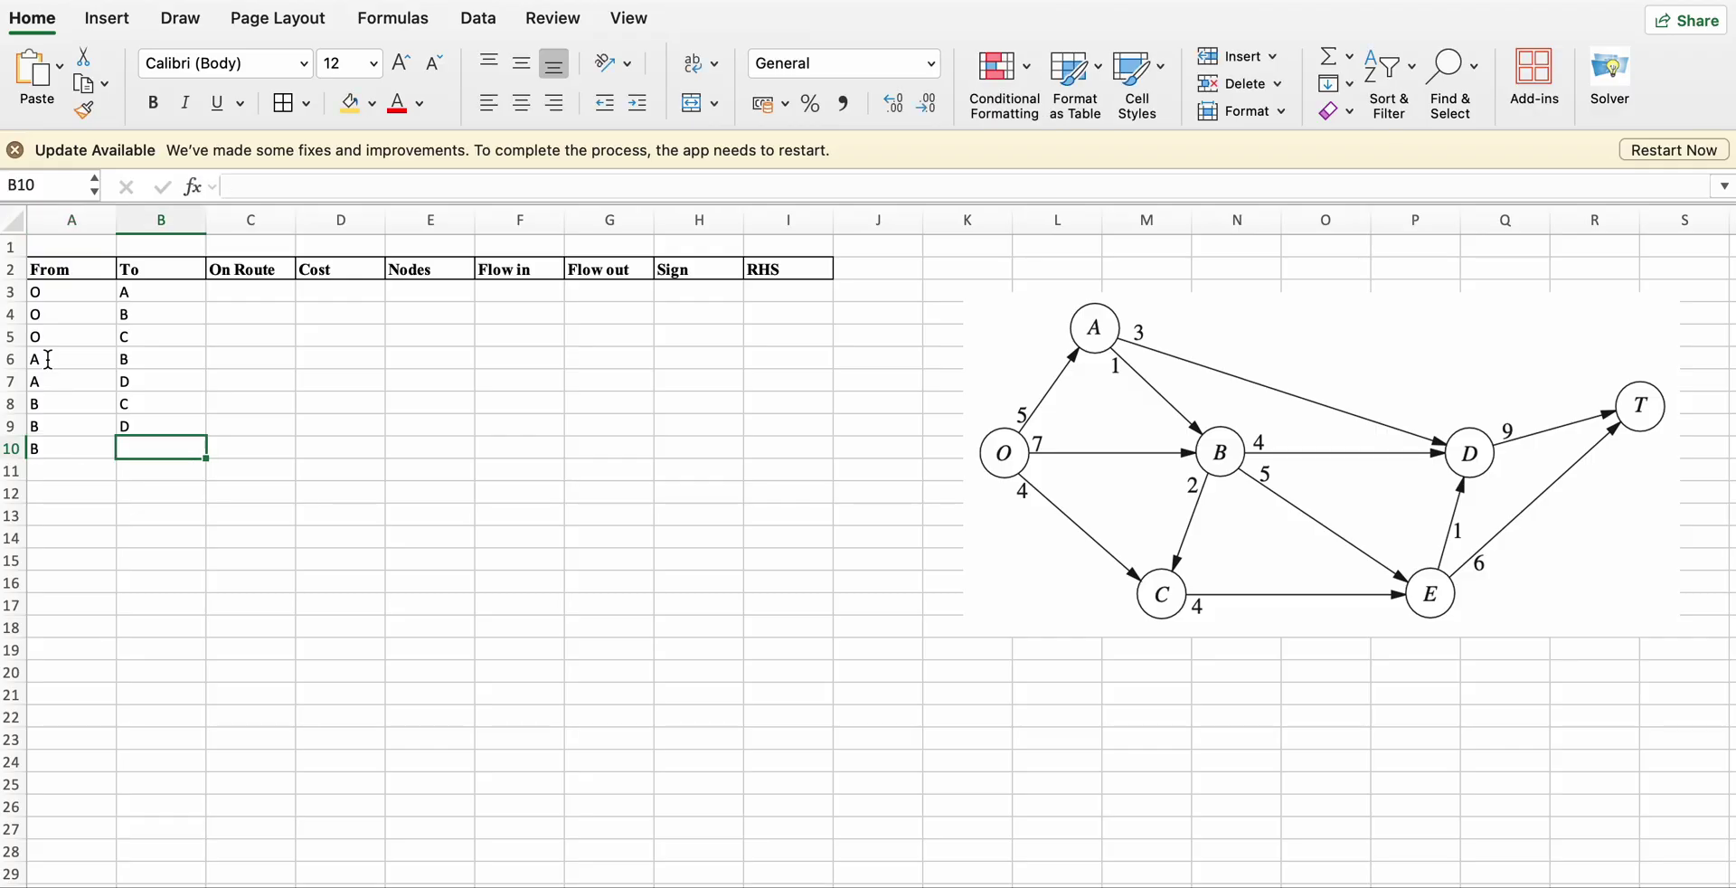
{"action": "type", "text": "E"}
{"action": "key", "text": "Down"}
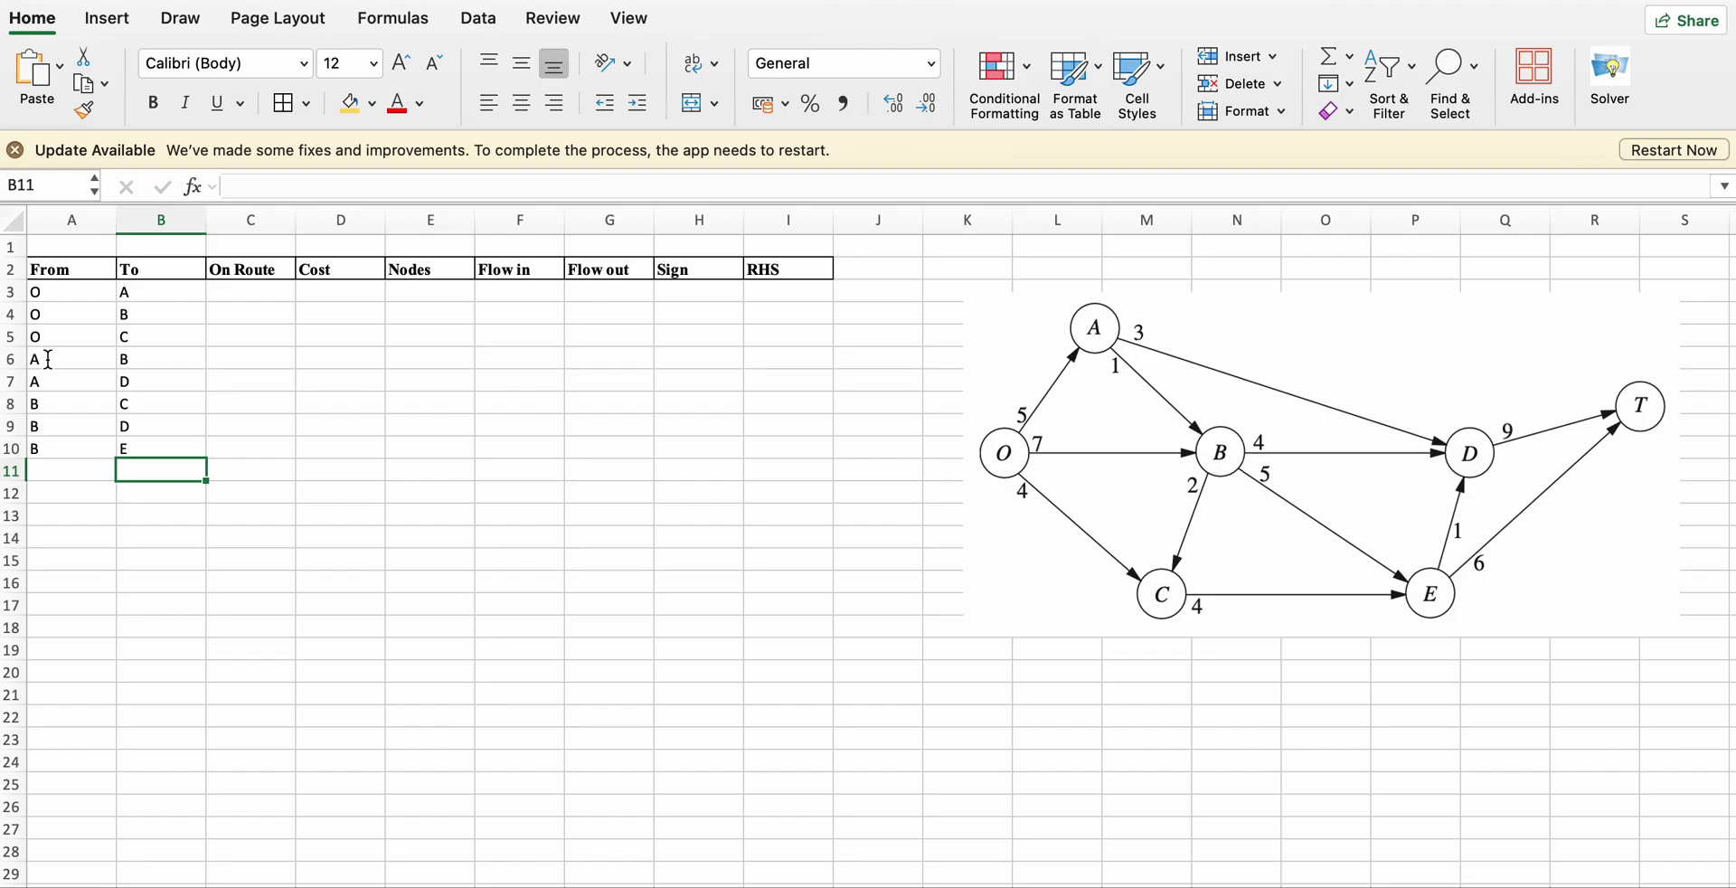
{"action": "key", "text": "Left"}
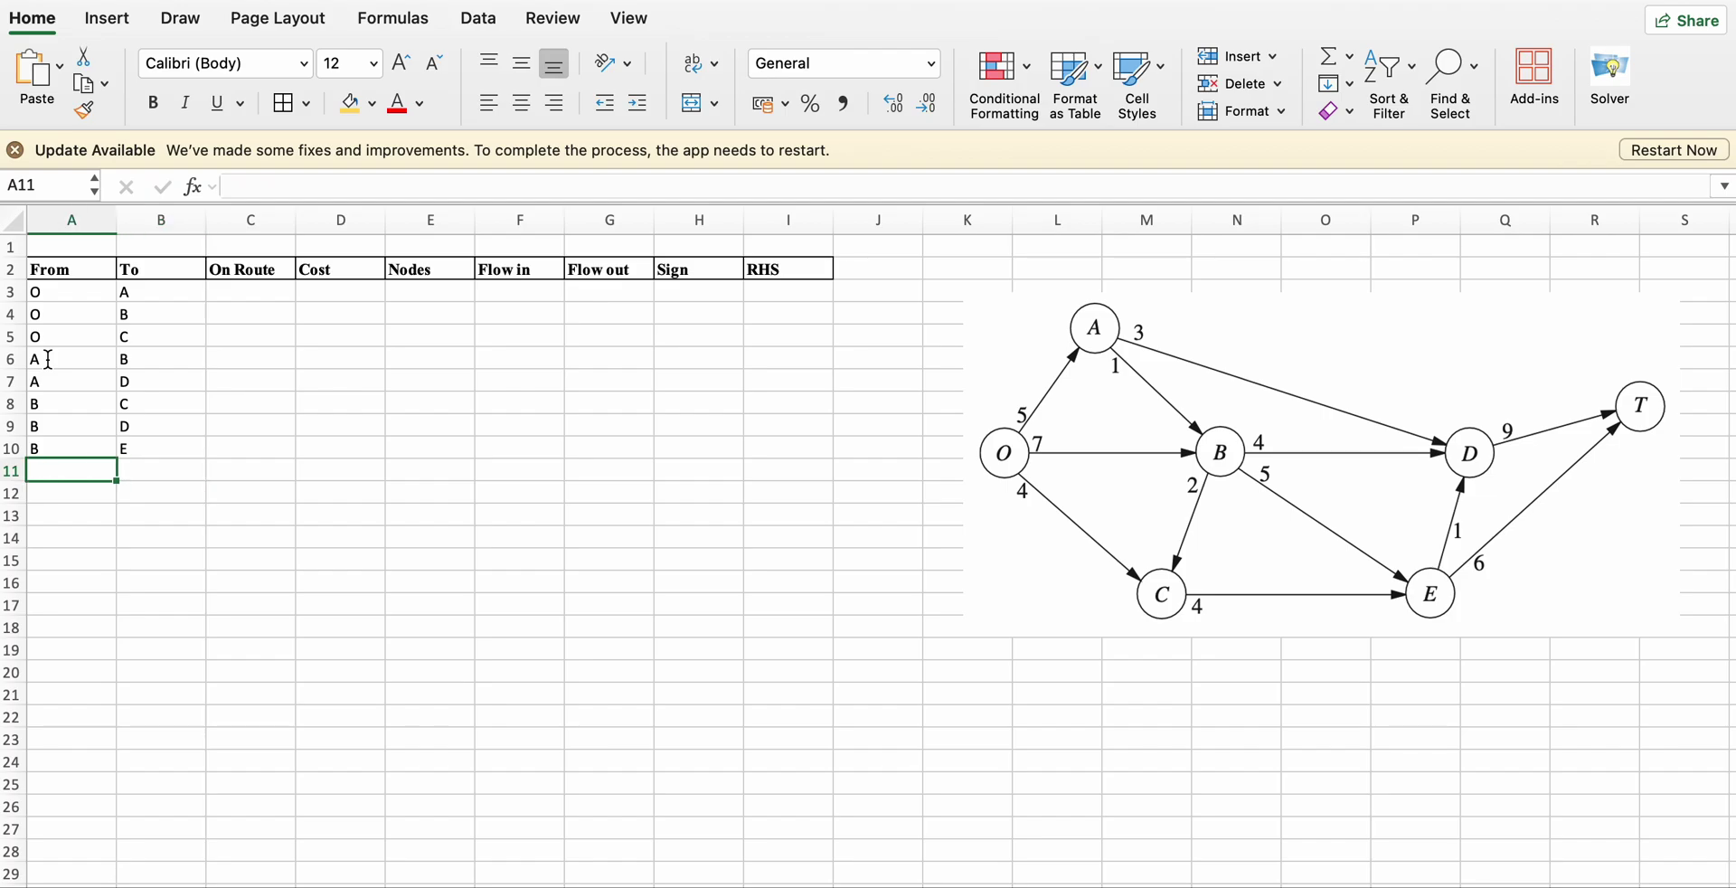
Enter arcs C→E and D→T in rows 11–12.
{"action": "type", "text": "C"}
{"action": "key", "text": "Tab"}
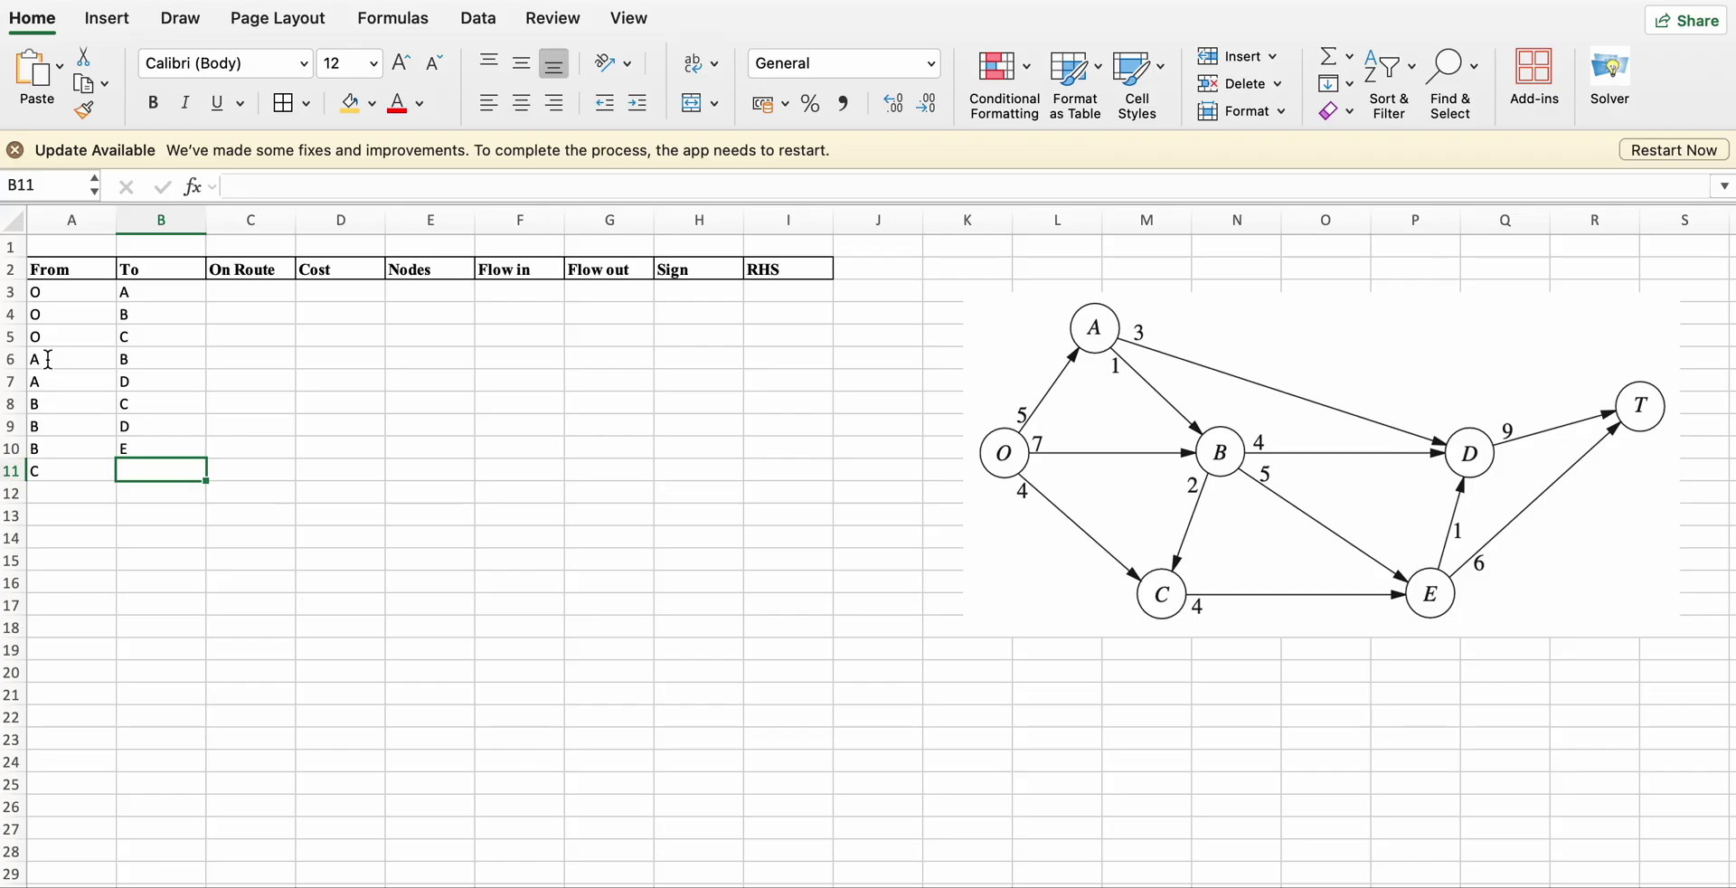
{"action": "type", "text": "E"}
{"action": "key", "text": "Down"}
{"action": "key", "text": "Left"}
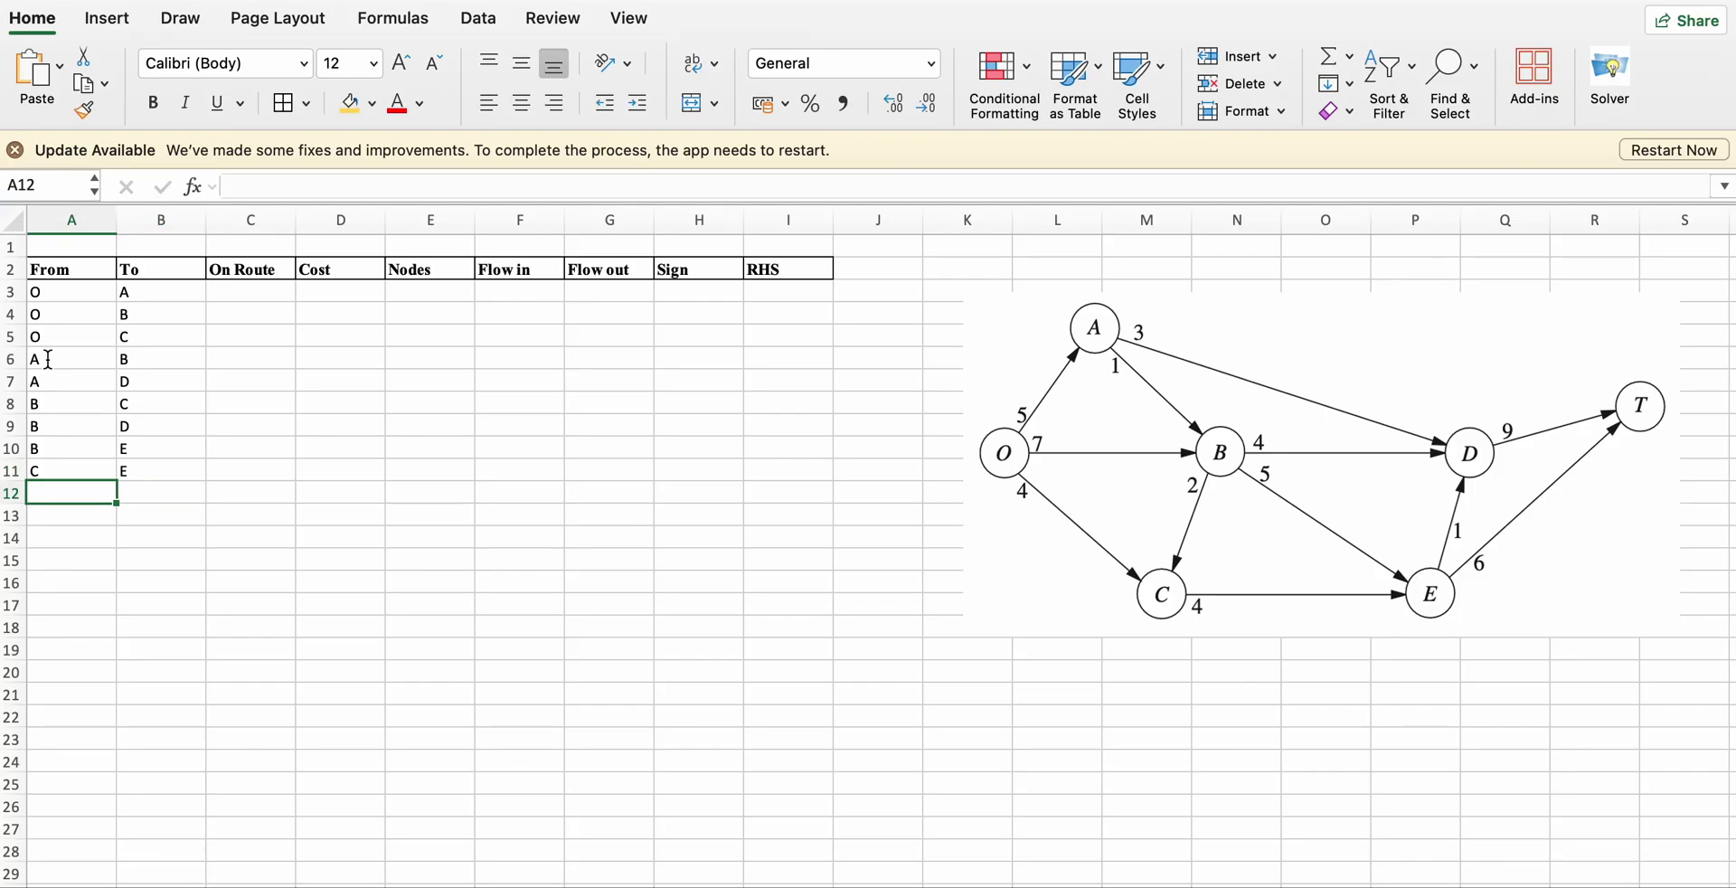
{"action": "type", "text": "D"}
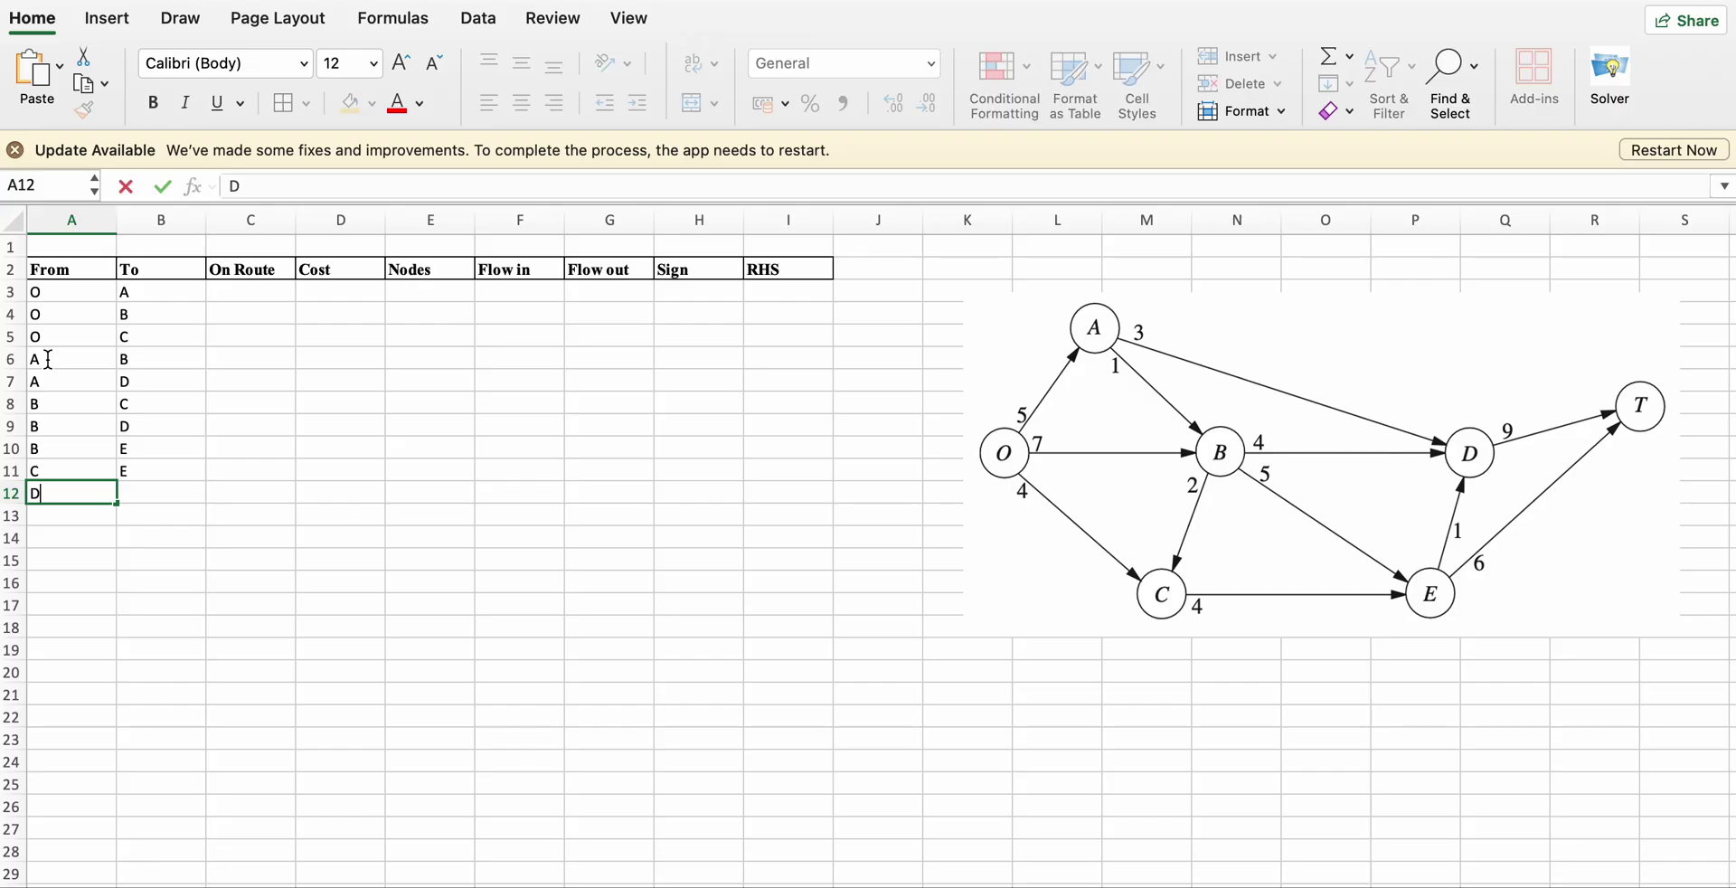
{"action": "key", "text": "Tab"}
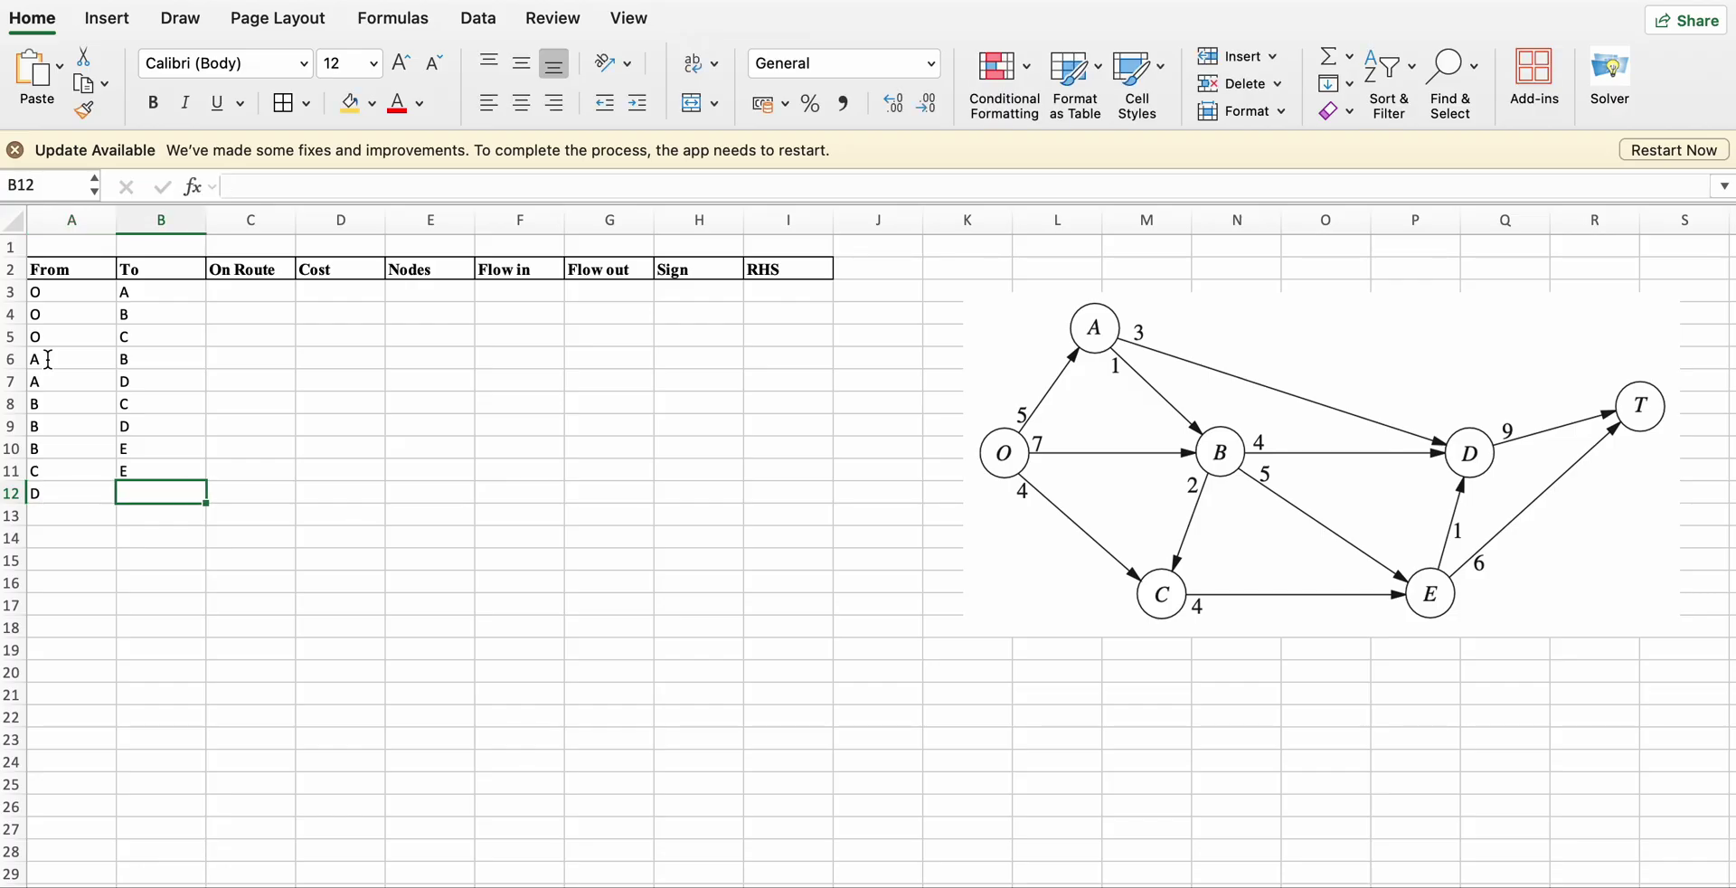
{"action": "type", "text": "T"}
{"action": "key", "text": "Down"}
{"action": "key", "text": "Left"}
Enter arc E→D, correcting its destination from T, and start arc E→T.
{"action": "type", "text": "E"}
{"action": "key", "text": "Tab"}
{"action": "type", "text": "T"}
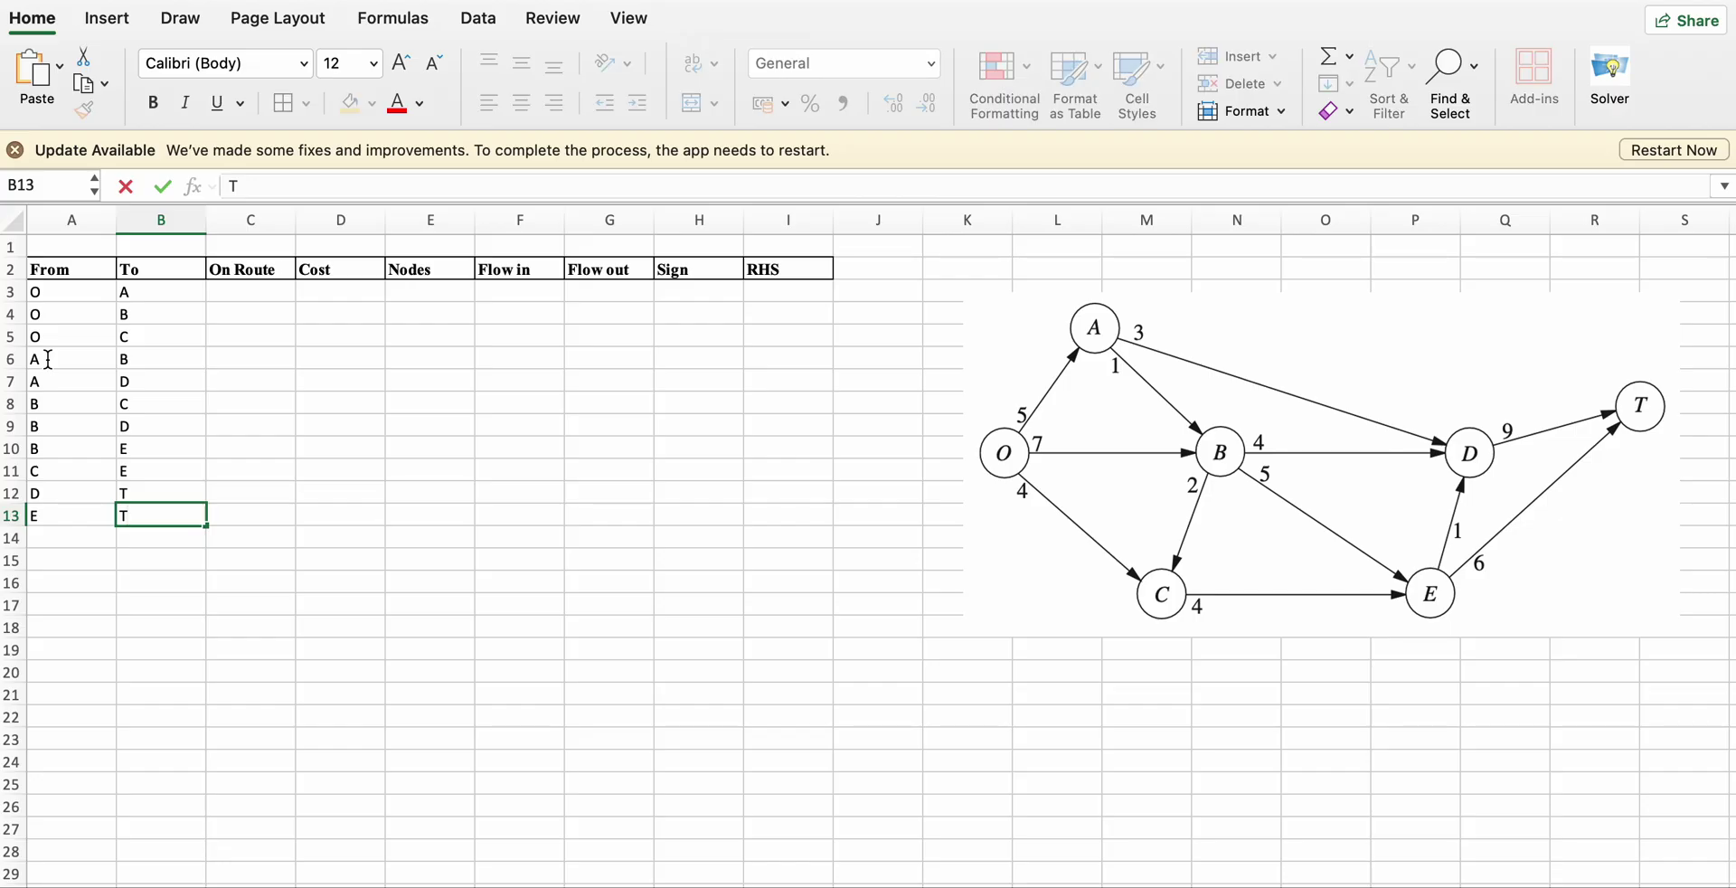
{"action": "key", "text": "BackSpace"}
{"action": "type", "text": "D"}
{"action": "key", "text": "Return"}
{"action": "key", "text": "Left"}
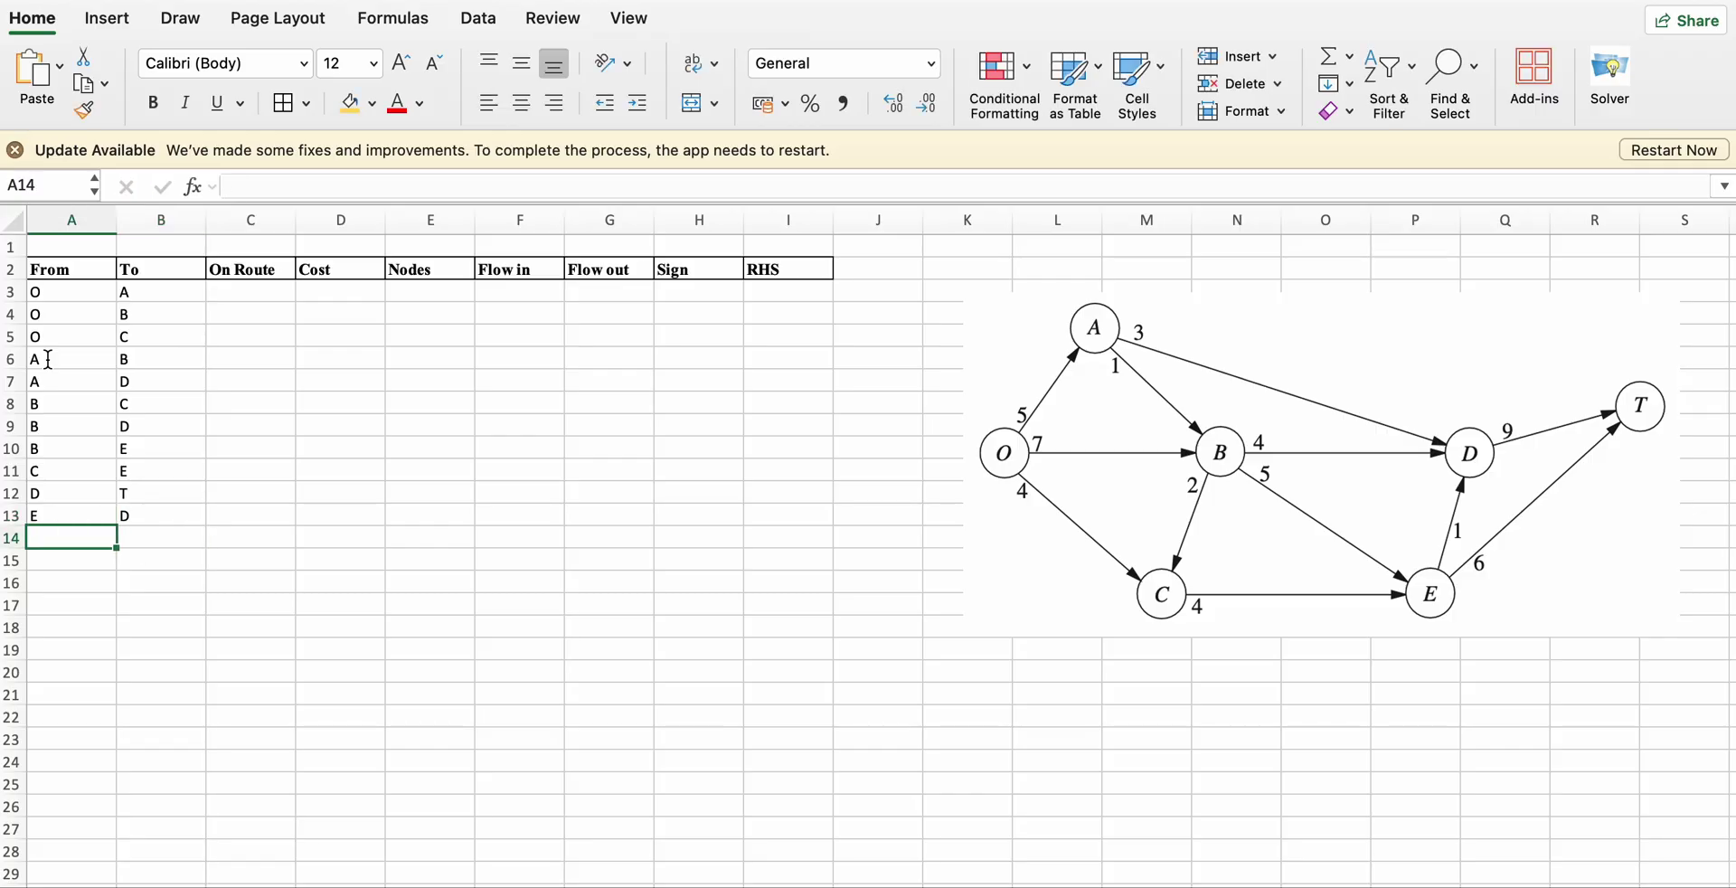
{"action": "type", "text": "E"}
{"action": "key", "text": "Tab"}
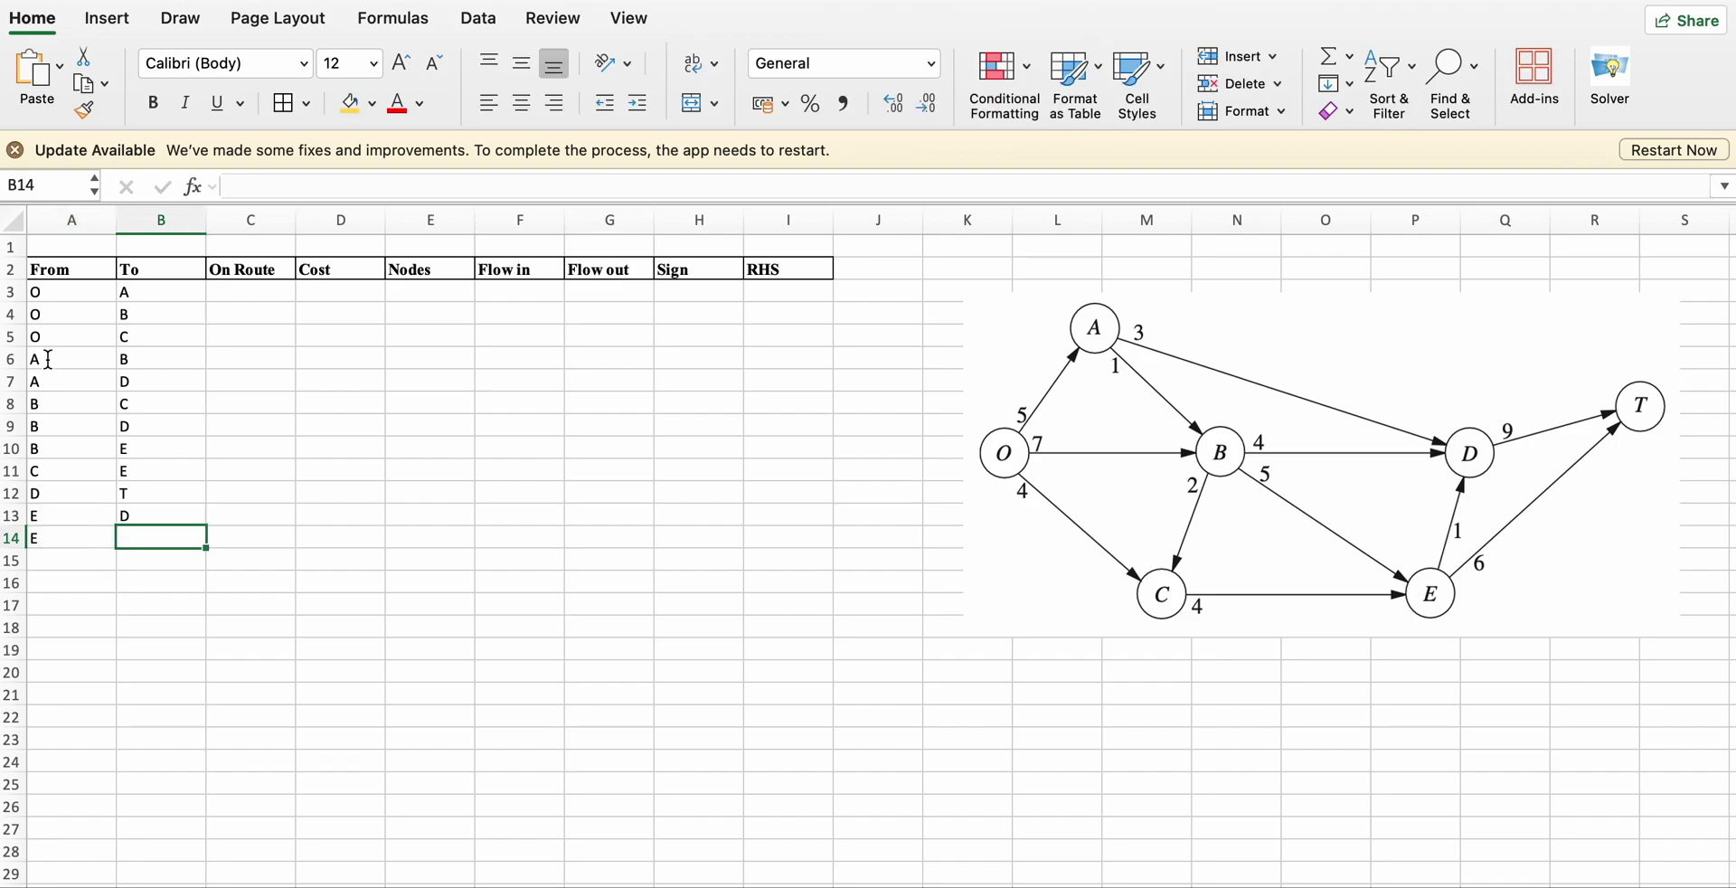
{"action": "type", "text": "T"}
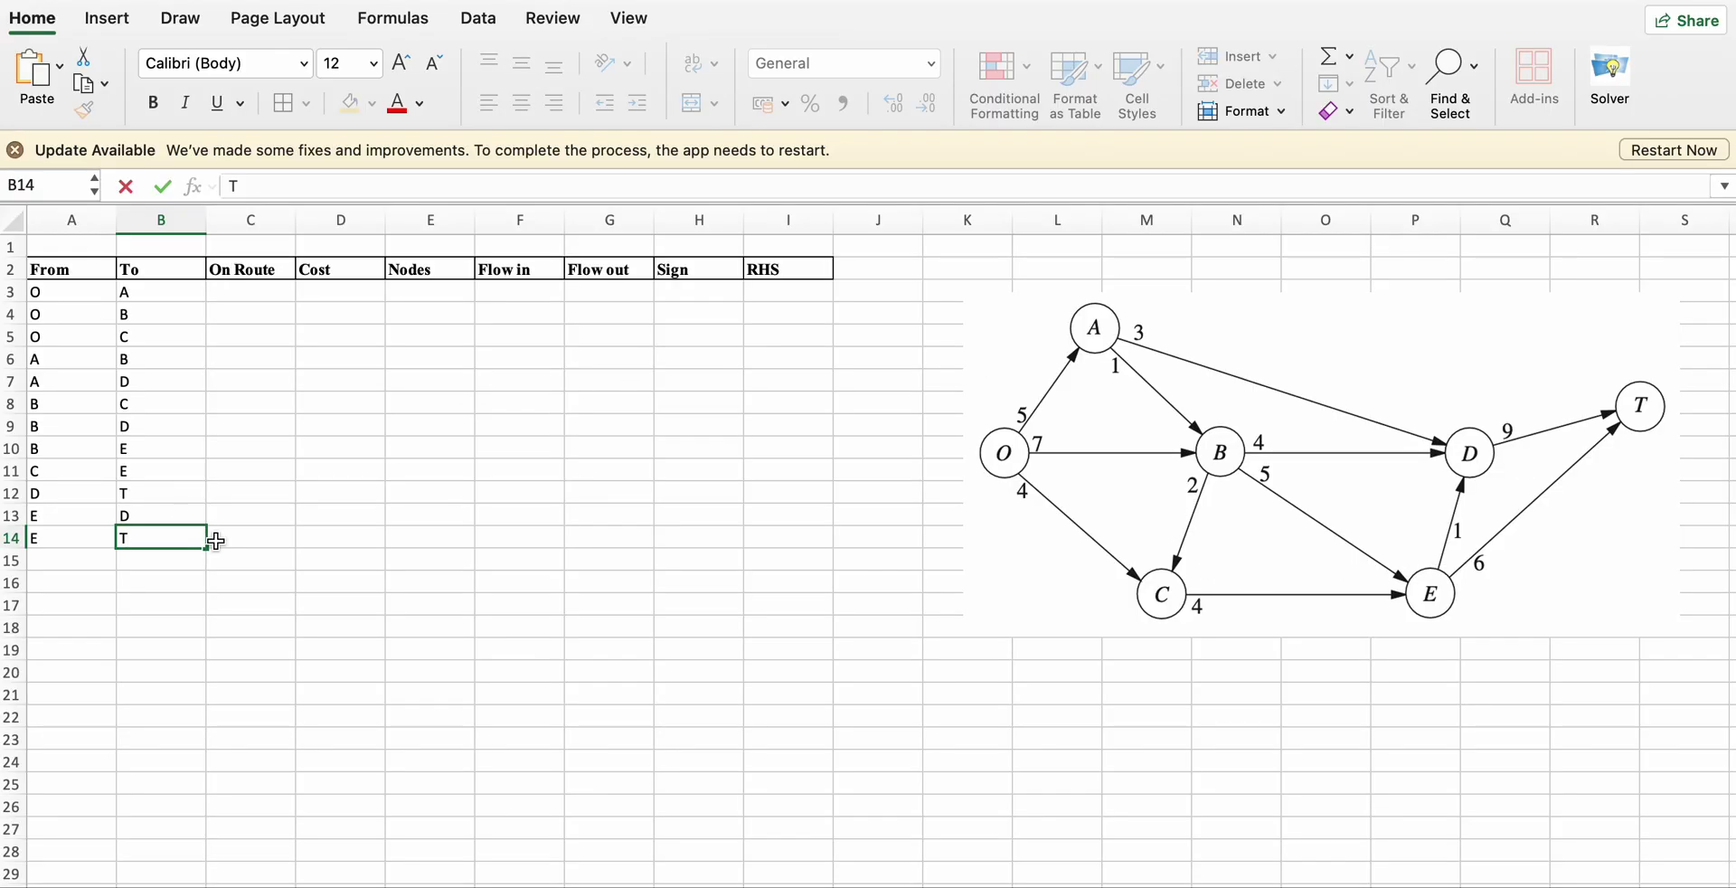
Commit the T in B14 by selecting cell C3.
{"action": "left_click", "coordinate": [254, 292]}
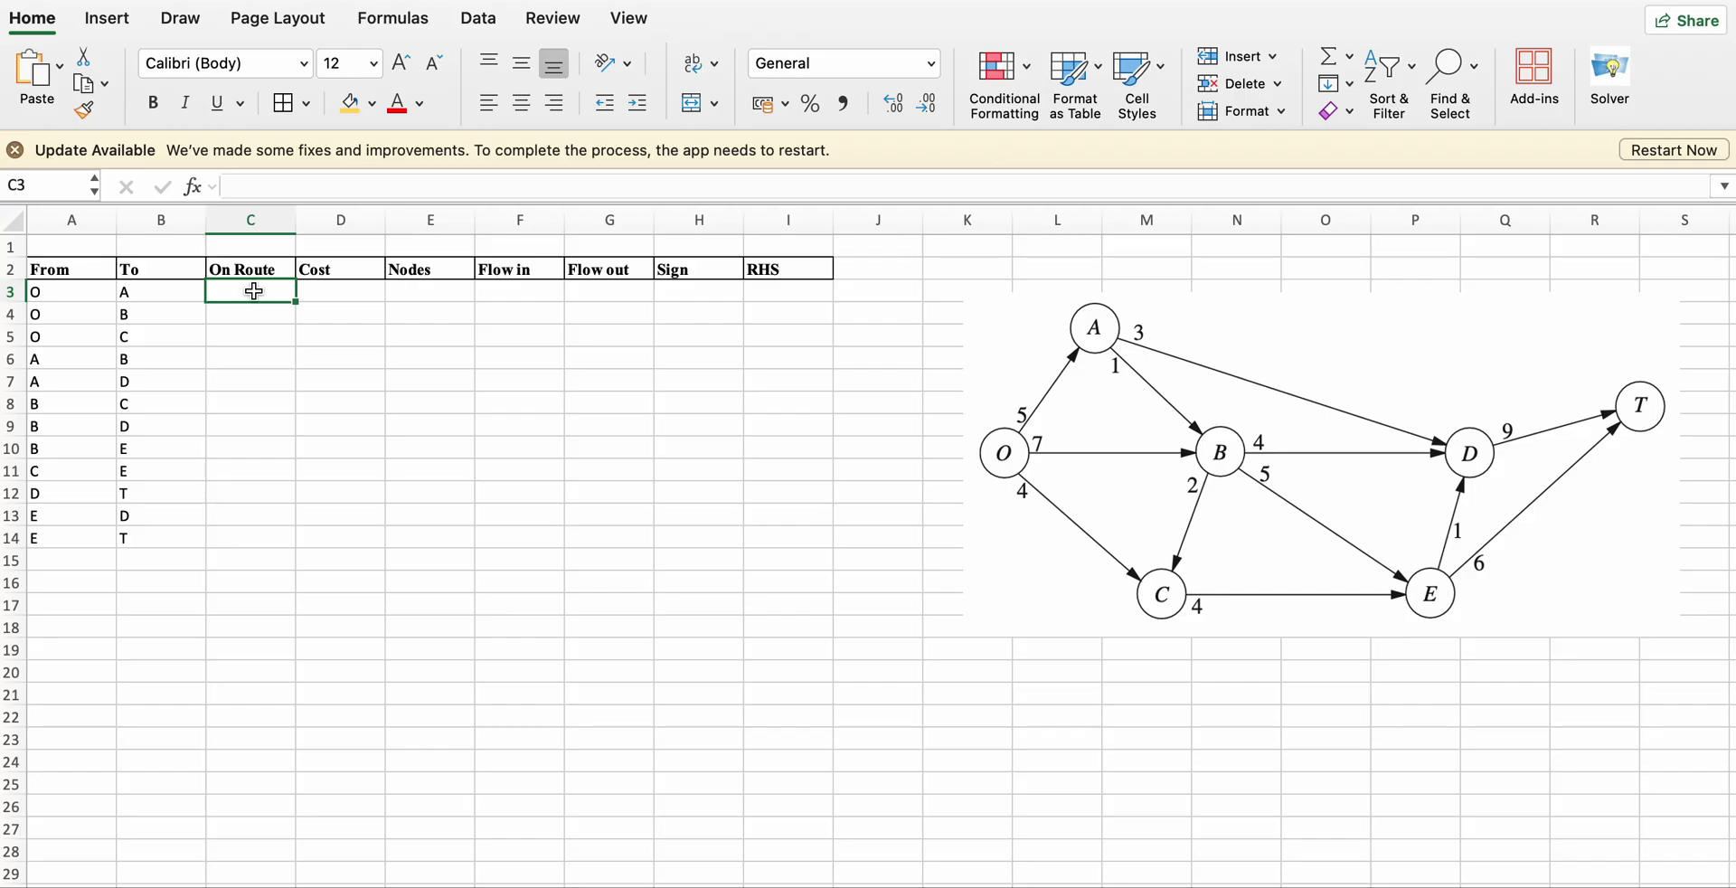
Enter 5, 7 and 4 in the On Route cells C3:C5.
{"action": "type", "text": "5"}
{"action": "key", "text": "Return"}
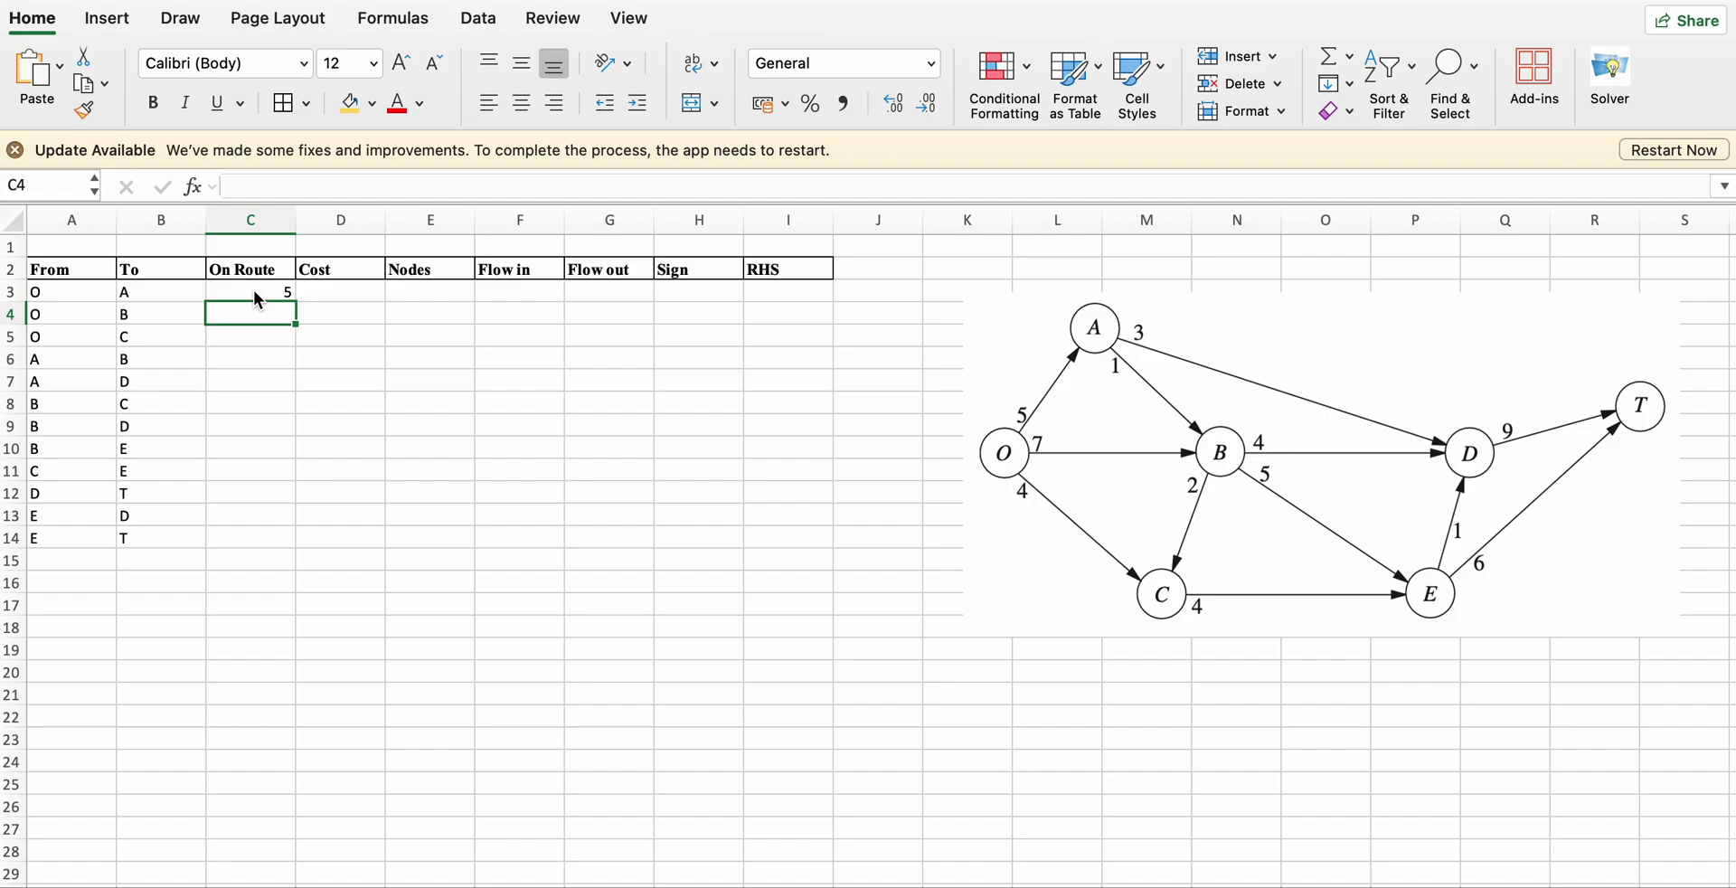
{"action": "type", "text": "7"}
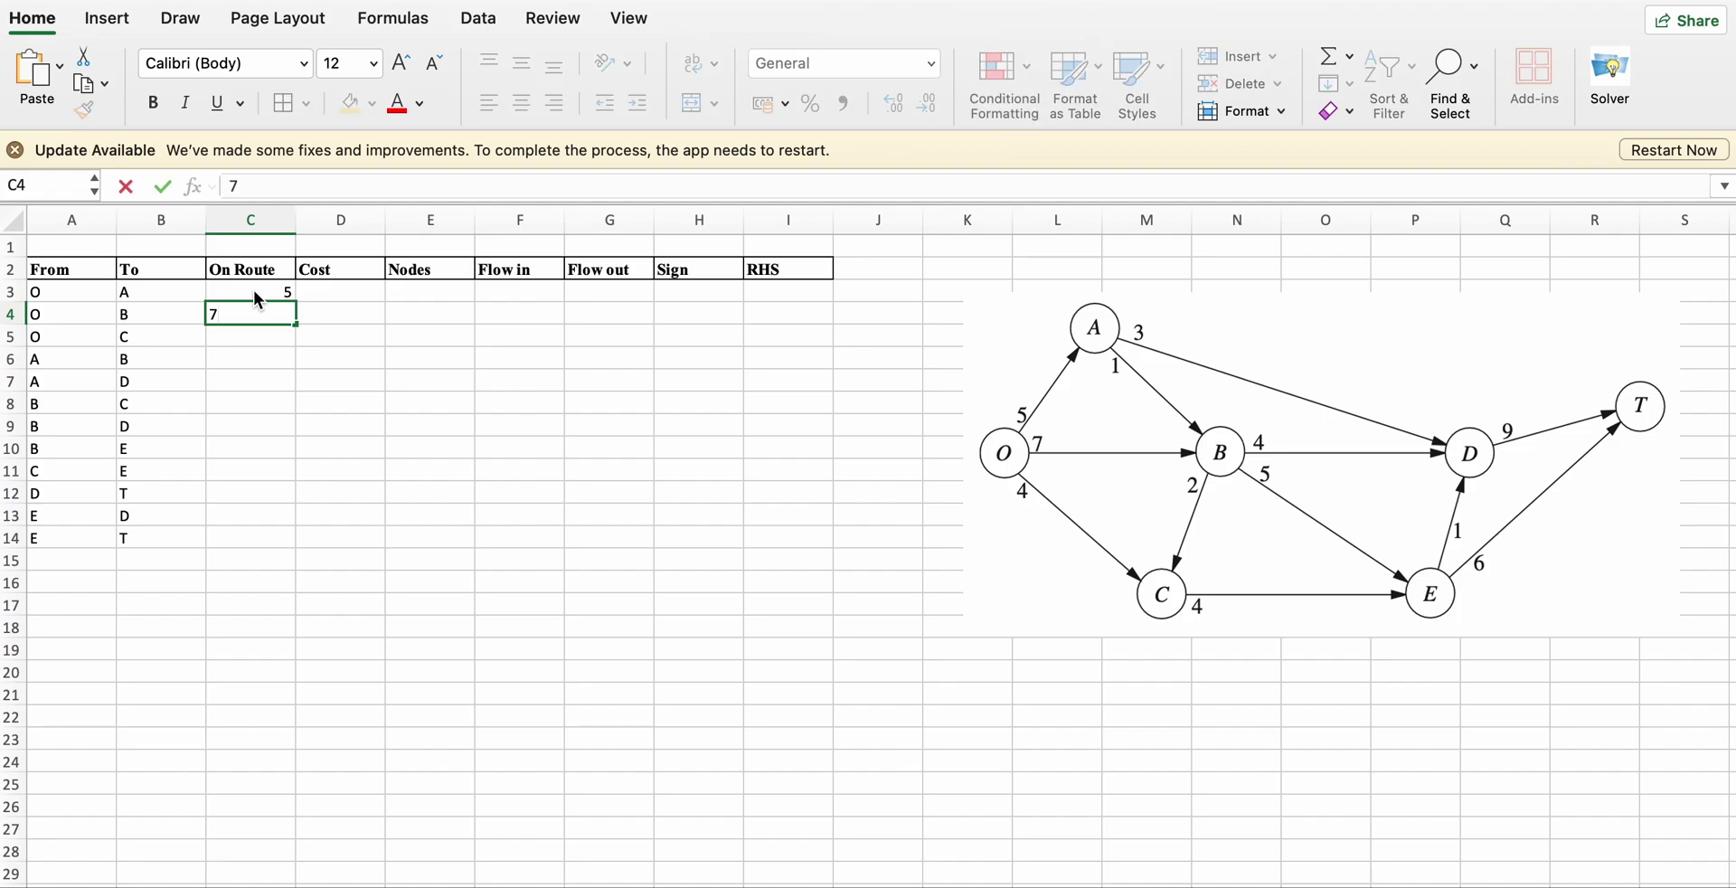
{"action": "key", "text": "Return"}
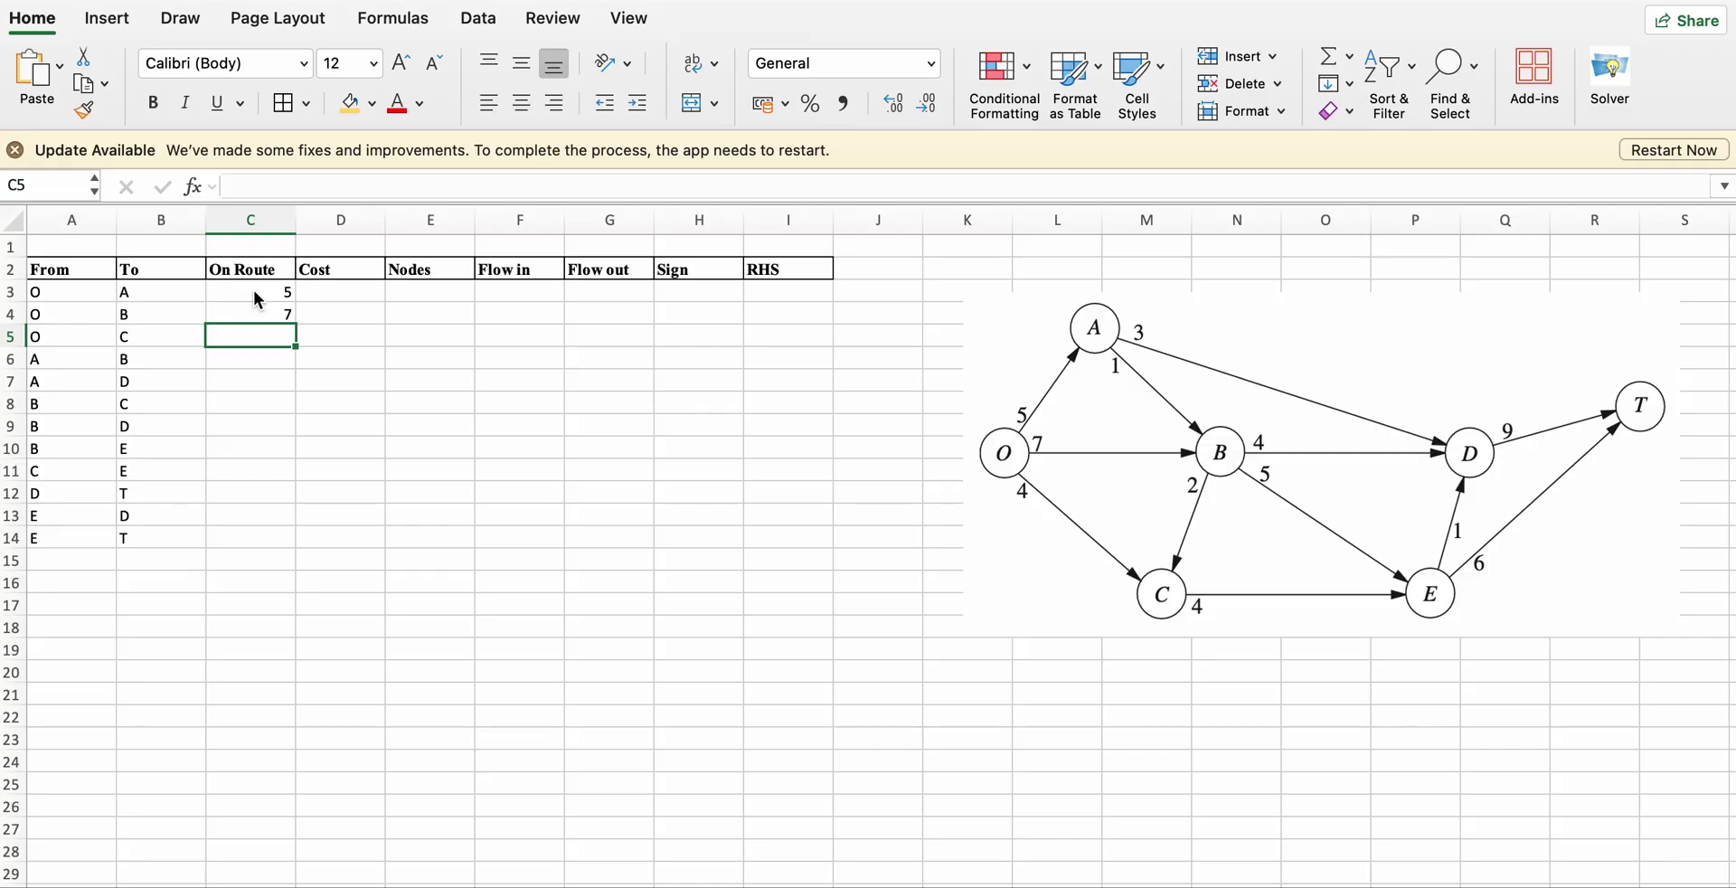
{"action": "type", "text": "4"}
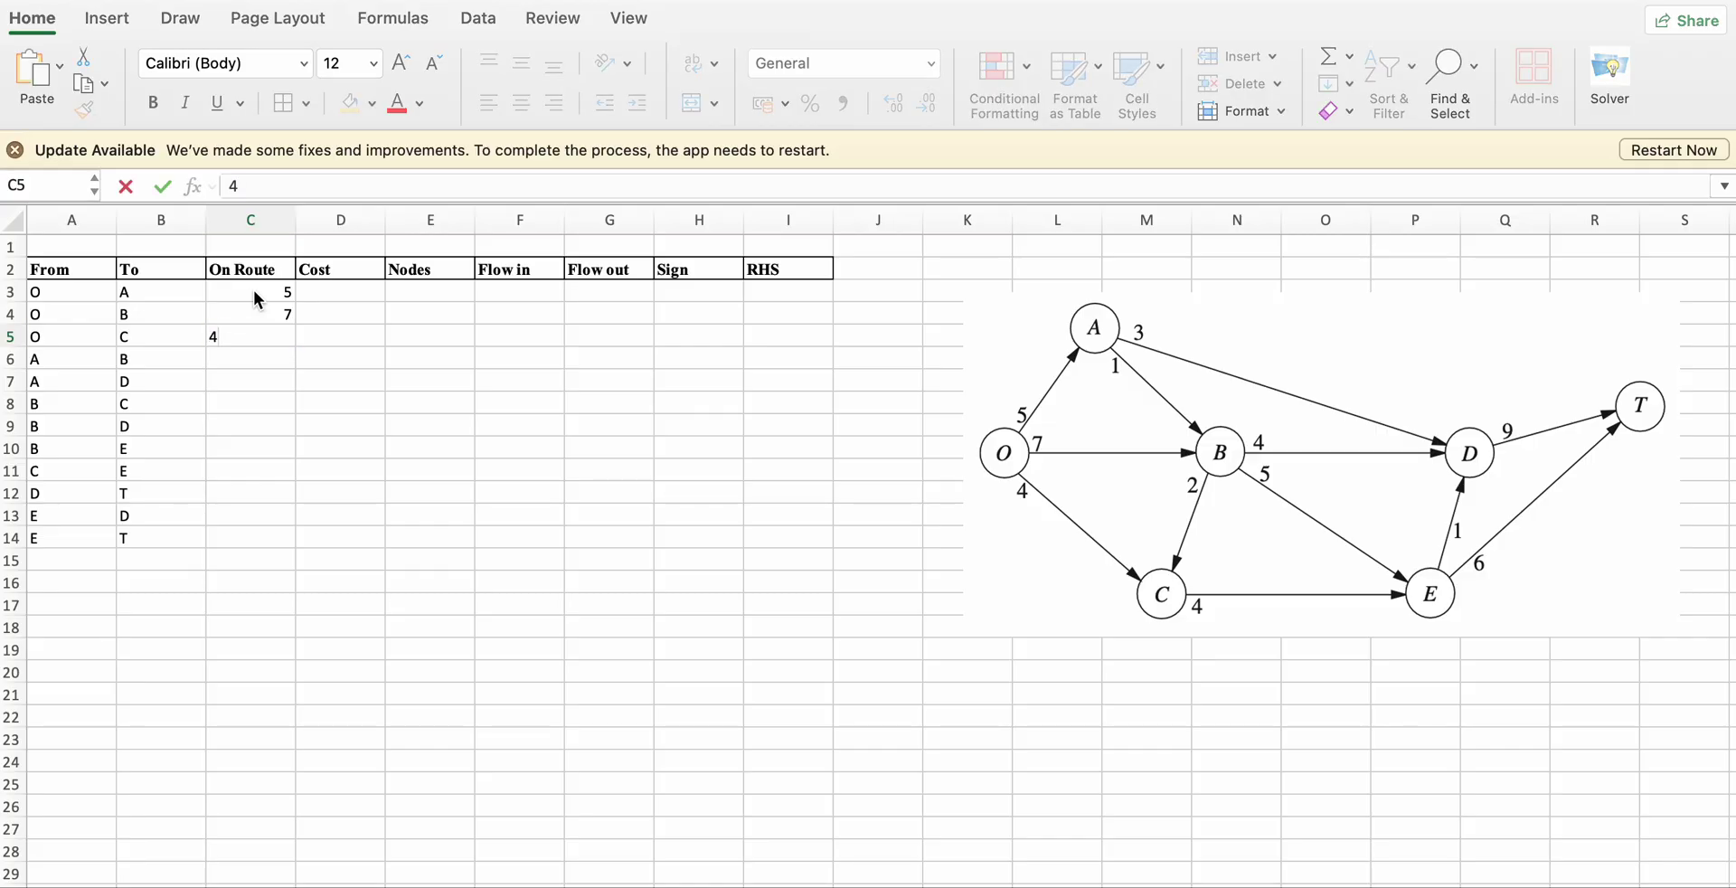
Enter costs 5, 7 and 4 in D3:D5 for arcs O→A, O→B and O→C.
{"action": "left_click", "coordinate": [333, 291]}
{"action": "type", "text": "5"}
{"action": "key", "text": "Return"}
{"action": "type", "text": "7"}
{"action": "key", "text": "Return"}
{"action": "type", "text": "4"}
{"action": "key", "text": "Return"}
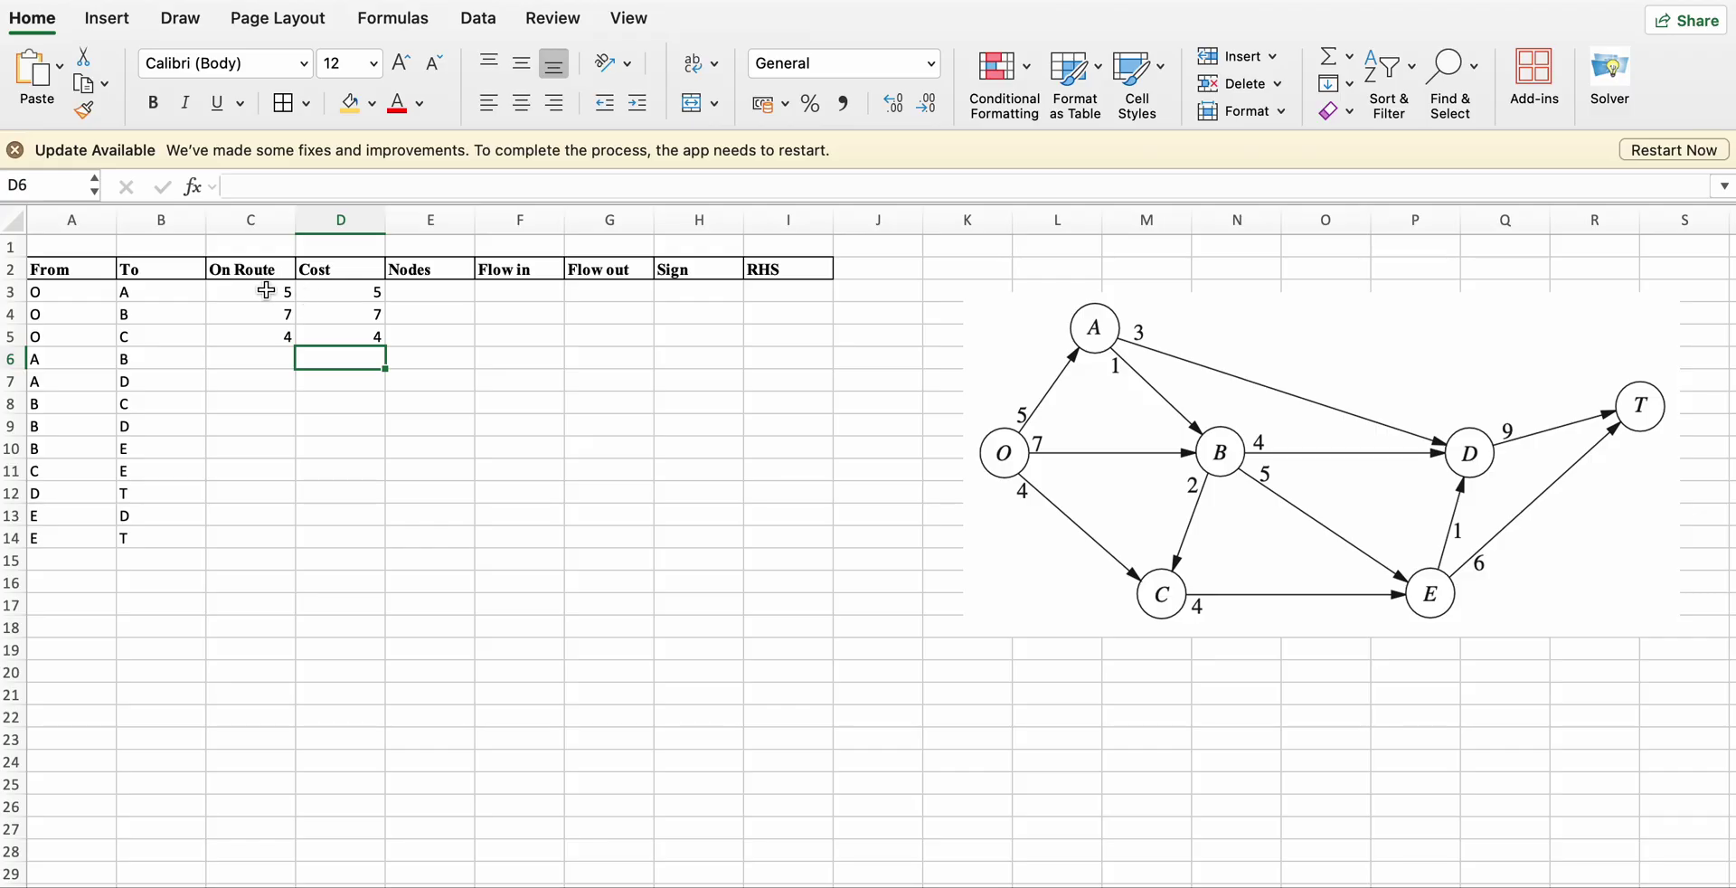
Clear the misplaced values from On Route cells C3:C5.
{"action": "left_click", "coordinate": [266, 291]}
{"action": "key", "text": "shift+Down"}
{"action": "key", "text": "shift+Down"}
{"action": "key", "text": "Delete"}
Enter costs 1, 3, 2, 4 and 5 for arcs A→B through B→E.
{"action": "left_click", "coordinate": [362, 356]}
{"action": "type", "text": "1"}
{"action": "key", "text": "Return"}
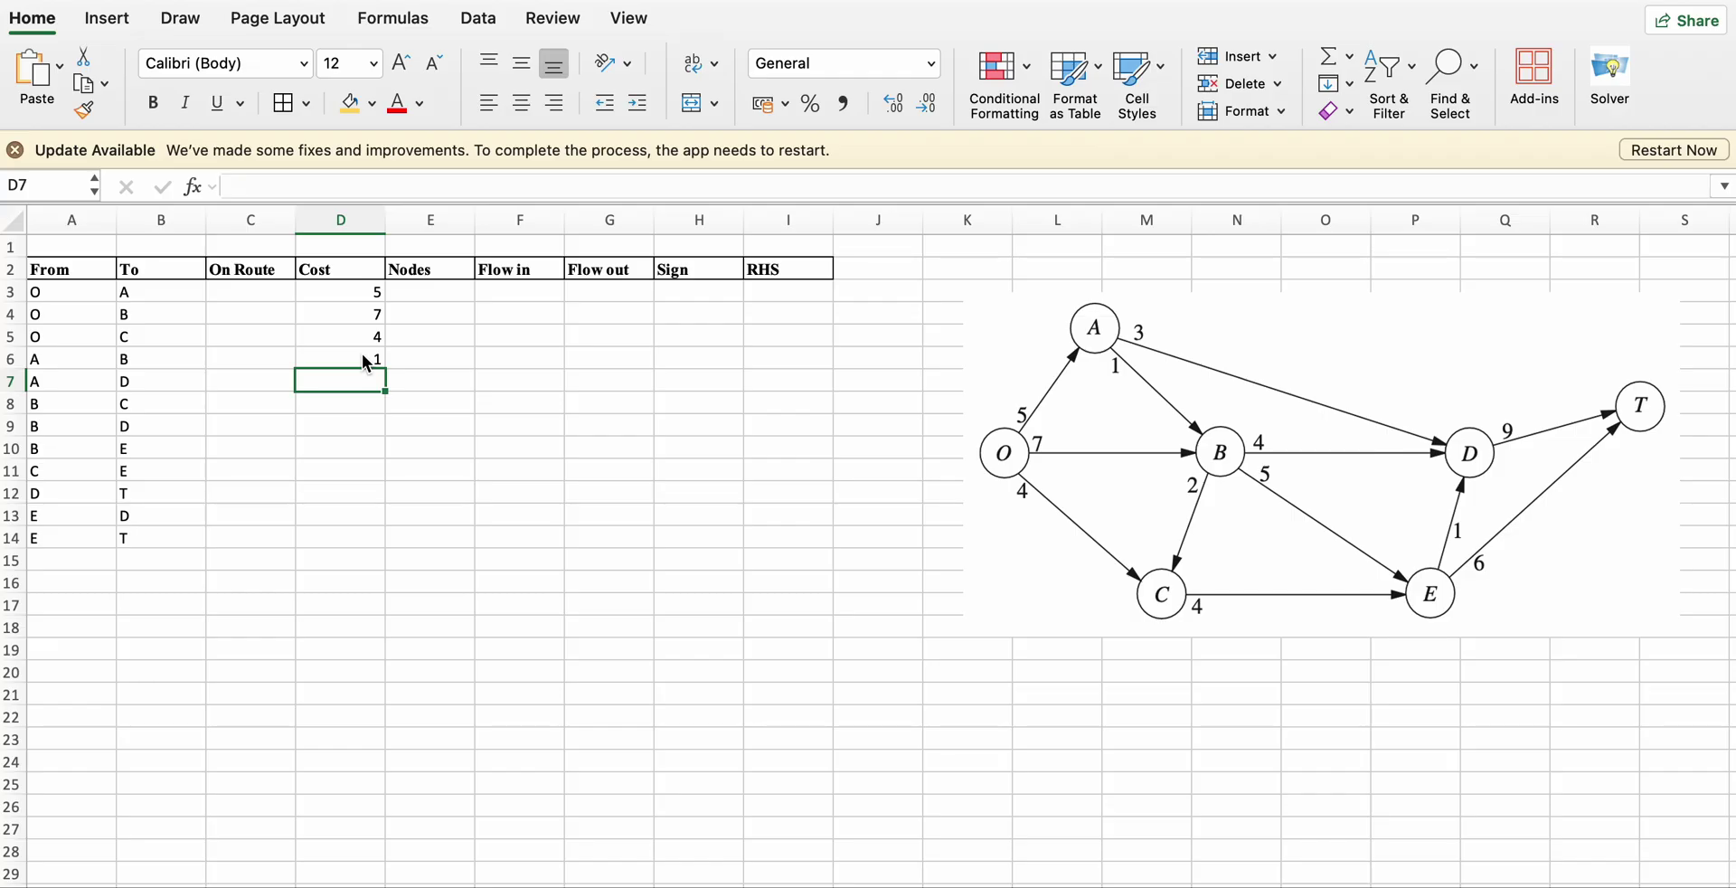
{"action": "type", "text": "3"}
{"action": "key", "text": "Return"}
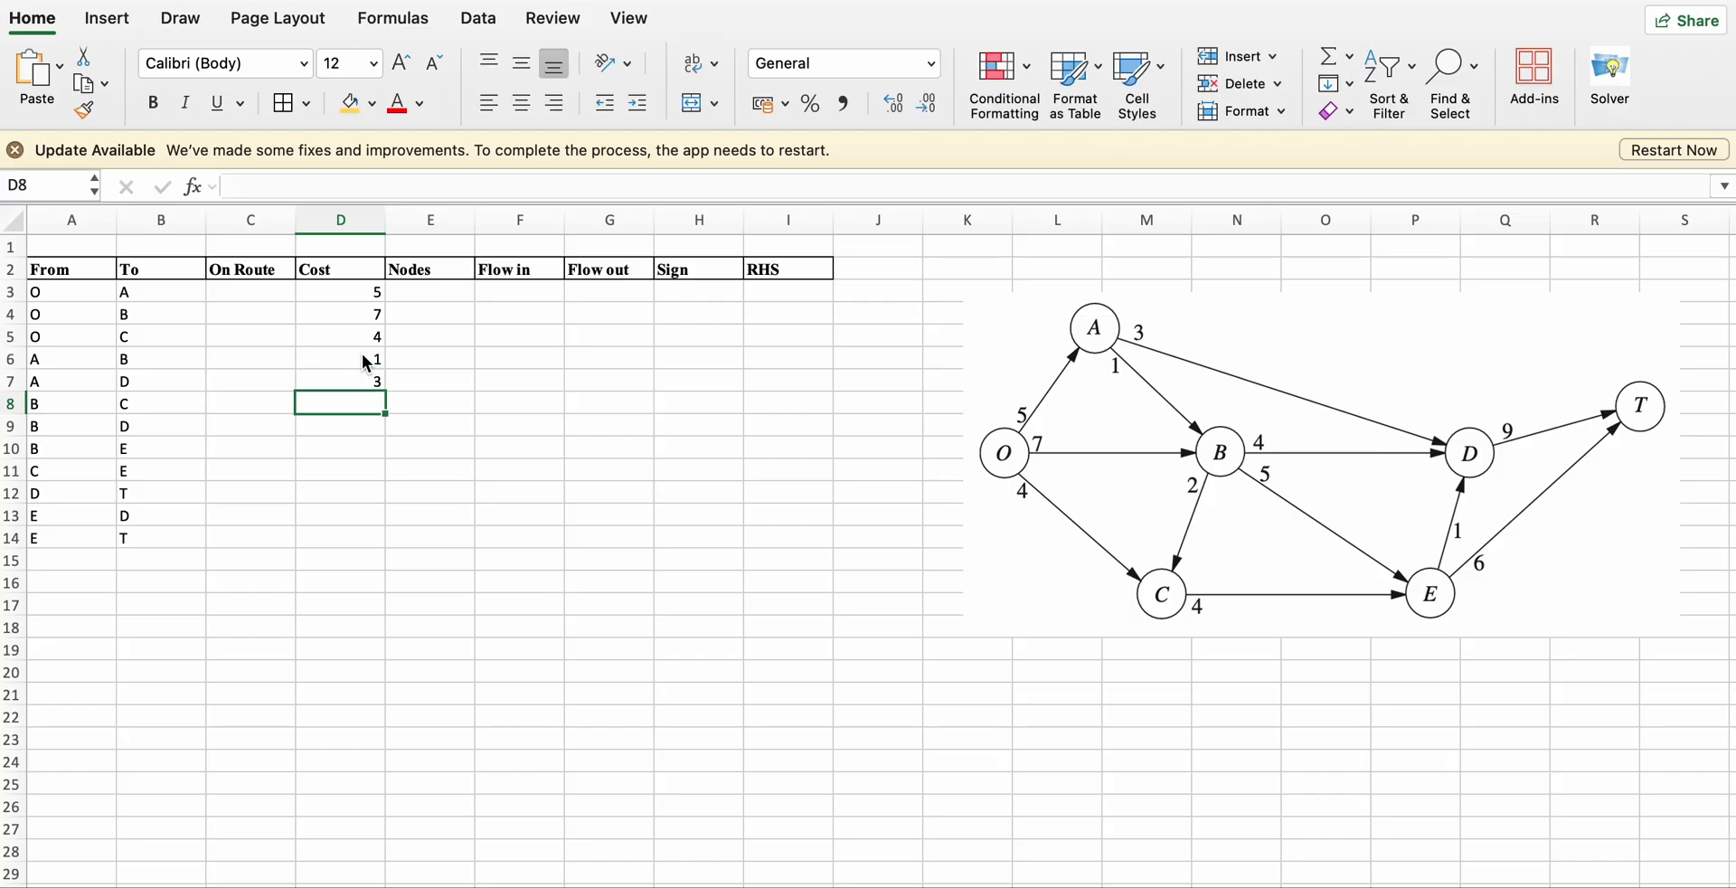
{"action": "type", "text": "2"}
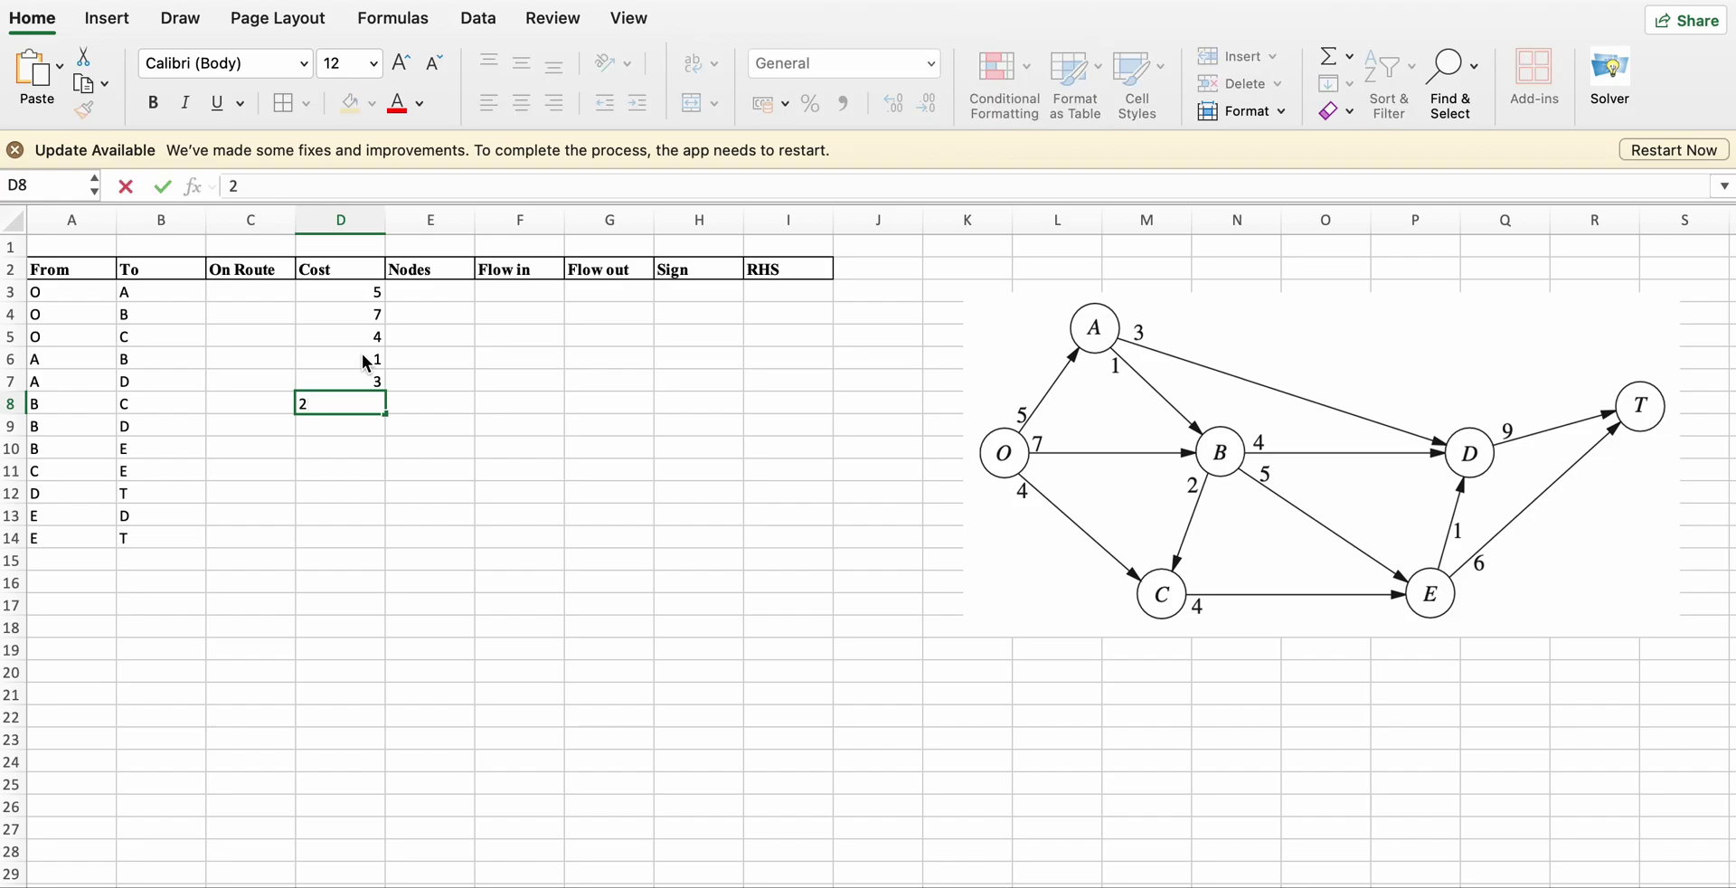
{"action": "key", "text": "Return"}
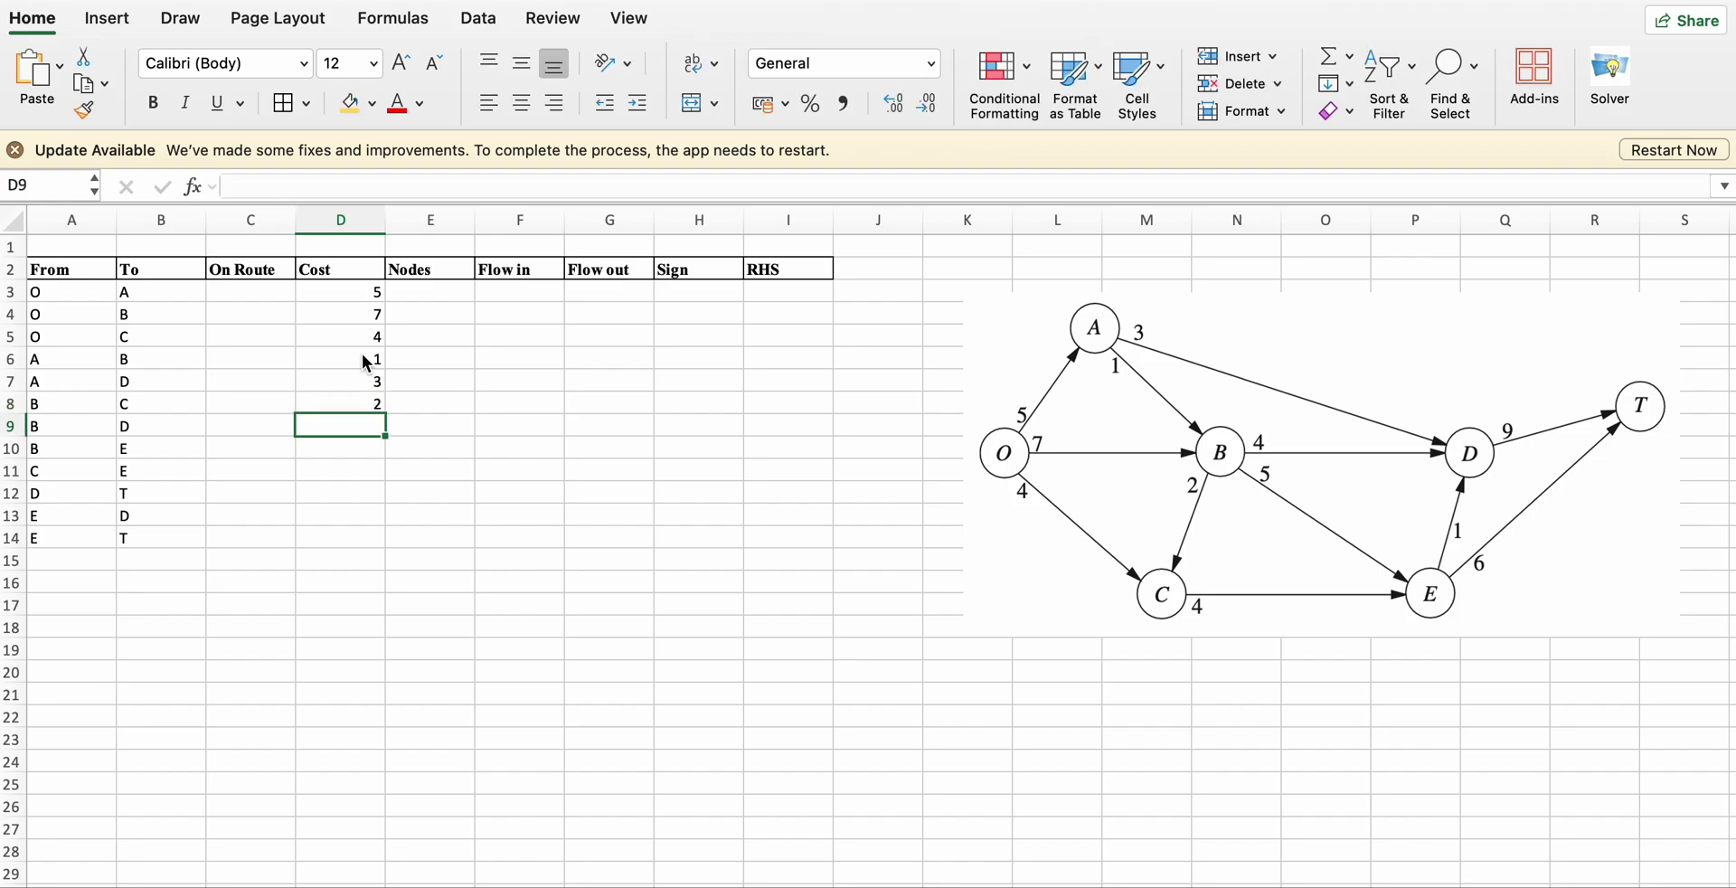
{"action": "type", "text": "4"}
{"action": "key", "text": "Return"}
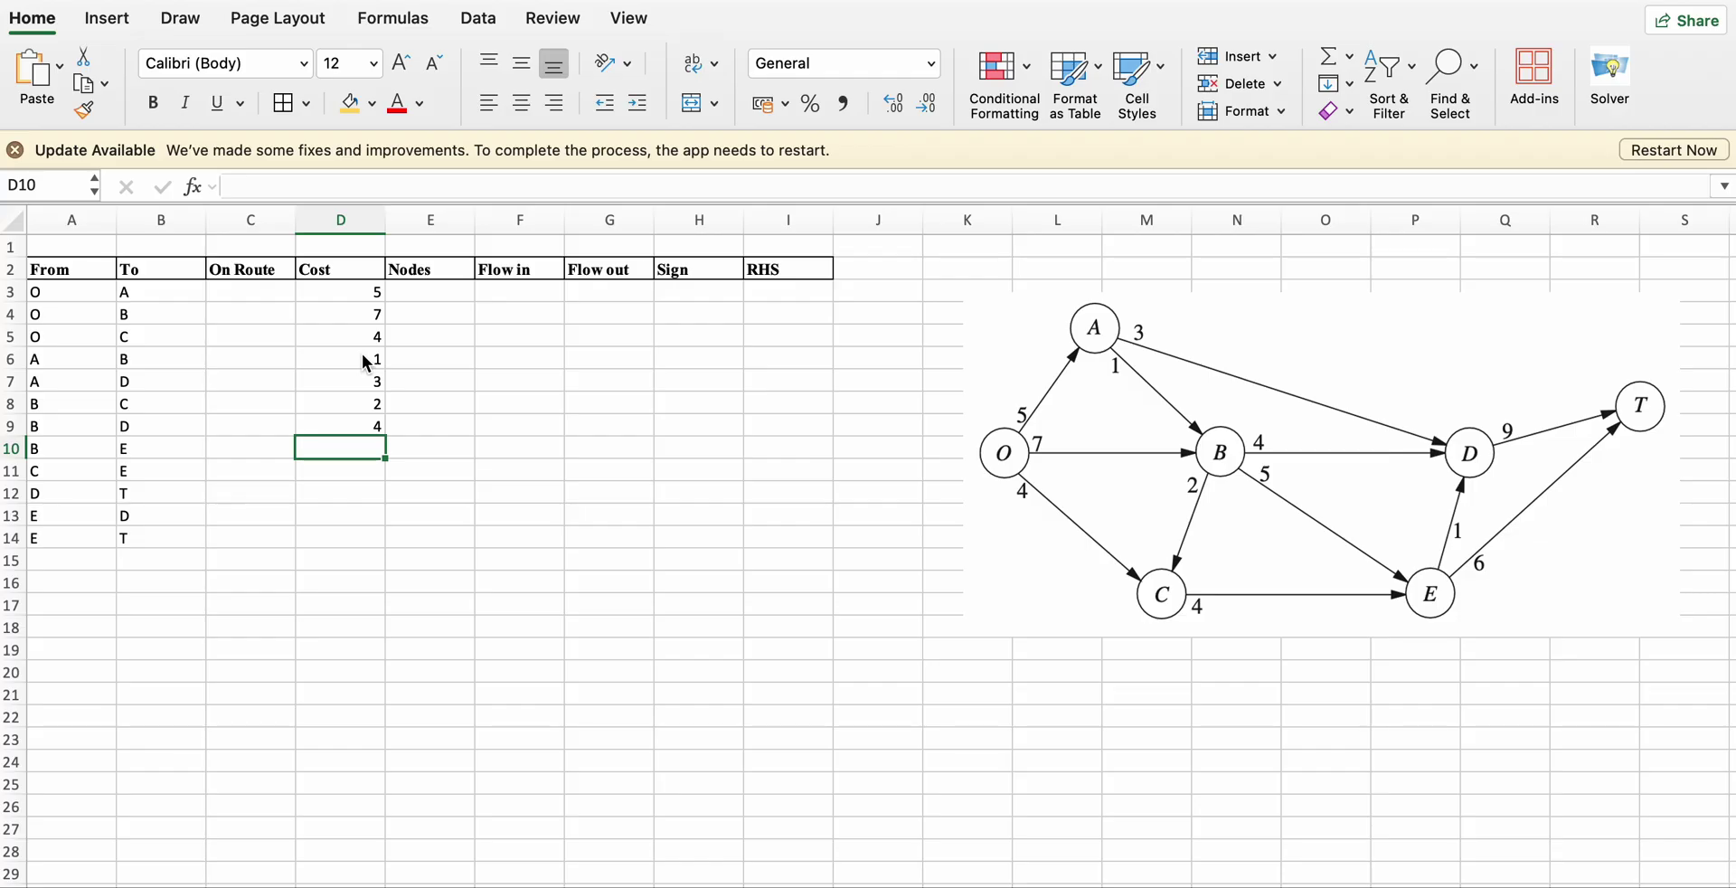
{"action": "type", "text": "5"}
{"action": "key", "text": "Return"}
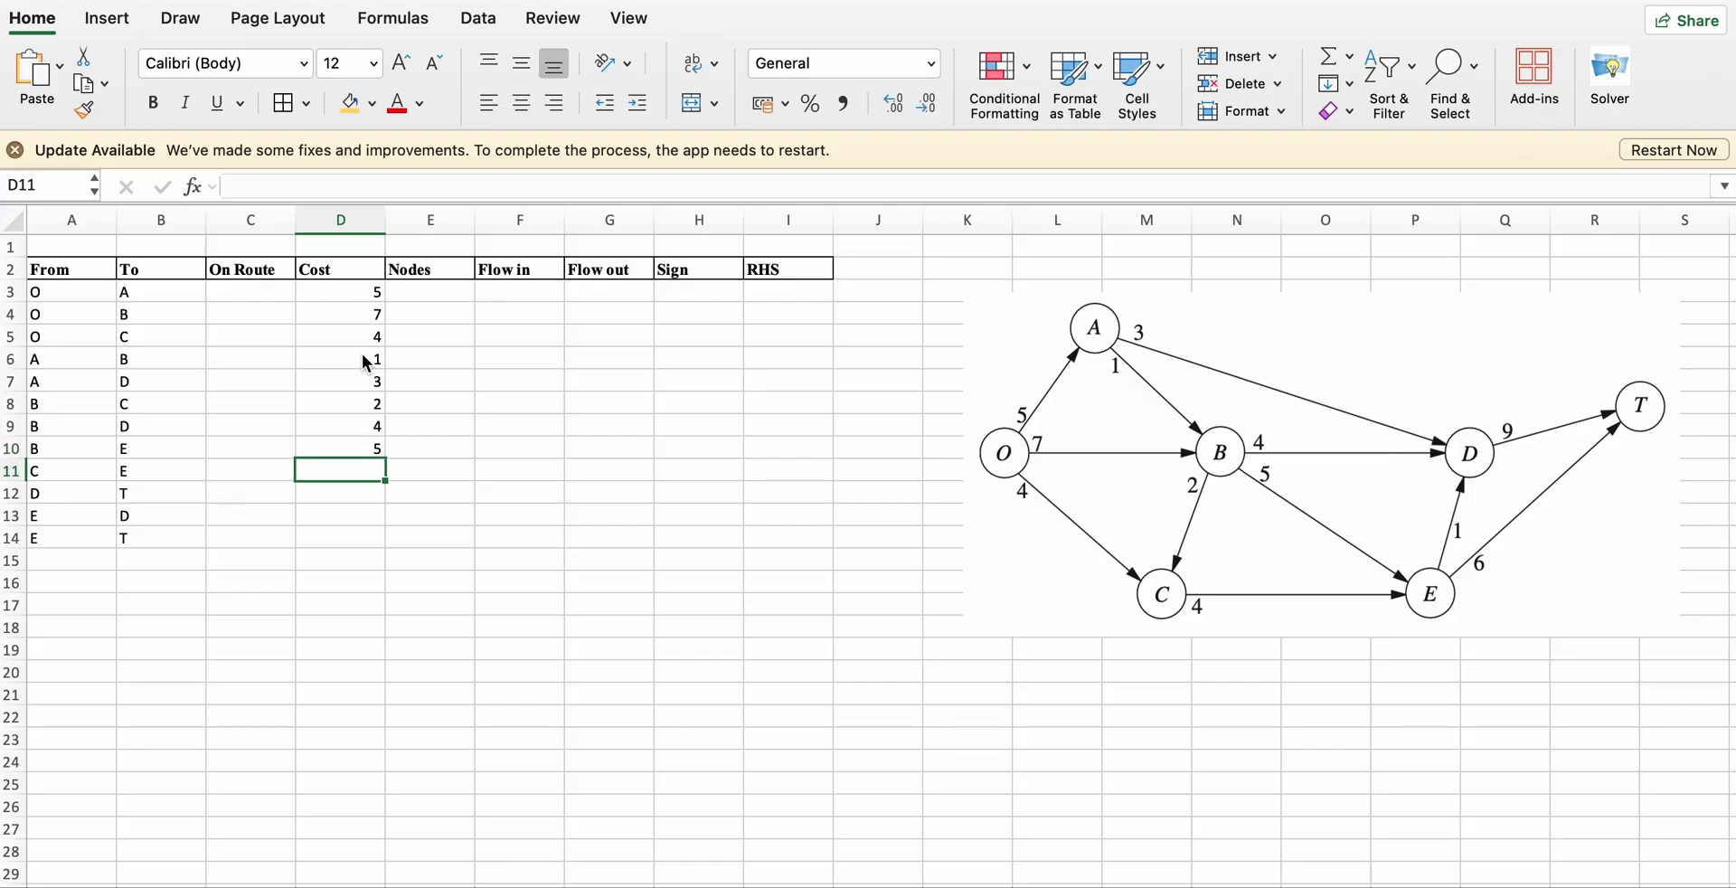
Enter costs 4, 9, 1 and 6 for arcs C→E, D→T, E→D and E→T.
{"action": "type", "text": "4"}
{"action": "key", "text": "Return"}
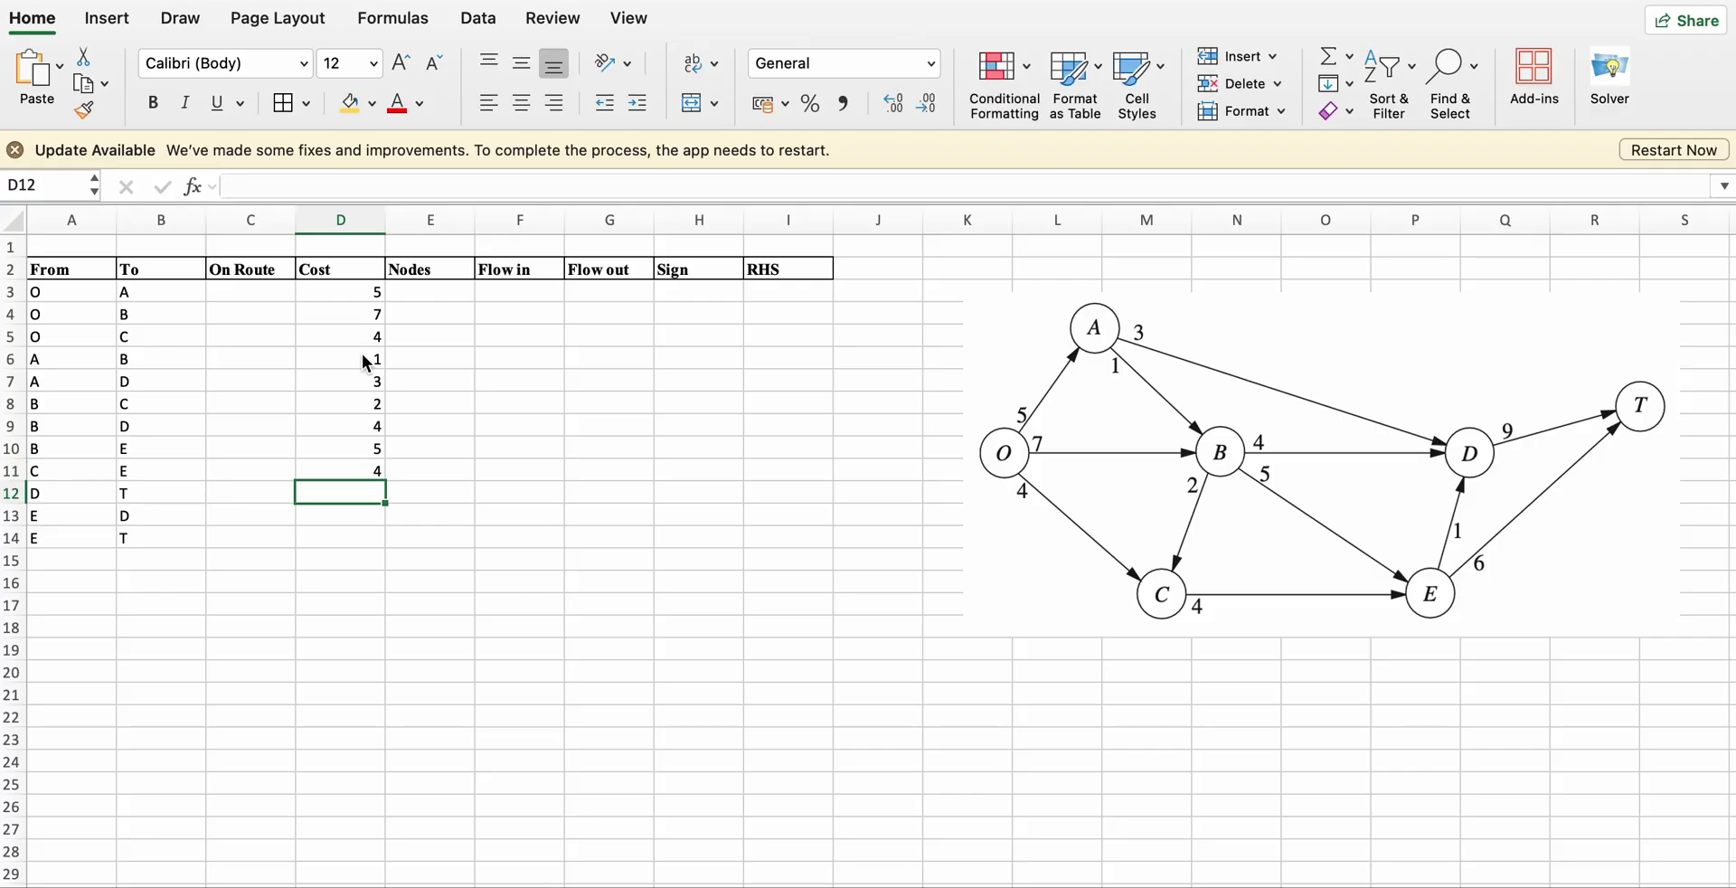
{"action": "type", "text": "9"}
{"action": "key", "text": "Return"}
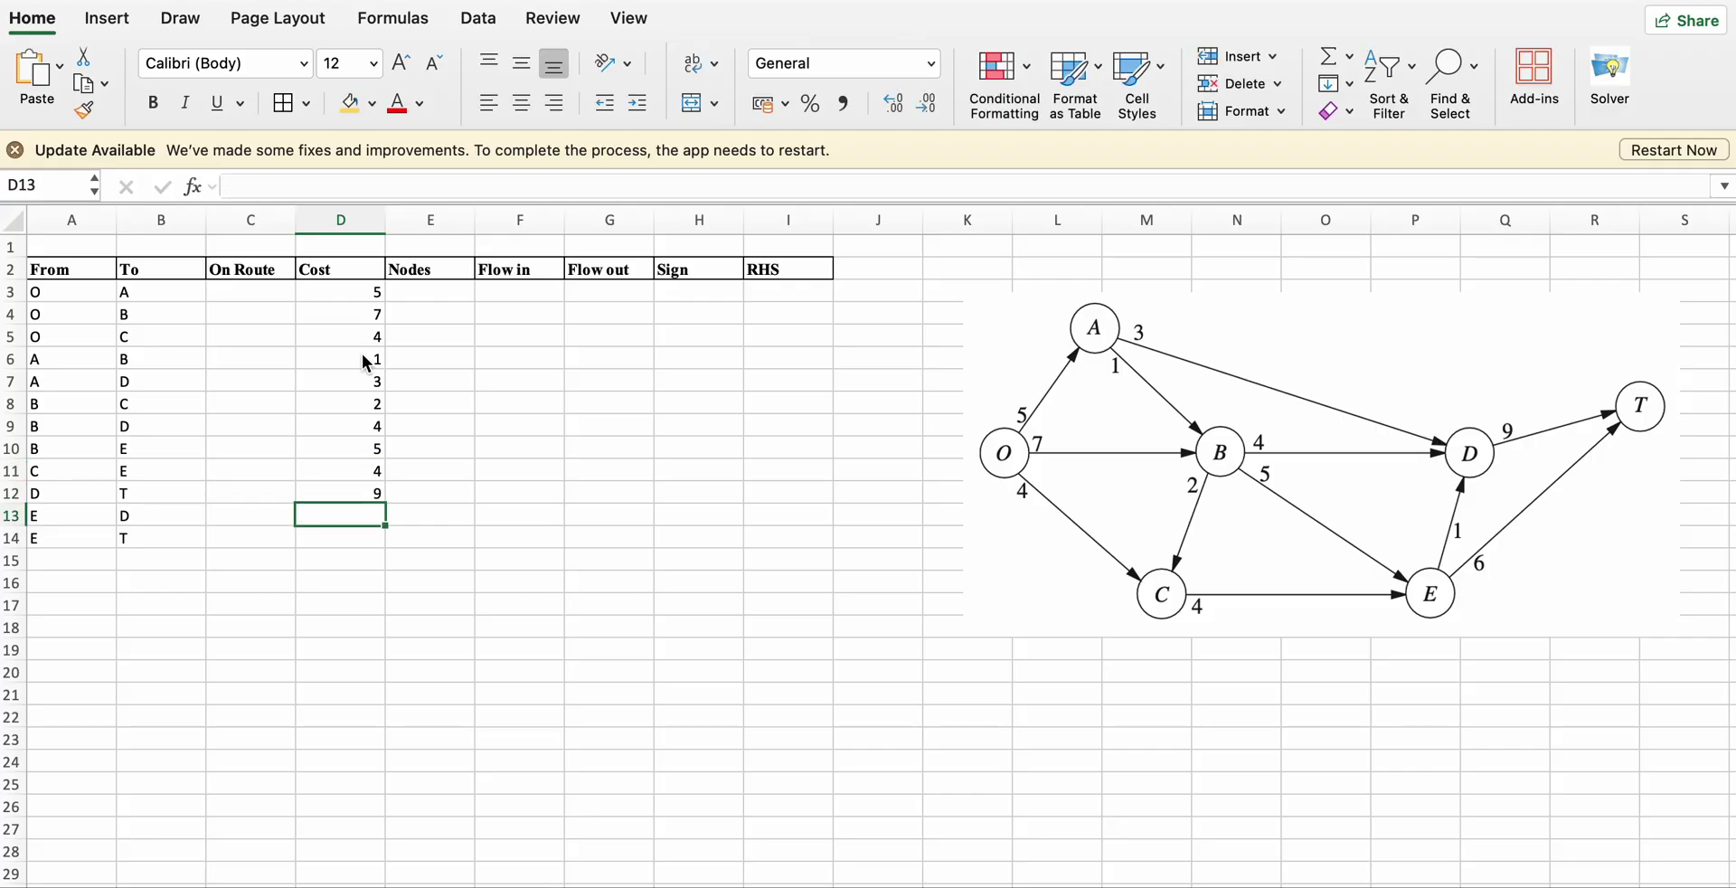
{"action": "type", "text": "1"}
{"action": "key", "text": "Return"}
{"action": "type", "text": "6"}
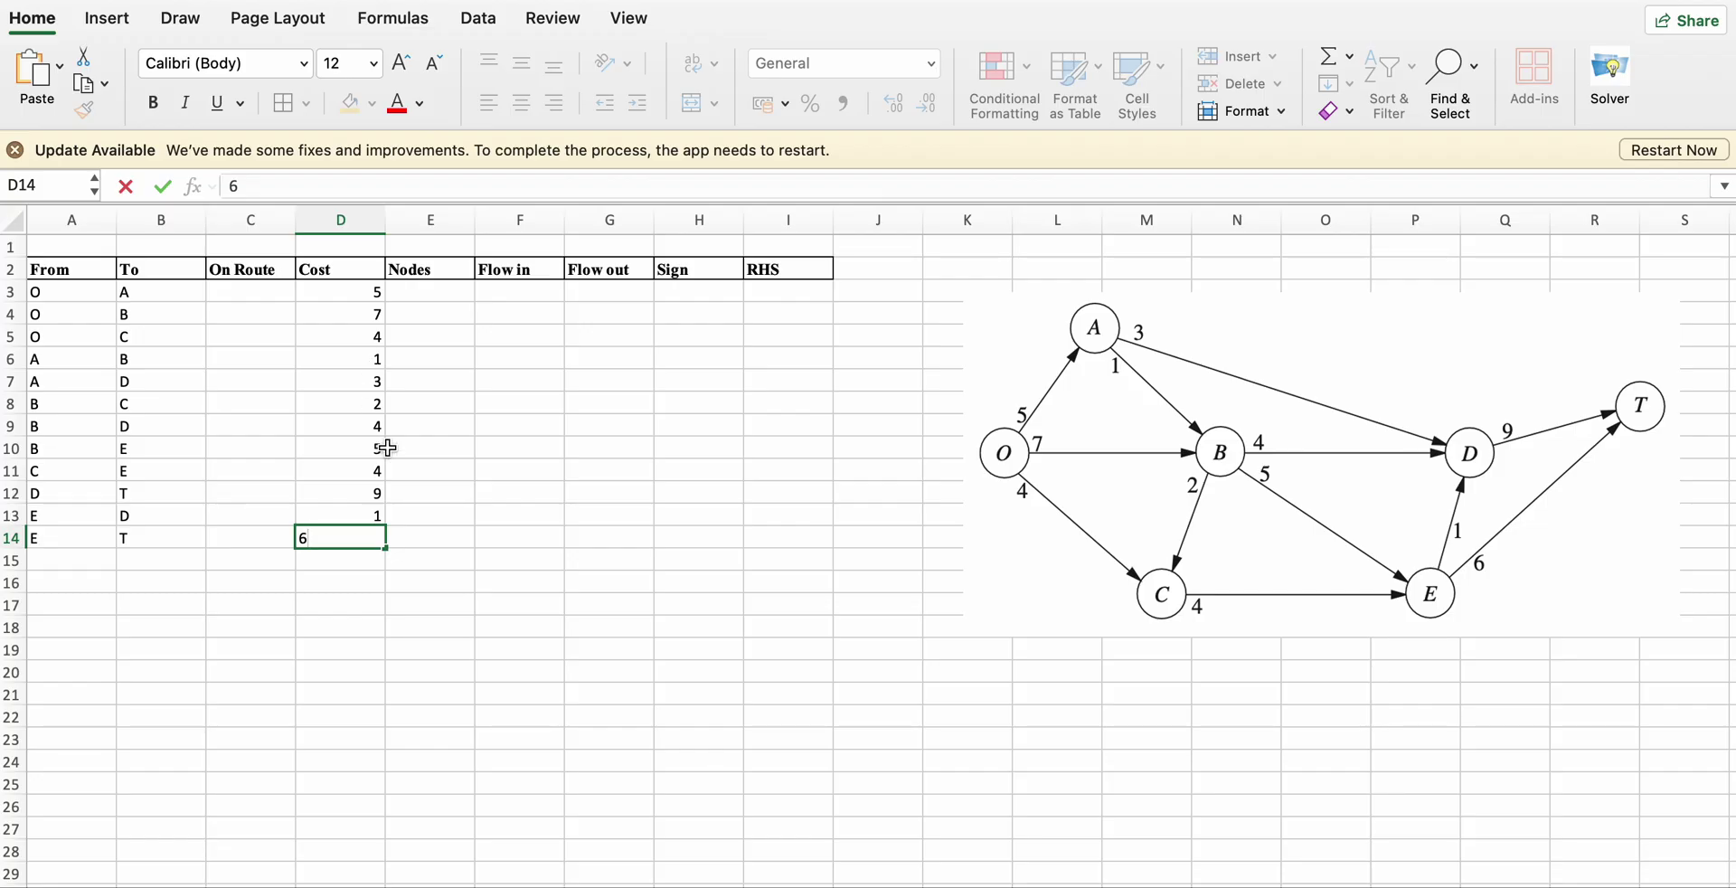
{"action": "key", "text": "Return"}
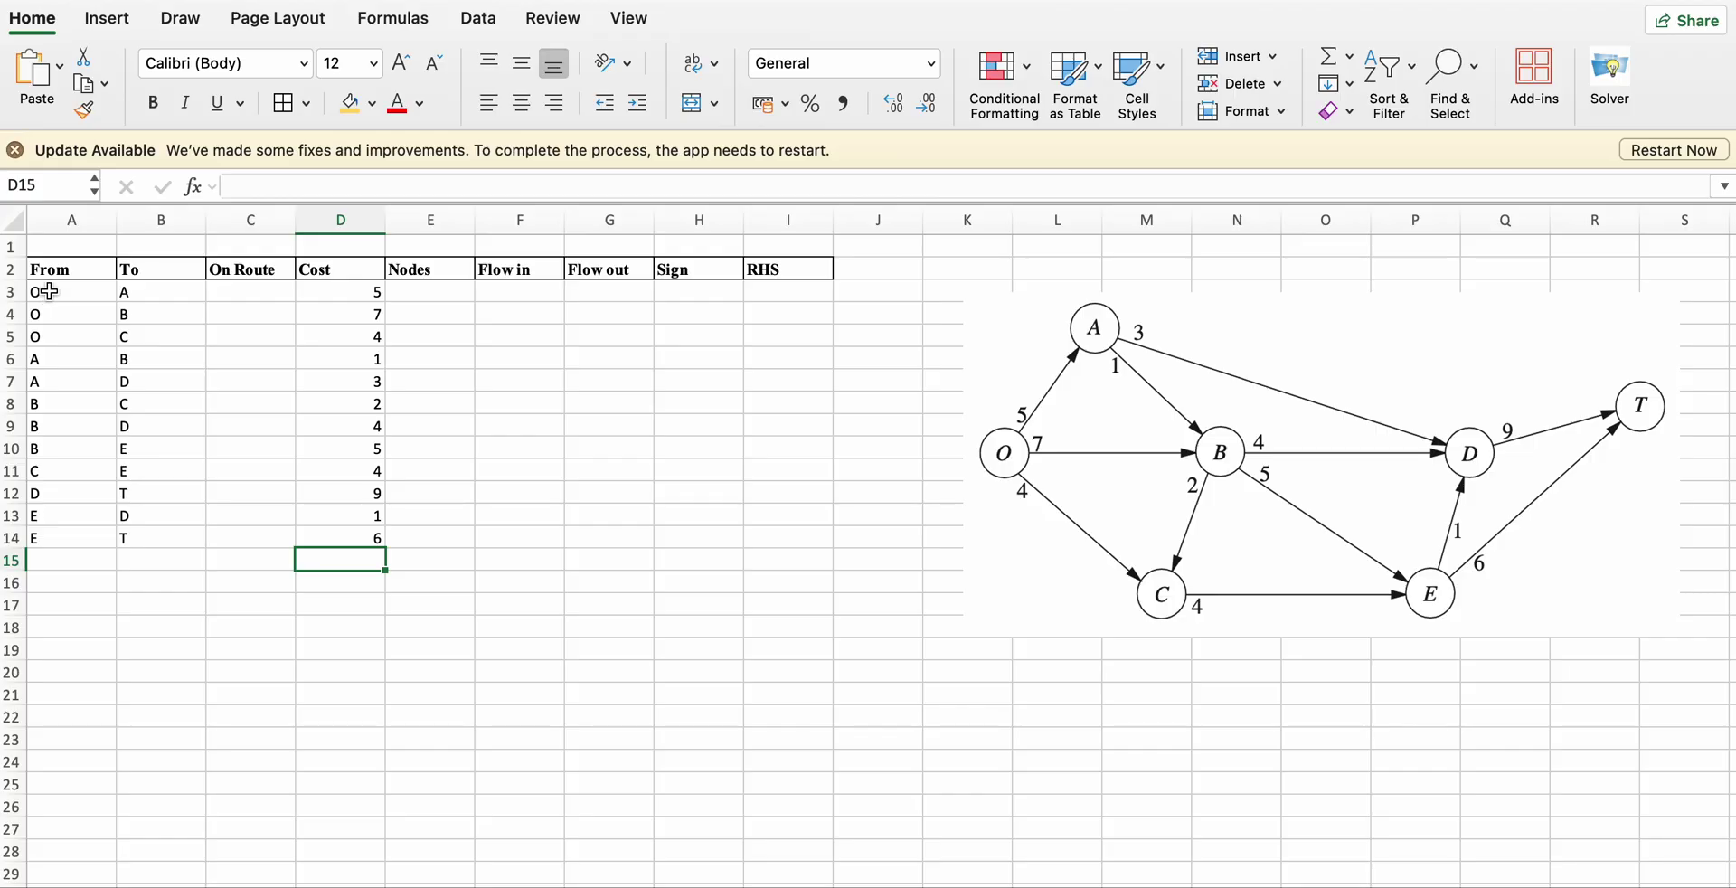
Apply all borders to A3:D14 and centre its values horizontally and vertically.
{"action": "left_click_drag", "start_coordinate": [50, 298], "coordinate": [366, 535]}
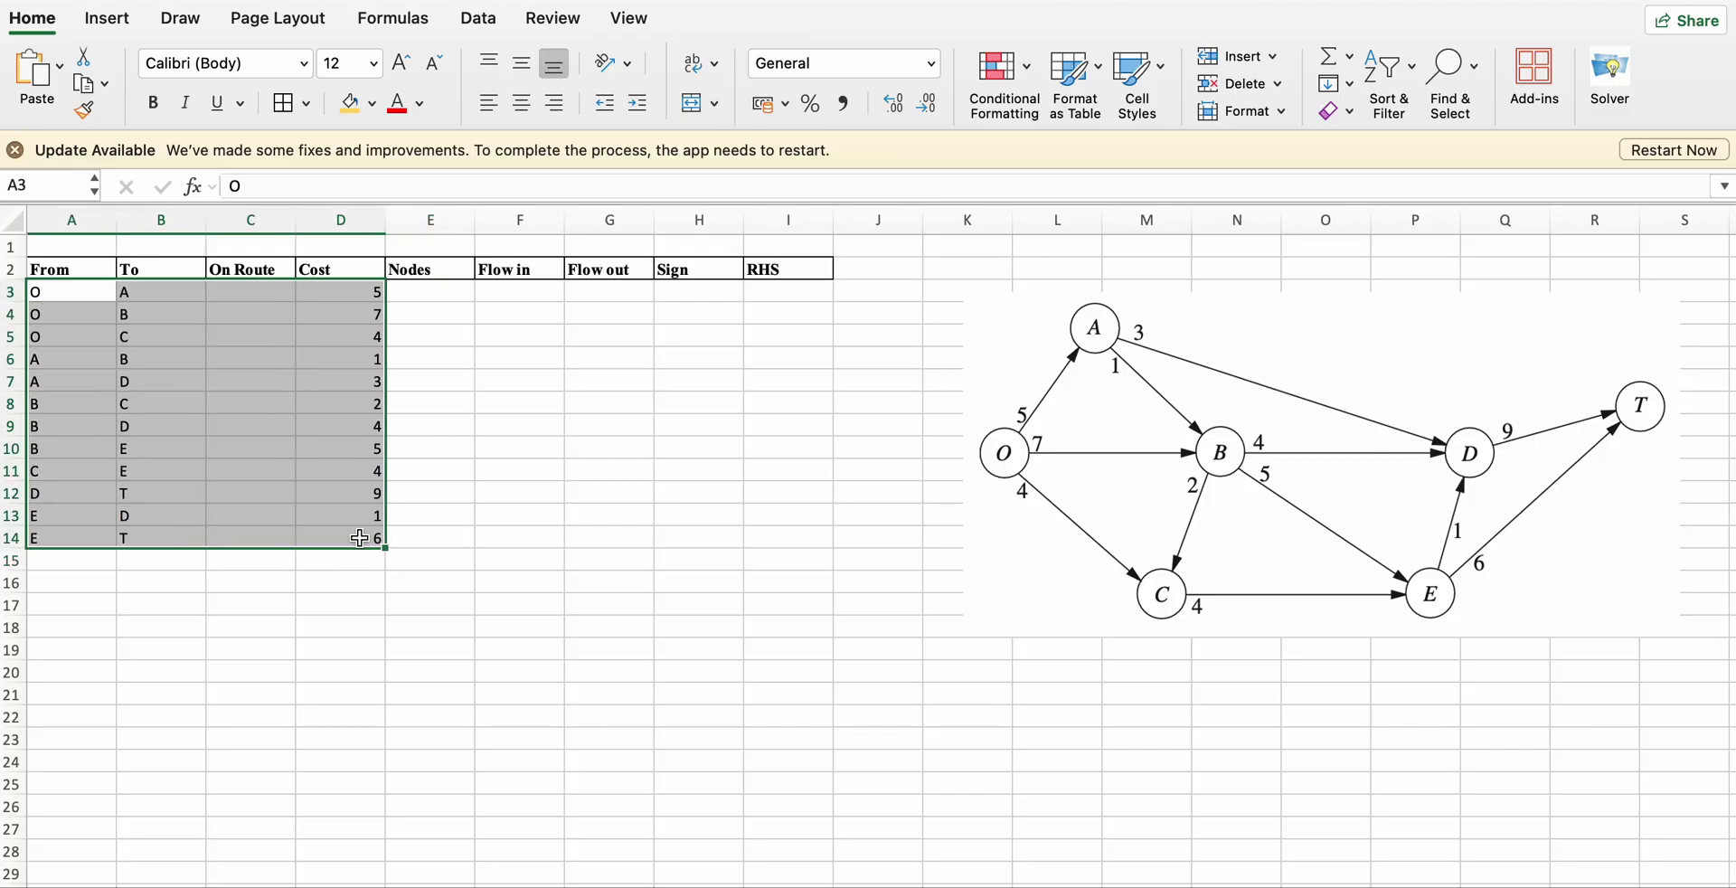
{"action": "left_click", "coordinate": [283, 105]}
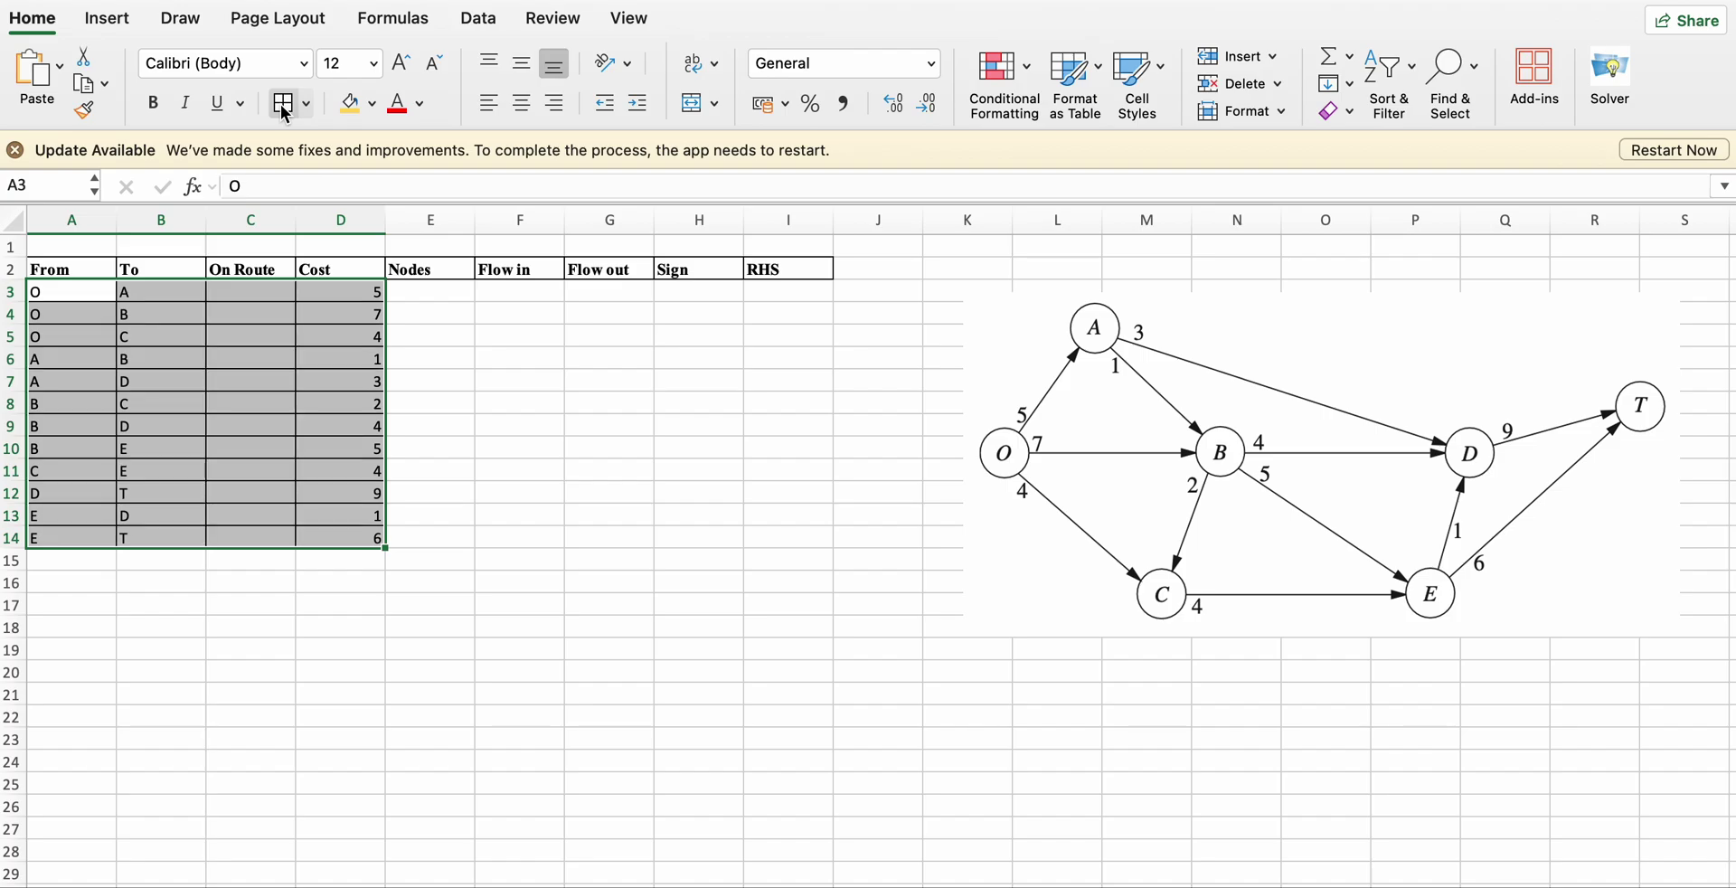
{"action": "left_click", "coordinate": [522, 100]}
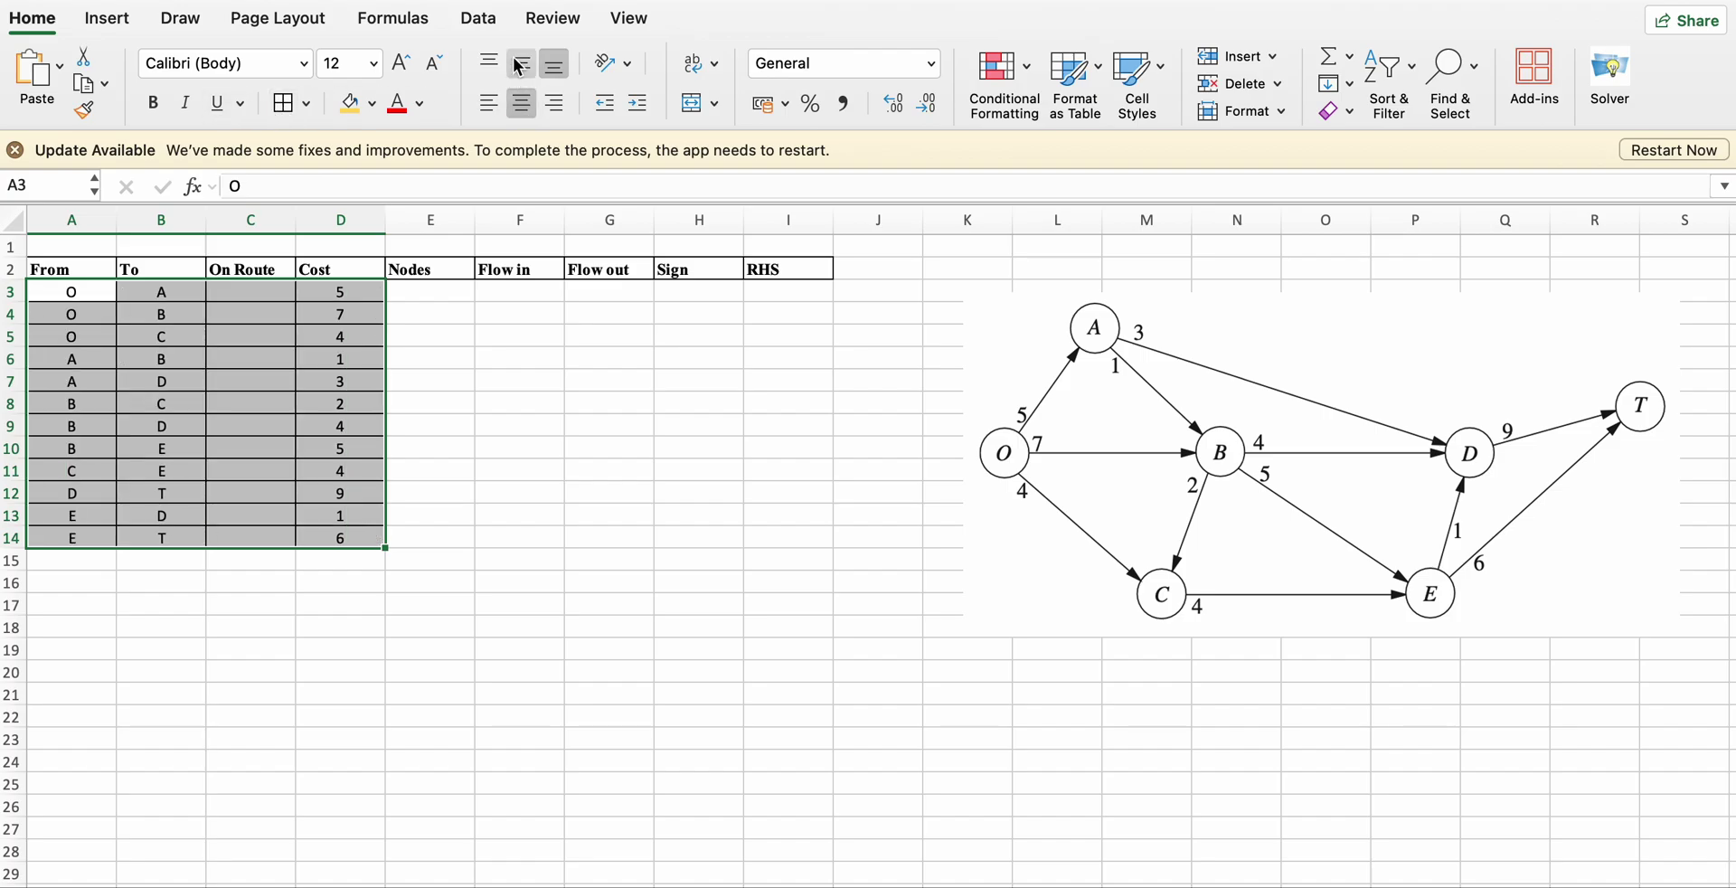
{"action": "left_click", "coordinate": [522, 63]}
{"action": "left_click", "coordinate": [259, 330]}
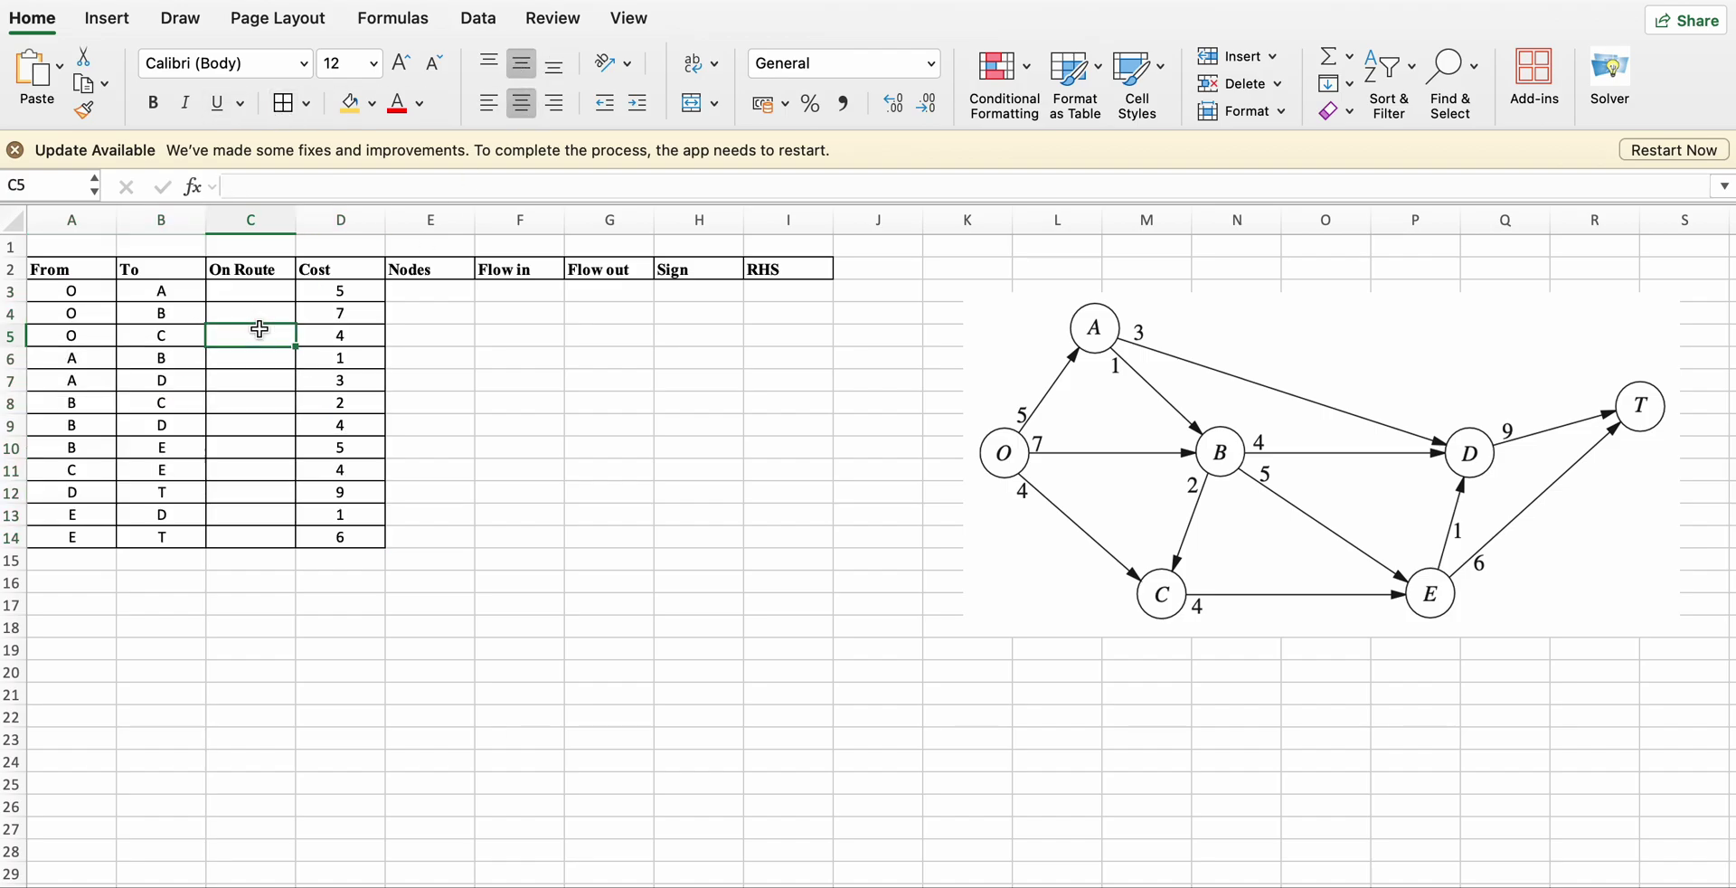
{"action": "left_click", "coordinate": [266, 289]}
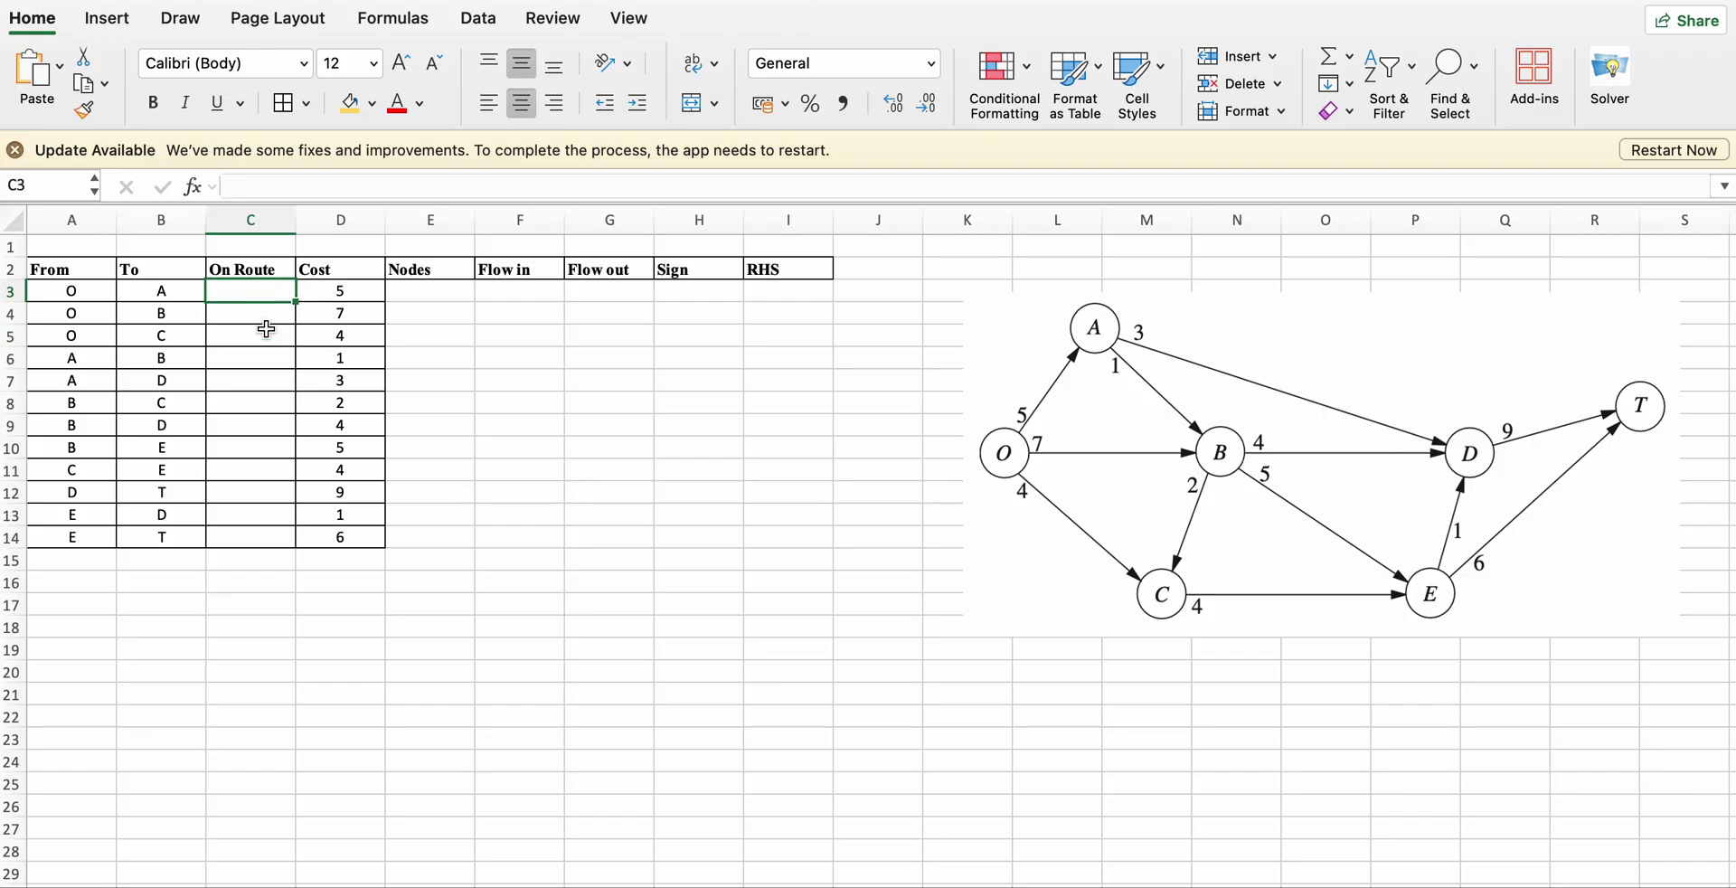
Label C15 'Total Cost' and enter =SUMPRODUCT(C3:C14,D3:D14) in D15.
{"action": "left_click", "coordinate": [260, 566]}
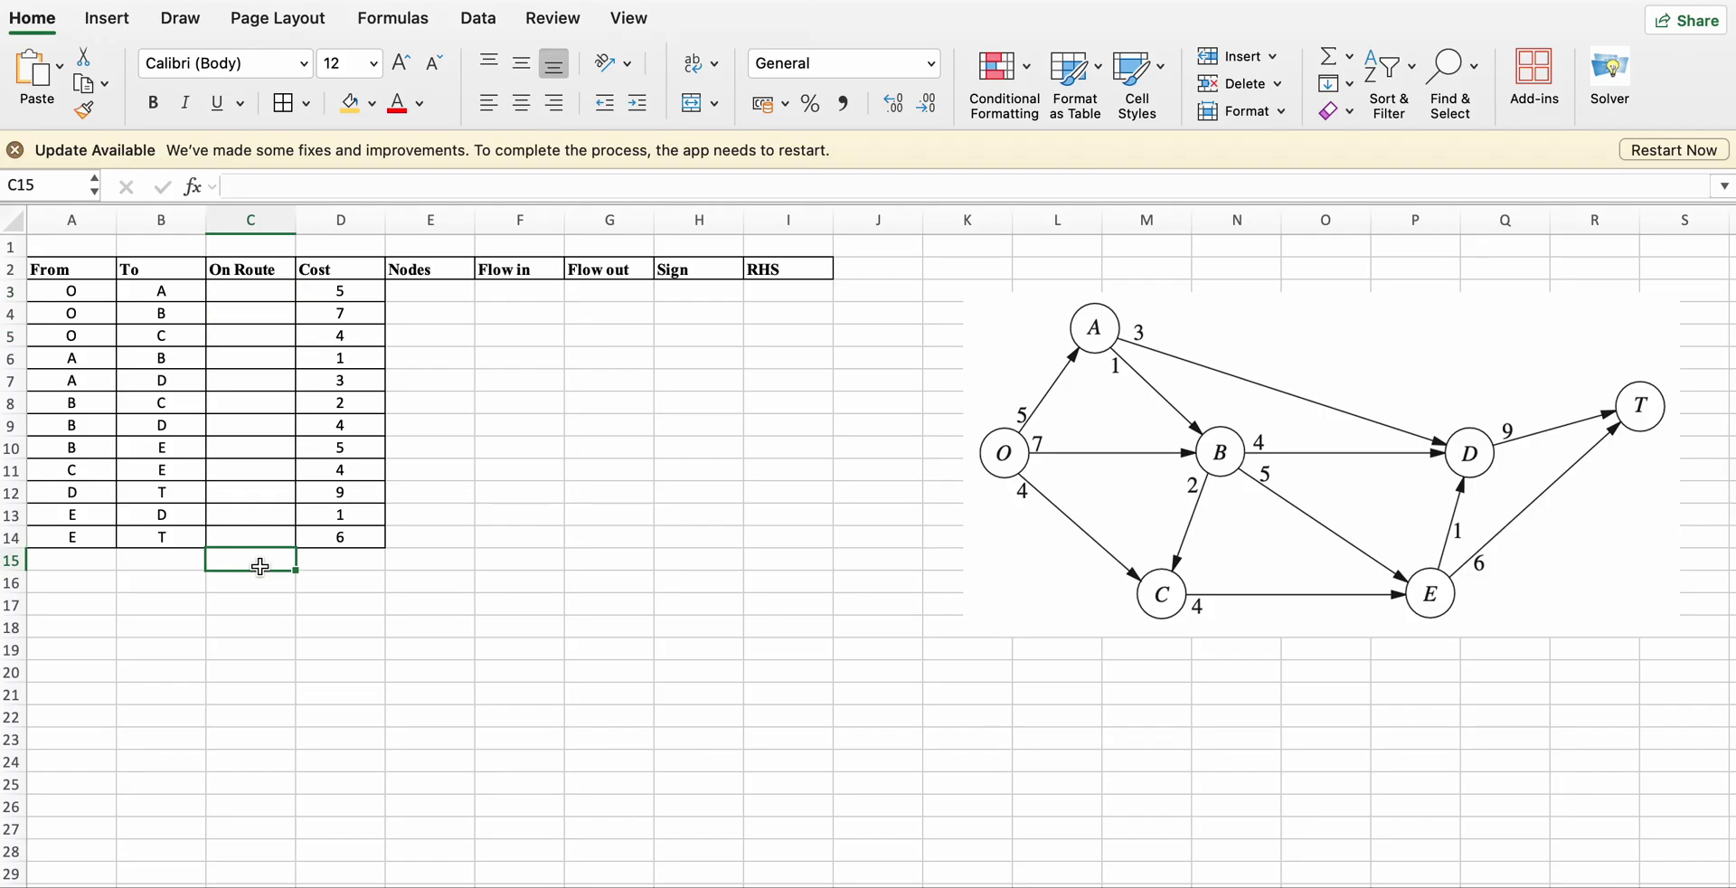
{"action": "type", "text": "Total "}
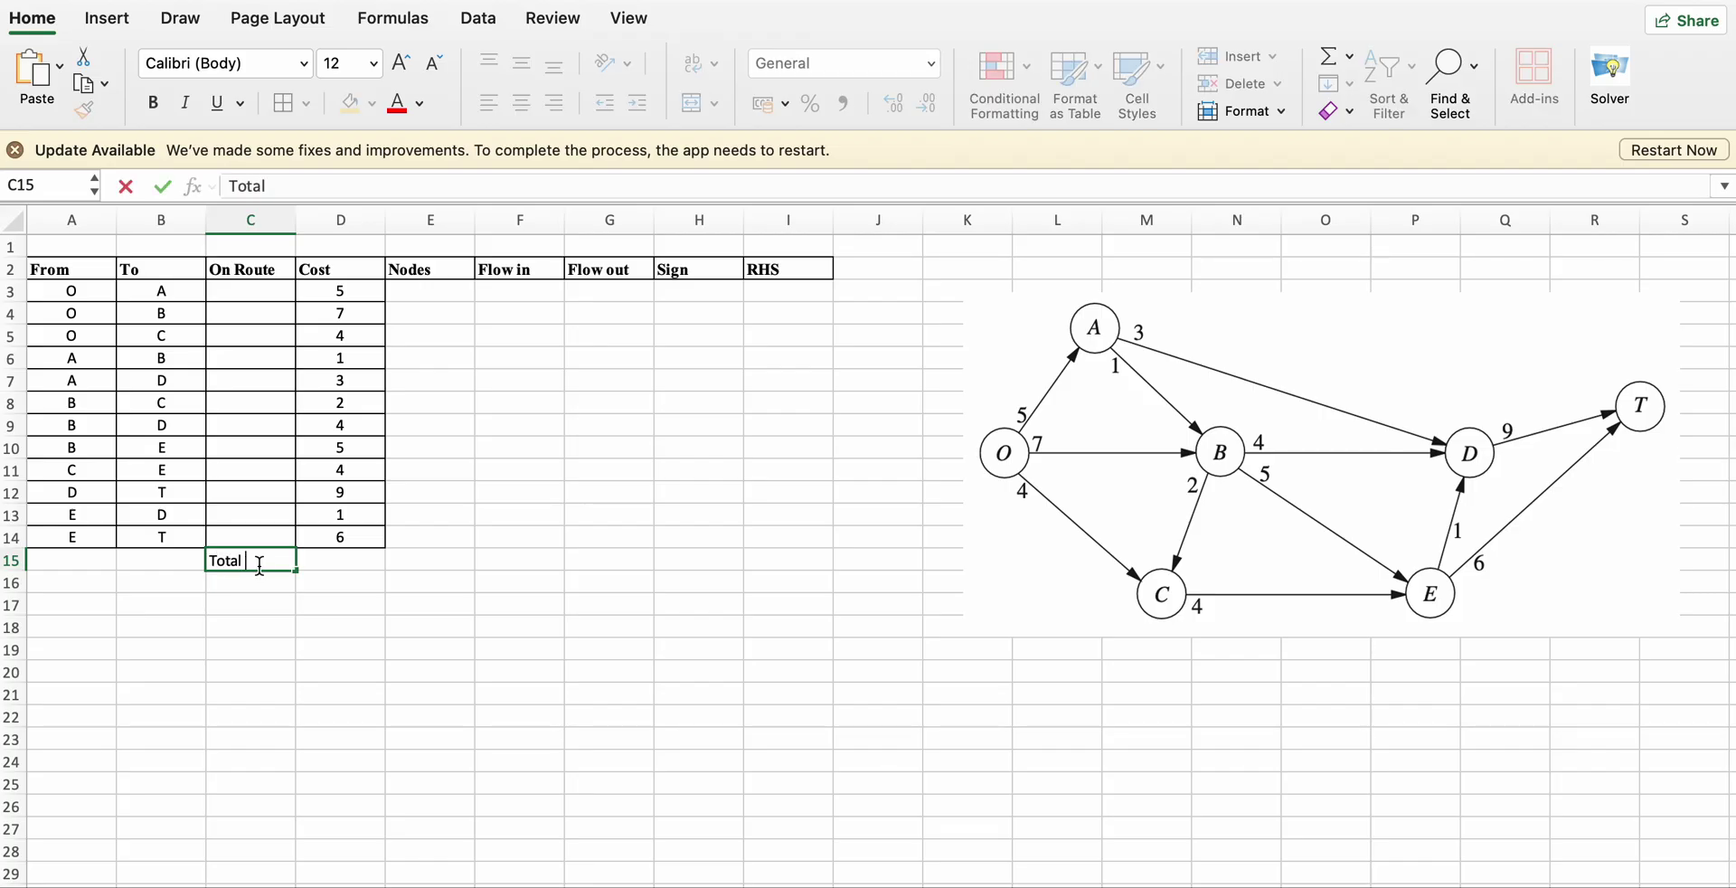
{"action": "type", "text": "Cost"}
{"action": "left_click", "coordinate": [335, 561]}
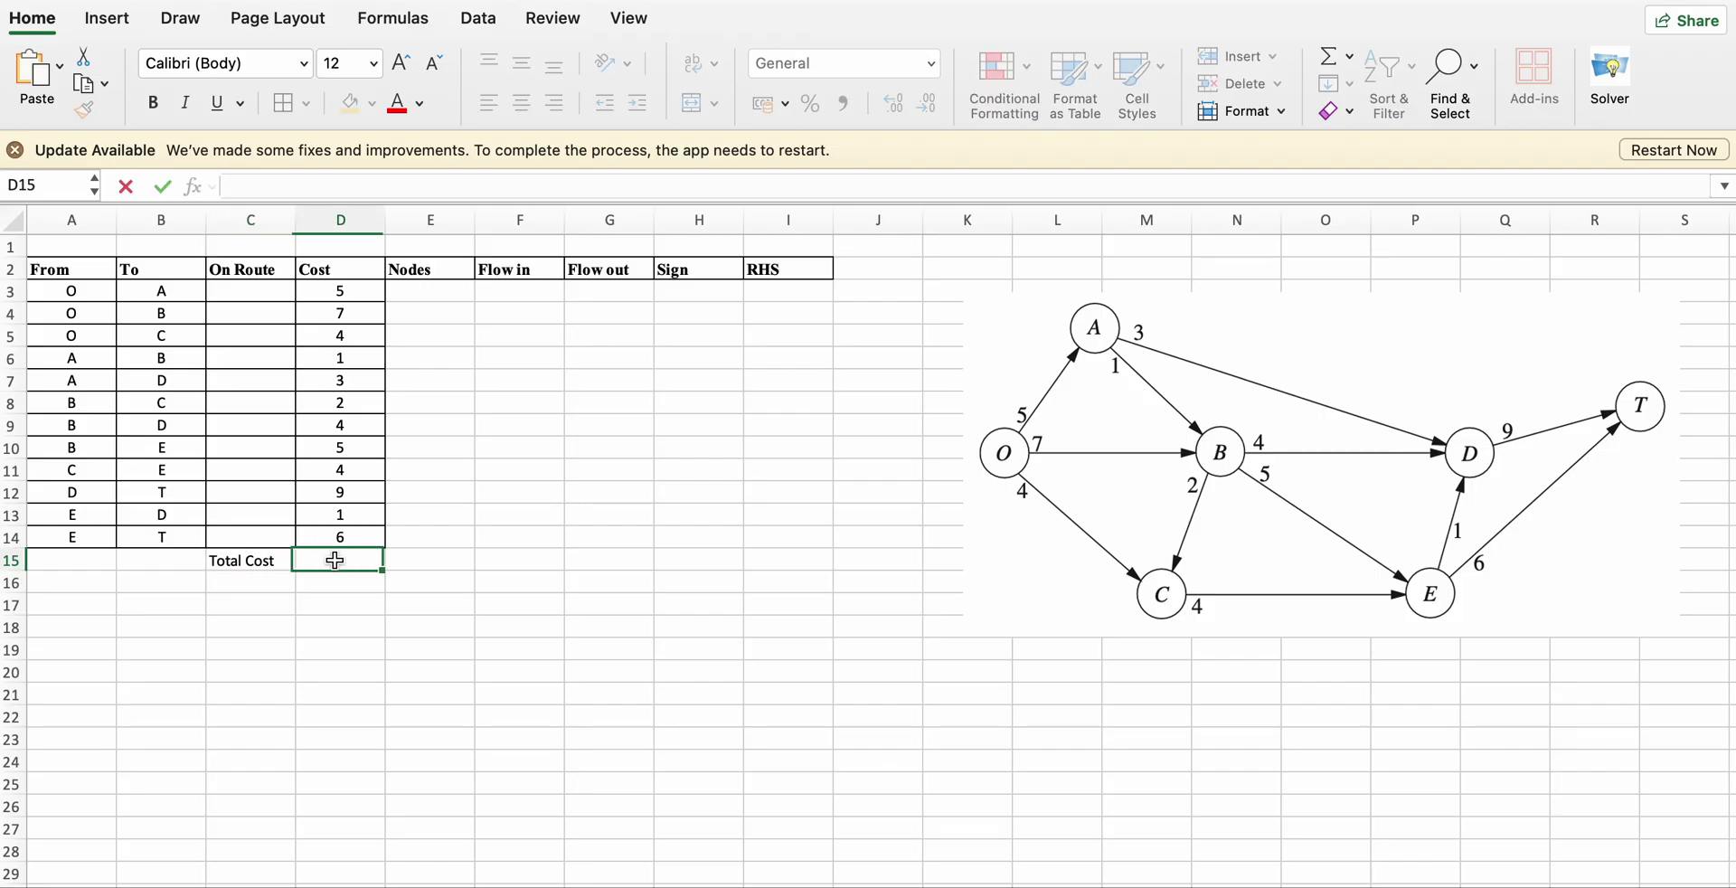
{"action": "type", "text": "=su"}
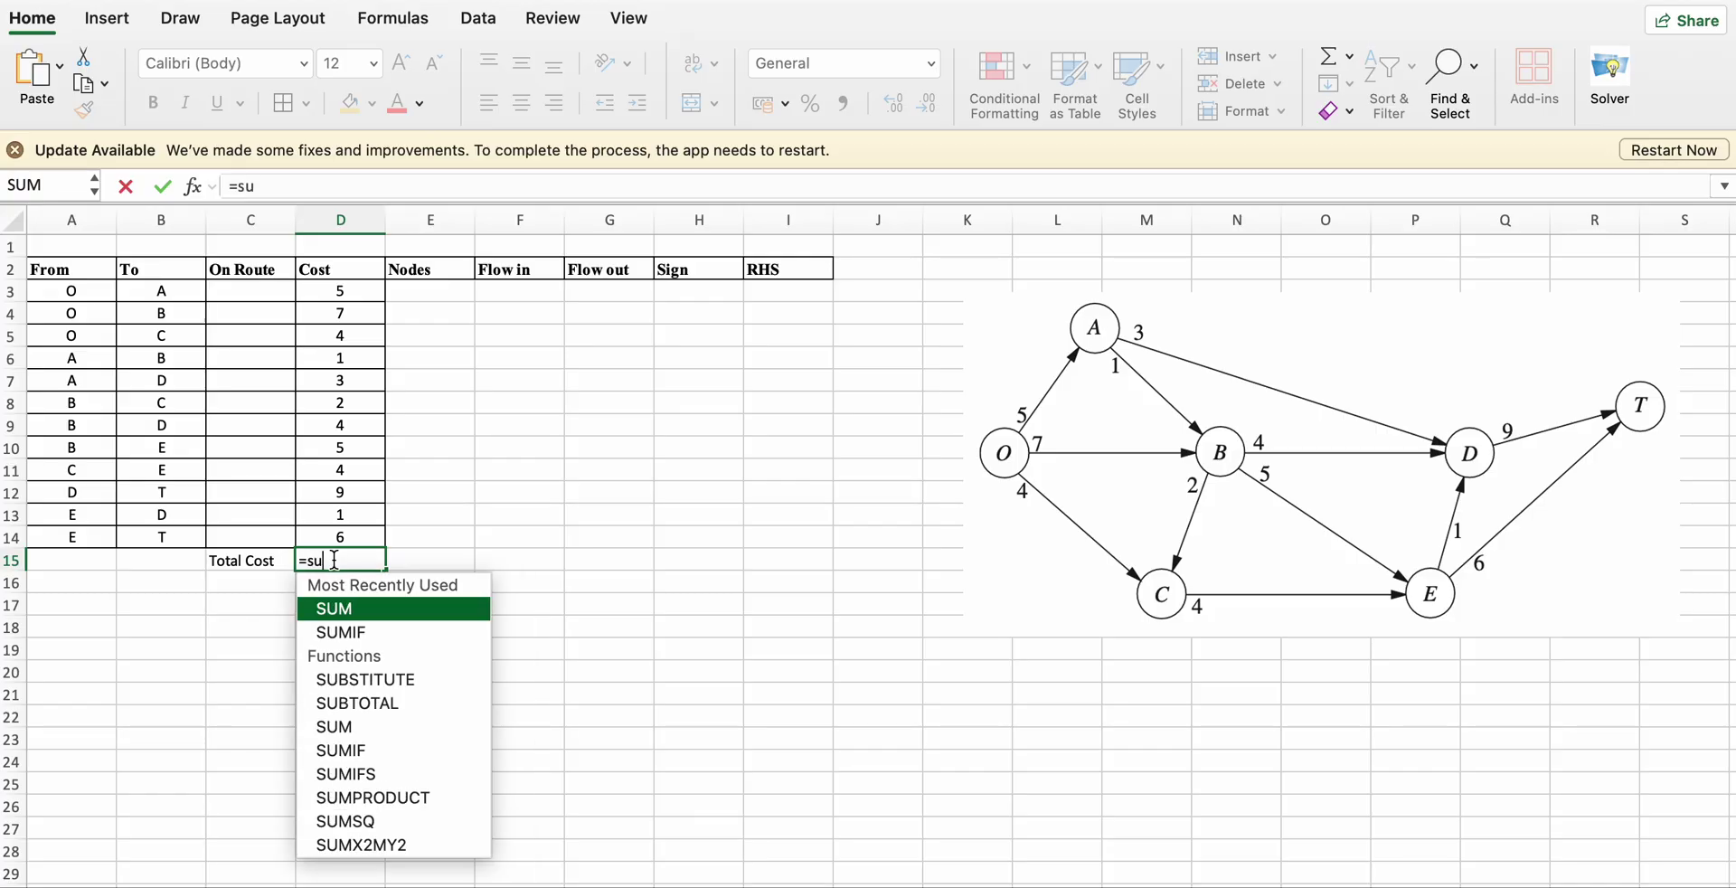
{"action": "type", "text": "mpro"}
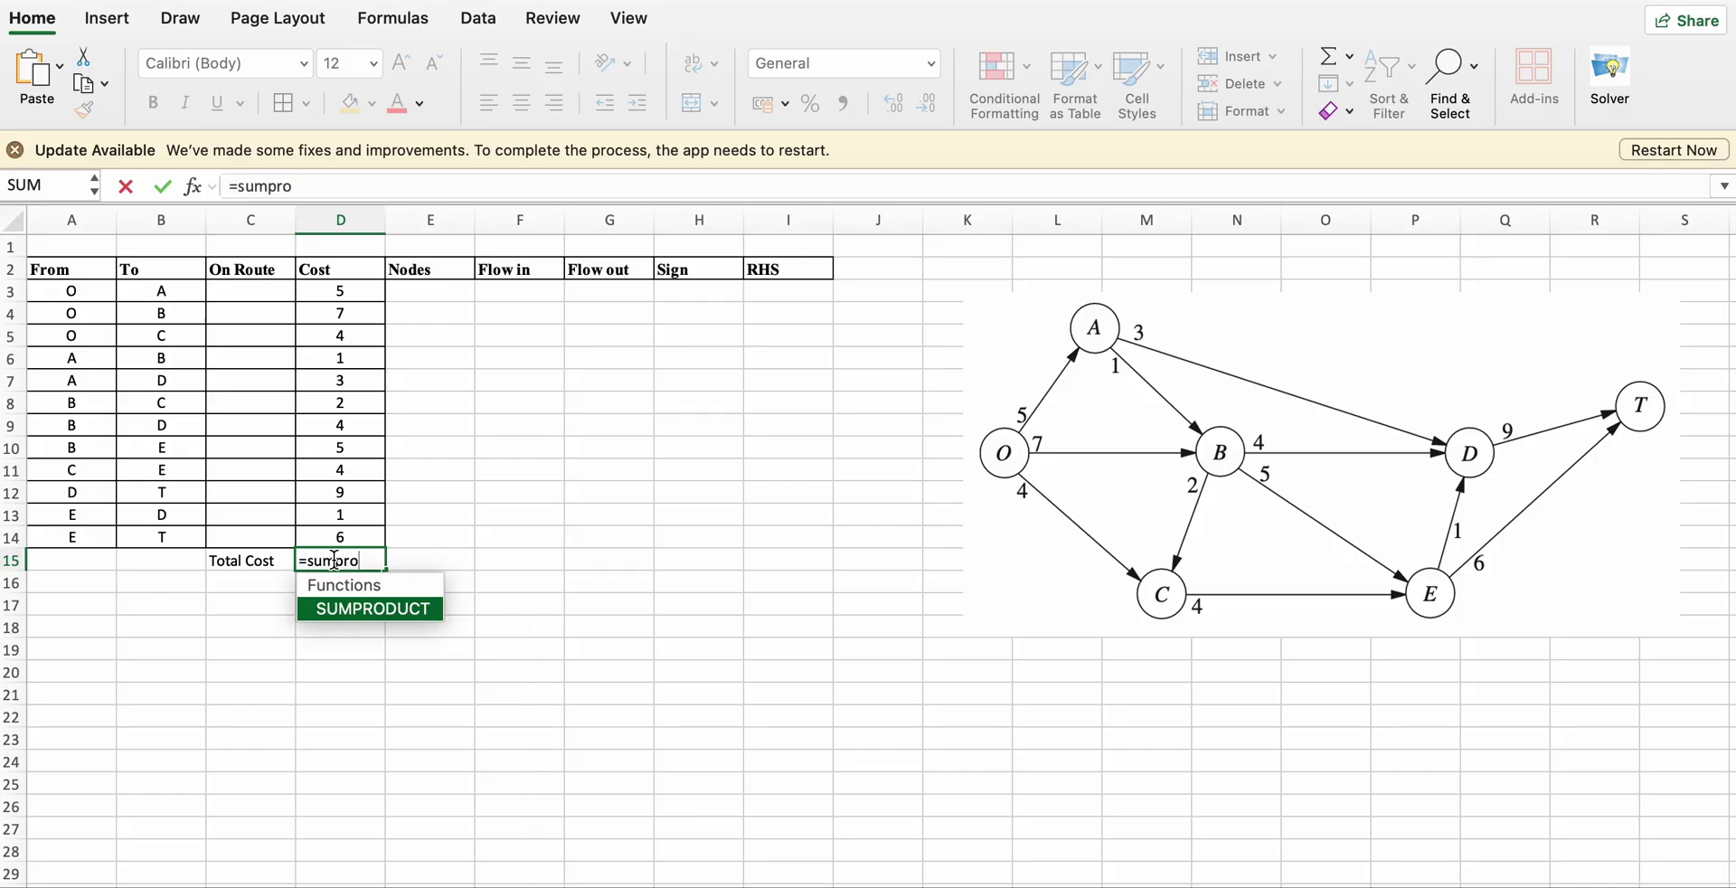
{"action": "type", "text": "duct("}
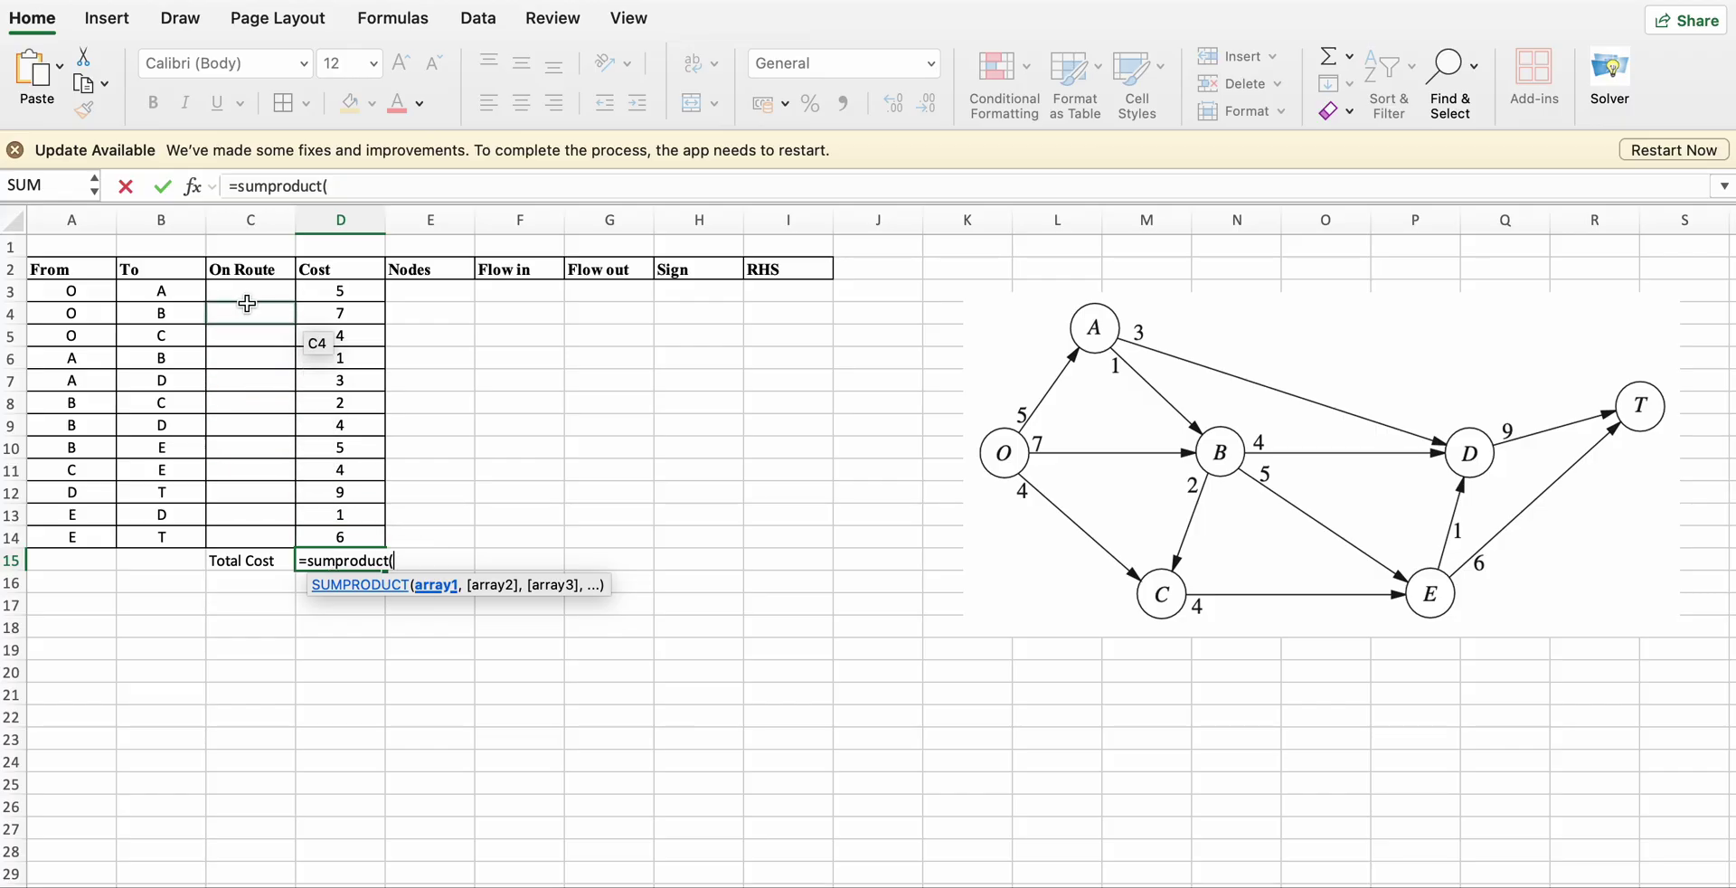
{"action": "left_click_drag", "start_coordinate": [245, 290], "coordinate": [252, 534]}
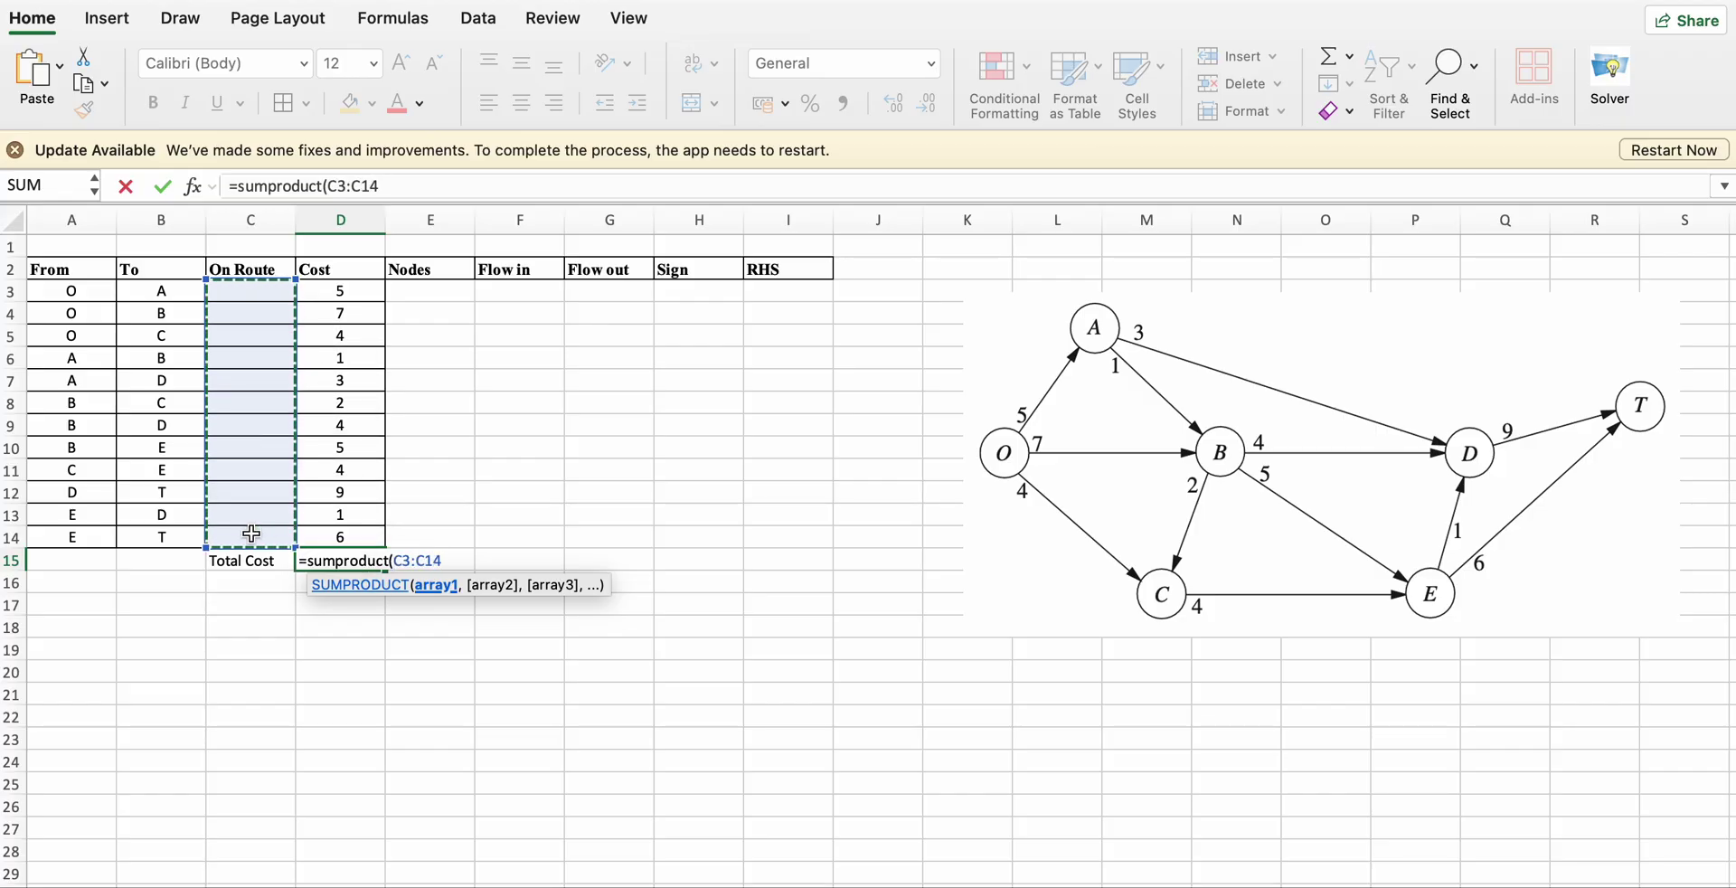
{"action": "type", "text": ","}
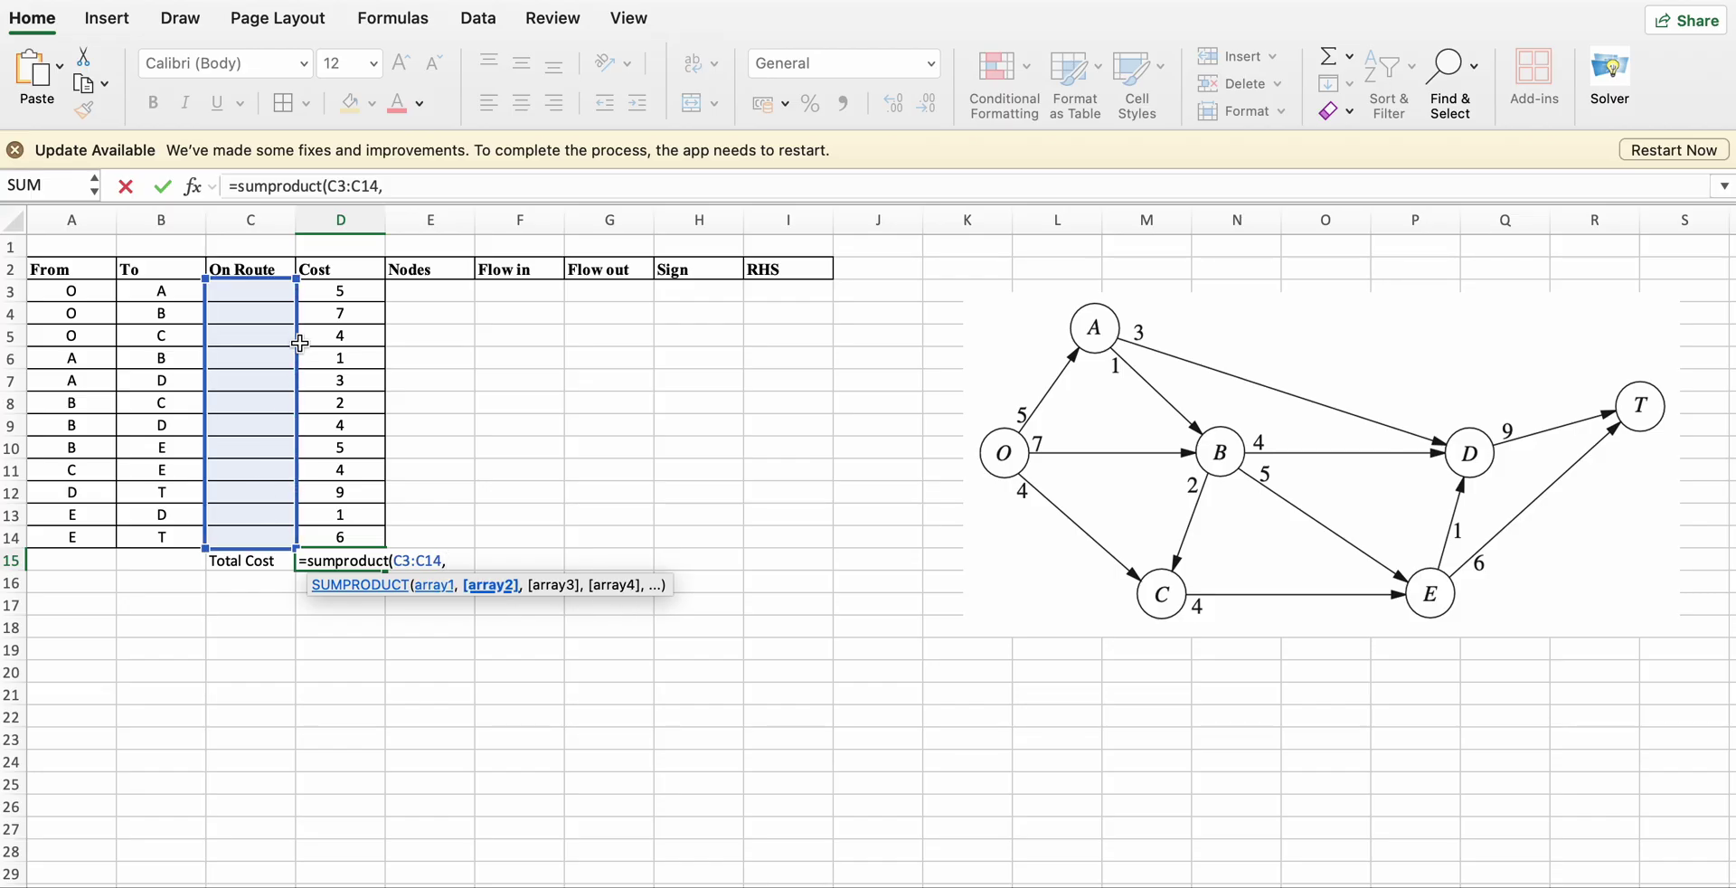
{"action": "left_click_drag", "start_coordinate": [340, 291], "coordinate": [352, 538]}
{"action": "type", "text": ")"}
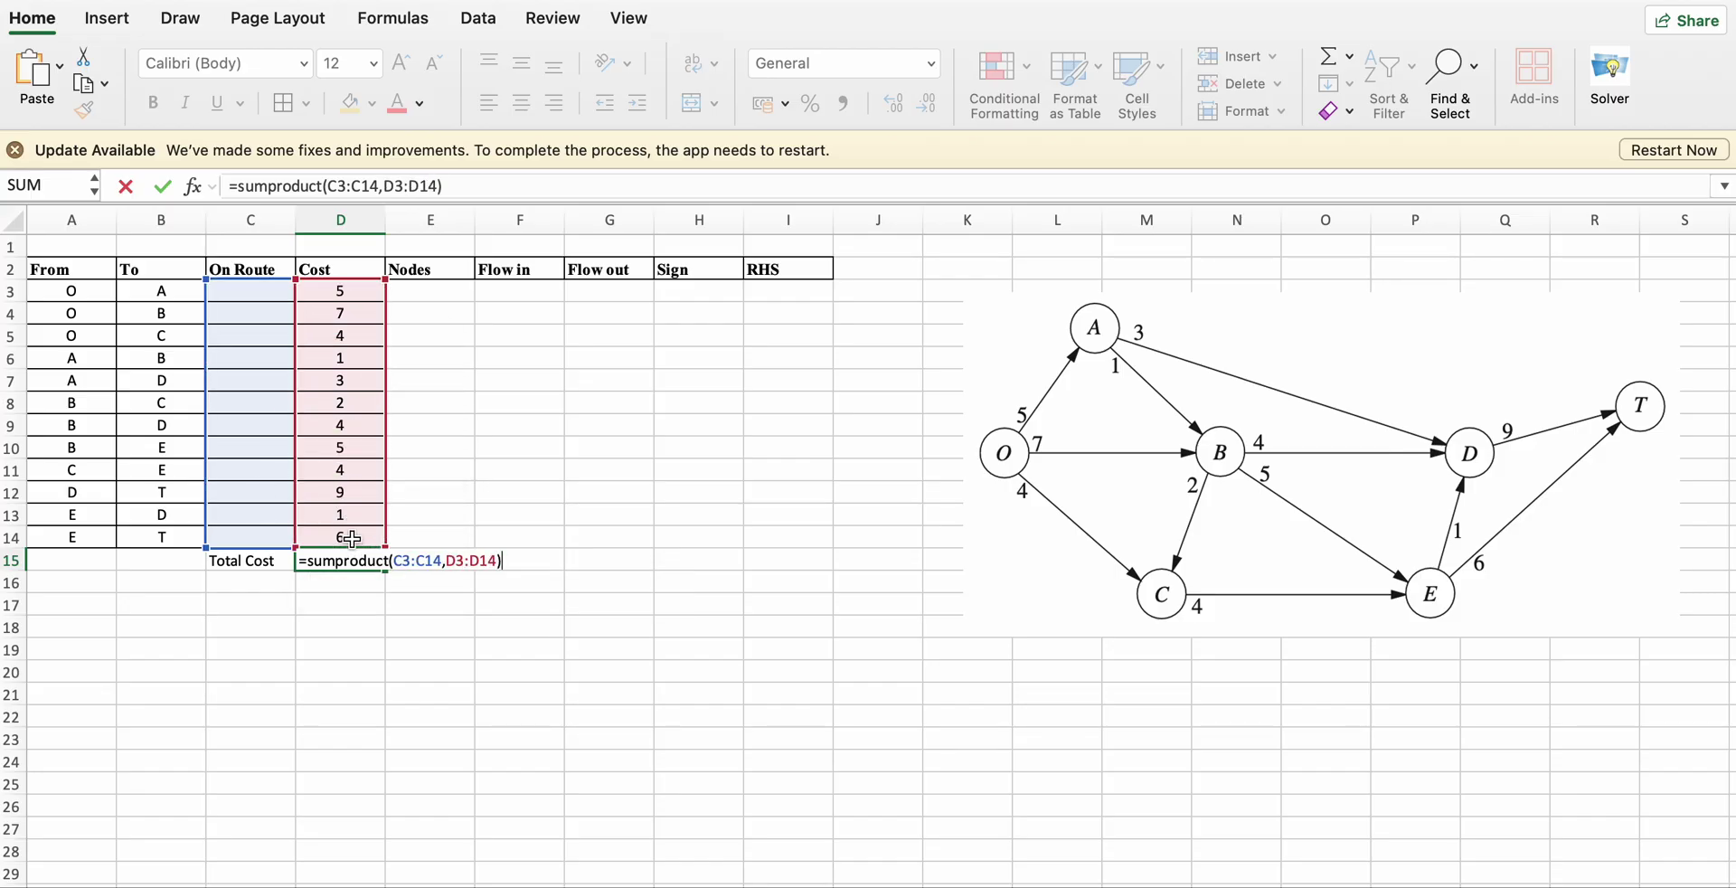
{"action": "key", "text": "Return"}
Border C15:D15 and fill the D15 total yellow.
{"action": "left_click", "coordinate": [353, 559]}
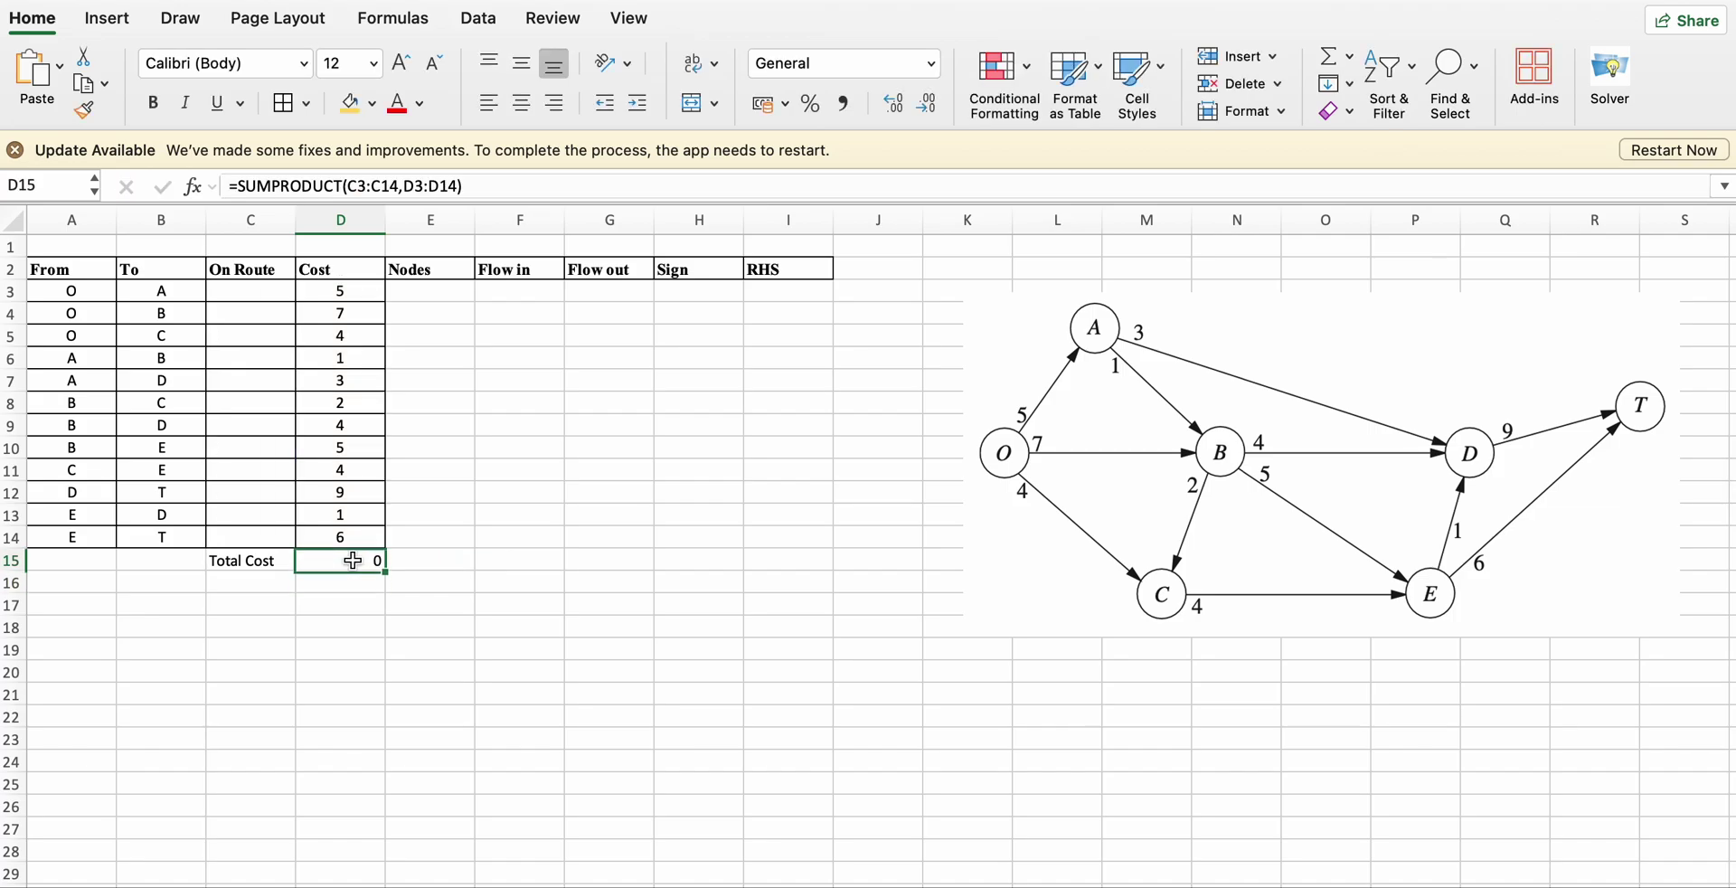
{"action": "left_click_drag", "start_coordinate": [245, 561], "coordinate": [307, 559]}
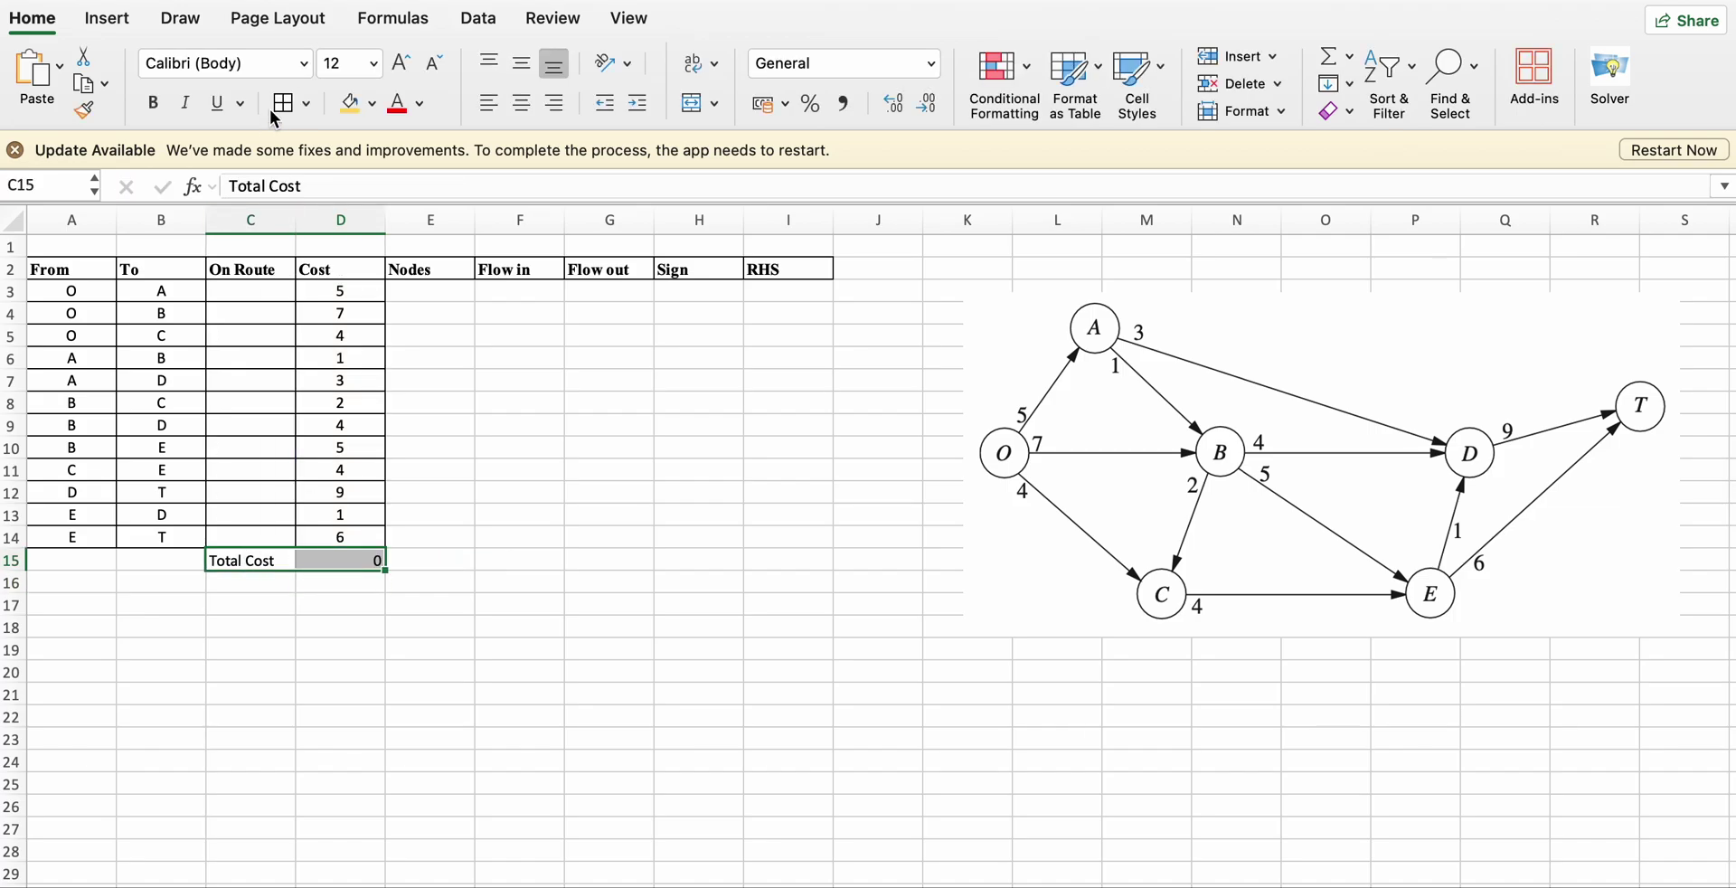
{"action": "left_click", "coordinate": [322, 565]}
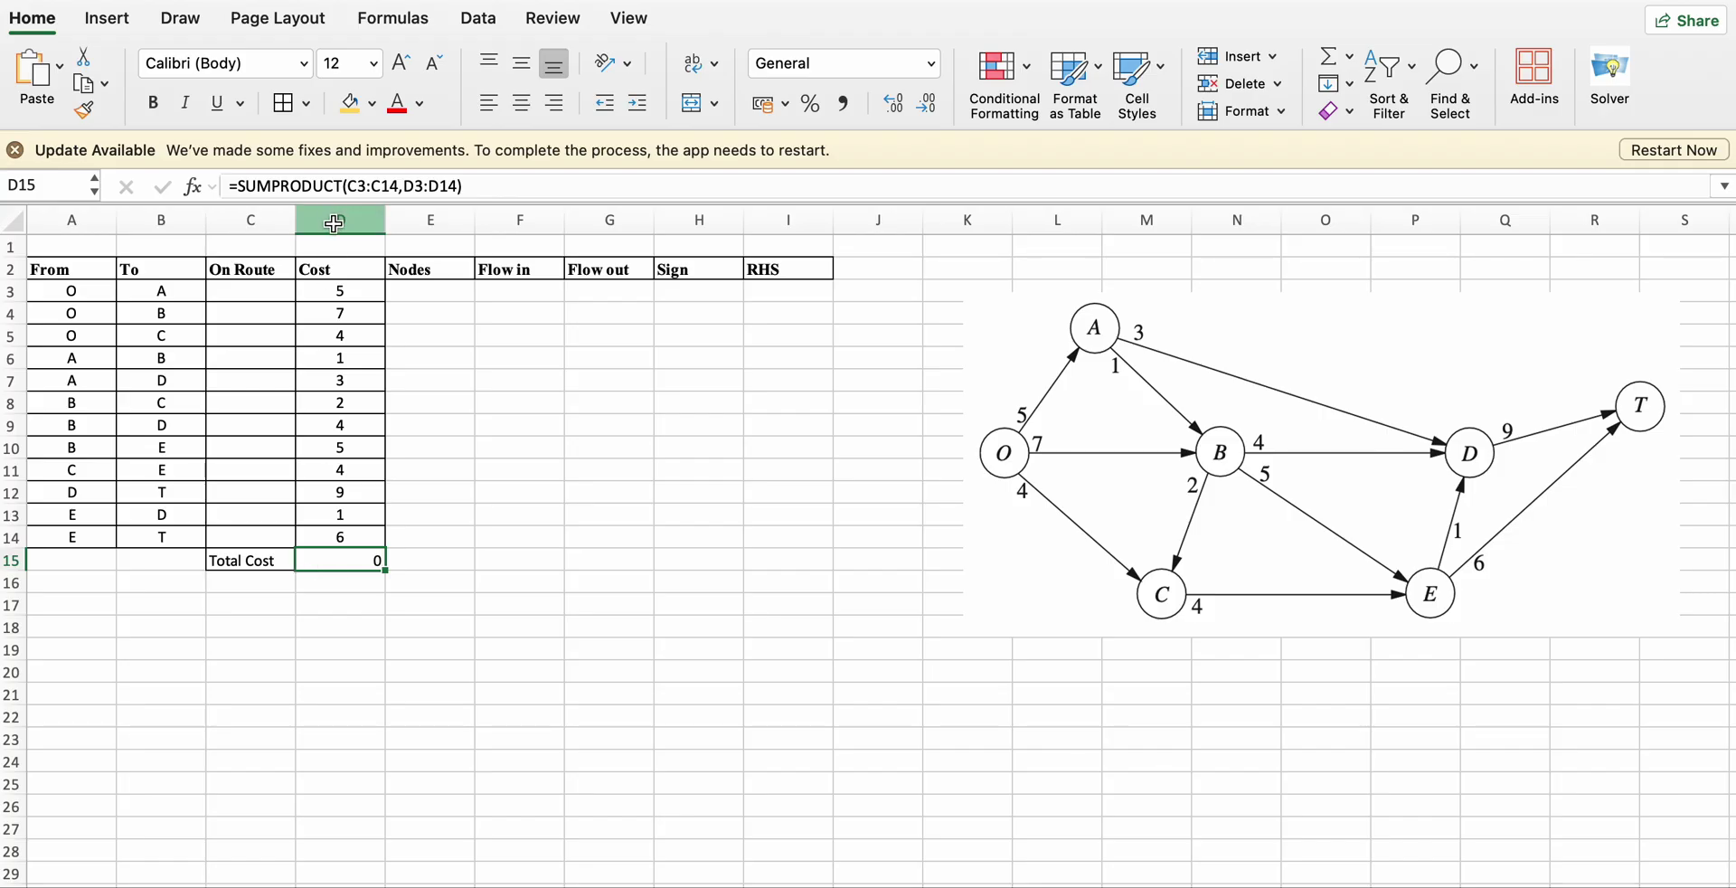
{"action": "left_click", "coordinate": [351, 116]}
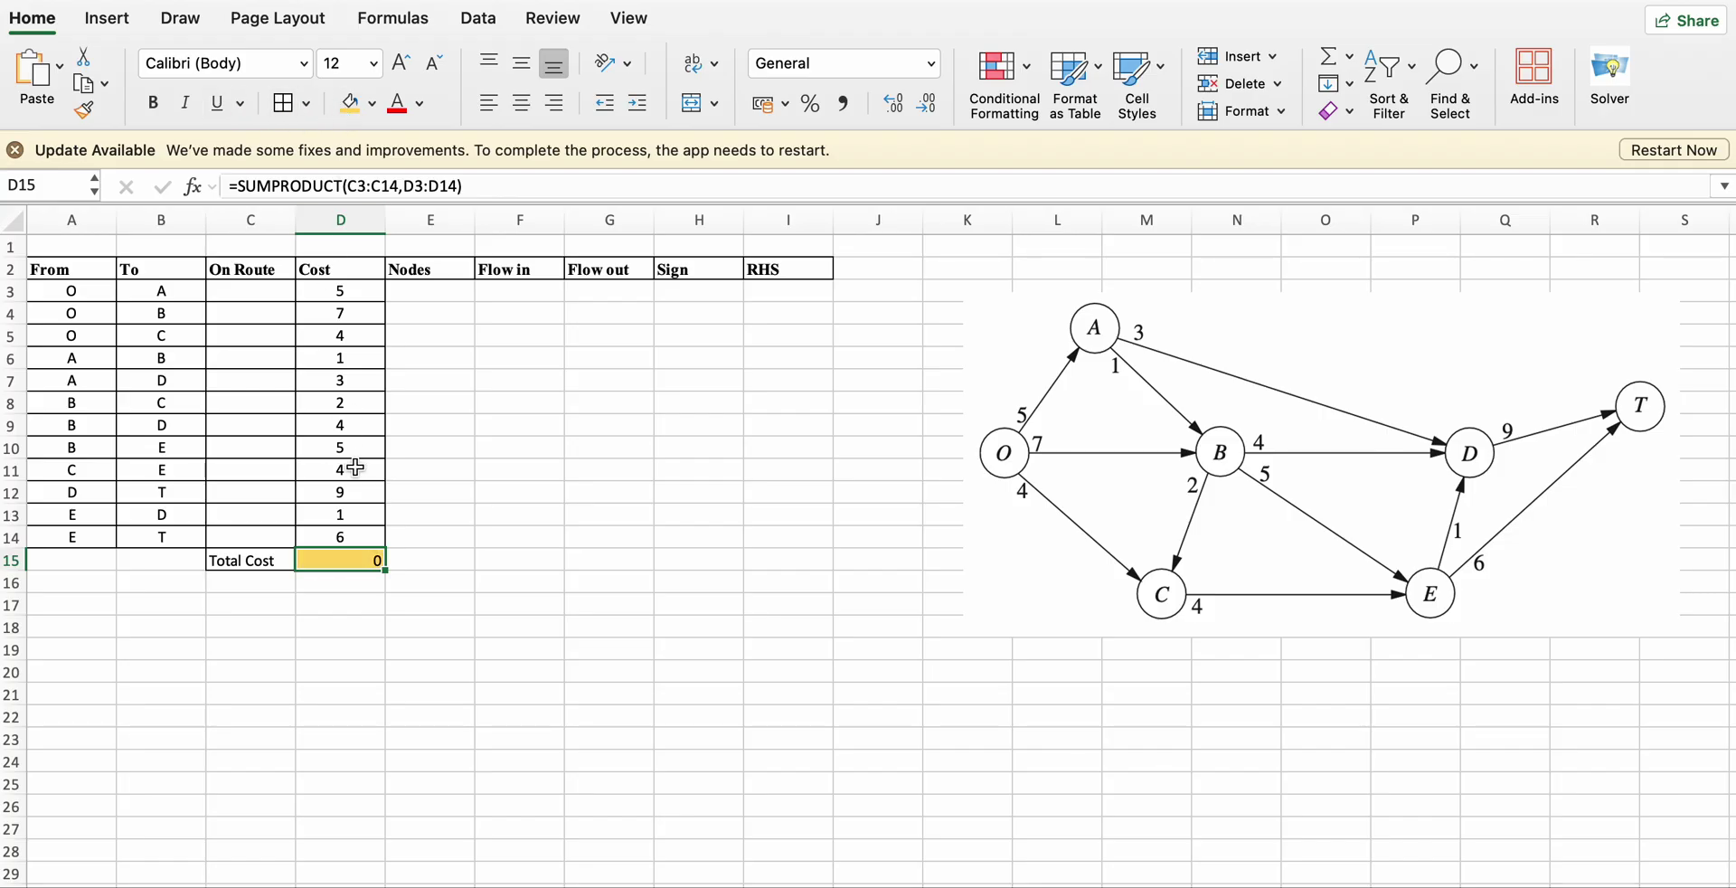
{"action": "left_click", "coordinate": [415, 562]}
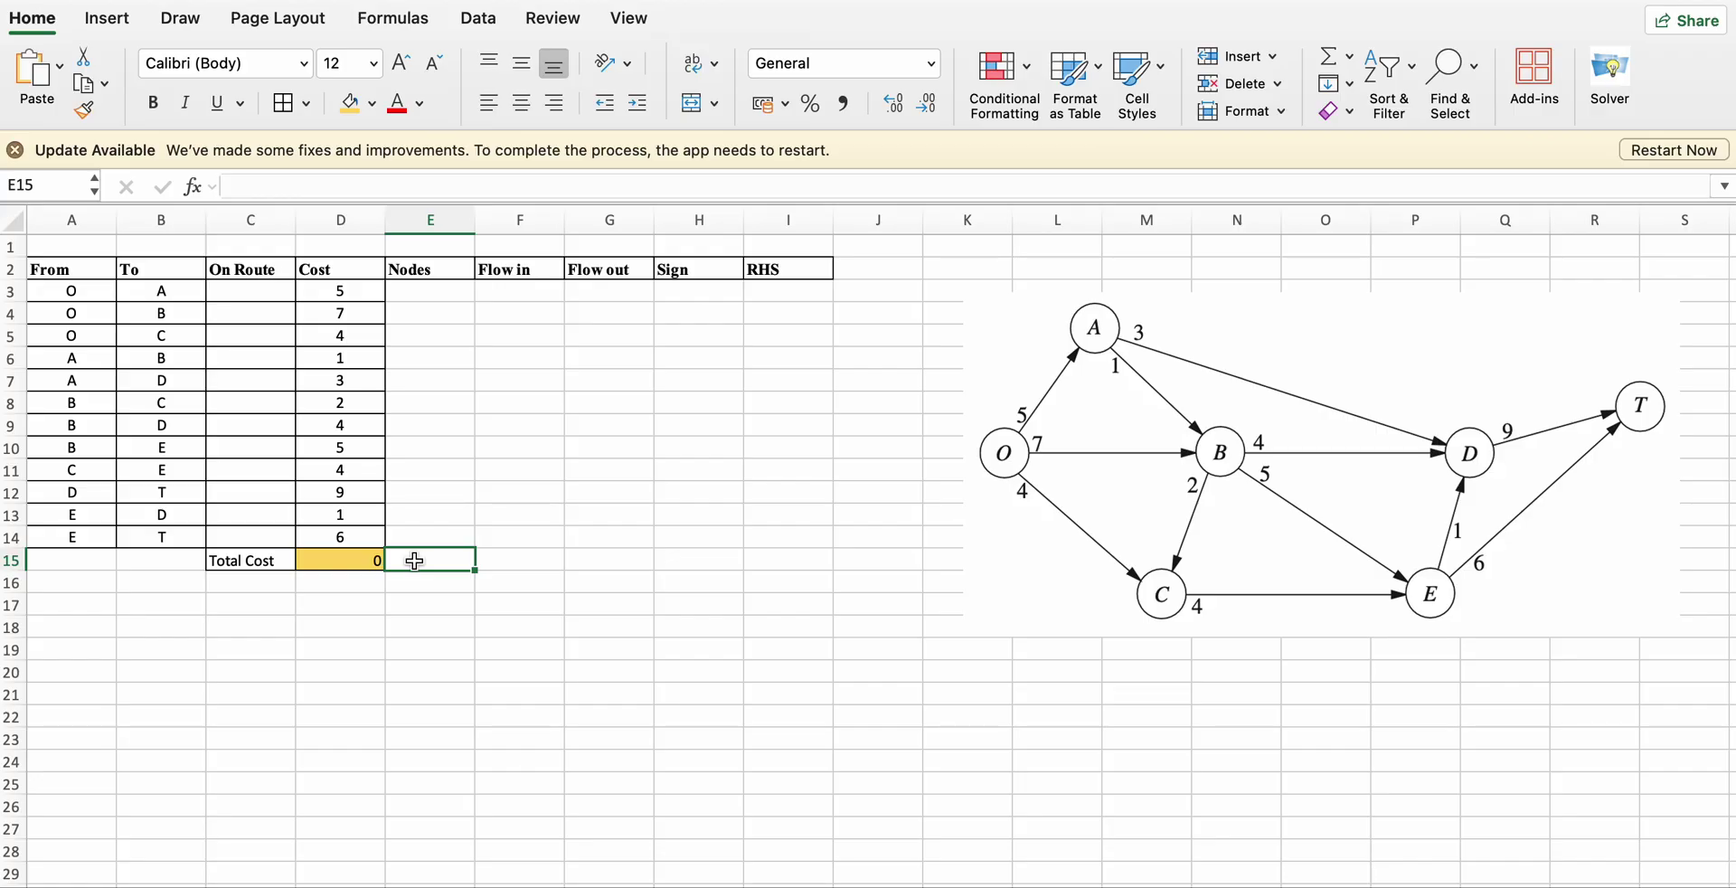
Enter the nodes O, A, B, C, D, E and T down cells E3:E9.
{"action": "left_click", "coordinate": [439, 296]}
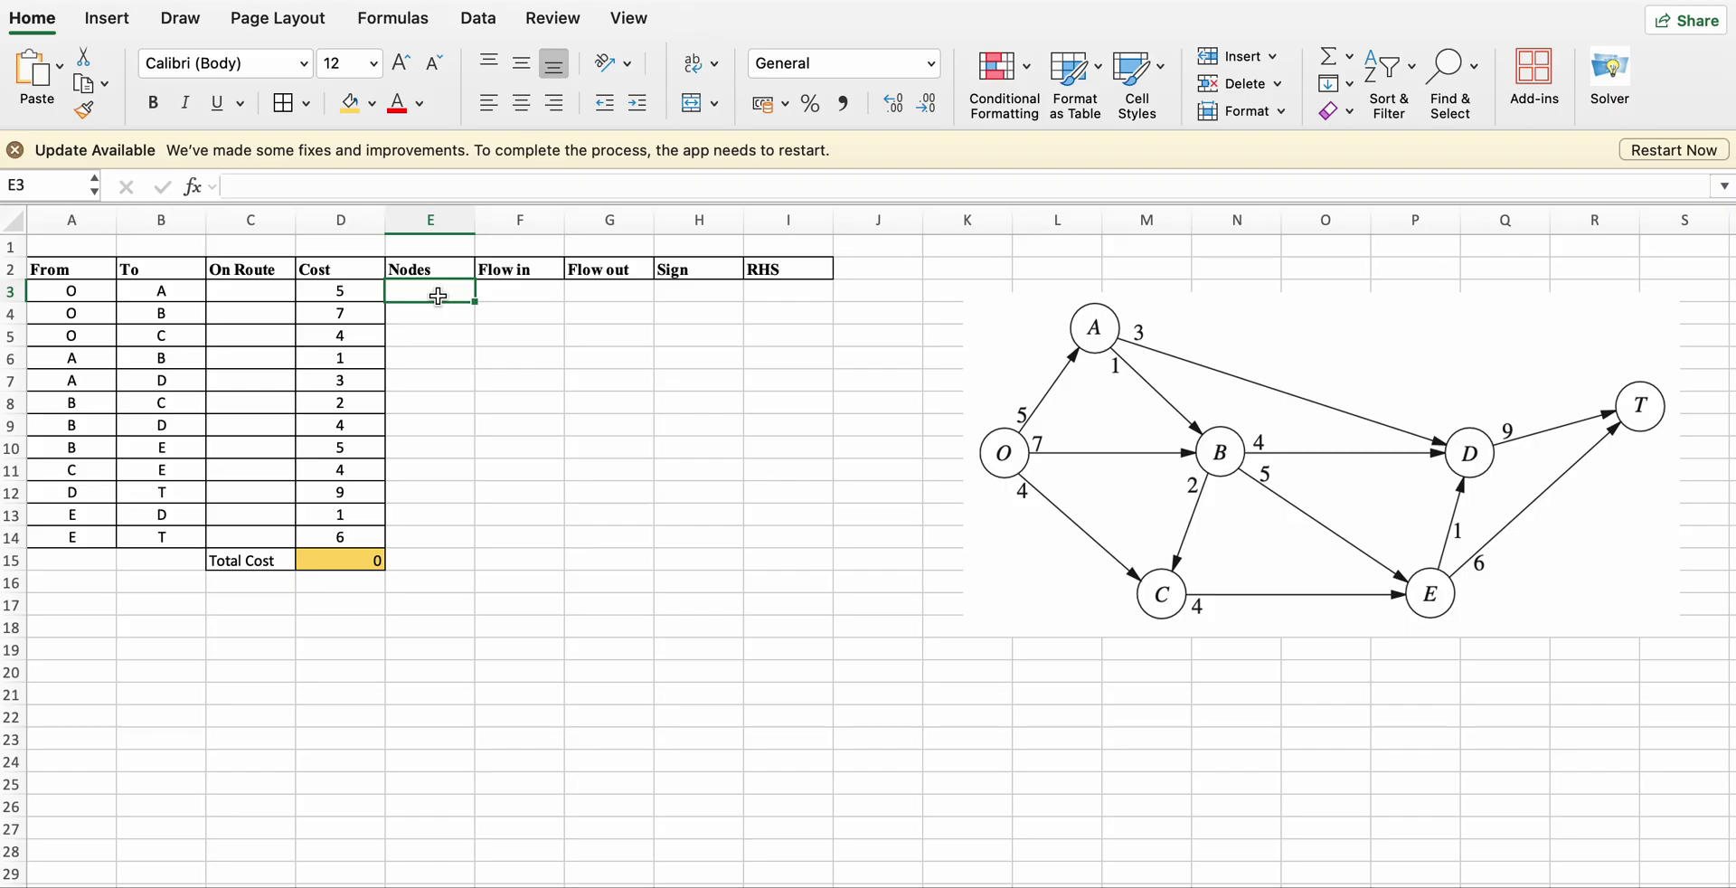
{"action": "type", "text": "O"}
{"action": "key", "text": "Return"}
{"action": "type", "text": "A"}
{"action": "key", "text": "Return"}
{"action": "type", "text": "B"}
{"action": "key", "text": "Return"}
{"action": "type", "text": "C"}
{"action": "key", "text": "Return"}
{"action": "type", "text": "D"}
{"action": "key", "text": "Return"}
{"action": "type", "text": "E"}
{"action": "key", "text": "Return"}
{"action": "type", "text": "T"}
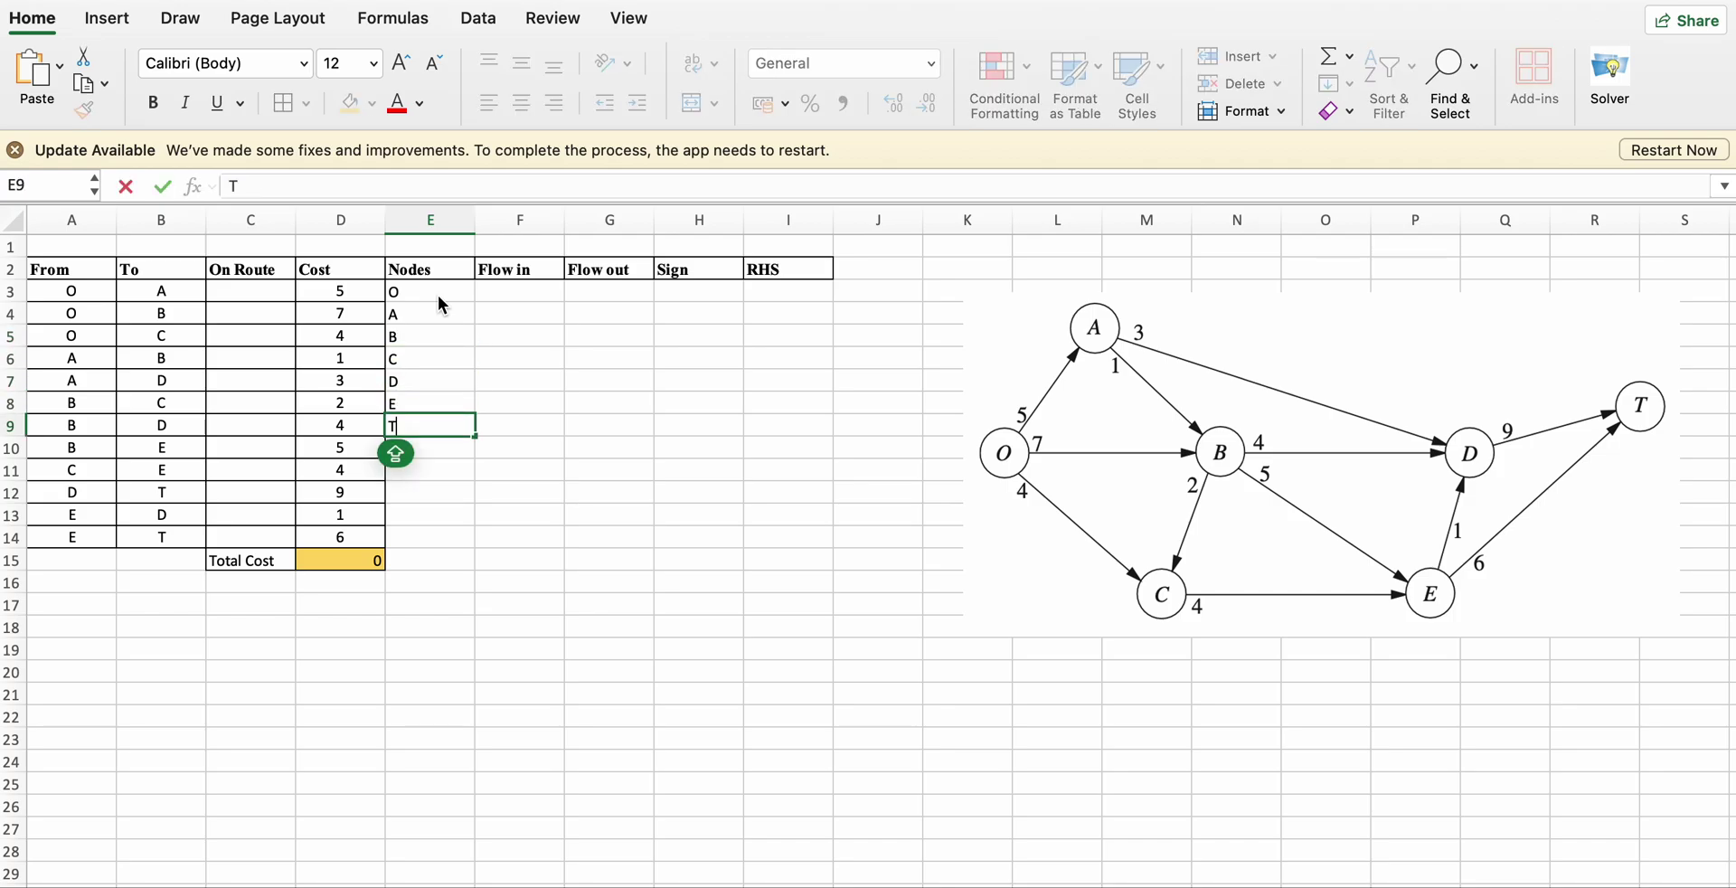
{"action": "left_click", "coordinate": [503, 508]}
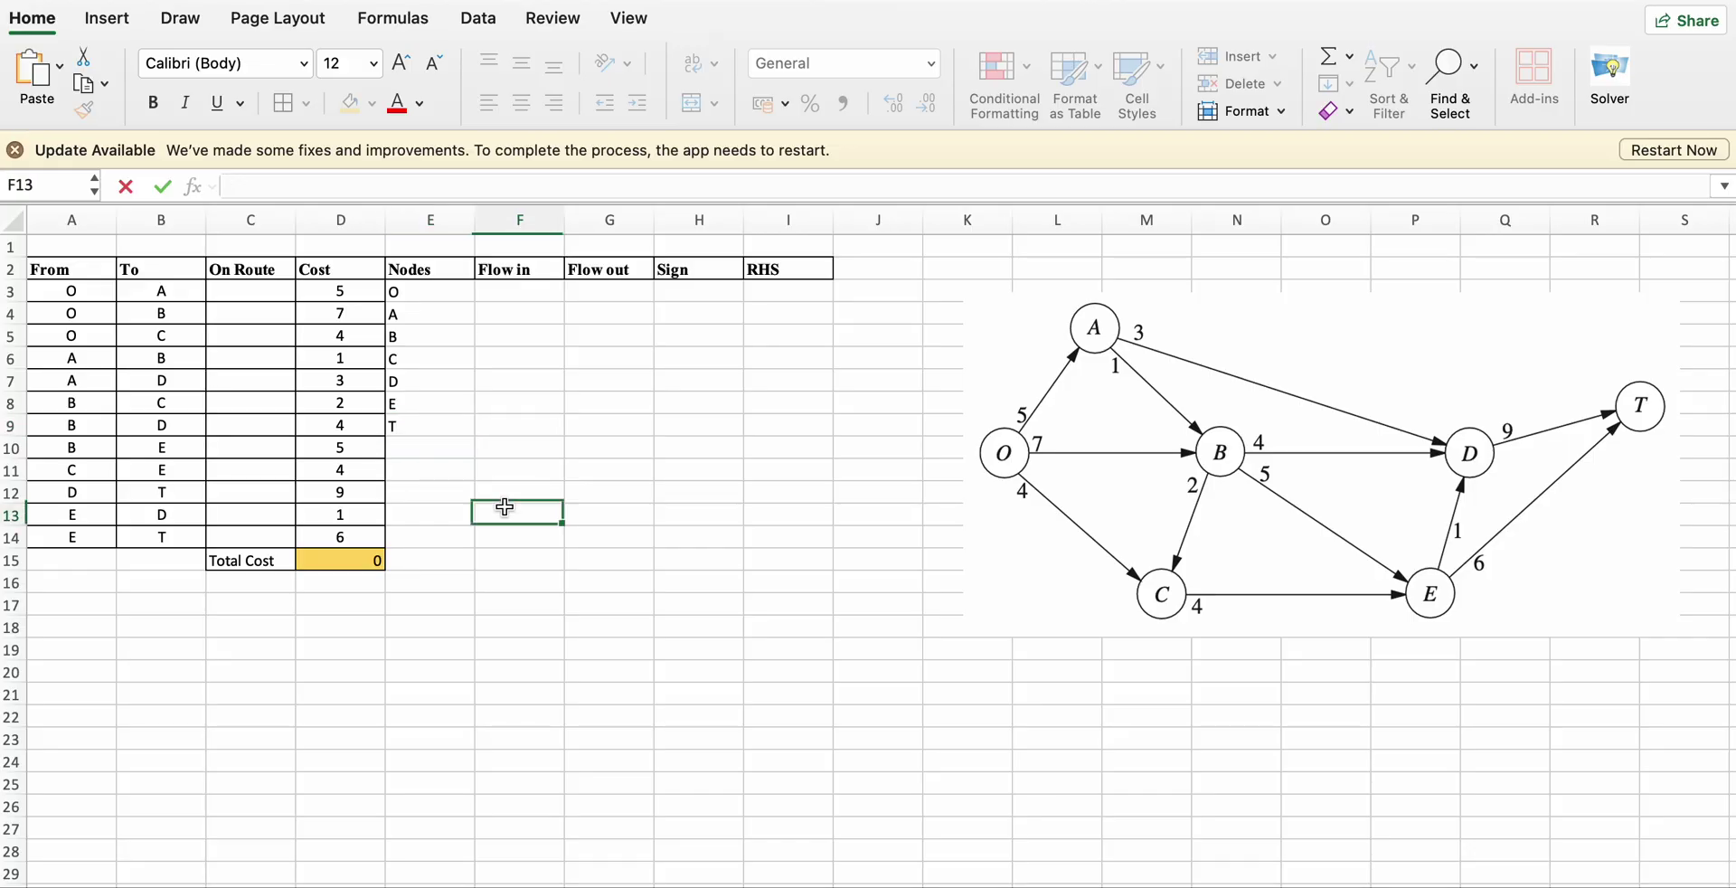
Apply all borders to E3:I9 and centre its contents horizontally and vertically.
{"action": "left_click", "coordinate": [431, 292]}
{"action": "left_click_drag", "start_coordinate": [430, 292], "coordinate": [825, 420]}
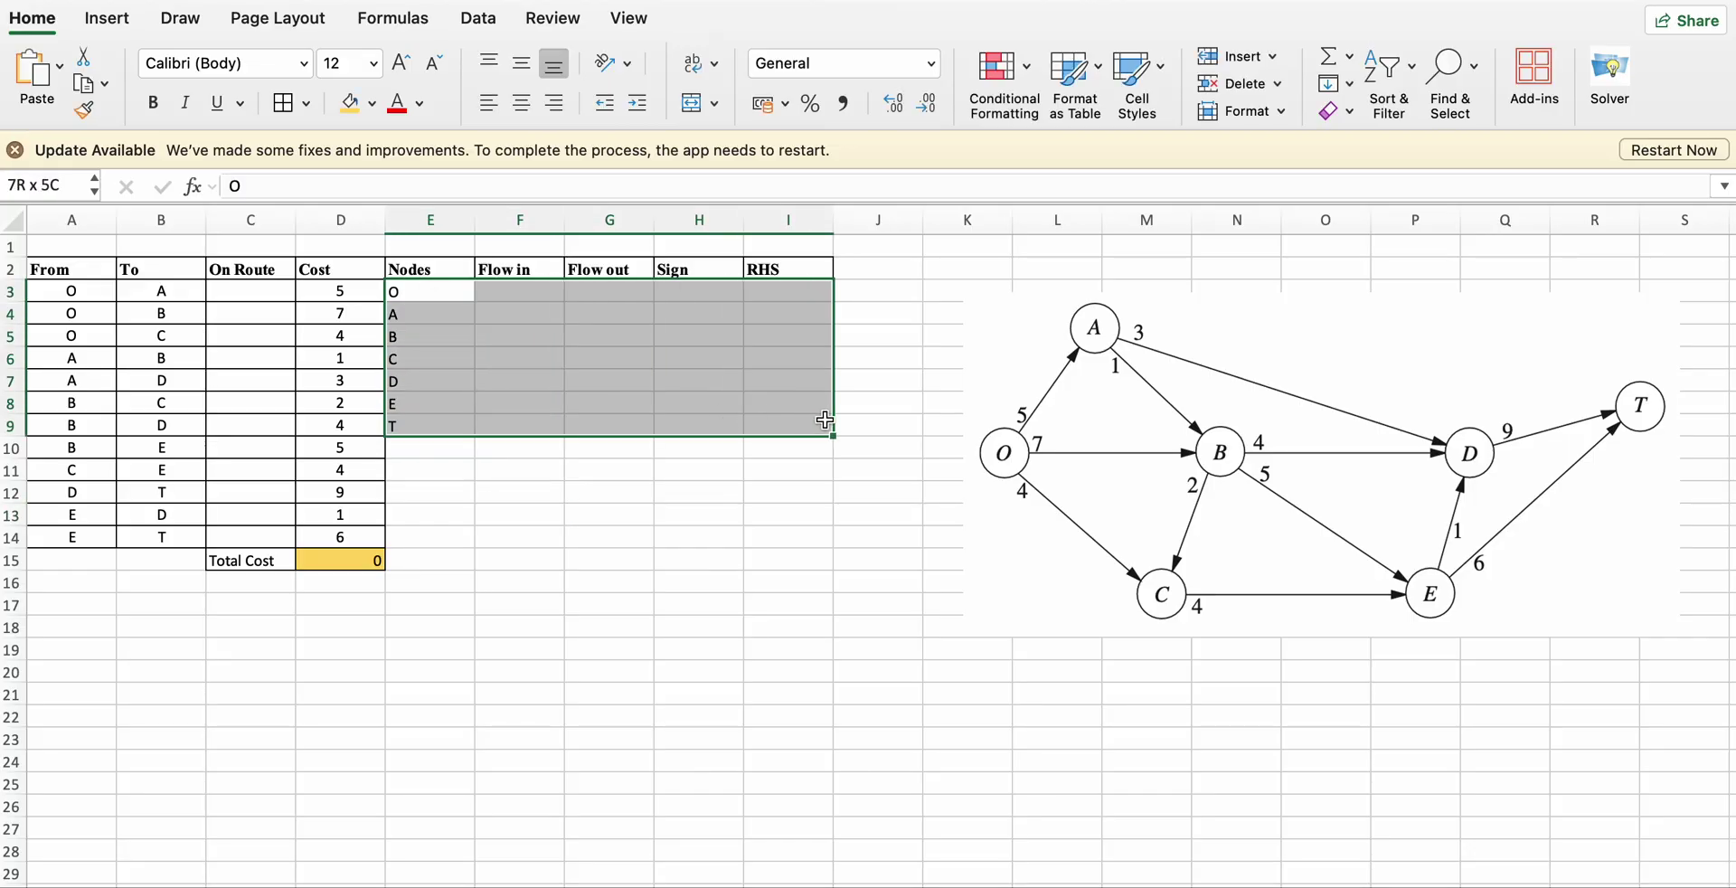
{"action": "left_click", "coordinate": [287, 103]}
{"action": "left_click", "coordinate": [520, 103]}
{"action": "left_click", "coordinate": [522, 62]}
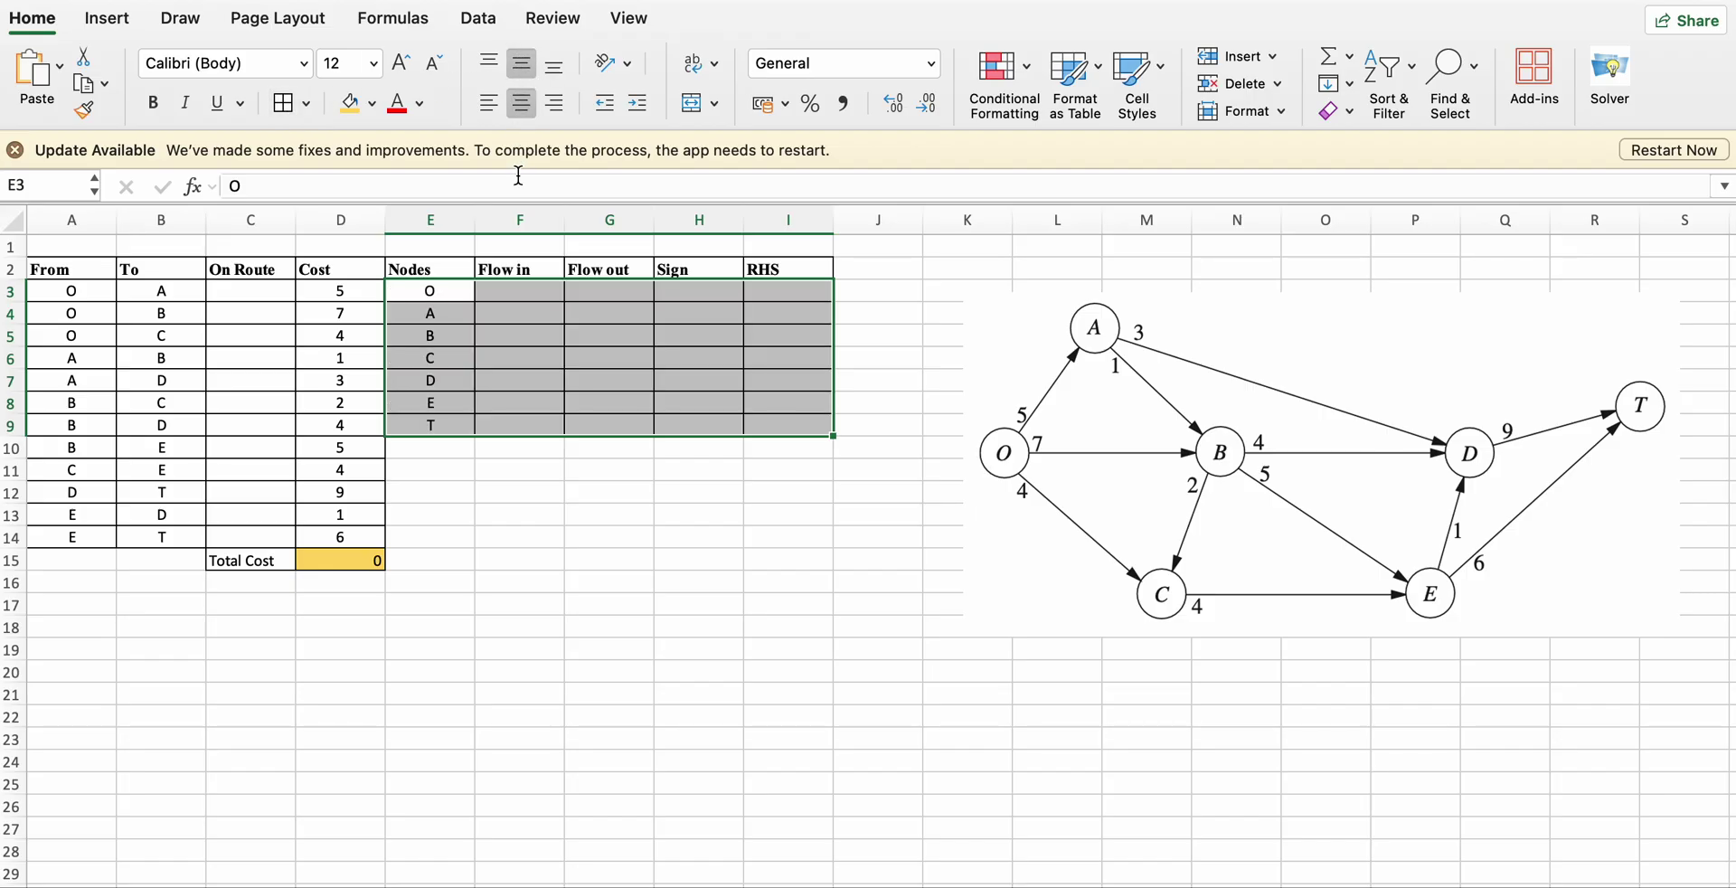
{"action": "left_click", "coordinate": [548, 331]}
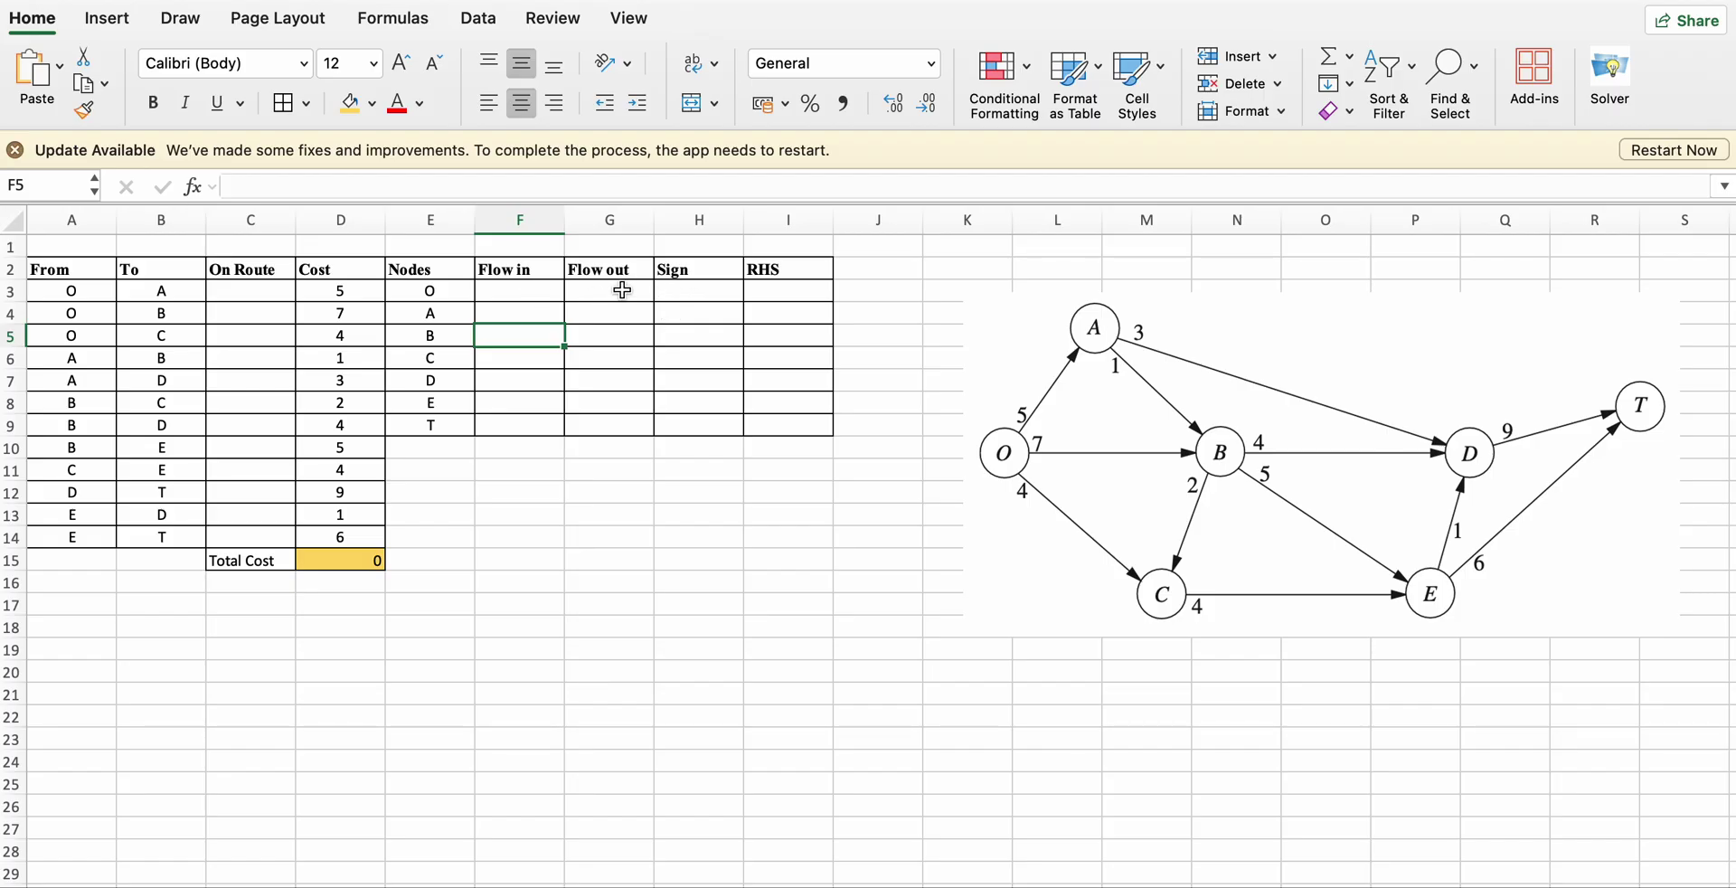
Insert a new column H before Sign and head it 'NET Flow'.
{"action": "right_click", "coordinate": [687, 220]}
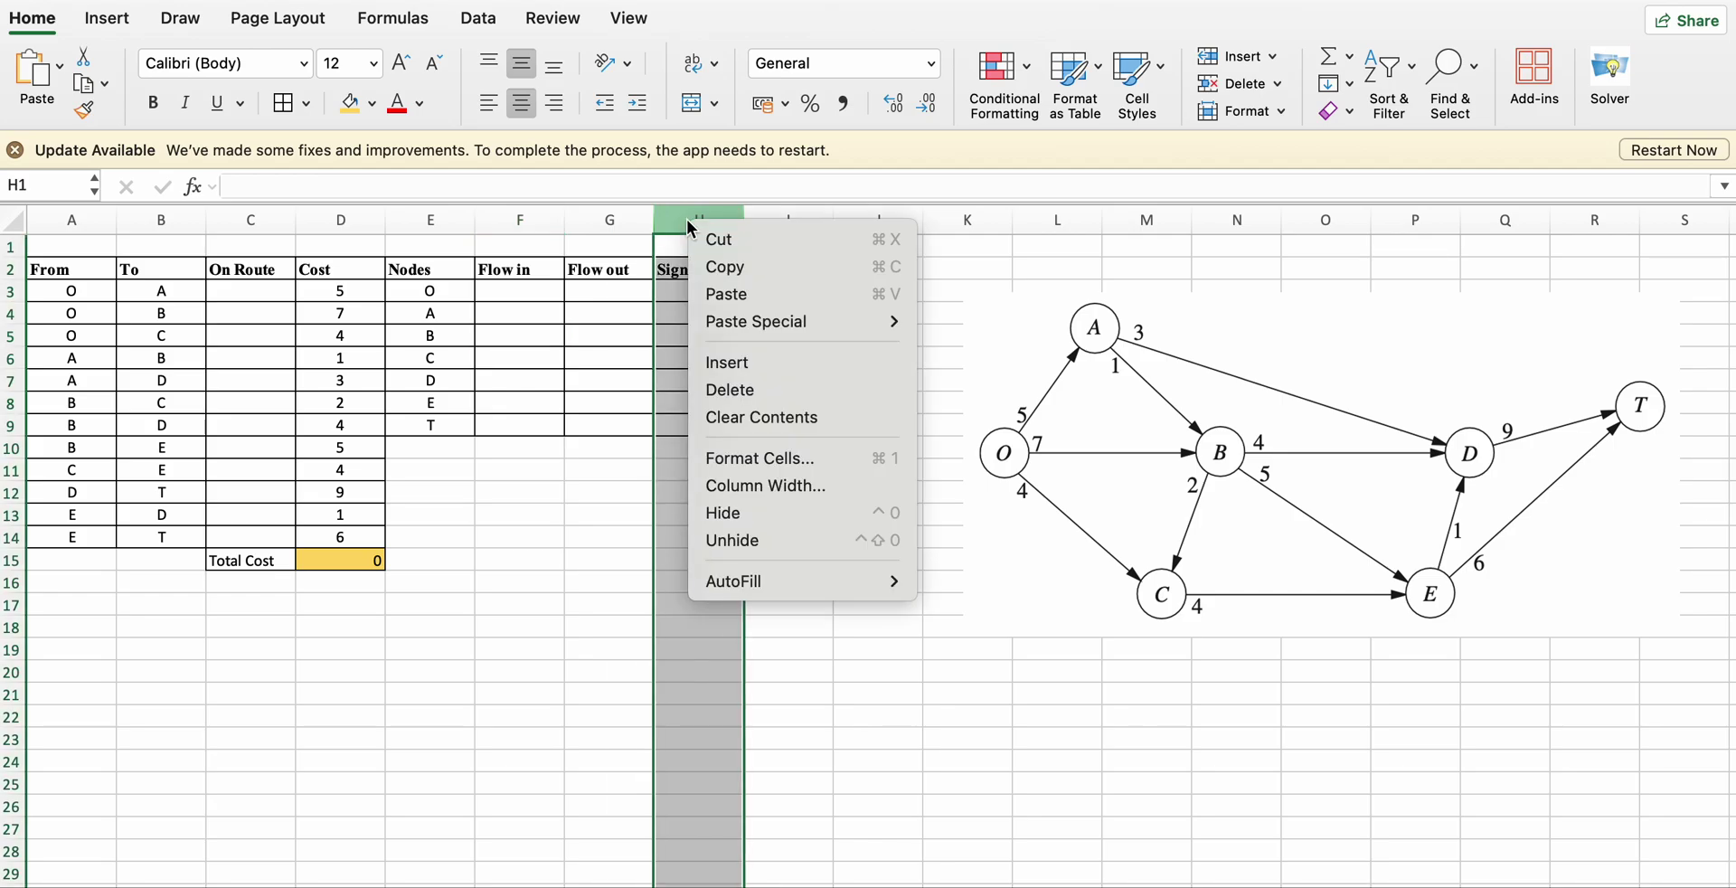
{"action": "left_click", "coordinate": [723, 360]}
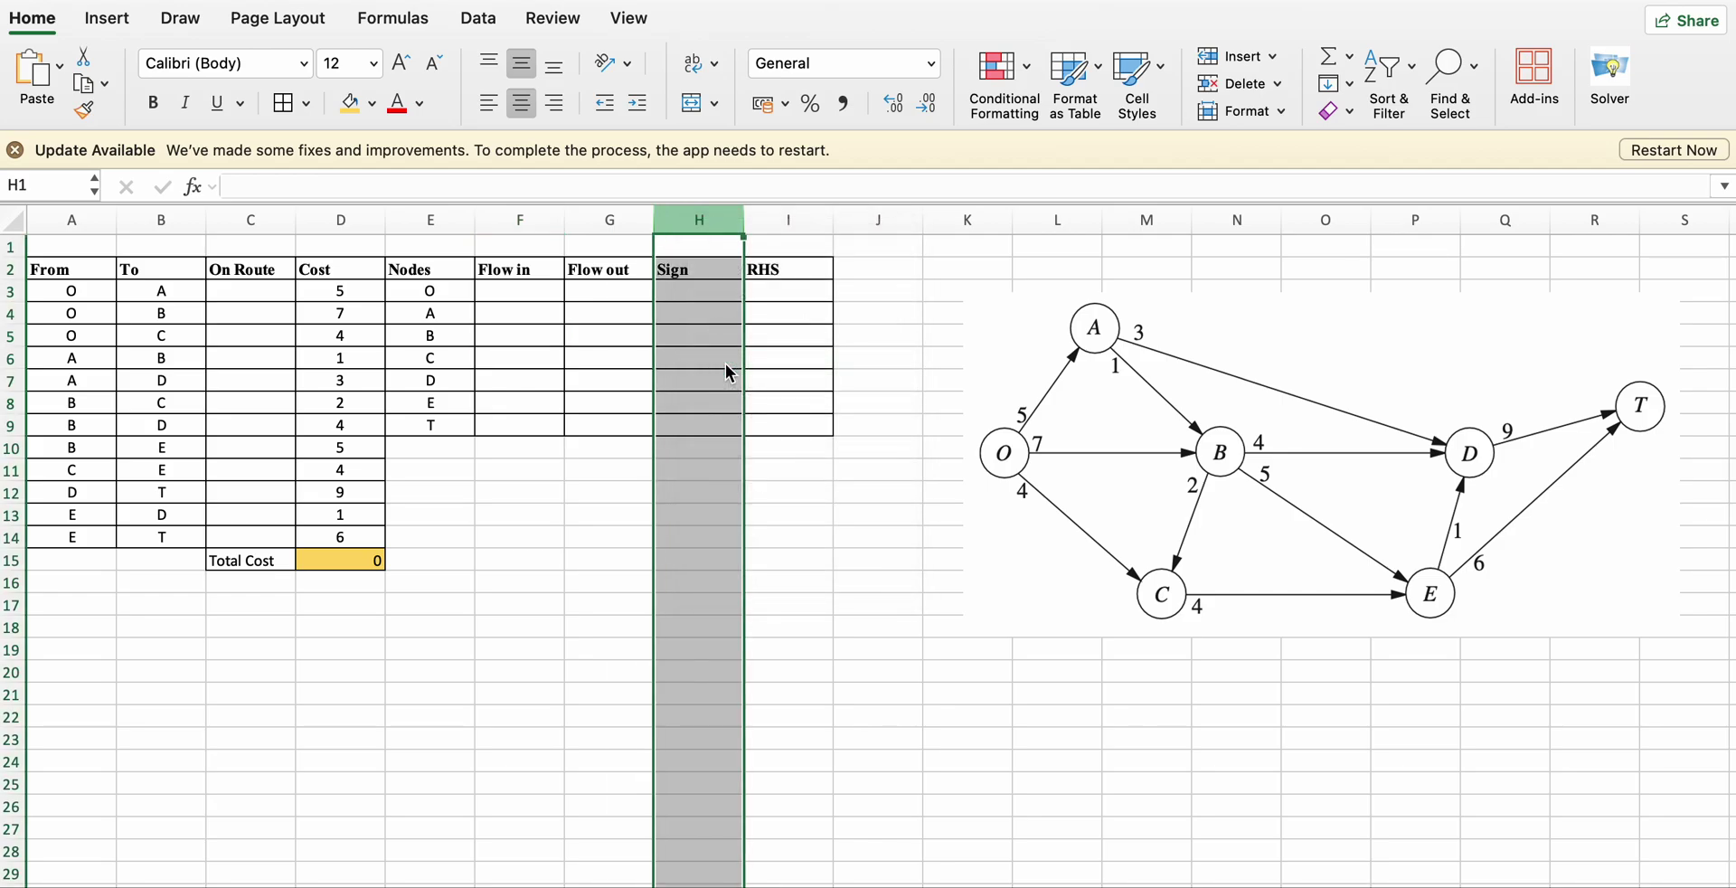
{"action": "left_click", "coordinate": [692, 272]}
{"action": "type", "text": "N"}
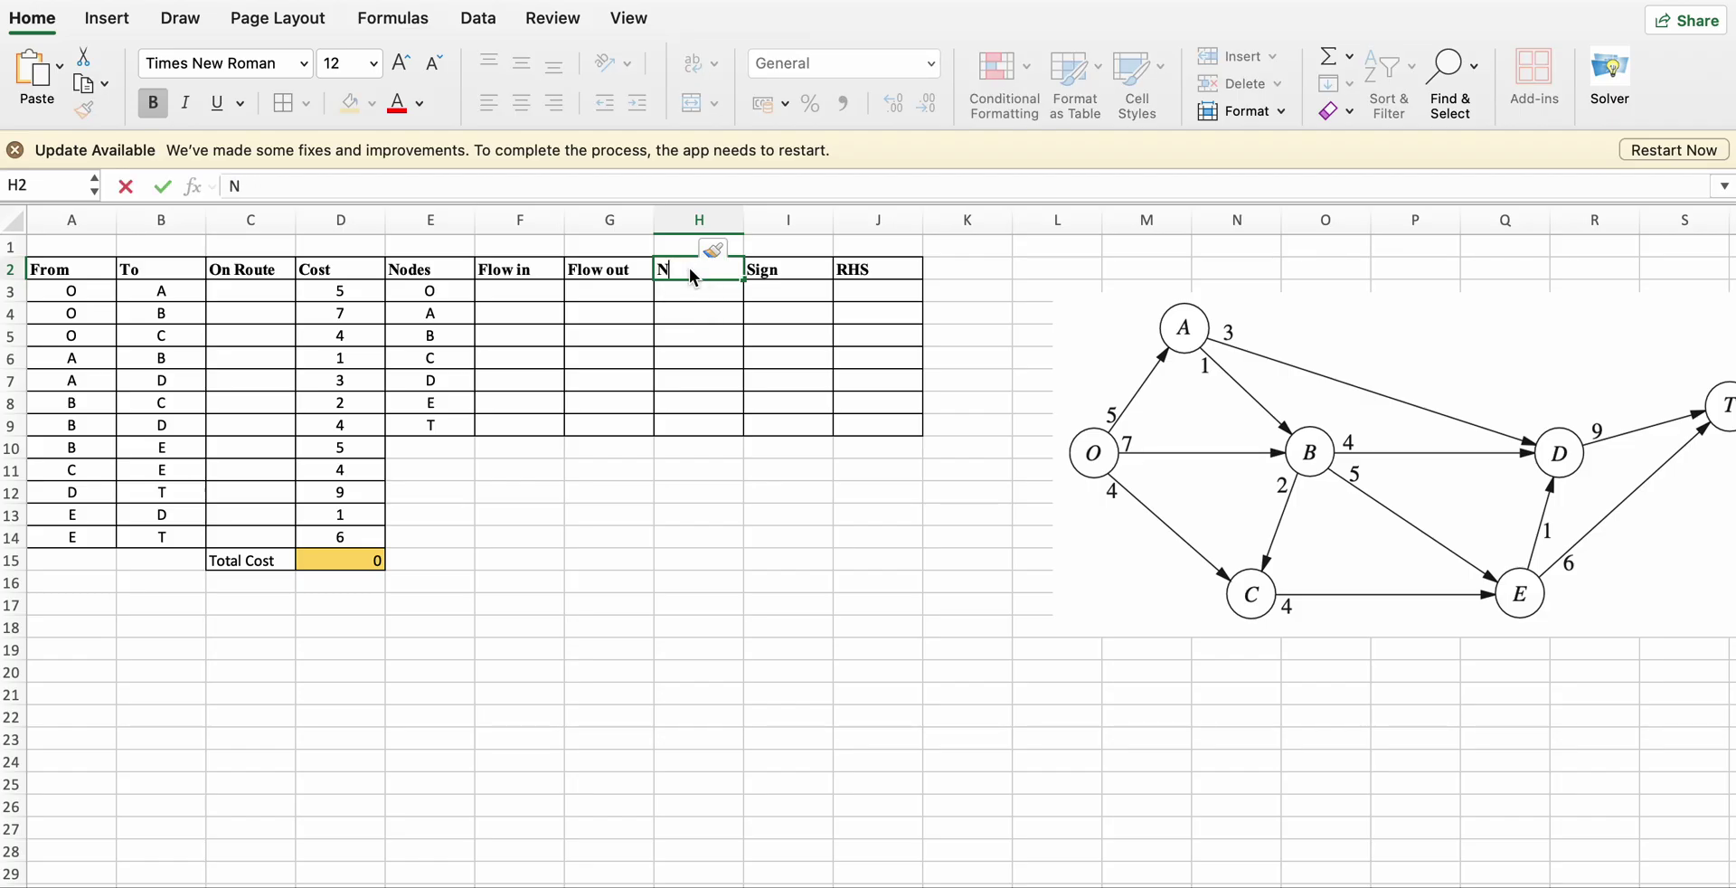
{"action": "type", "text": "ET Flow"}
{"action": "left_click", "coordinate": [684, 486]}
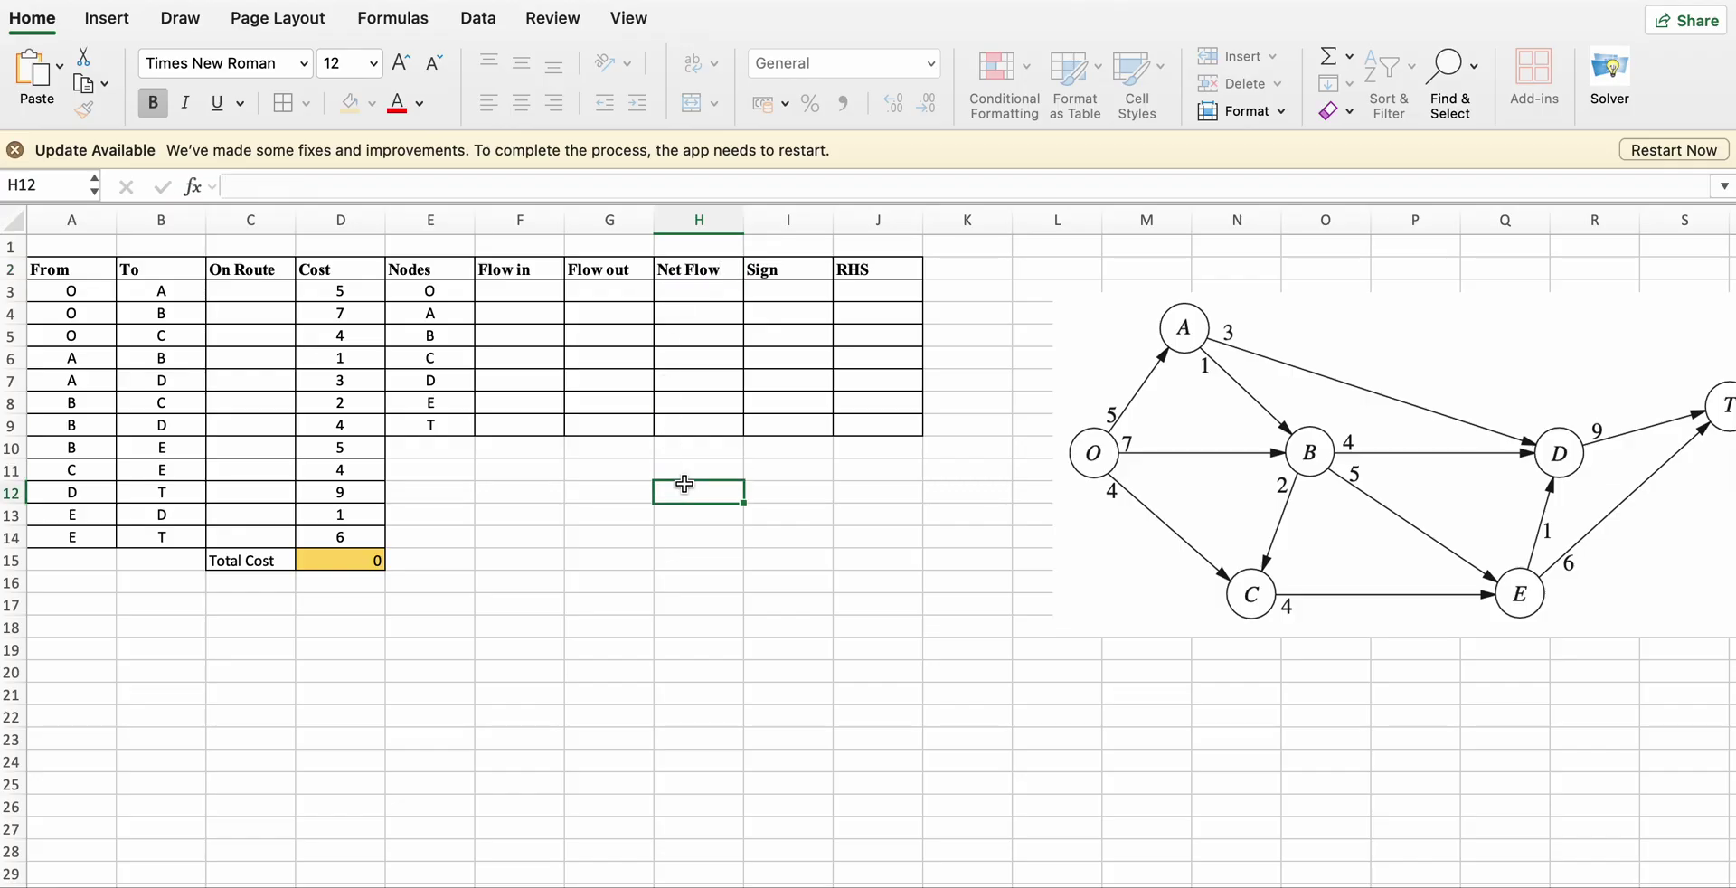
{"action": "left_click", "coordinate": [683, 295]}
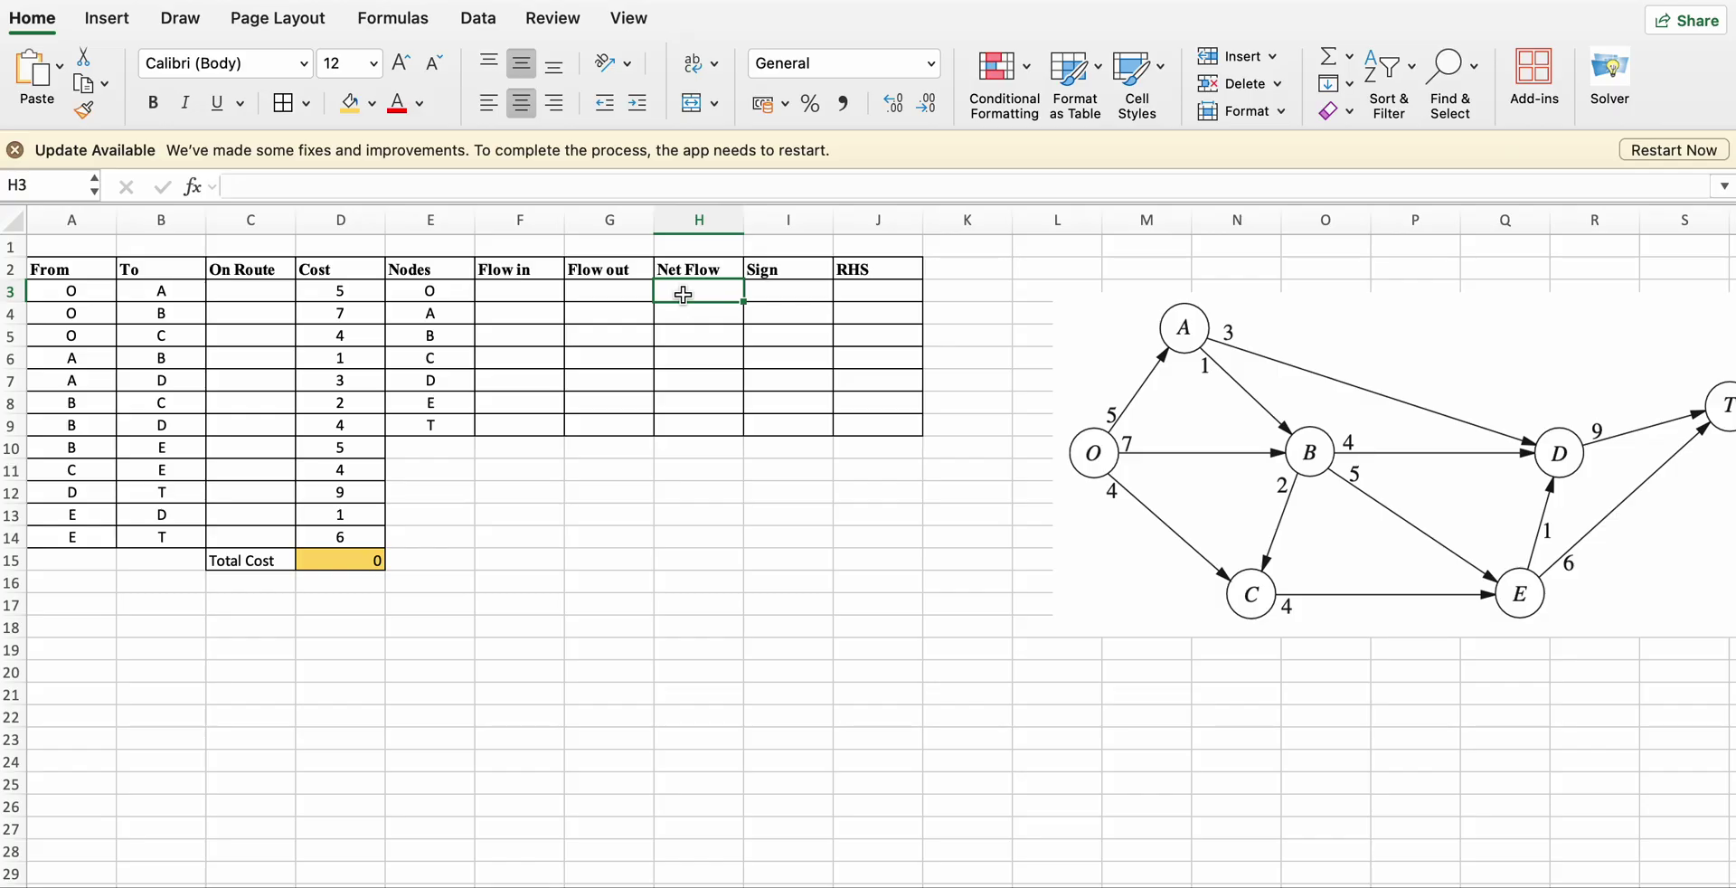
Enter =G3-F3 in H3 so node O's net flow is flow out minus flow in.
{"action": "type", "text": "="}
{"action": "left_click", "coordinate": [613, 291]}
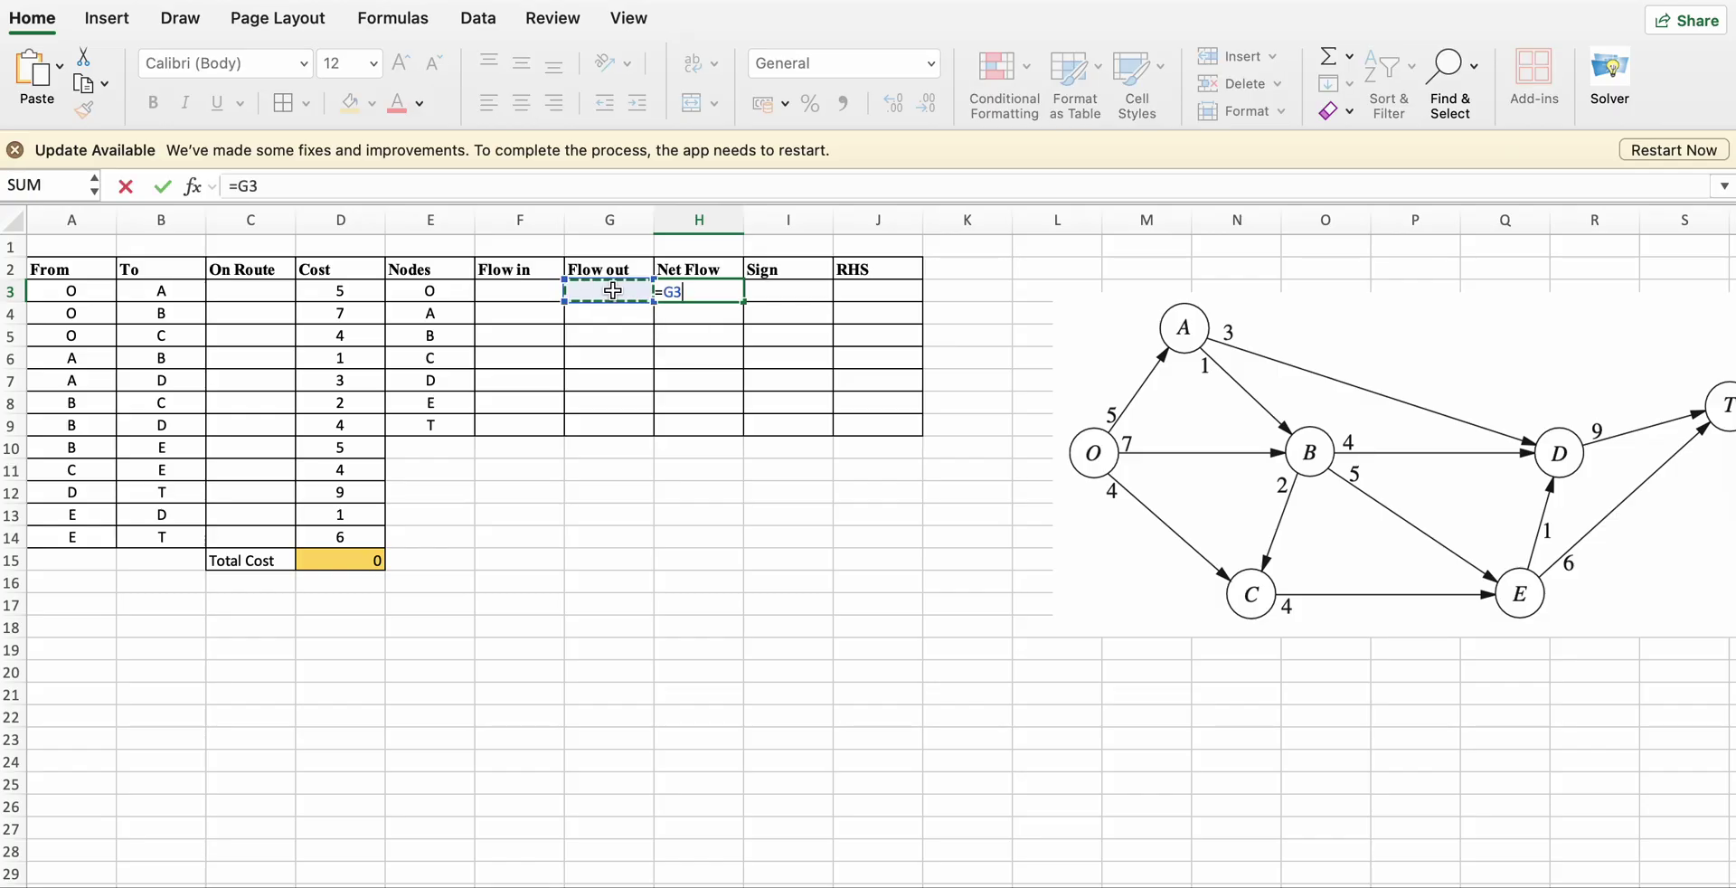
{"action": "type", "text": "-"}
{"action": "left_click", "coordinate": [524, 286]}
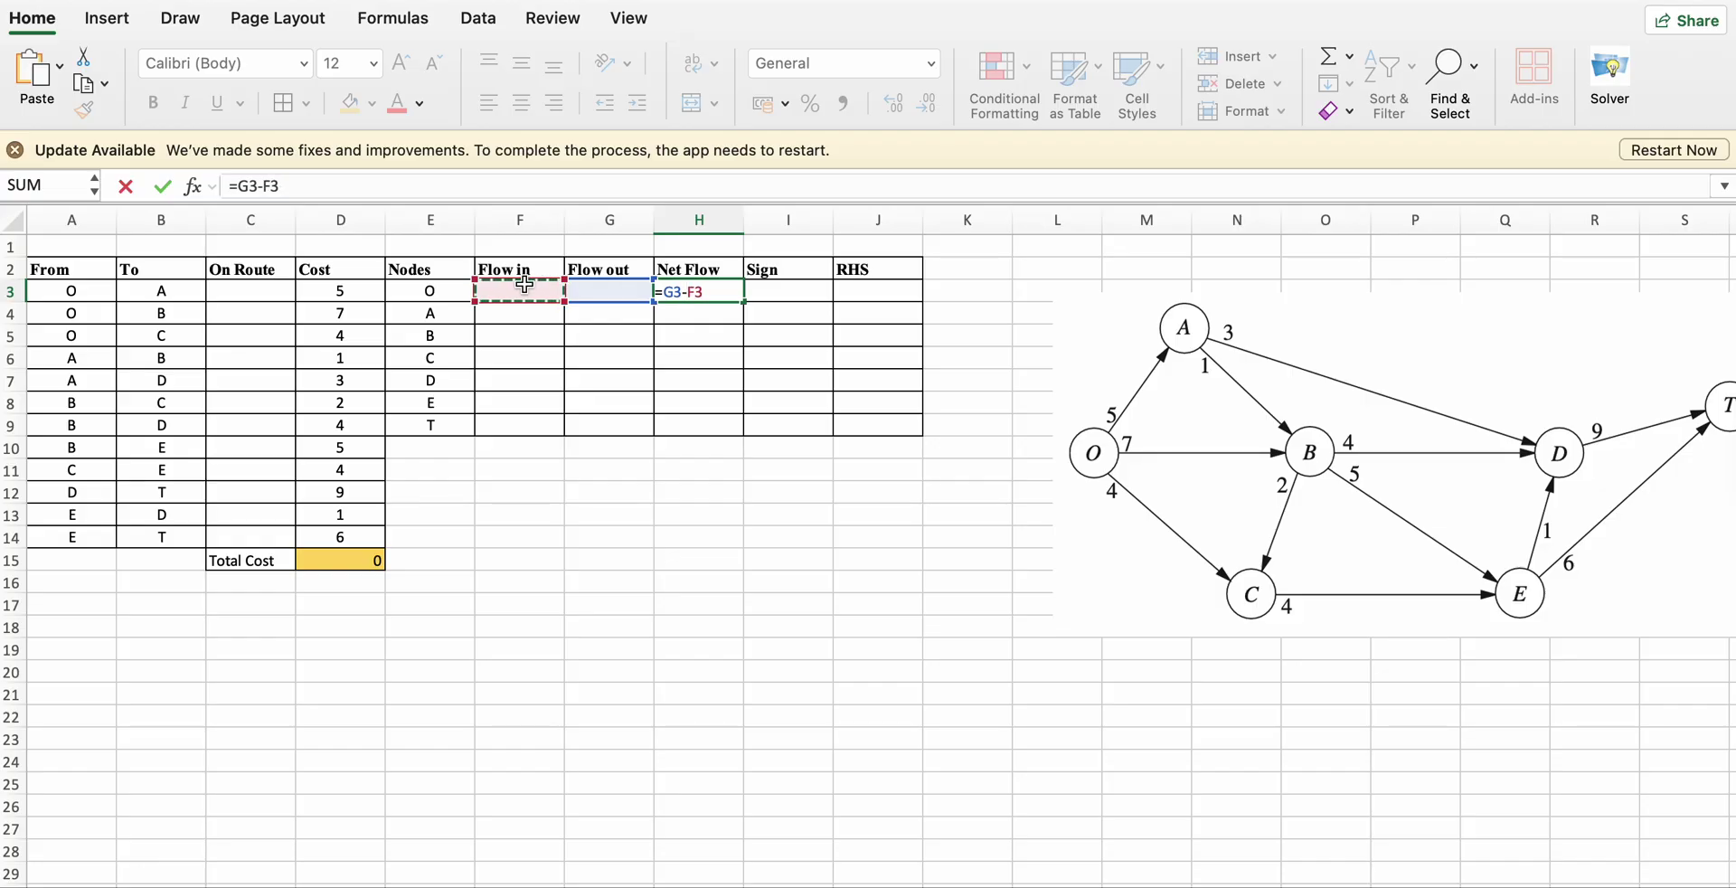
{"action": "key", "text": "Return"}
{"action": "left_click", "coordinate": [729, 298]}
Fill the net flow formula down to H9 and put '=' in I3:I9.
{"action": "left_click_drag", "start_coordinate": [744, 302], "coordinate": [732, 430]}
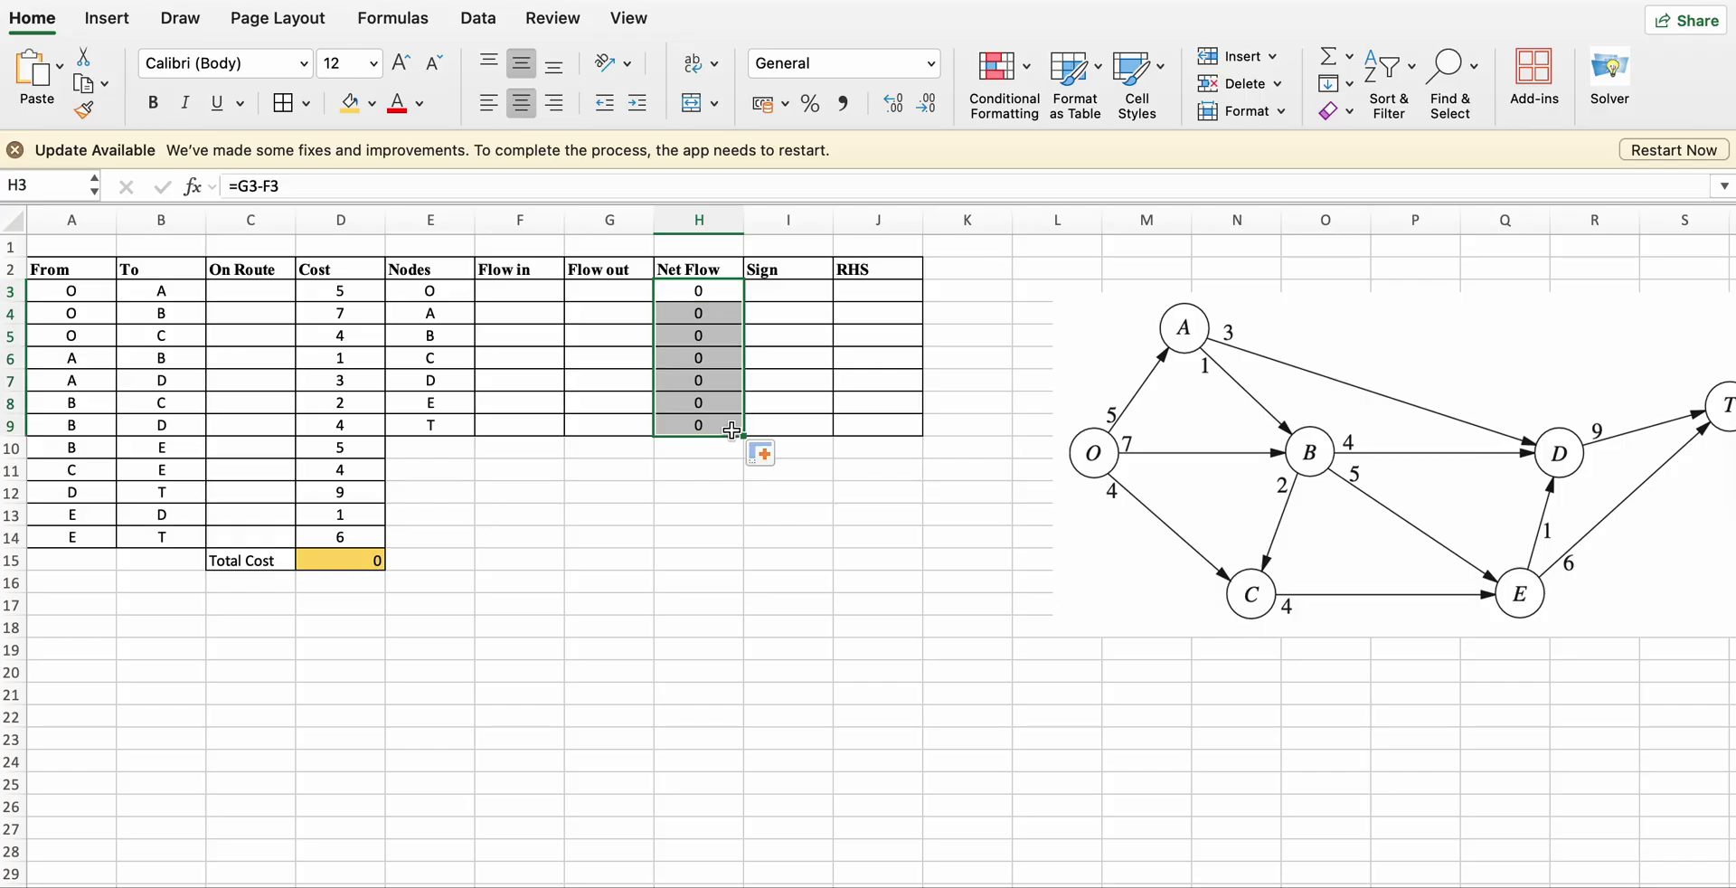
{"action": "left_click", "coordinate": [787, 291]}
{"action": "type", "text": "="}
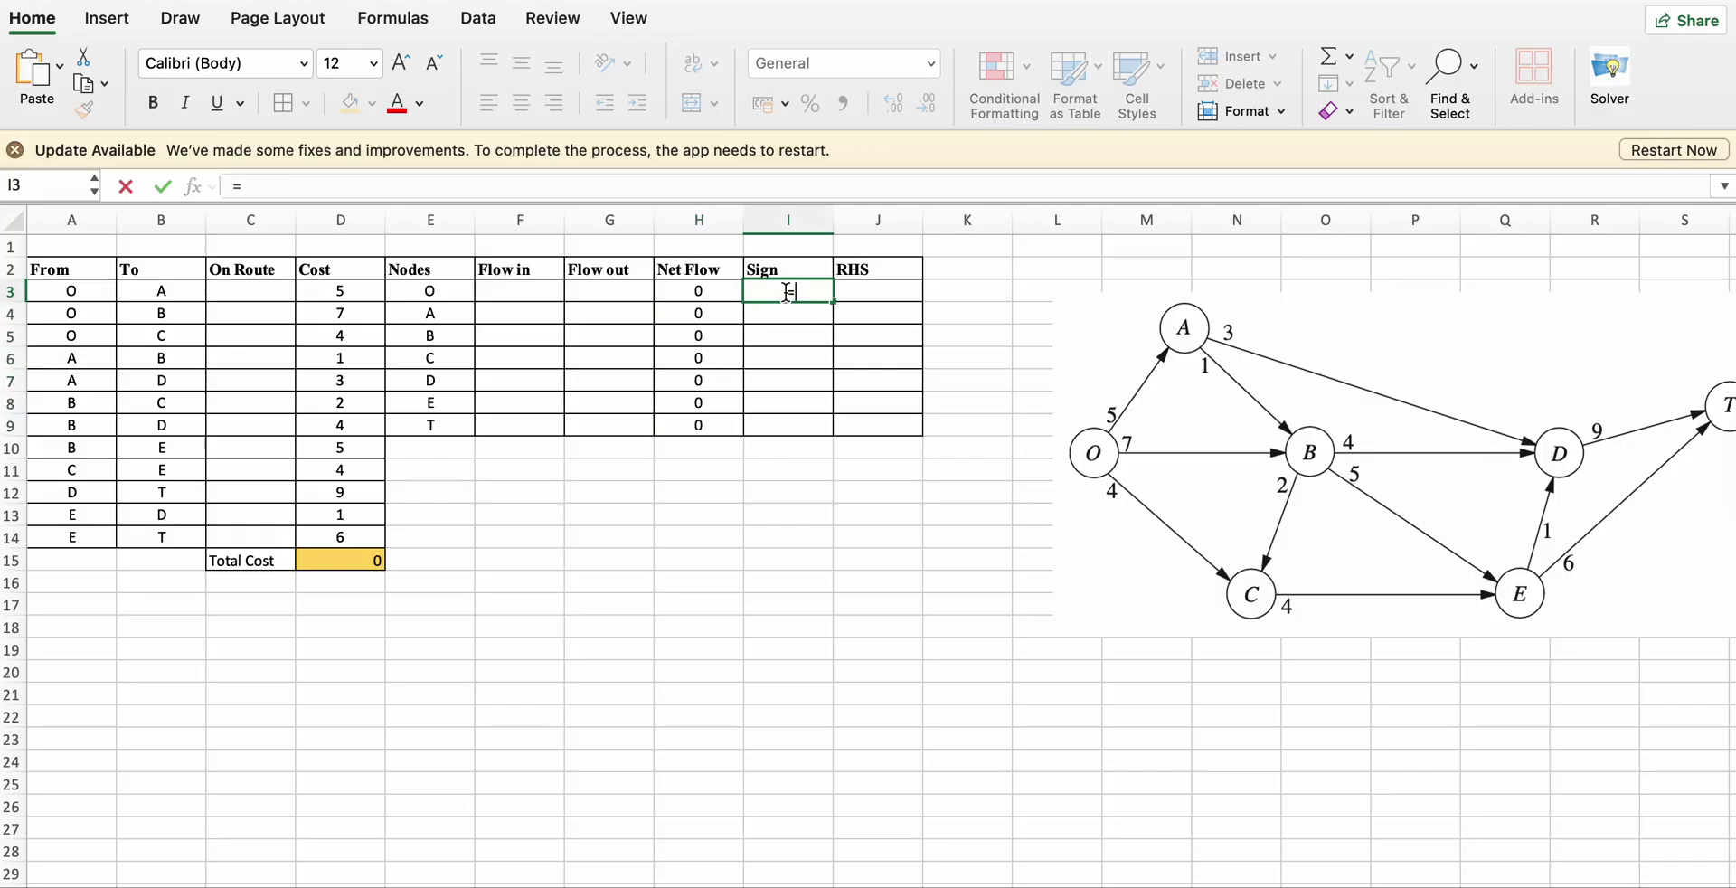
{"action": "left_click_drag", "start_coordinate": [833, 302], "coordinate": [815, 431]}
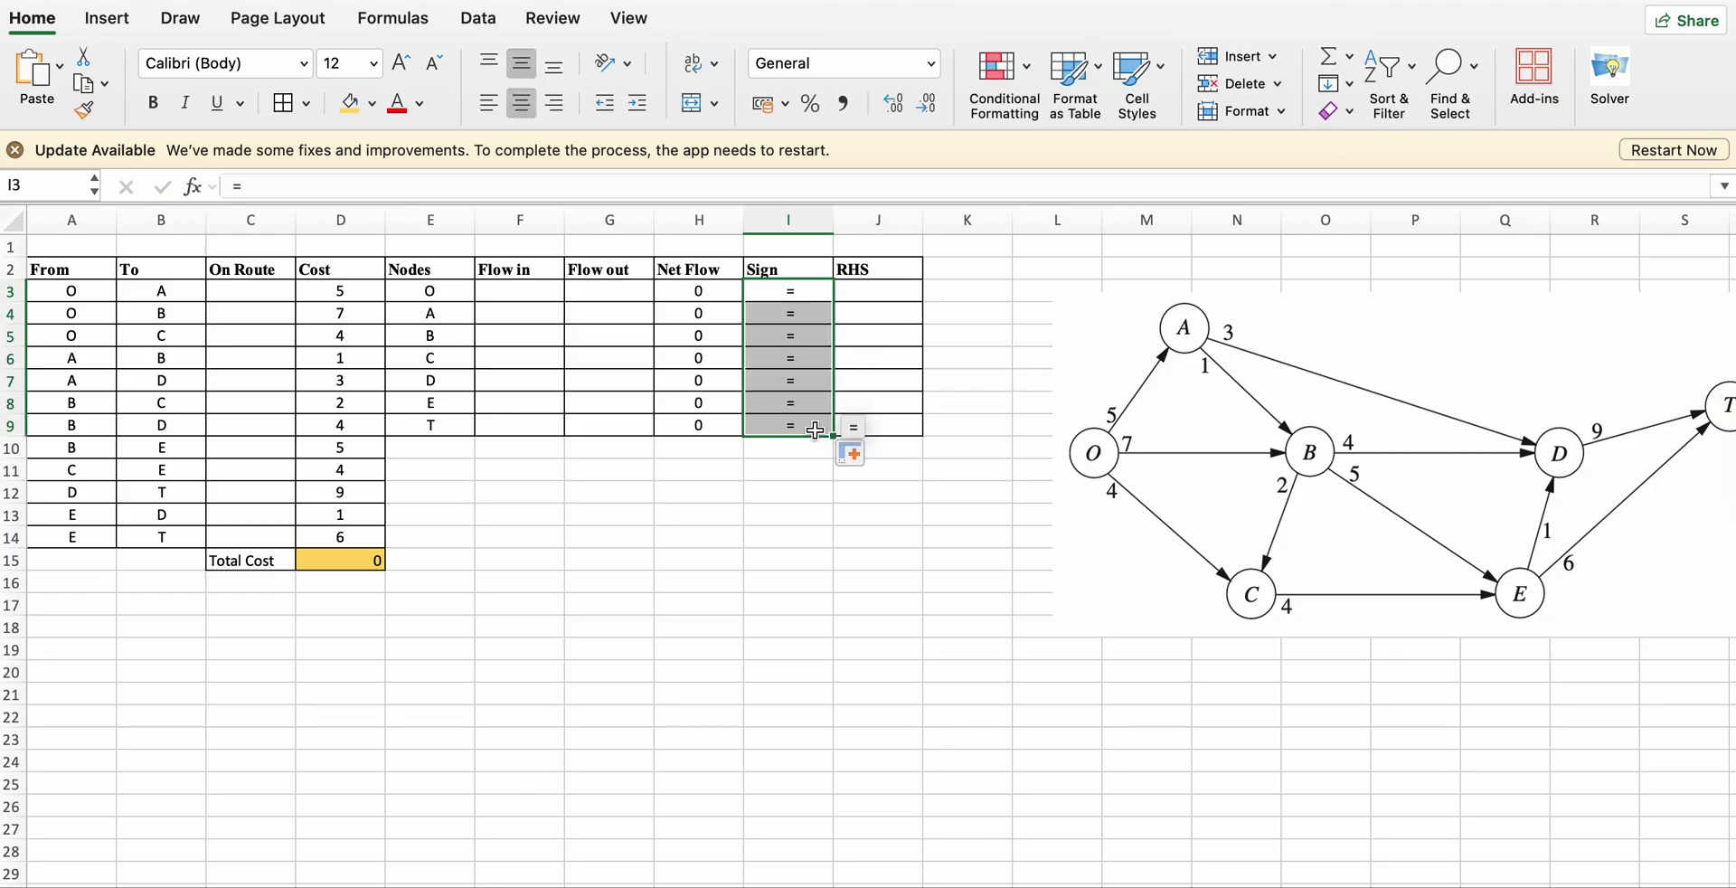
{"action": "left_click", "coordinate": [873, 294]}
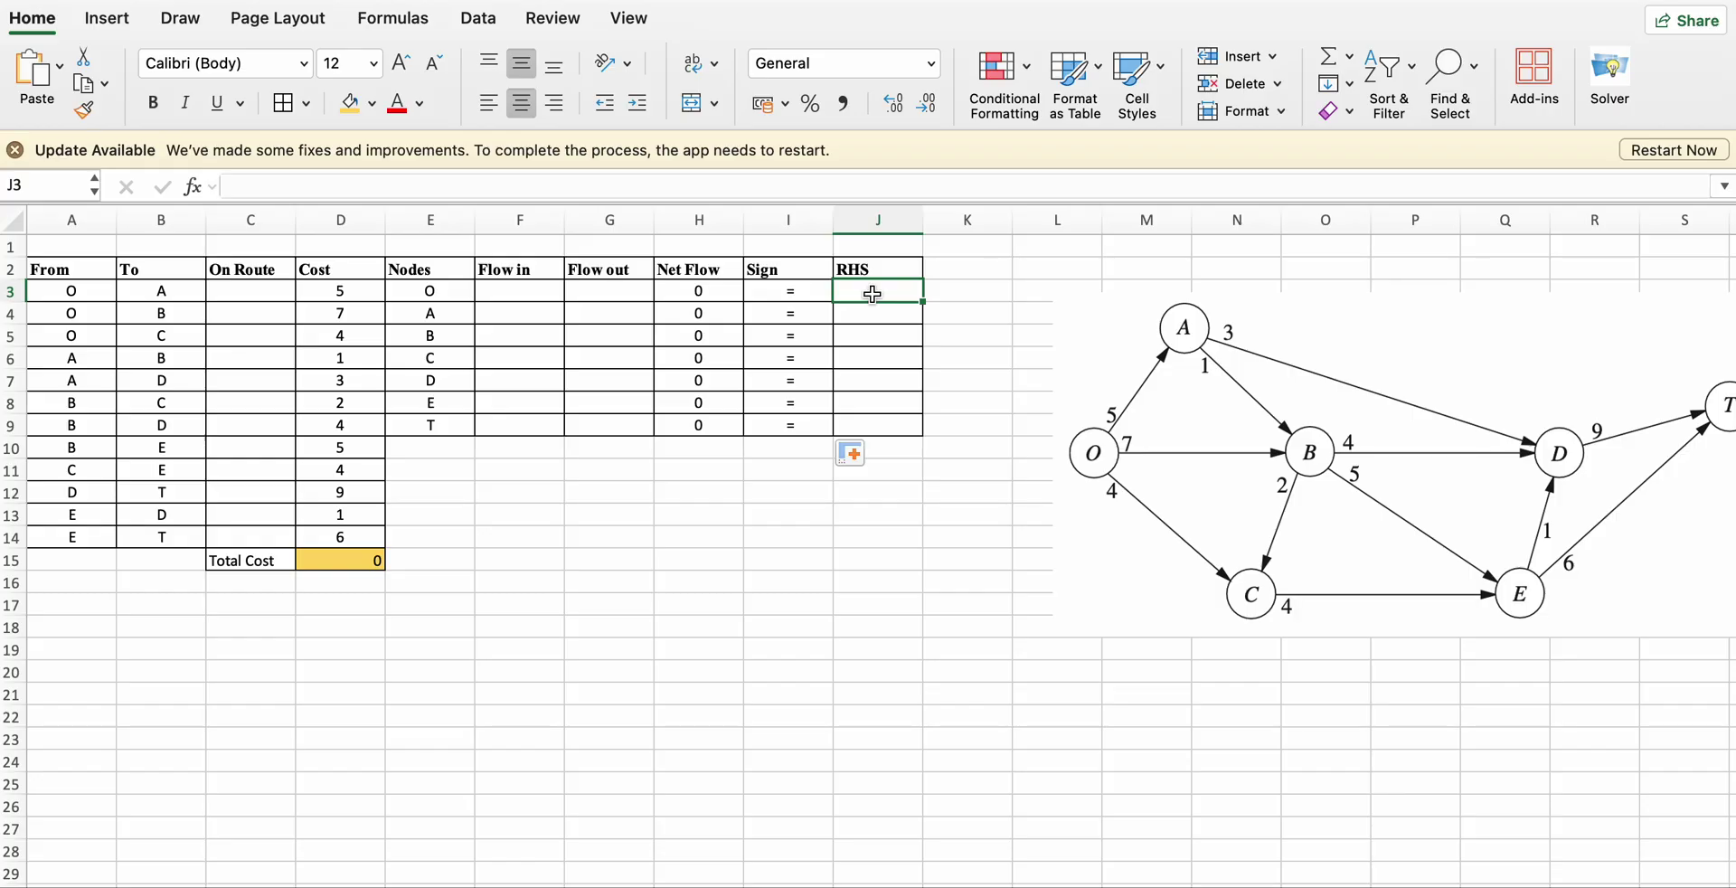
Enter RHS values 1 in J3, -1 in J9, and 0 in J4 through J8.
{"action": "type", "text": "1"}
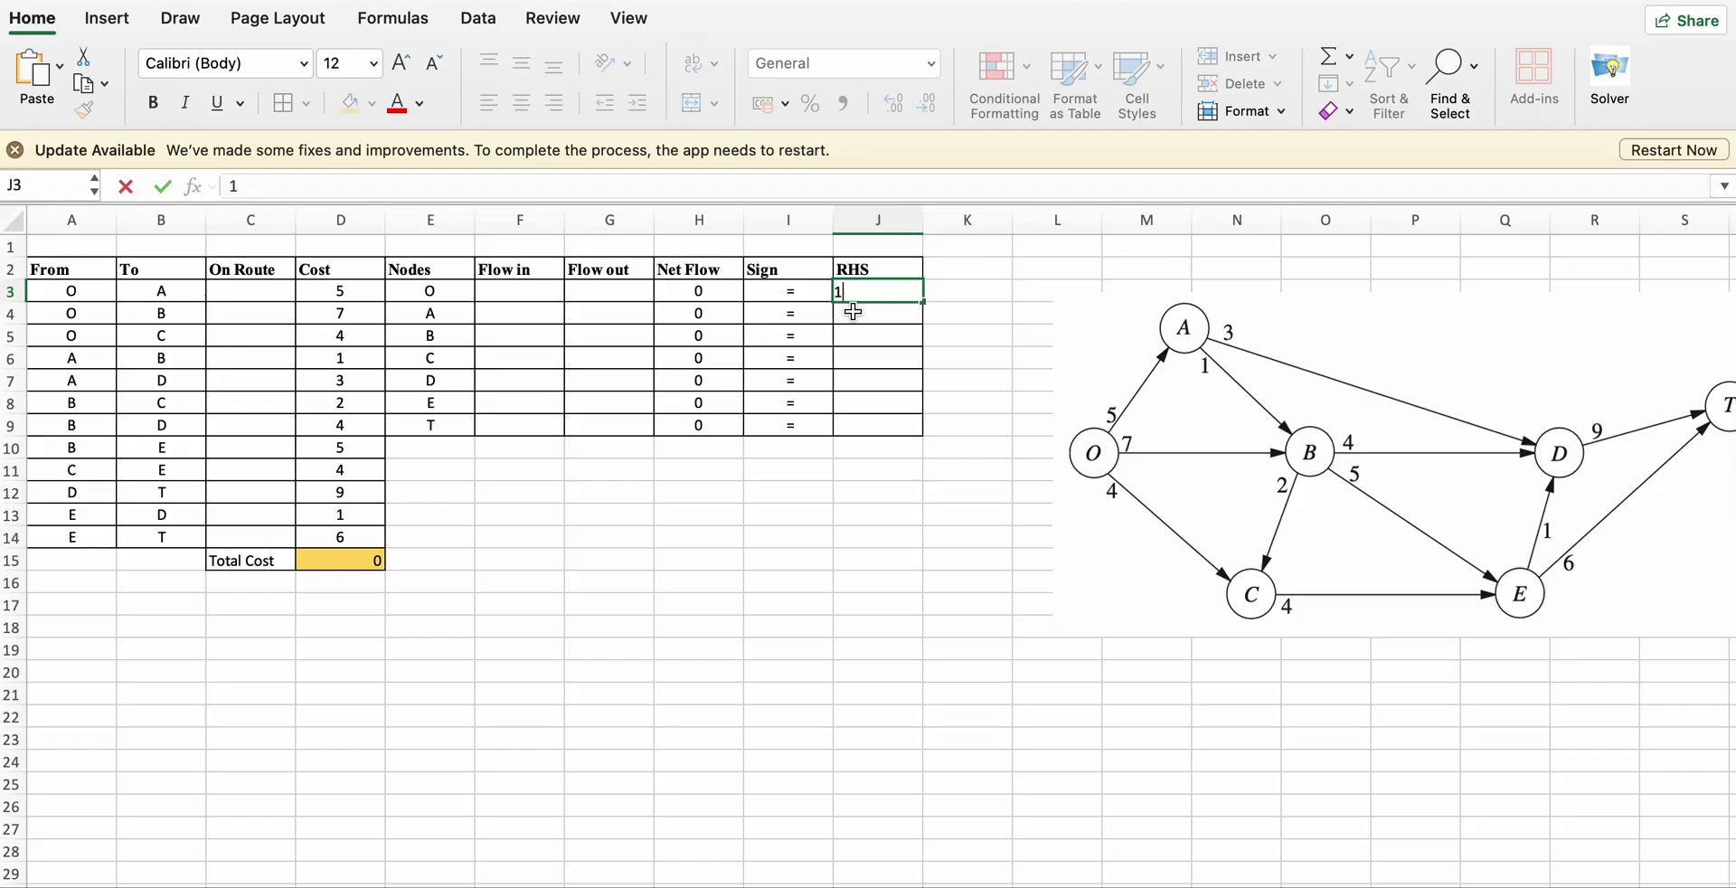
{"action": "left_click", "coordinate": [879, 425]}
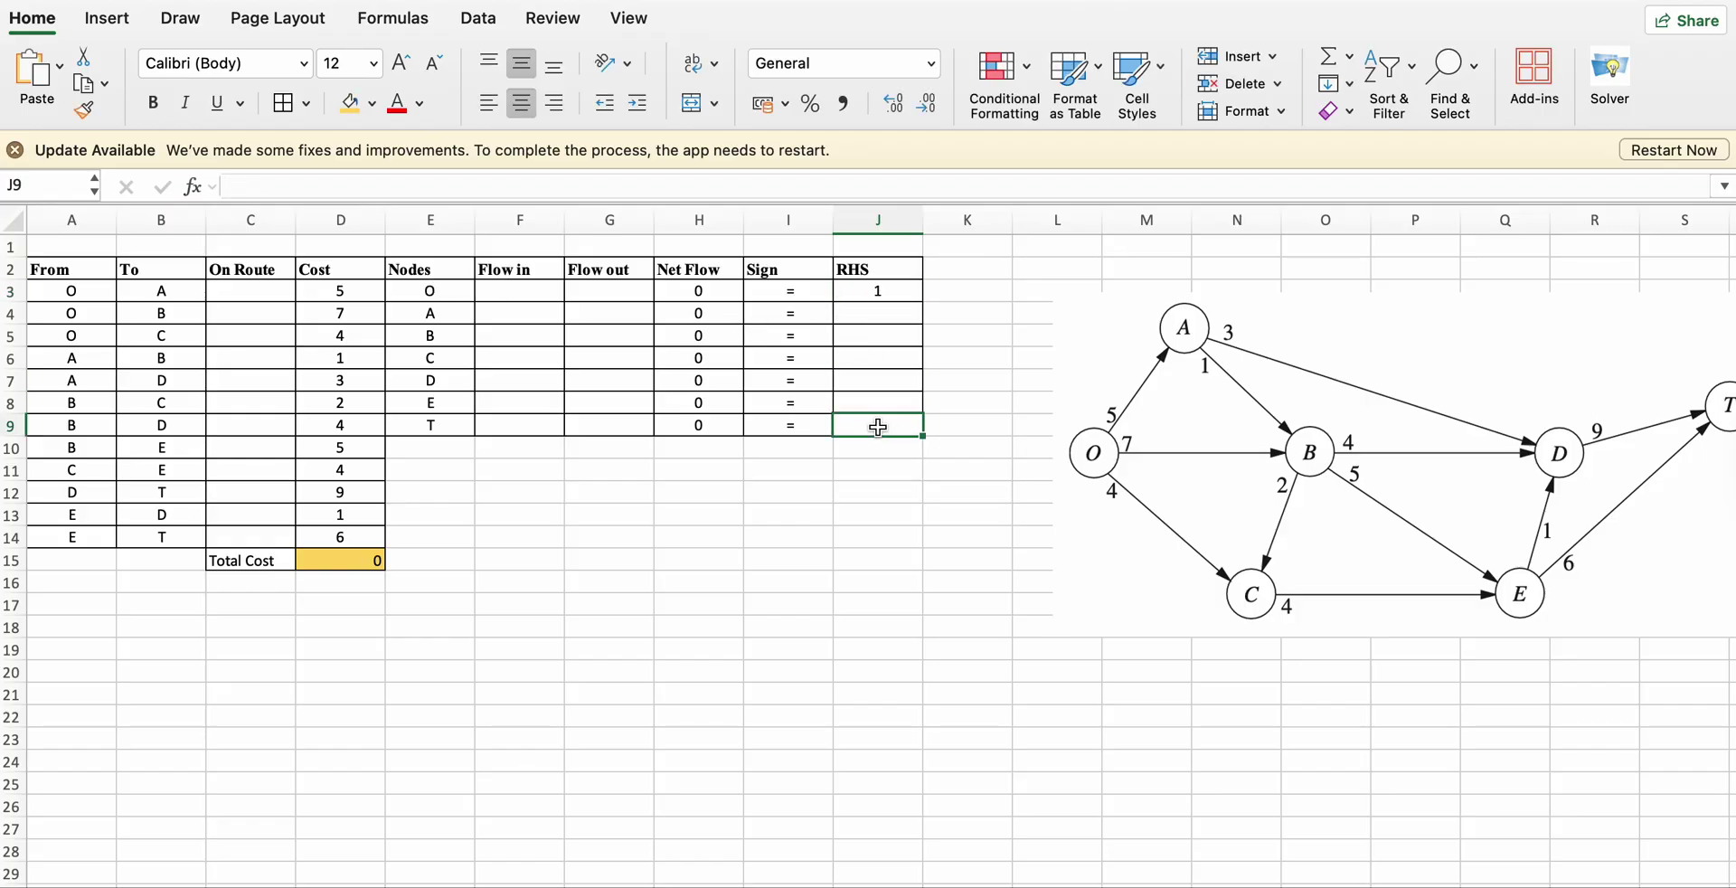
{"action": "type", "text": "-1"}
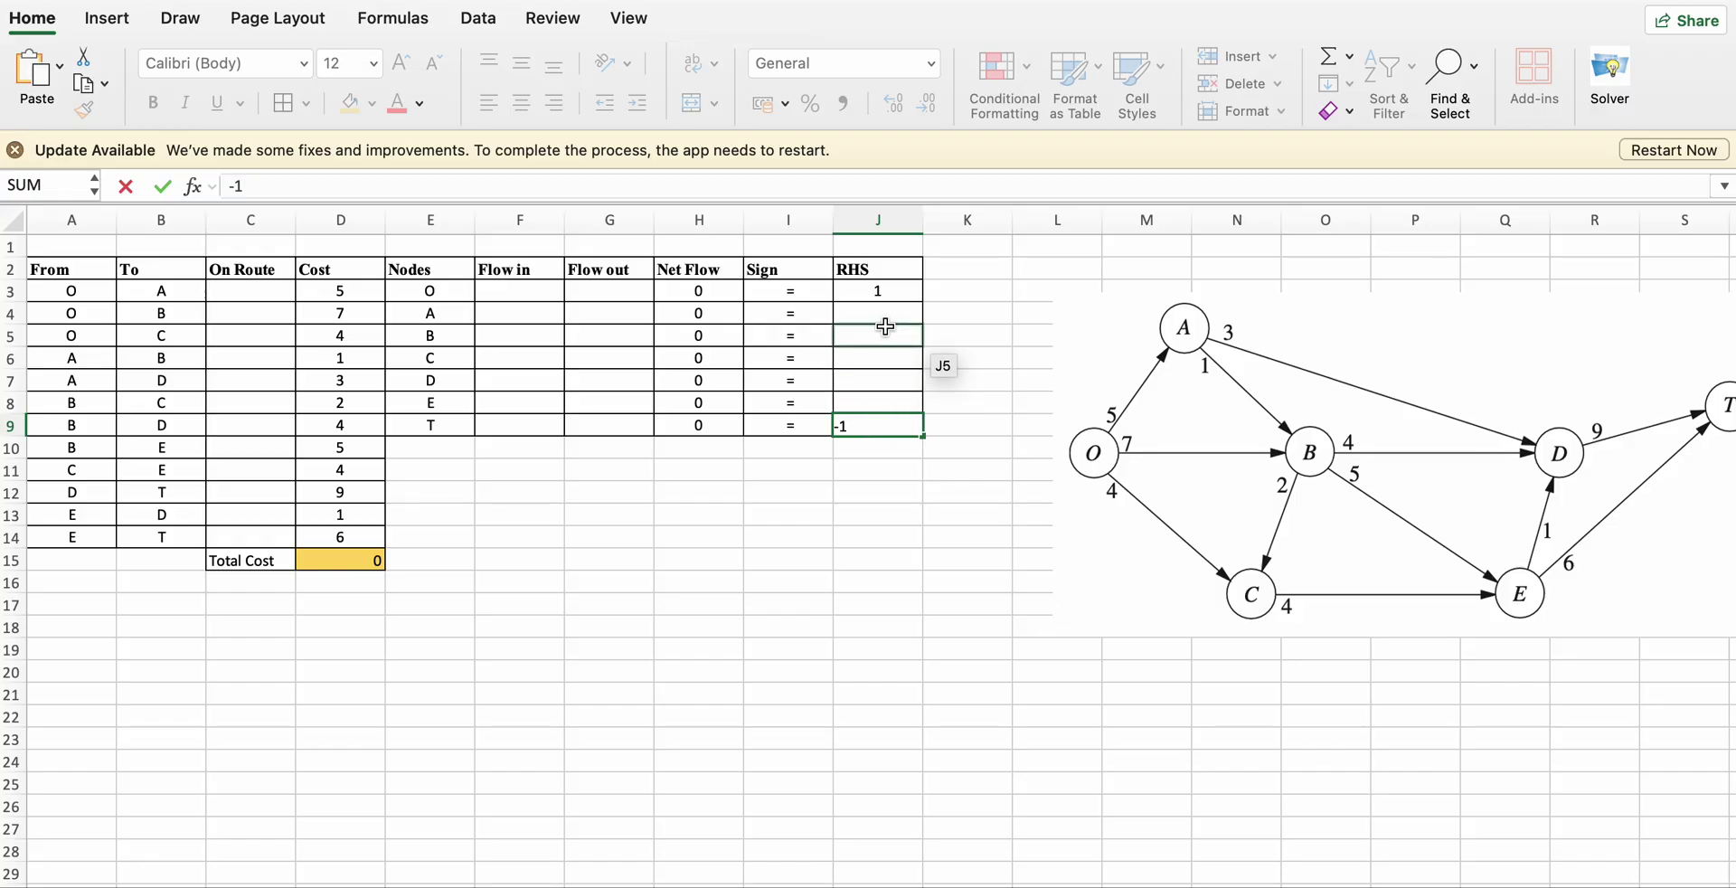
{"action": "left_click", "coordinate": [882, 316]}
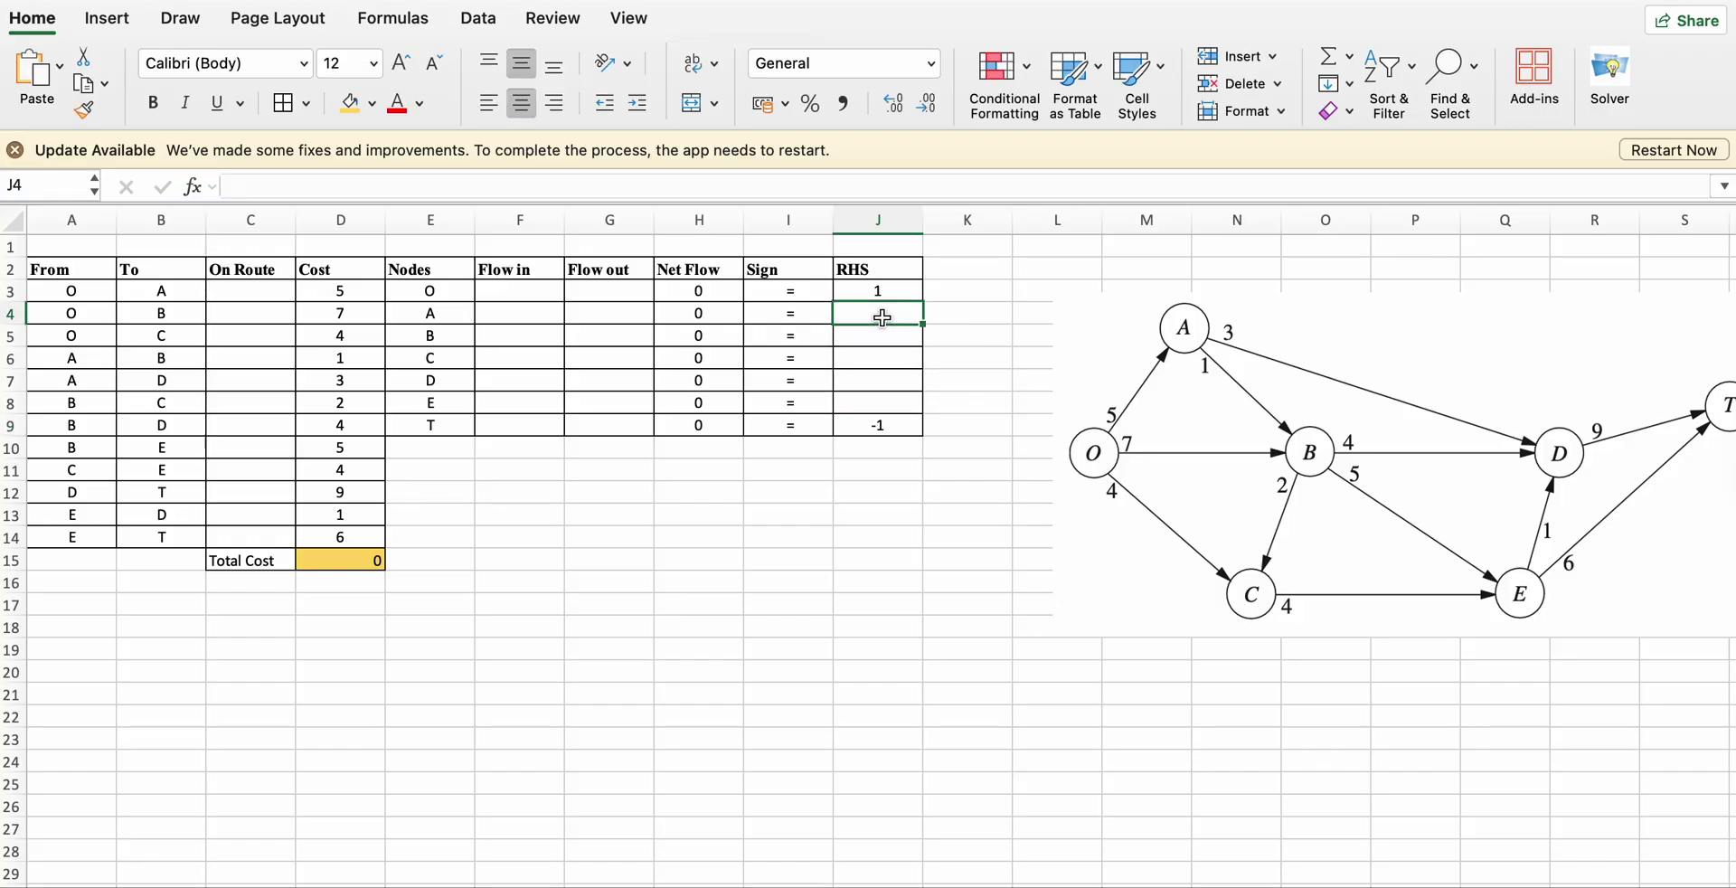
{"action": "type", "text": "0"}
{"action": "key", "text": "Return"}
{"action": "type", "text": "0"}
{"action": "key", "text": "Return"}
{"action": "type", "text": "0"}
{"action": "key", "text": "Return"}
{"action": "type", "text": "0 0"}
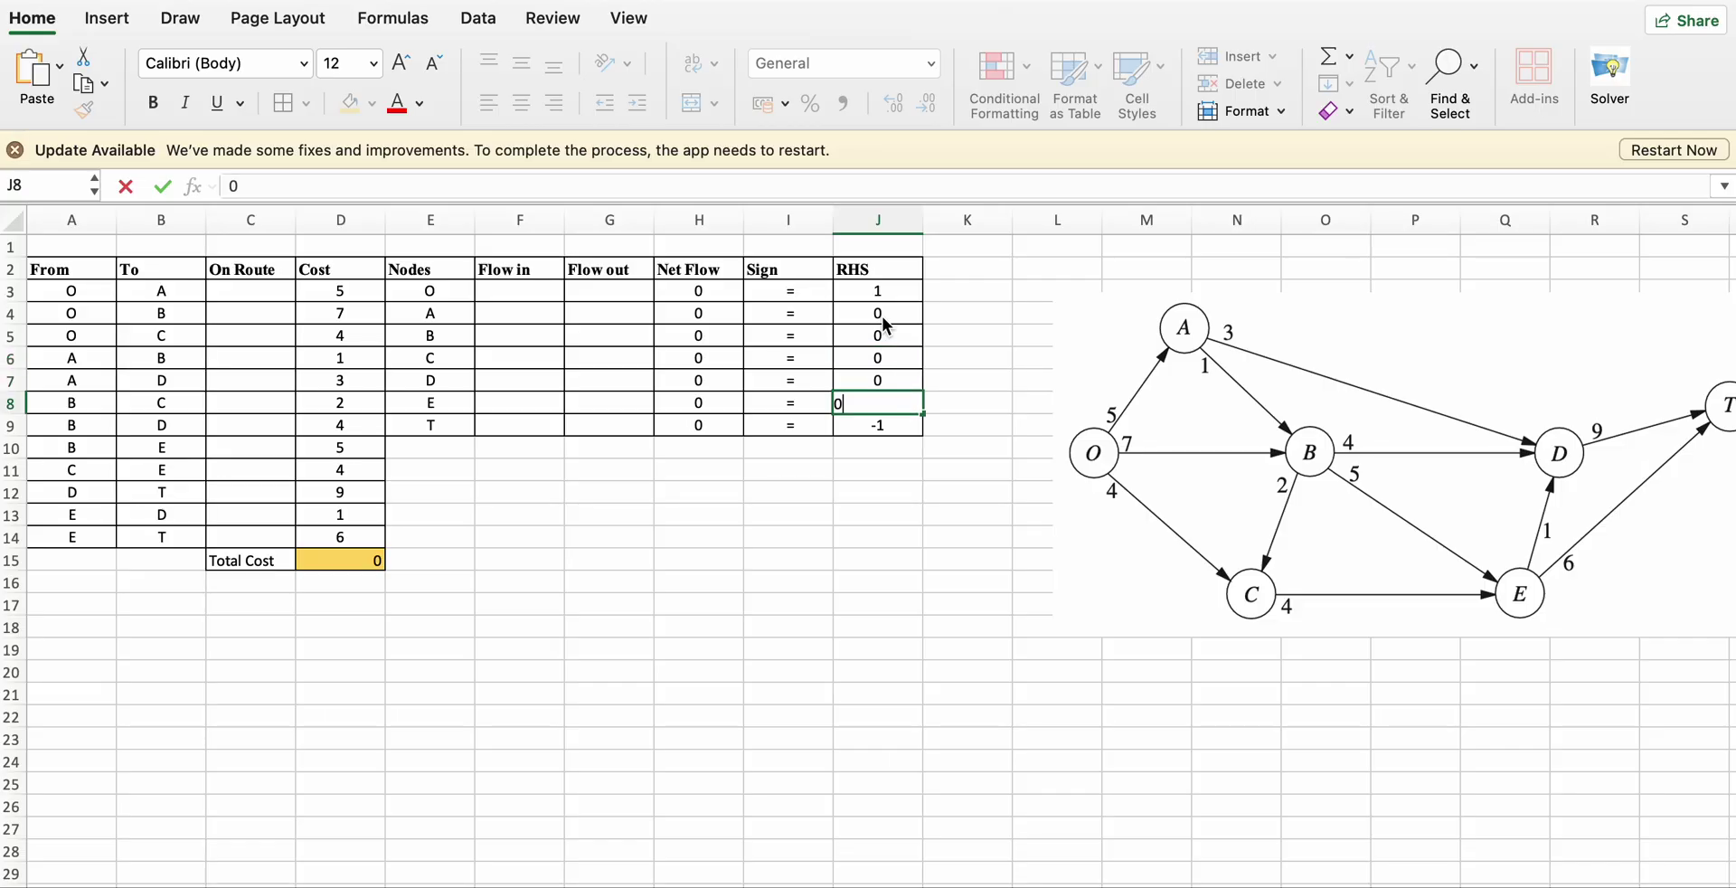
{"action": "key", "text": "Return"}
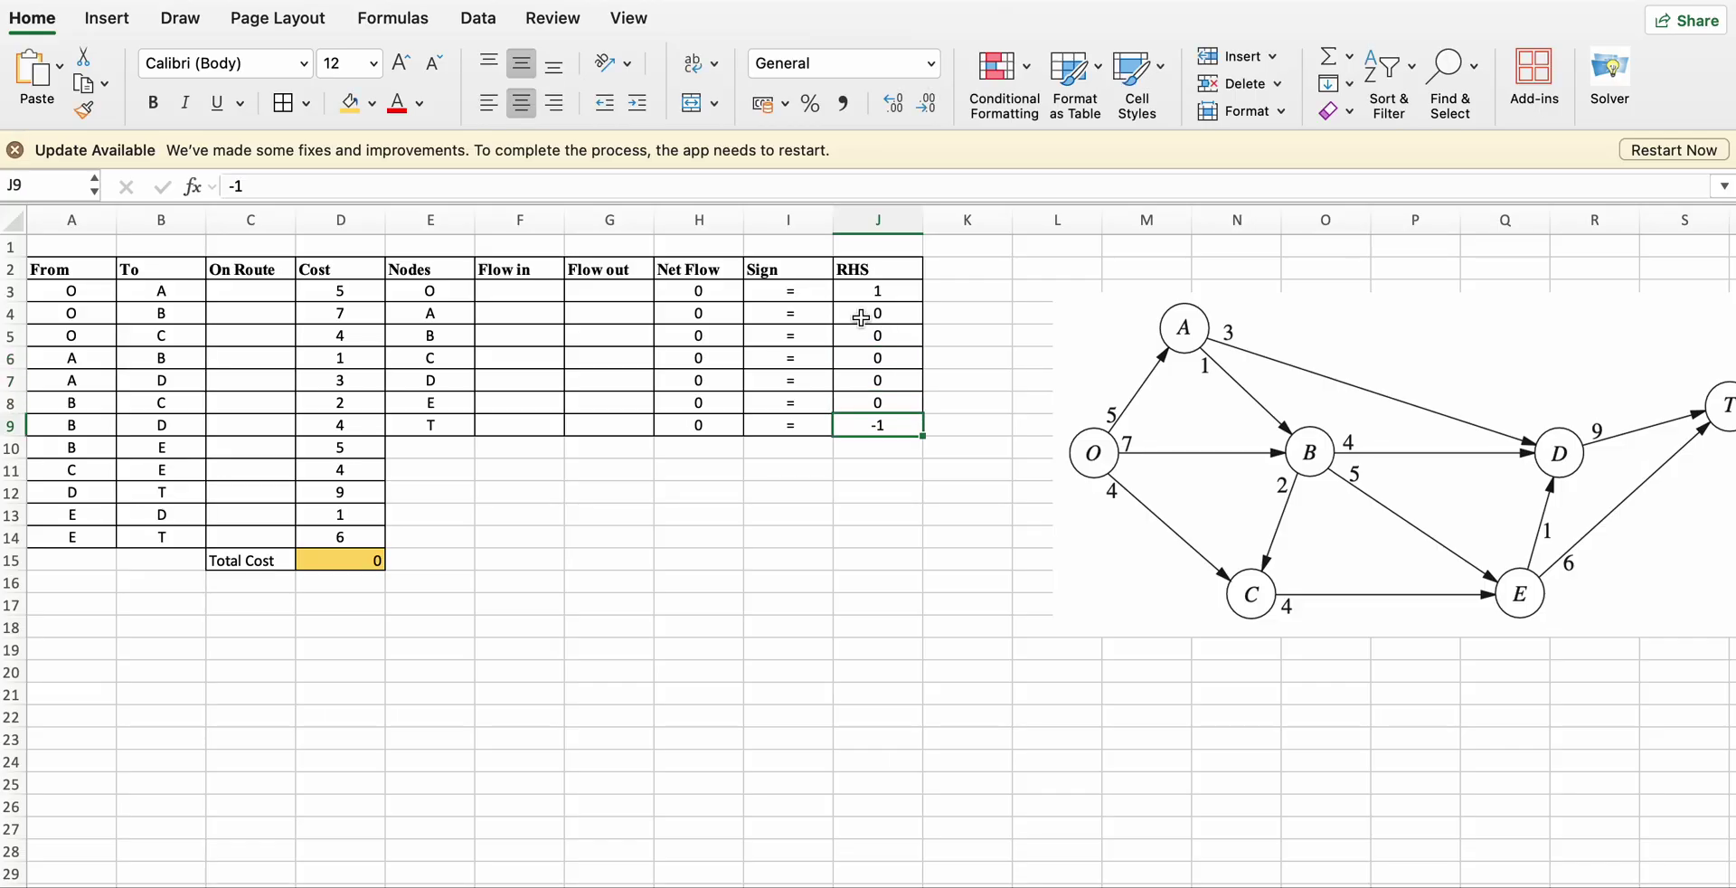
{"action": "left_click", "coordinate": [503, 297]}
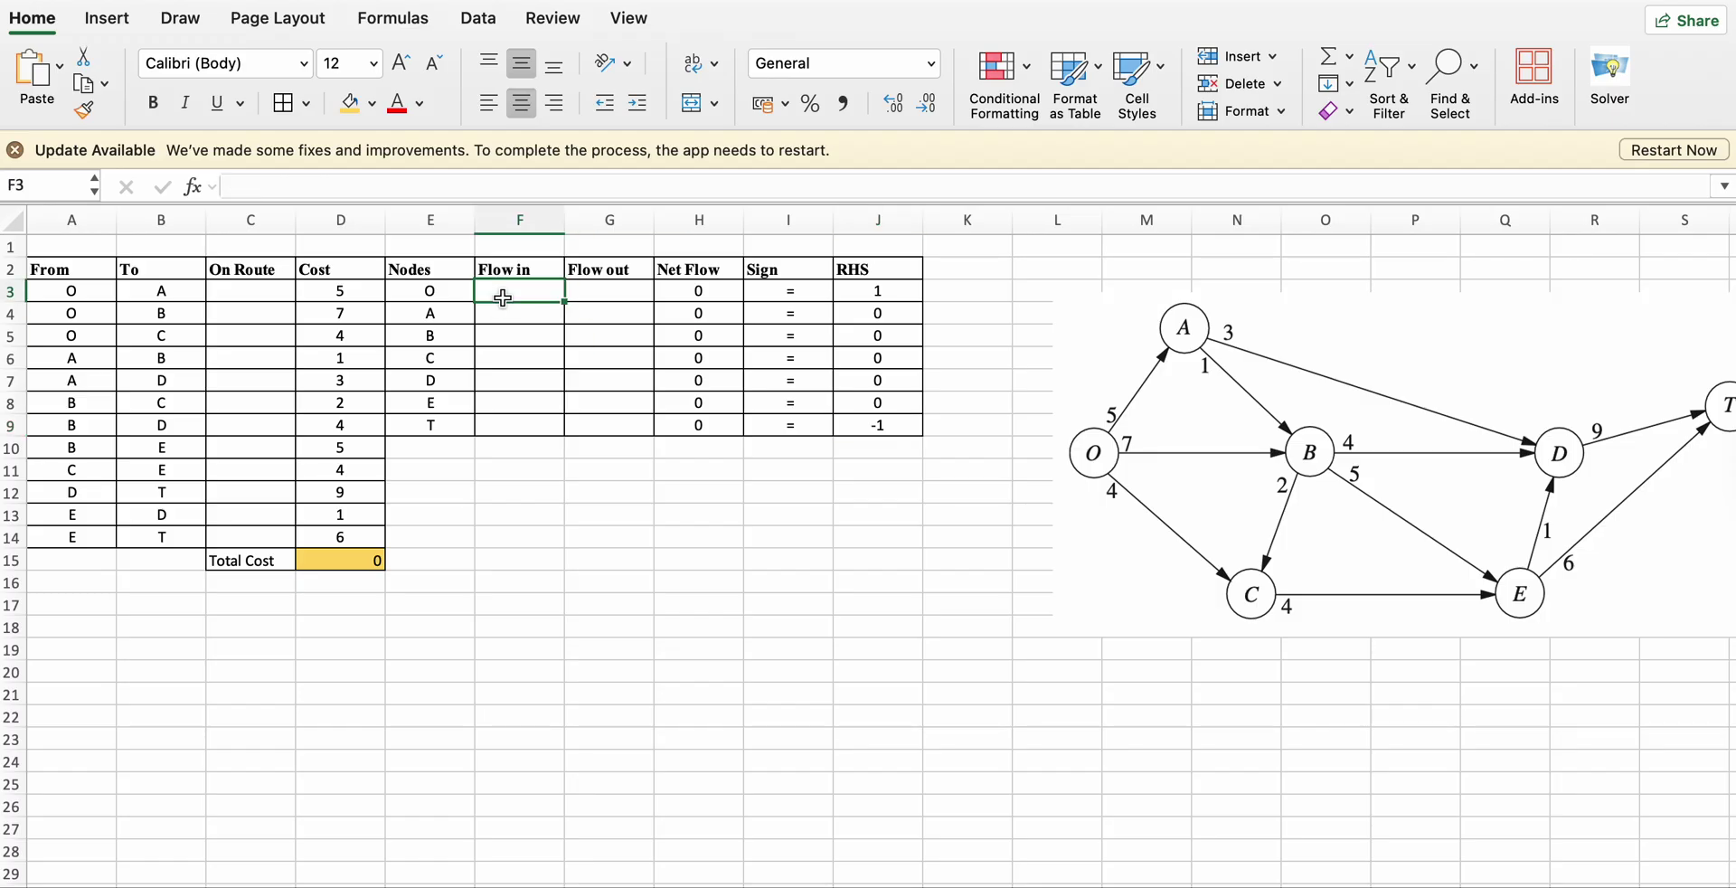
{"action": "type", "text": "=su"}
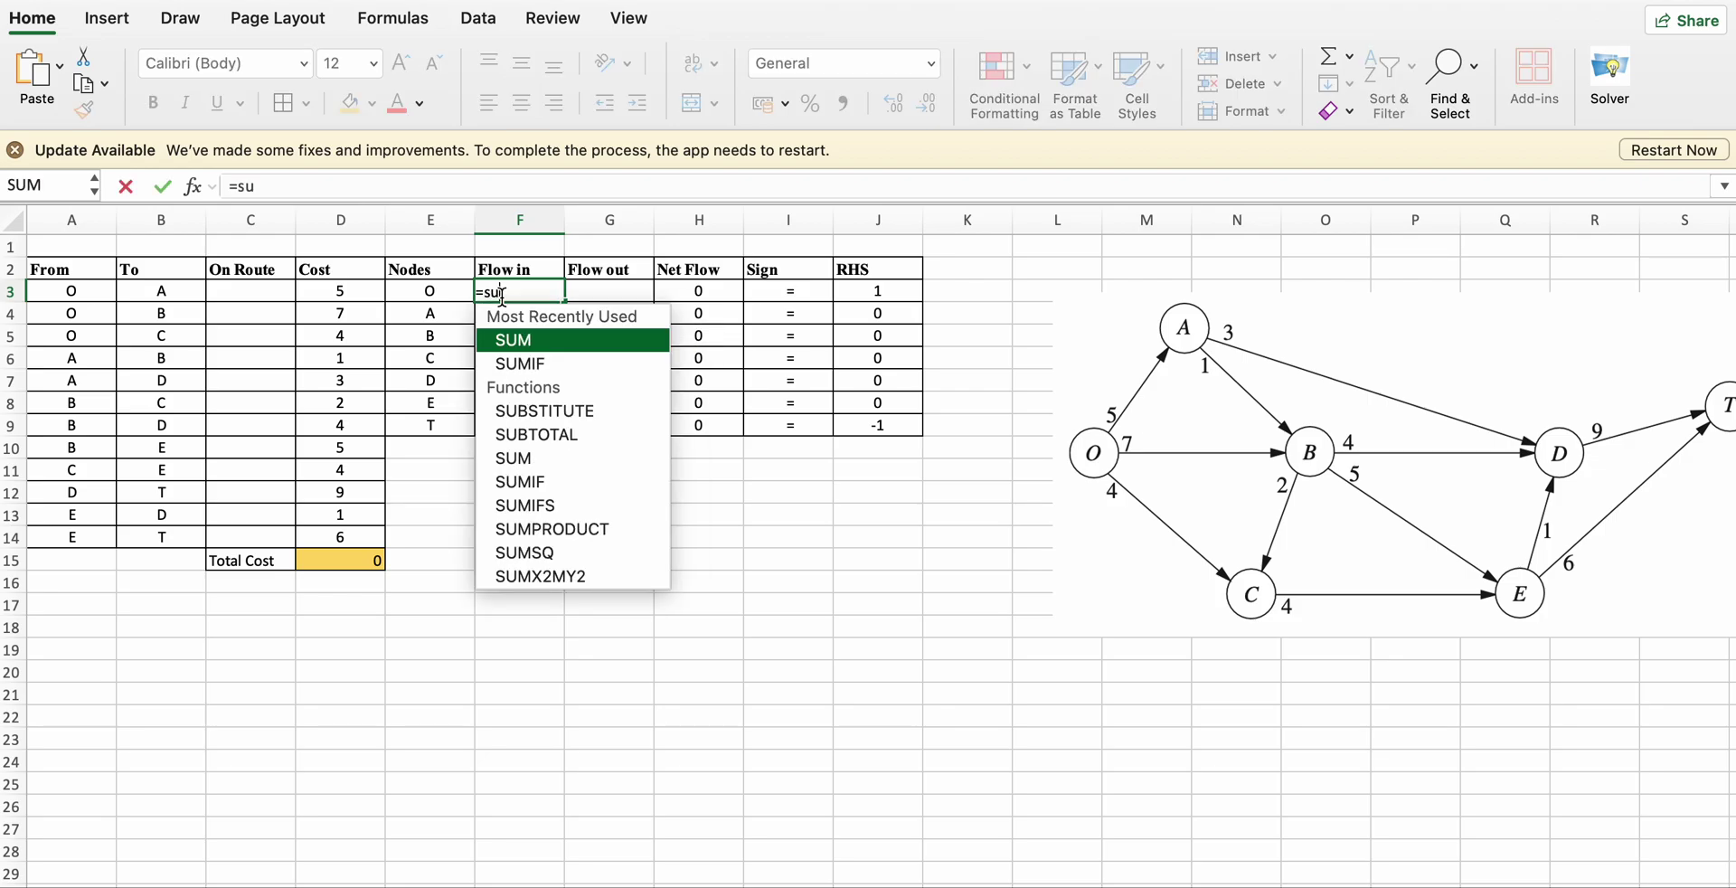
{"action": "type", "text": "mif"}
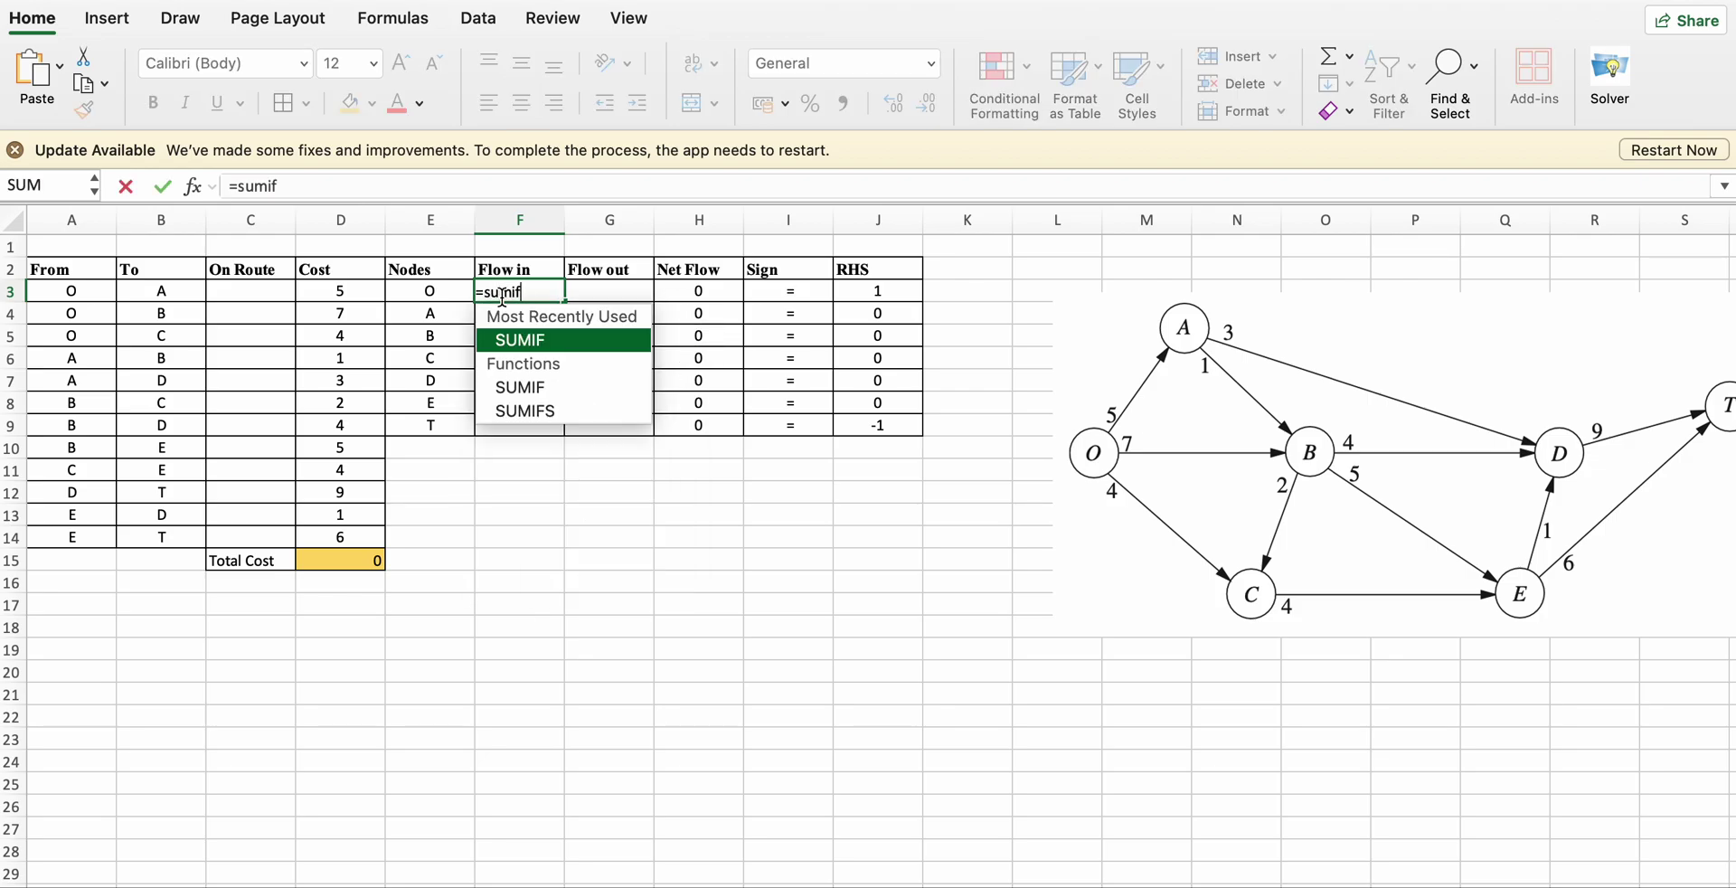
{"action": "type", "text": "("}
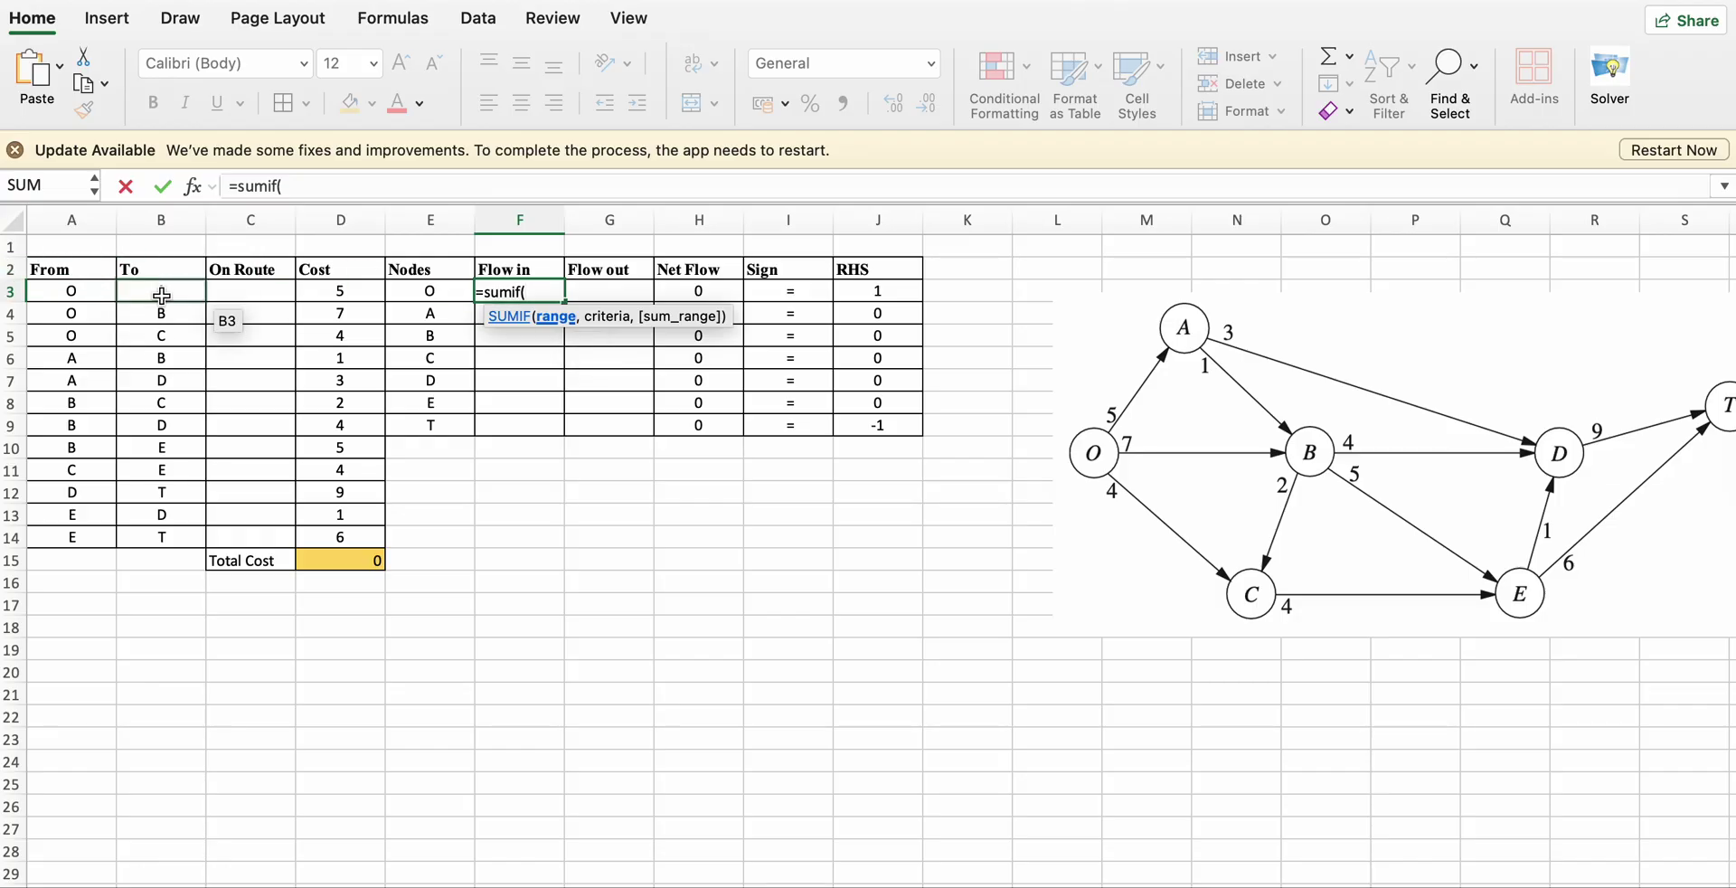
{"action": "left_click_drag", "start_coordinate": [162, 295], "coordinate": [174, 531]}
{"action": "type", "text": ","}
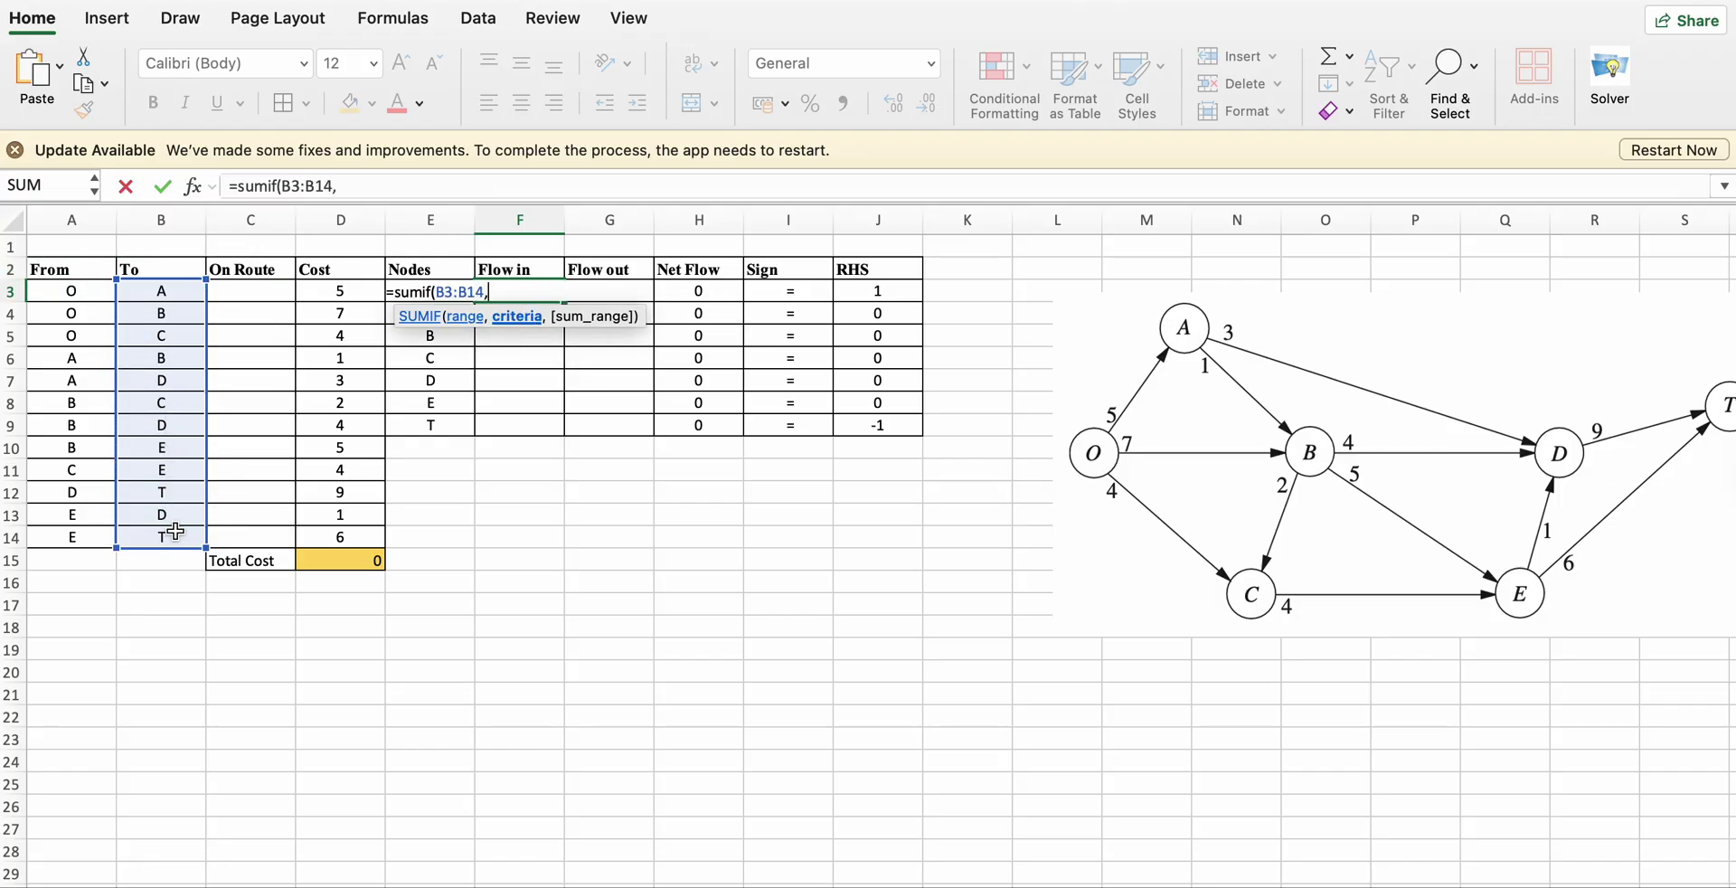
{"action": "left_click", "coordinate": [409, 291]}
{"action": "key", "text": "BackSpace"}
{"action": "key", "text": "BackSpace"}
{"action": "key", "text": "BackSpace"}
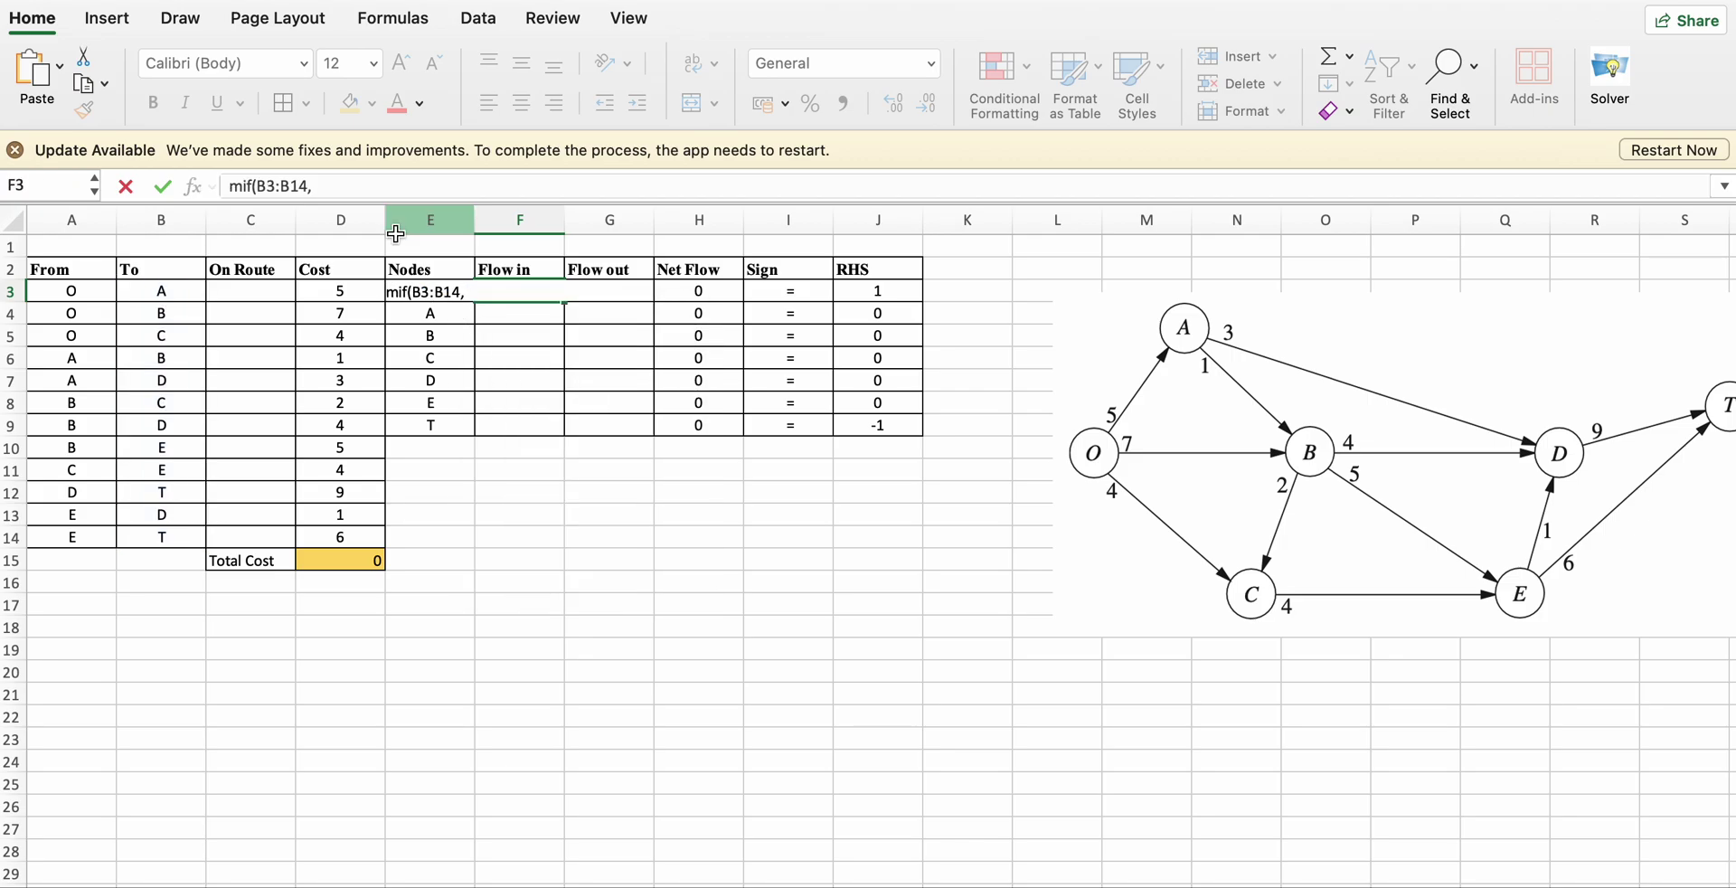
{"action": "left_click", "coordinate": [337, 188]}
{"action": "key", "text": "super+a"}
{"action": "key", "text": "BackSpace"}
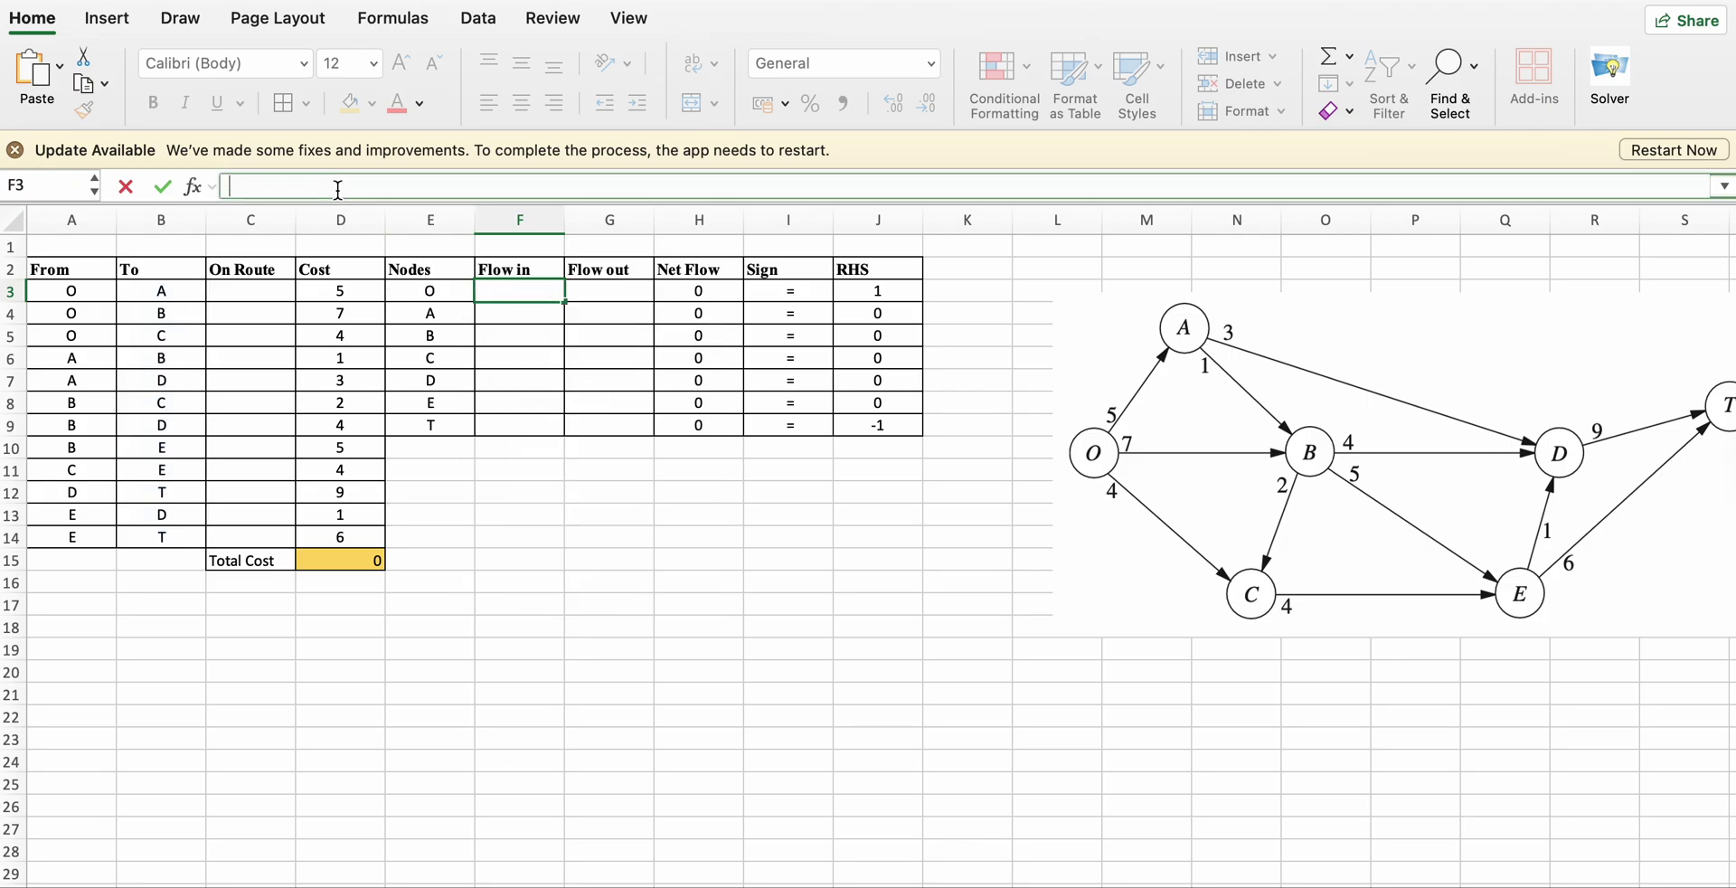
Insert a blank column F between Nodes and Flow in, leaving G3 empty.
{"action": "right_click", "coordinate": [497, 224]}
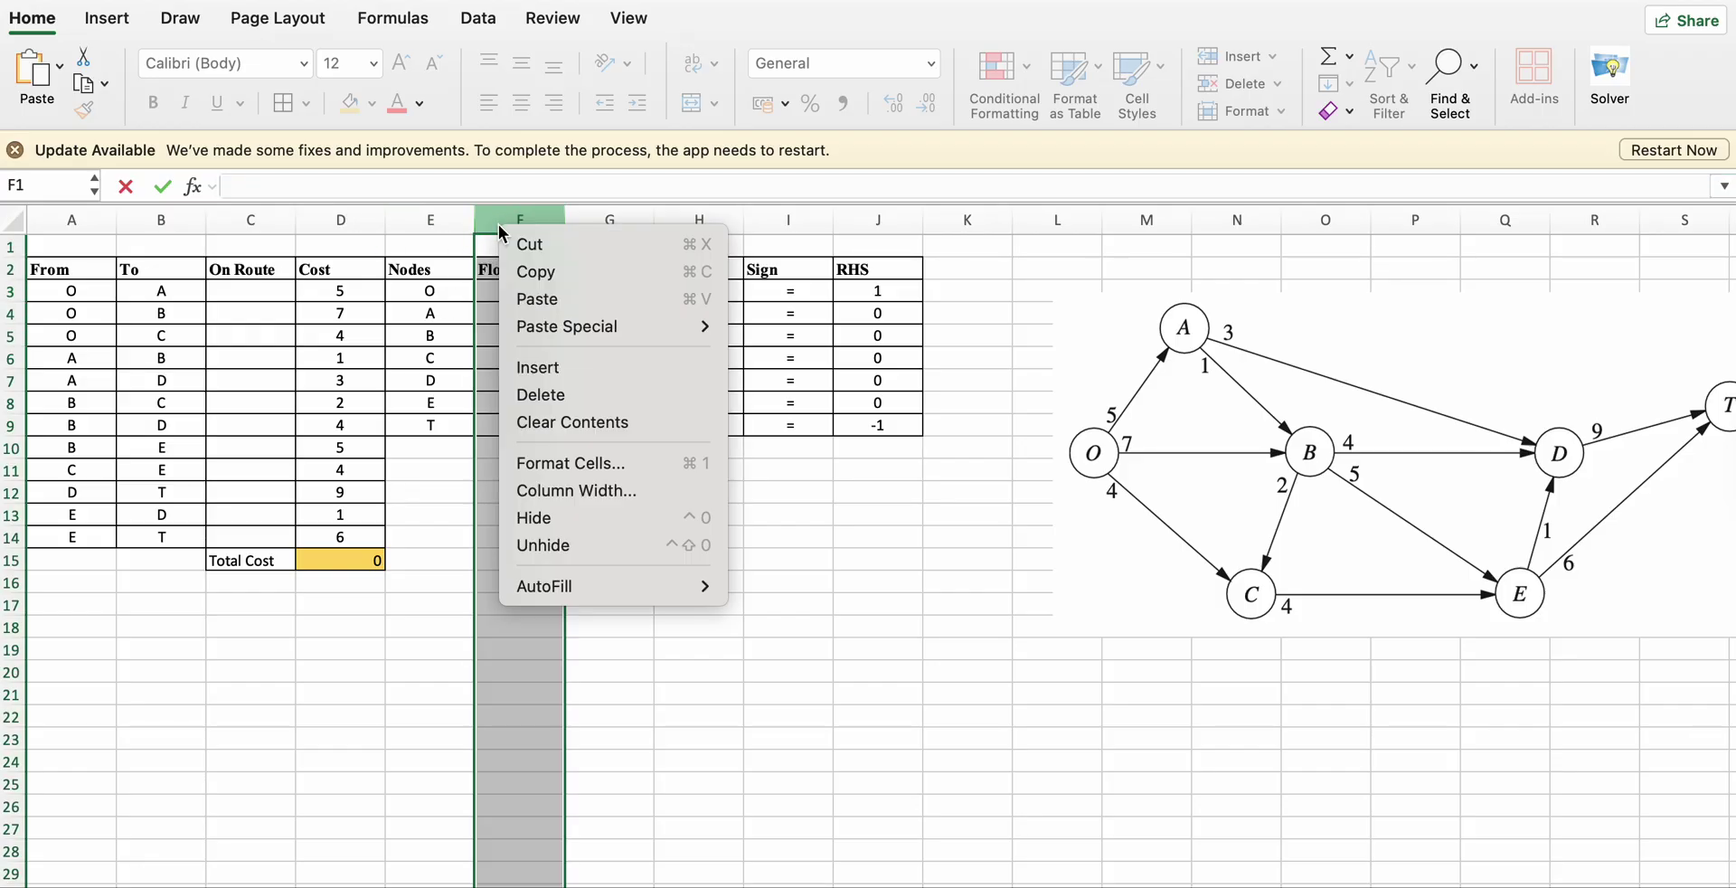
{"action": "left_click", "coordinate": [553, 367]}
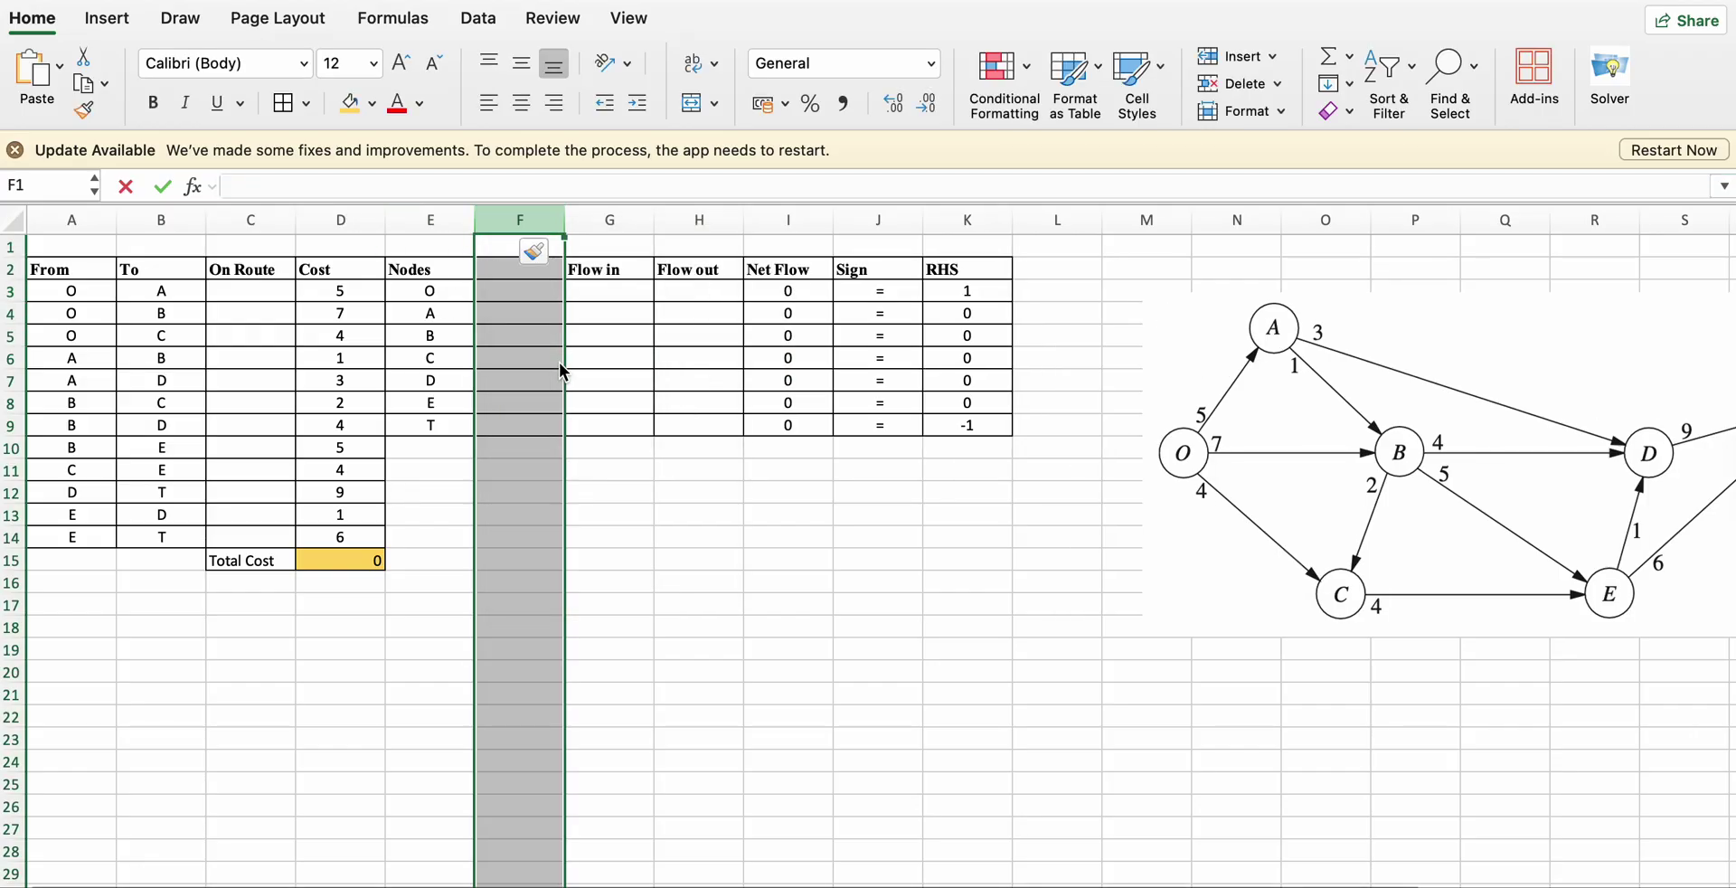
{"action": "left_click", "coordinate": [589, 286]}
{"action": "type", "text": "="}
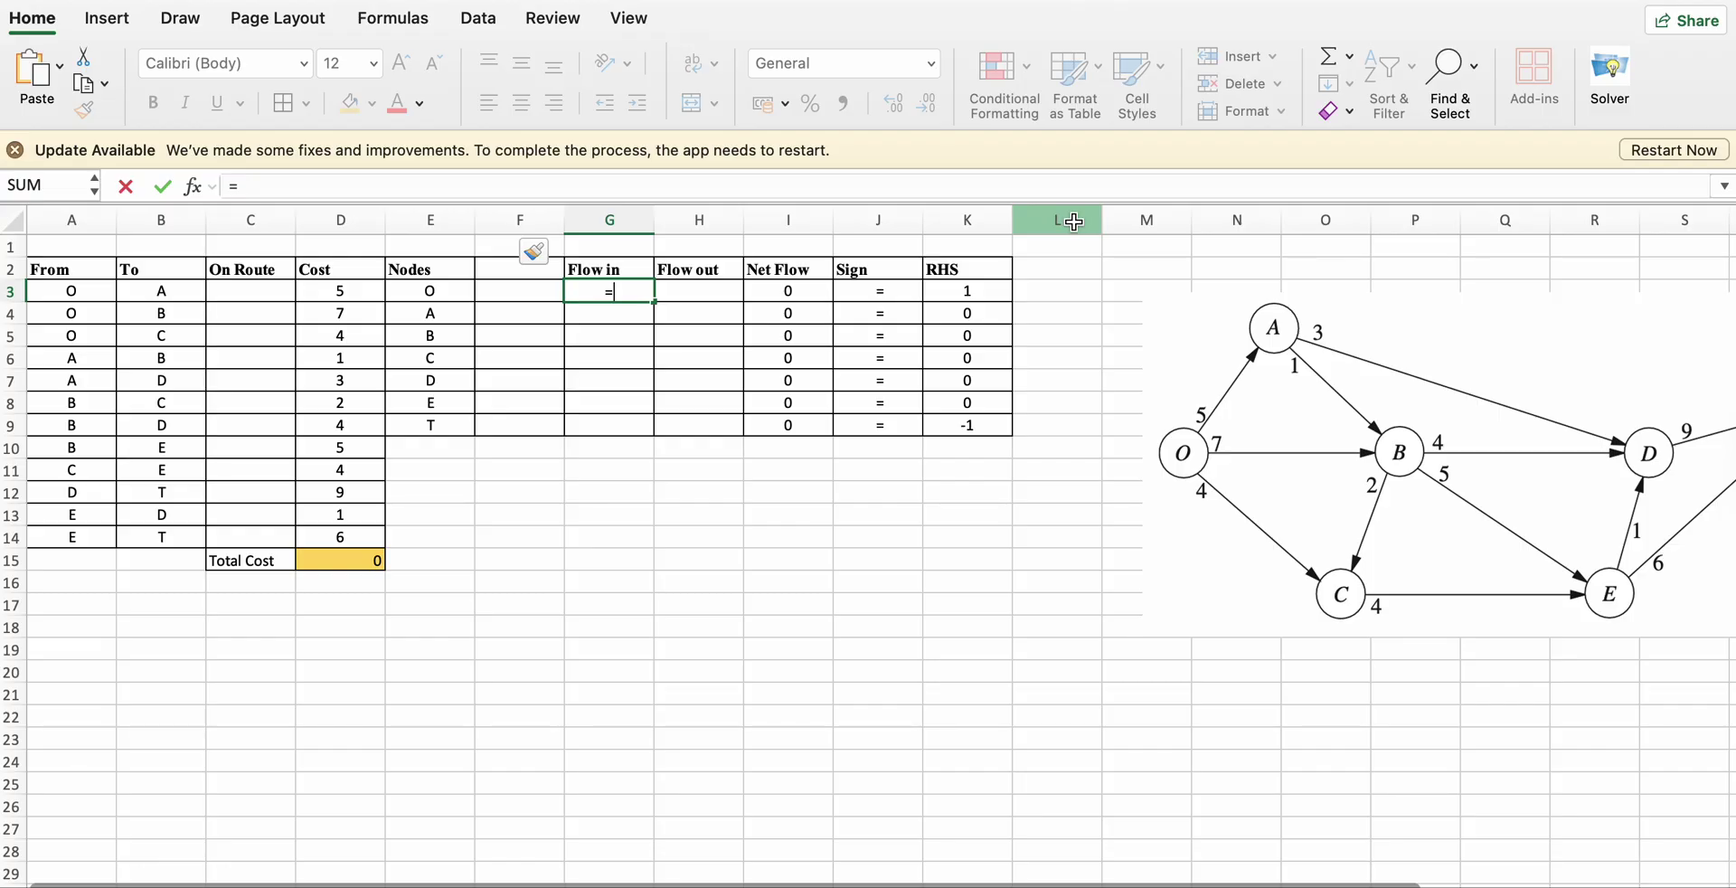
{"action": "left_click", "coordinate": [14, 150]}
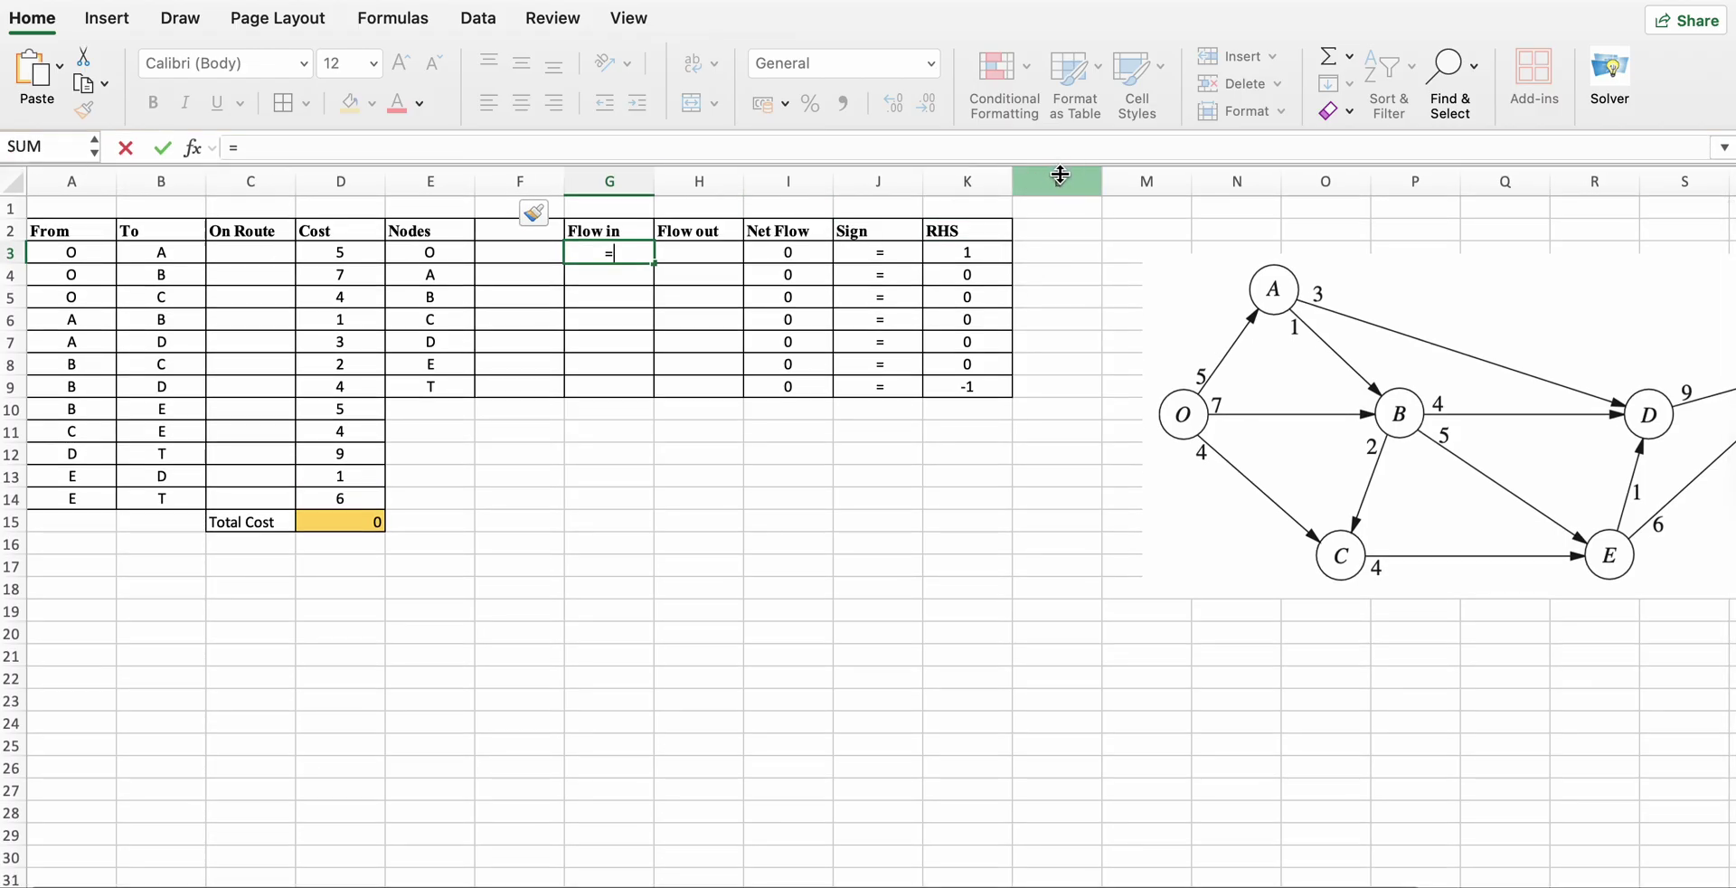
{"action": "left_click", "coordinate": [1060, 173]}
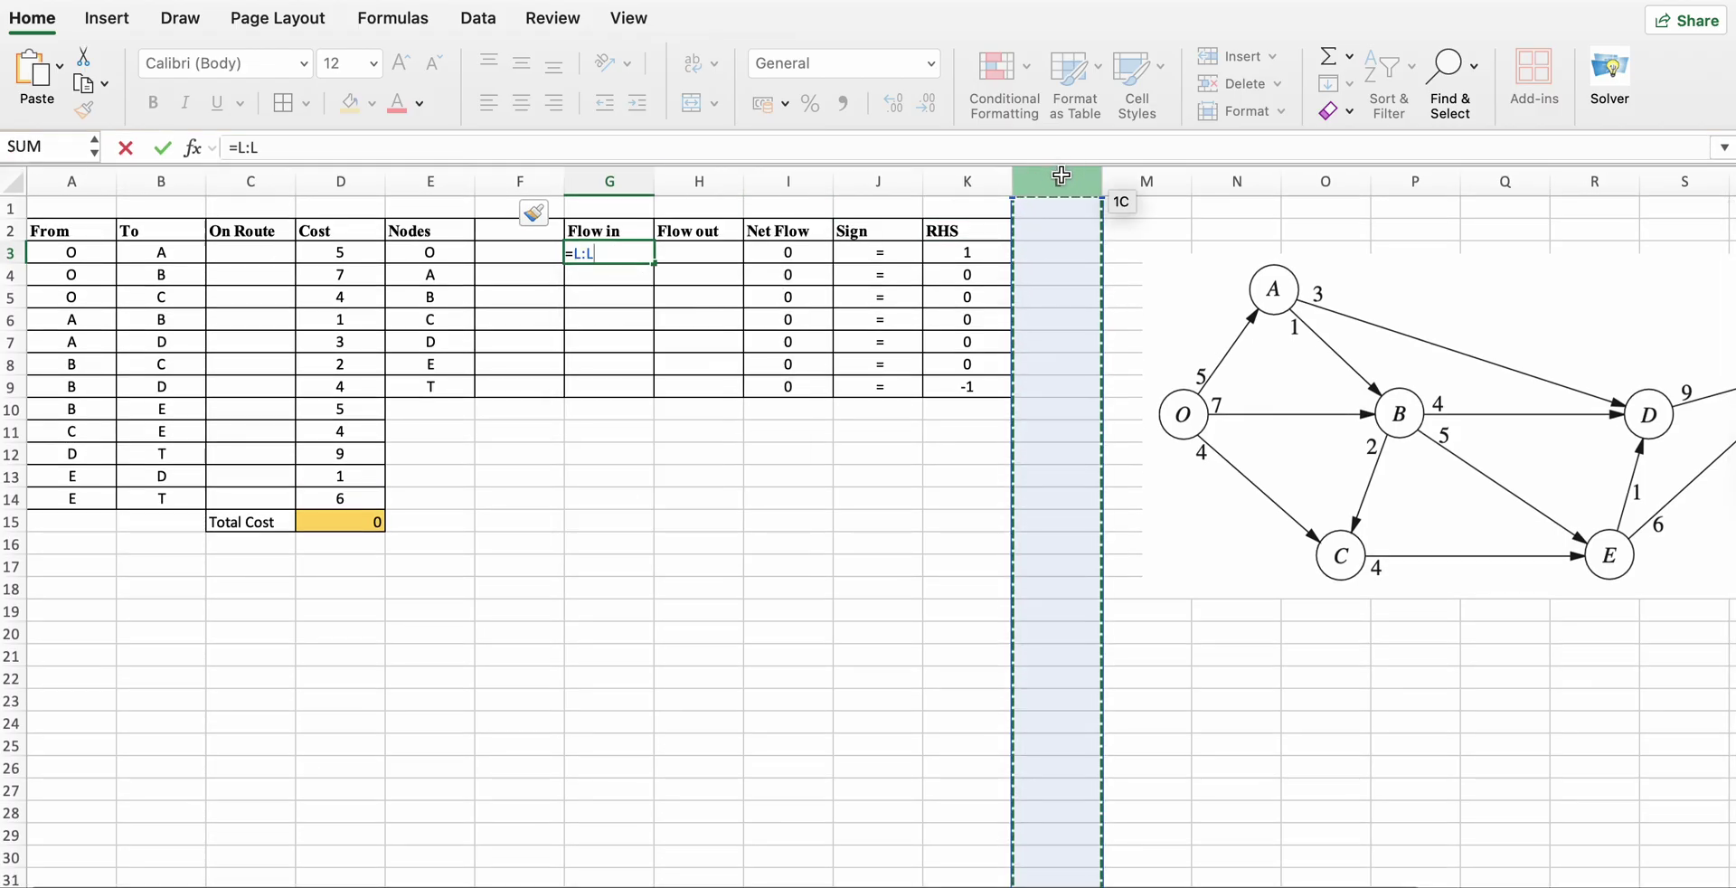
{"action": "key", "text": "BackSpace"}
{"action": "key", "text": "BackSpace"}
{"action": "key", "text": "BackSpace"}
{"action": "key", "text": "BackSpace"}
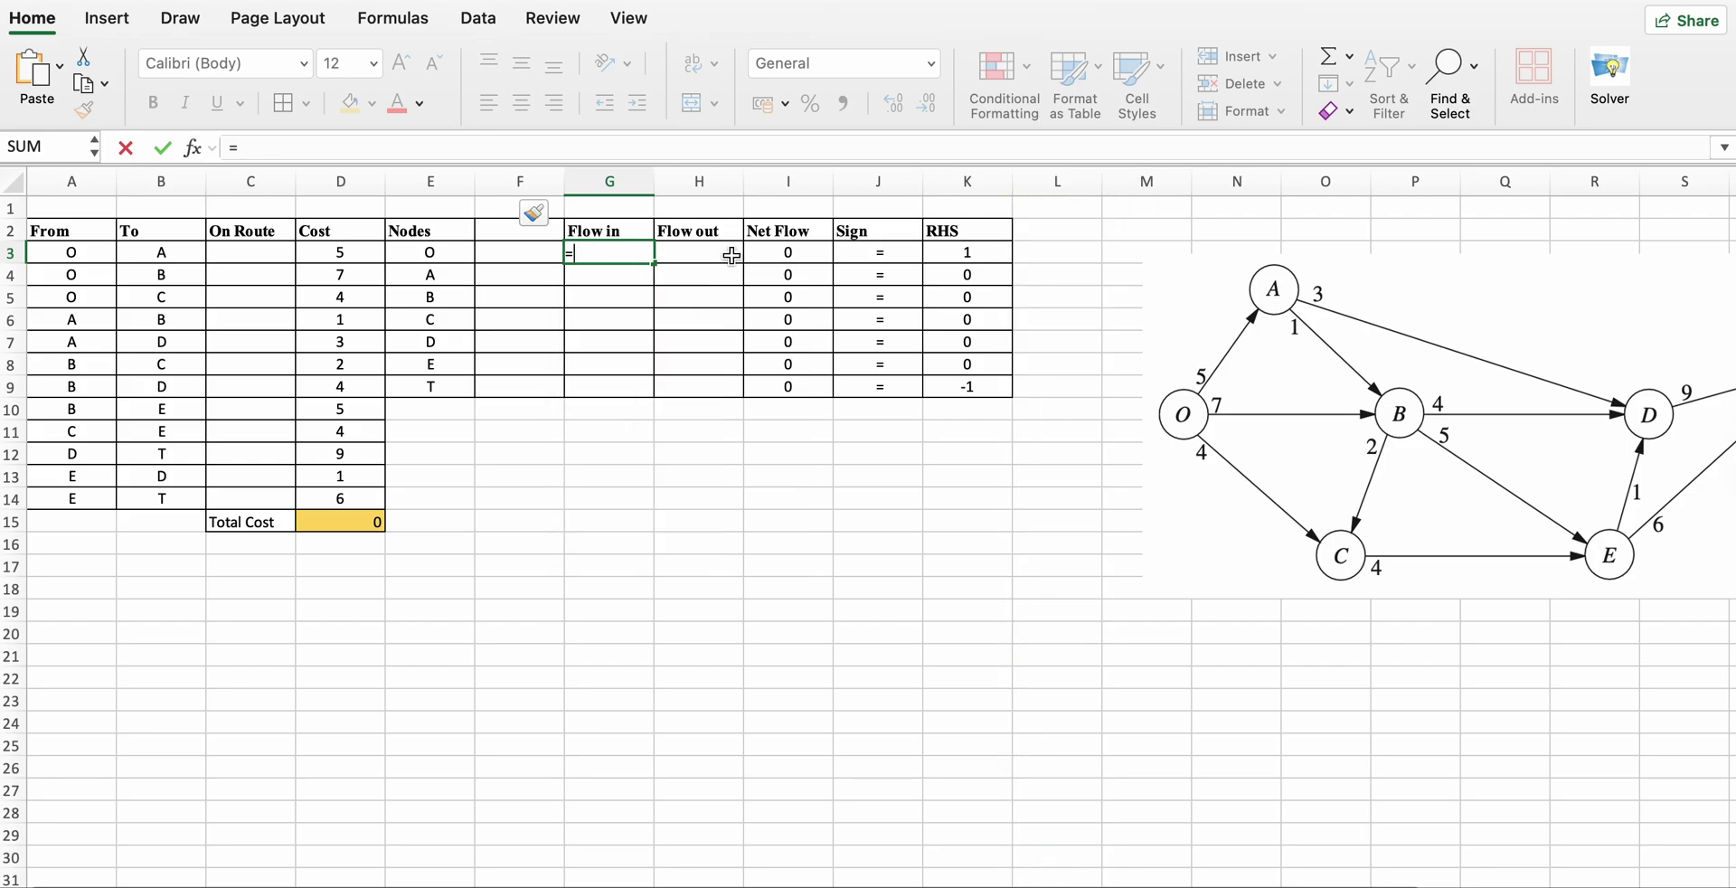
{"action": "key", "text": "Escape"}
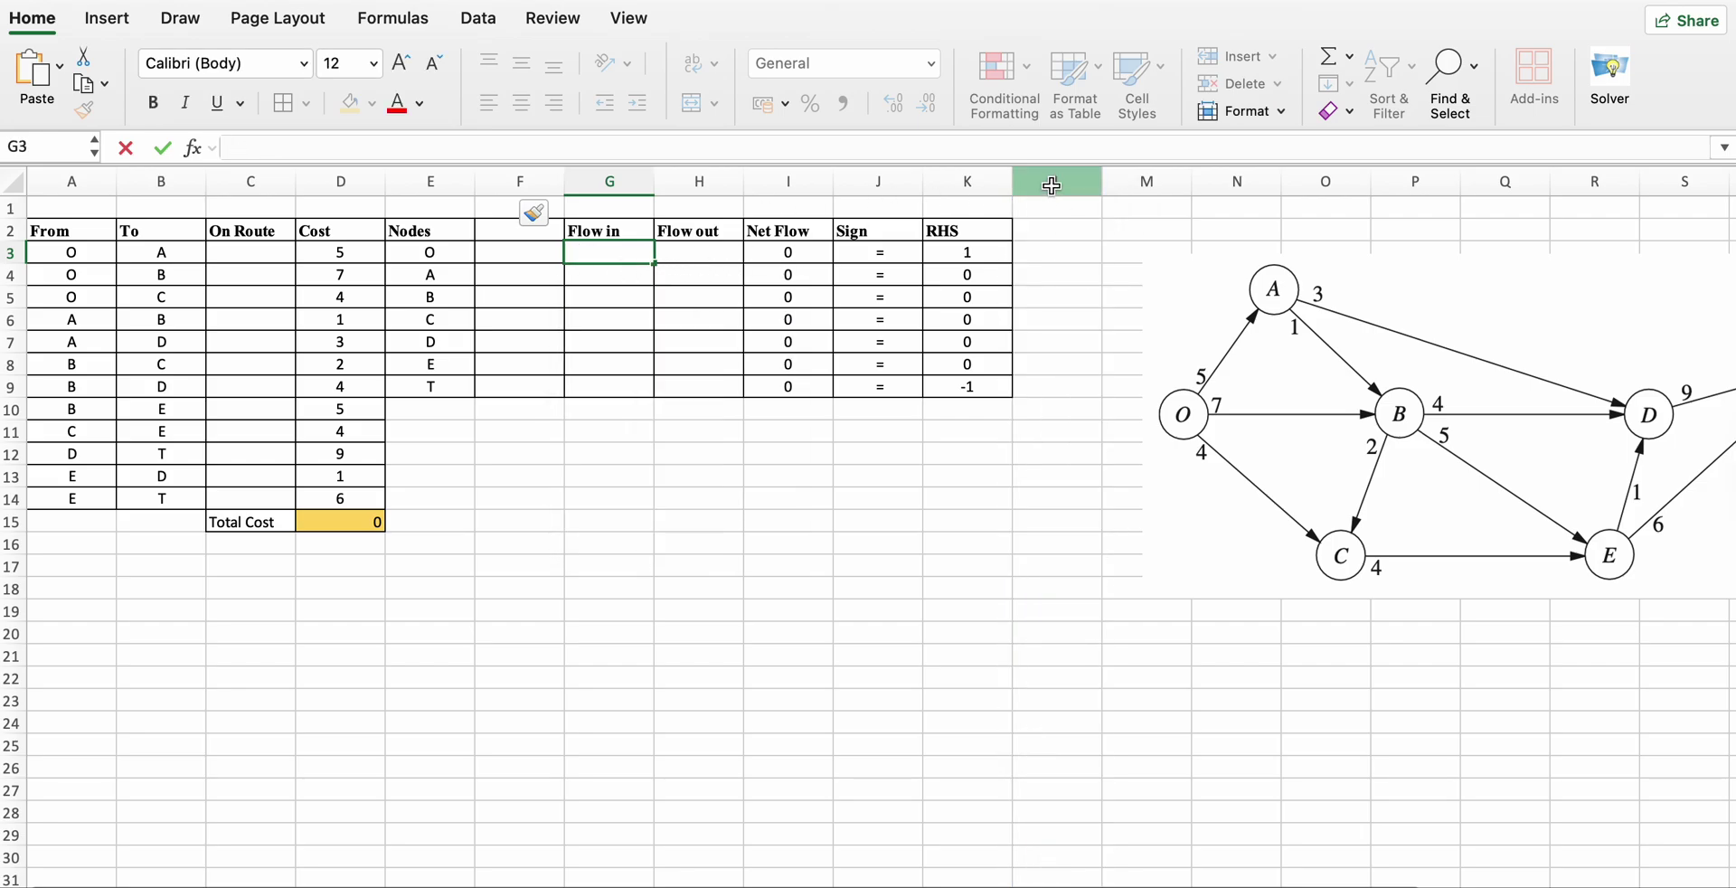
Delete the empty column L and narrow spacer column F and the RHS column.
{"action": "left_click", "coordinate": [1057, 181]}
{"action": "right_click", "coordinate": [1057, 181]}
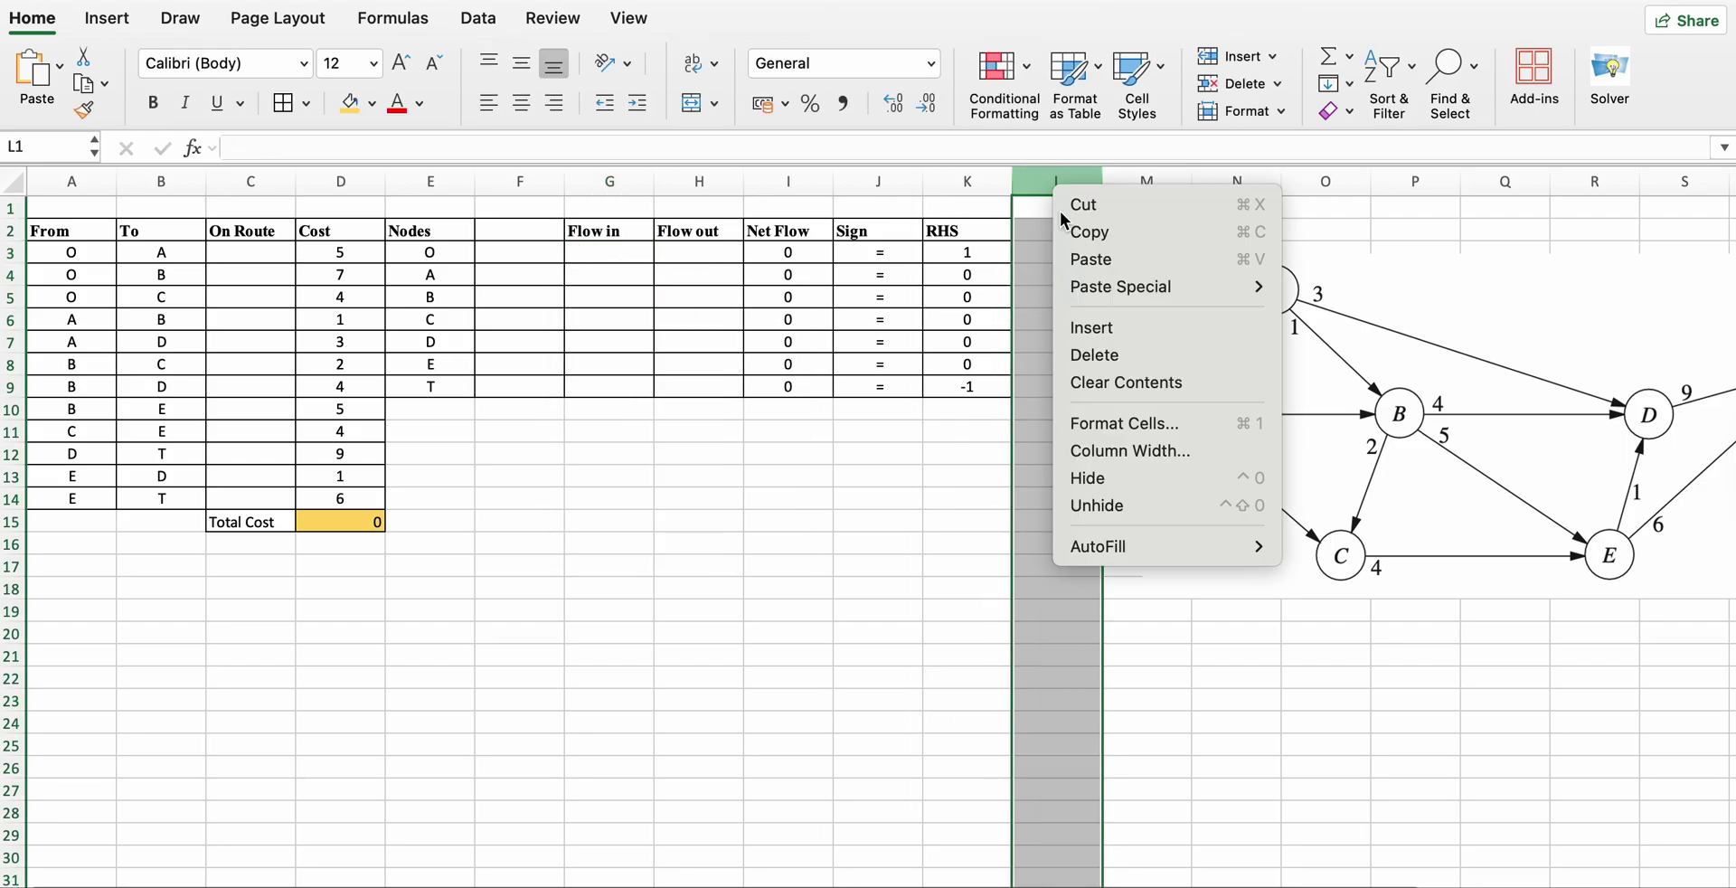
{"action": "left_click", "coordinate": [1097, 355]}
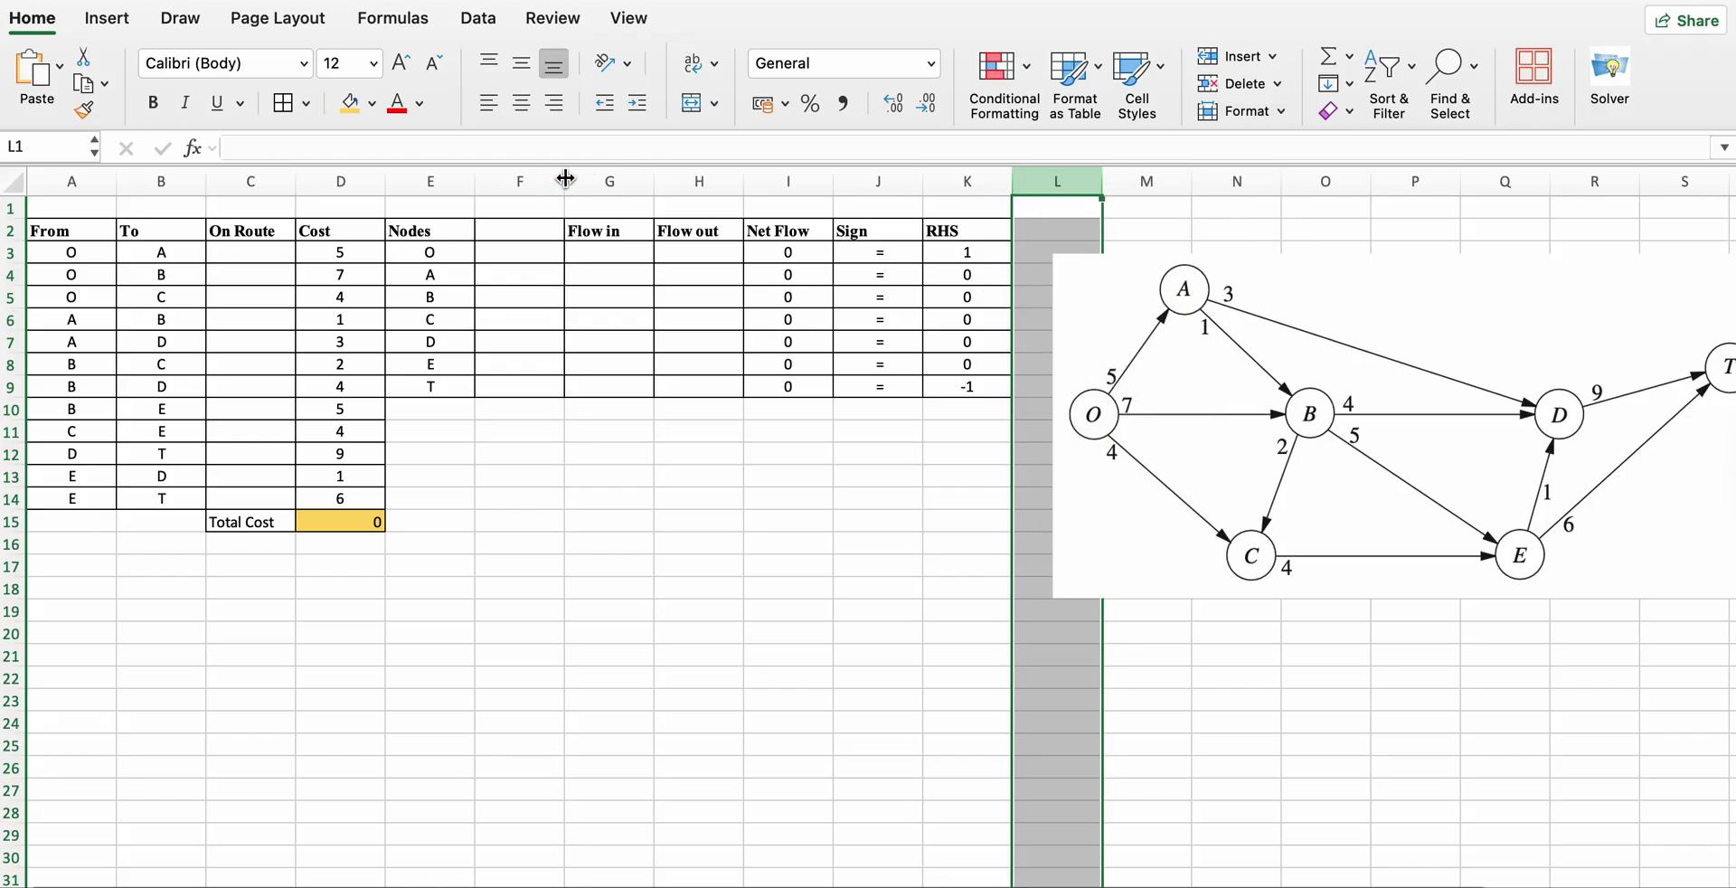
{"action": "left_click_drag", "start_coordinate": [566, 179], "coordinate": [548, 179]}
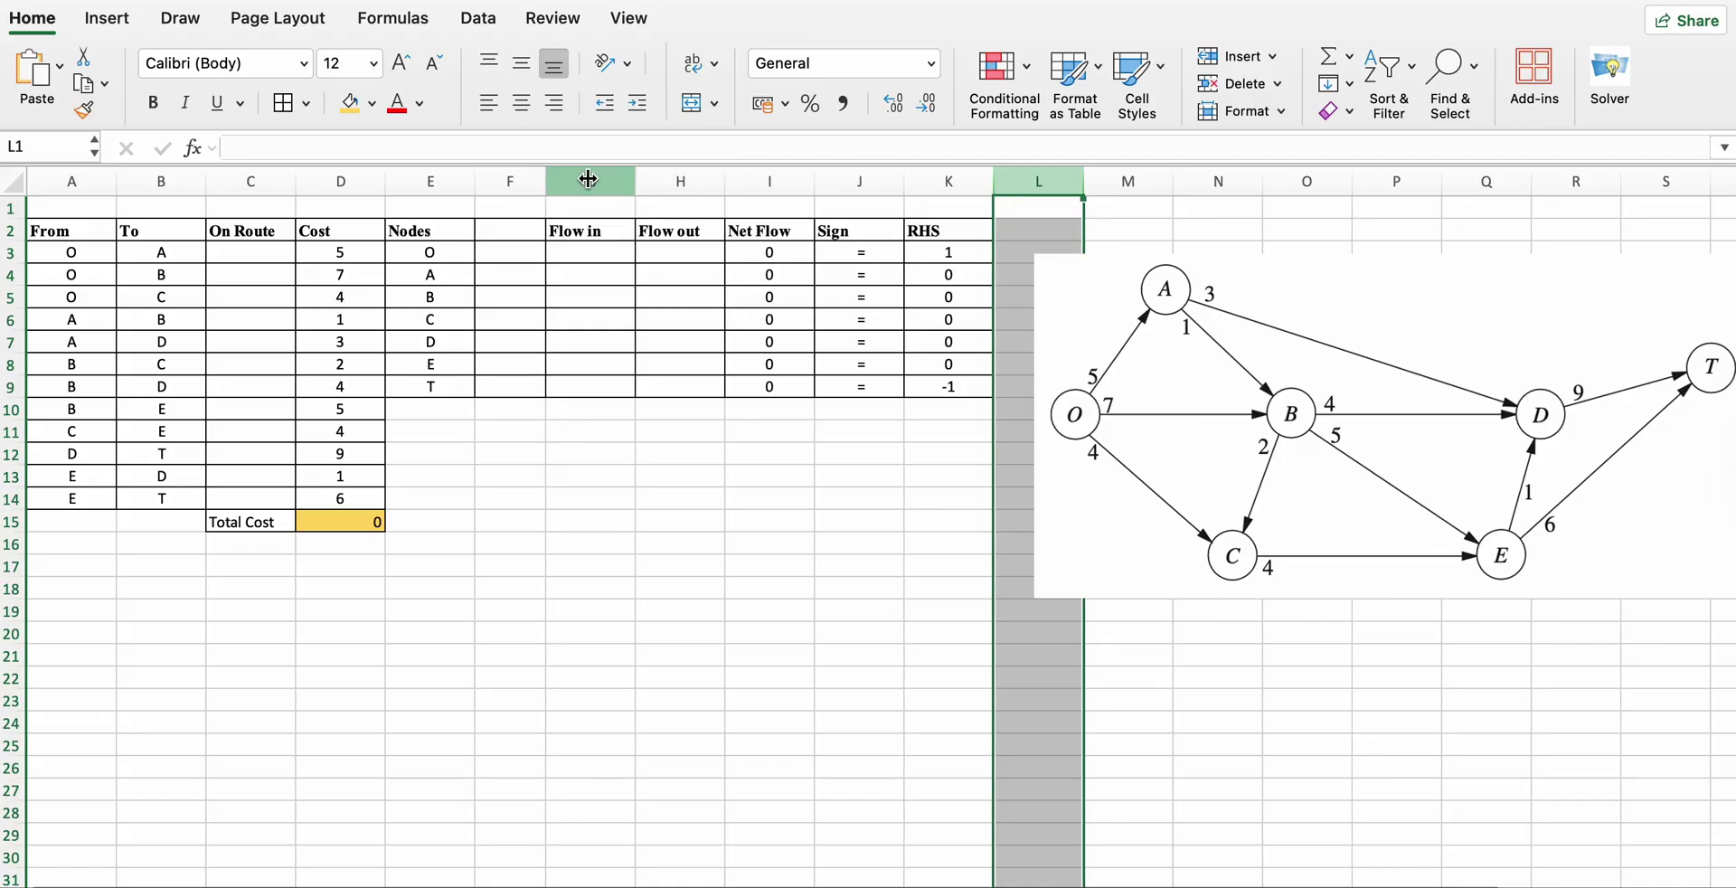
{"action": "left_click_drag", "start_coordinate": [993, 176], "coordinate": [882, 175]}
{"action": "left_click", "coordinate": [1022, 655]}
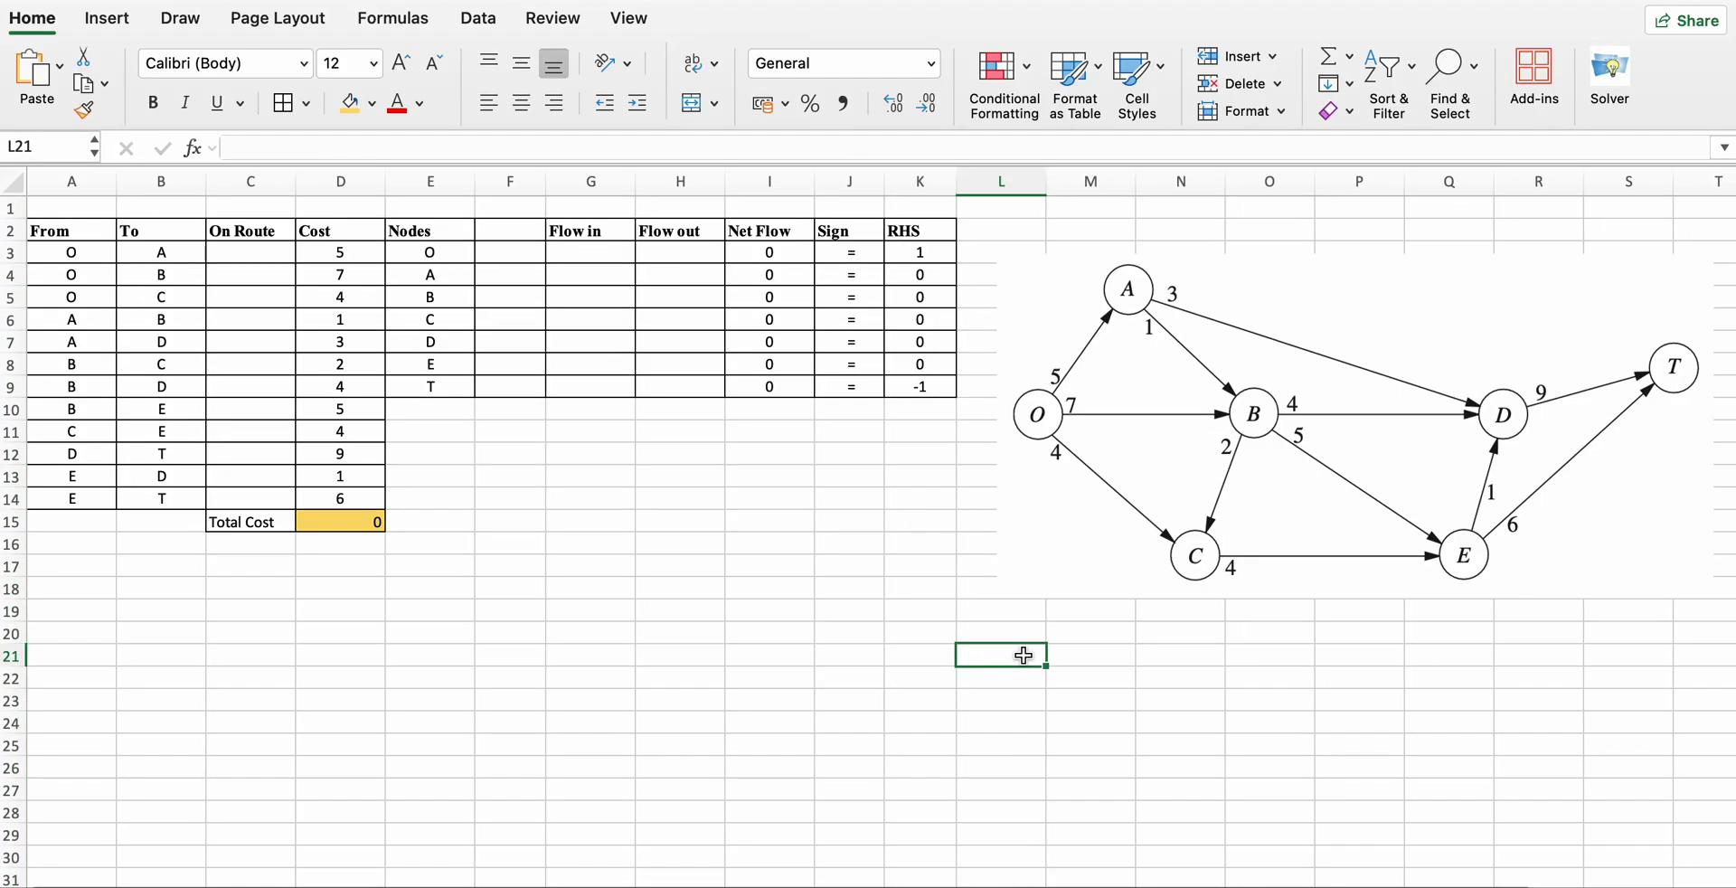
Enter =SUMIF(B3:B14,E3,C3:C14) in G3 for node O's Flow in.
{"action": "left_click", "coordinate": [562, 255]}
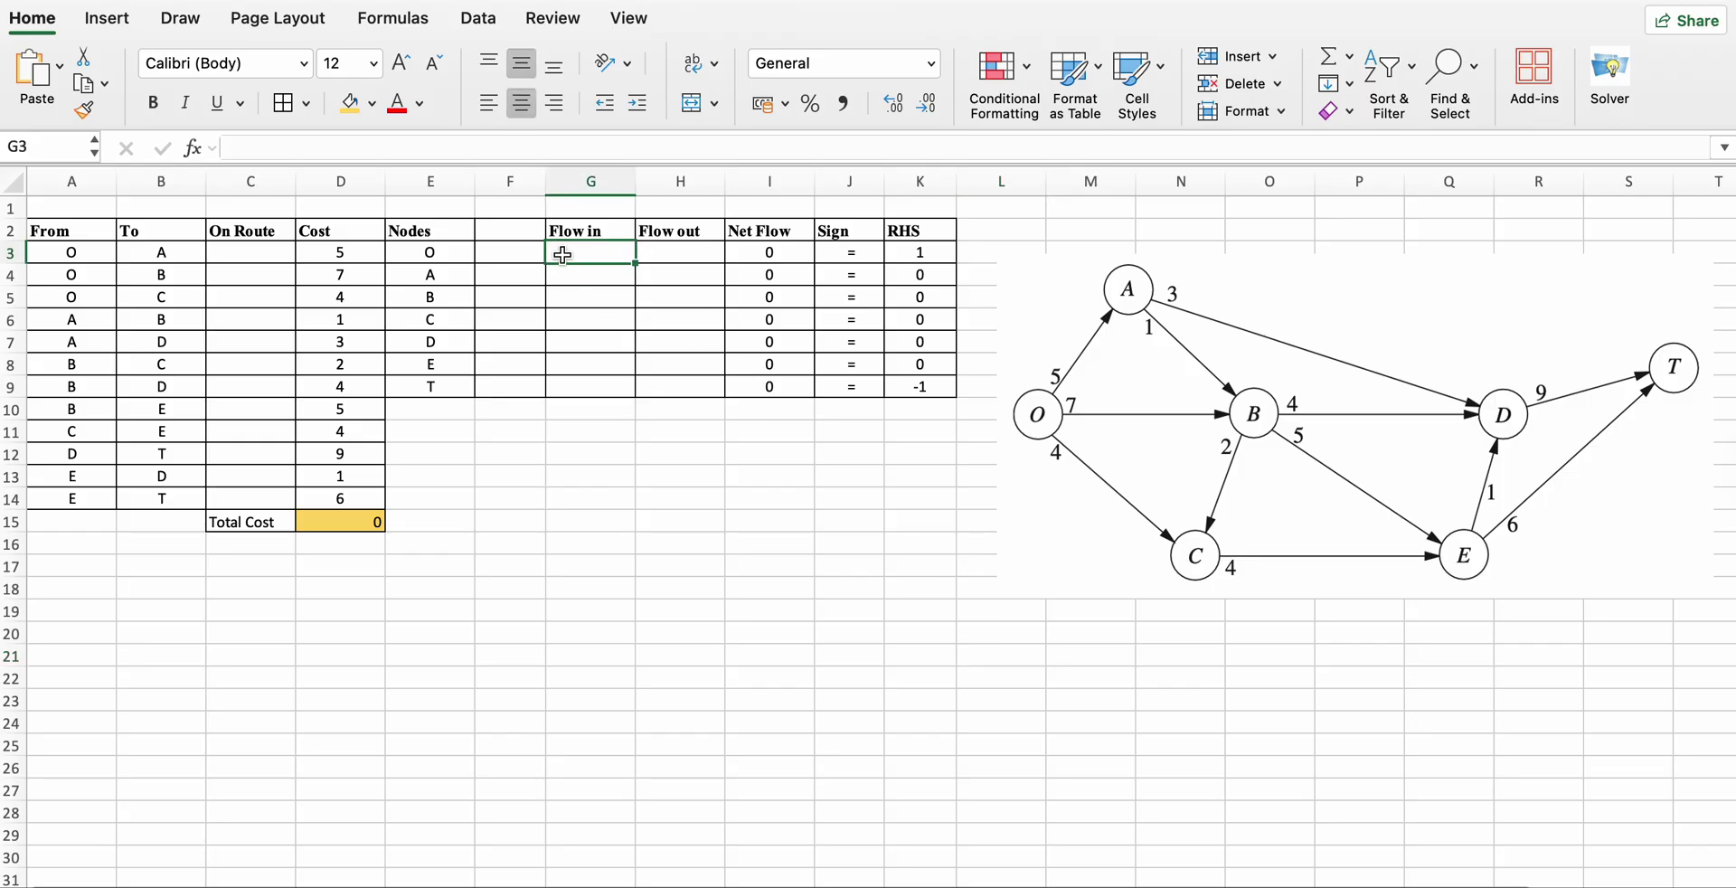
{"action": "type", "text": "="}
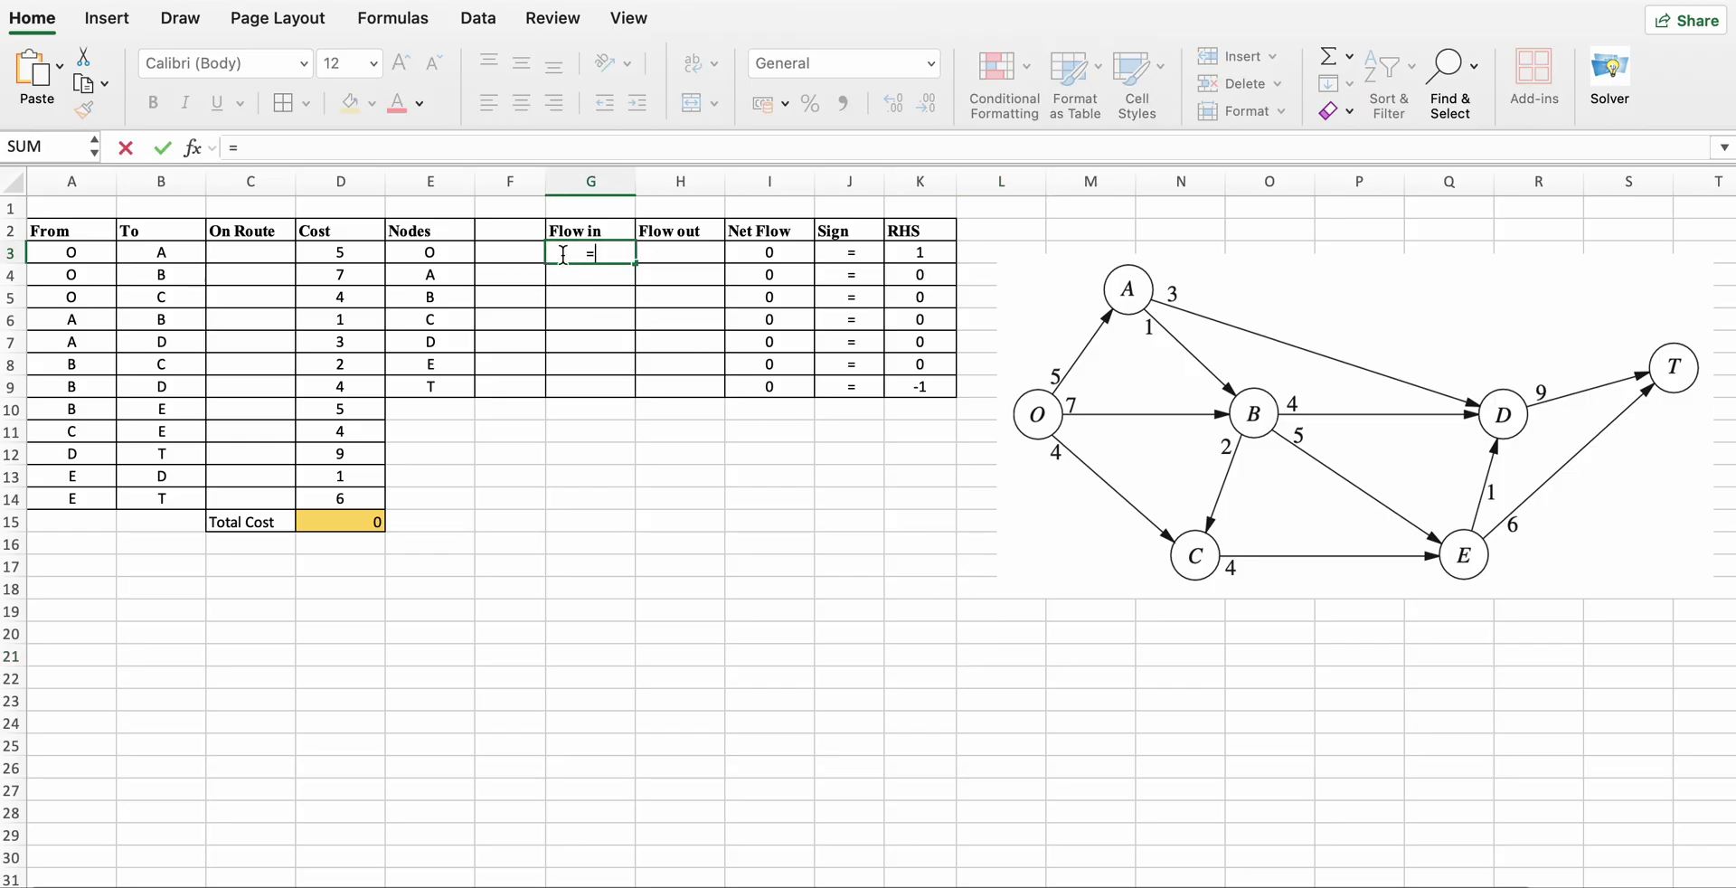
{"action": "type", "text": "sum"}
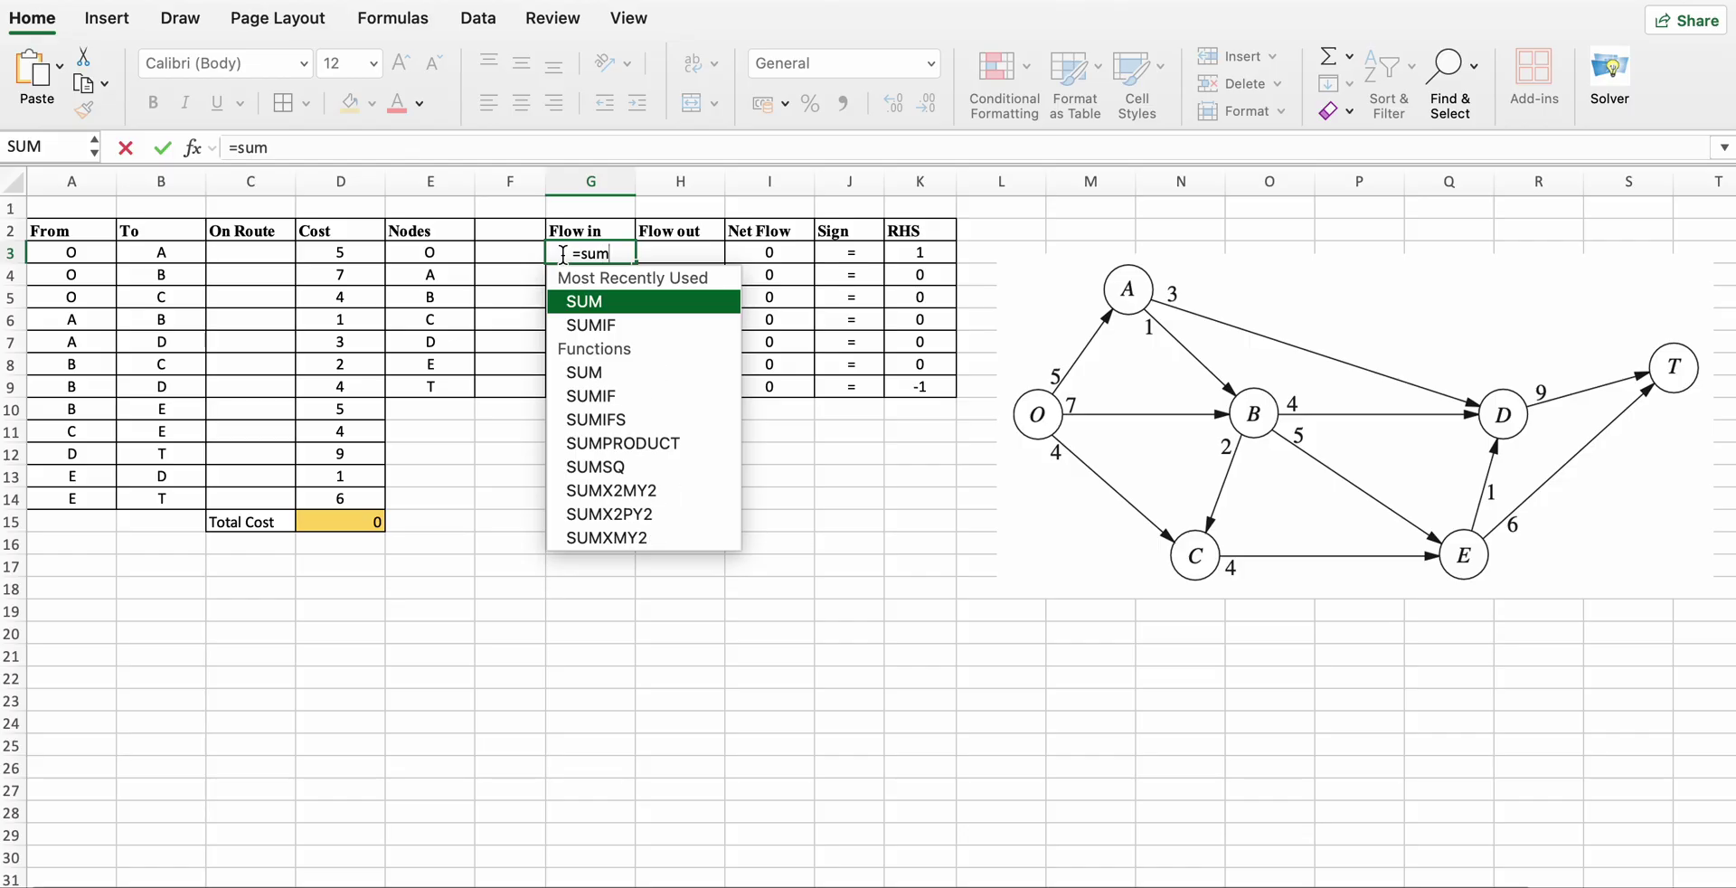
{"action": "type", "text": "if"}
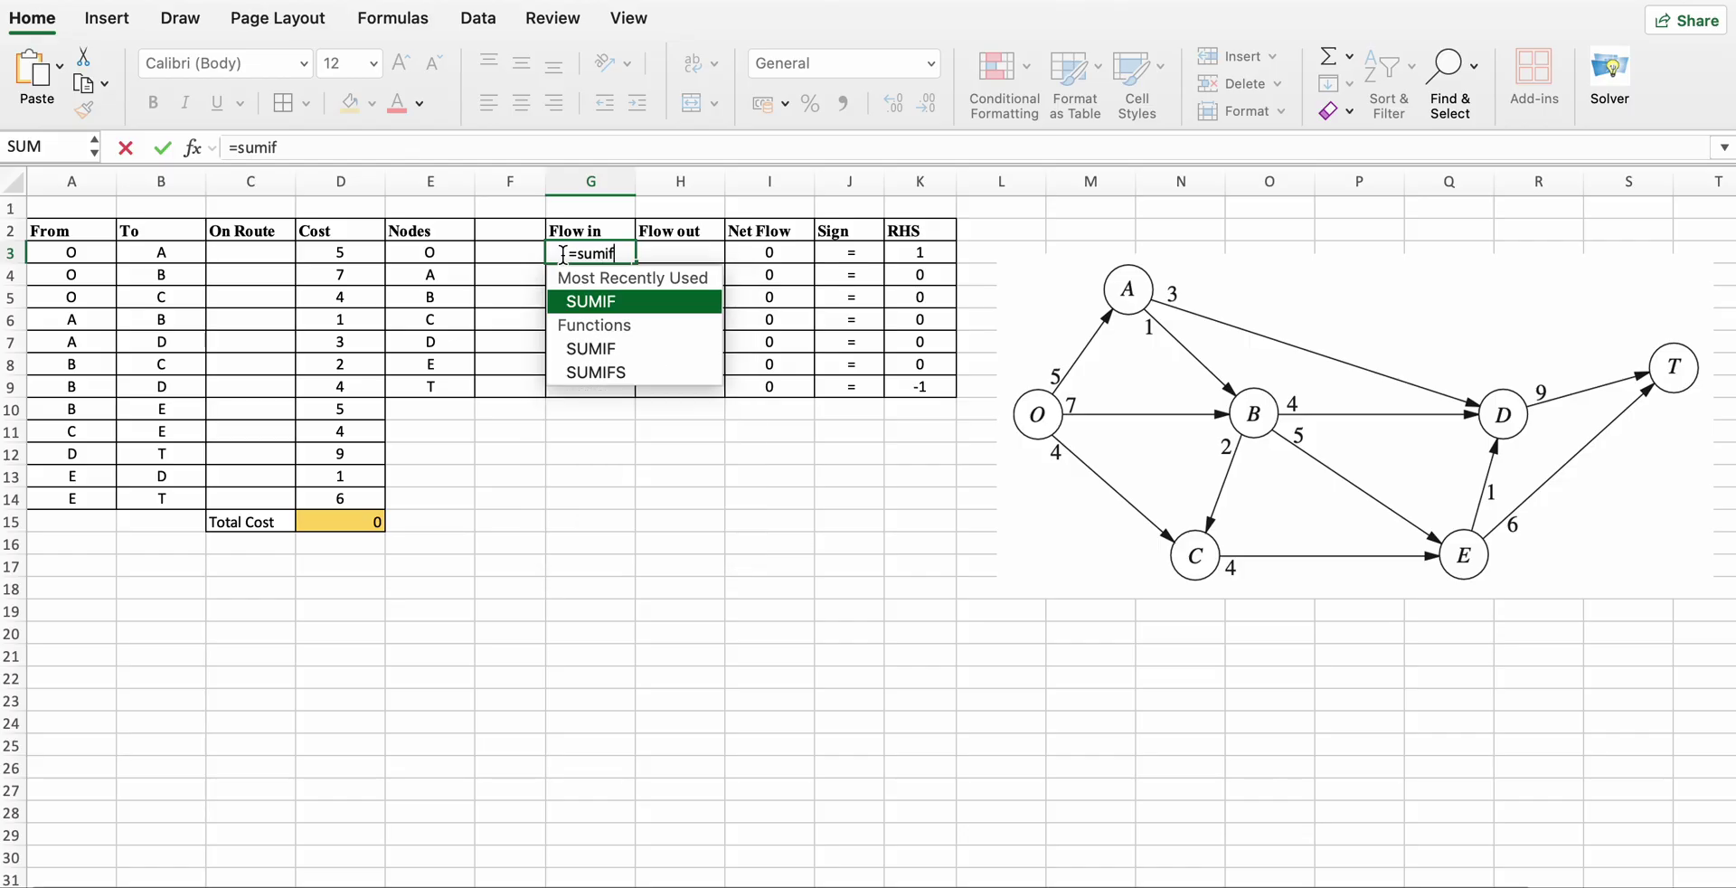
{"action": "type", "text": "("}
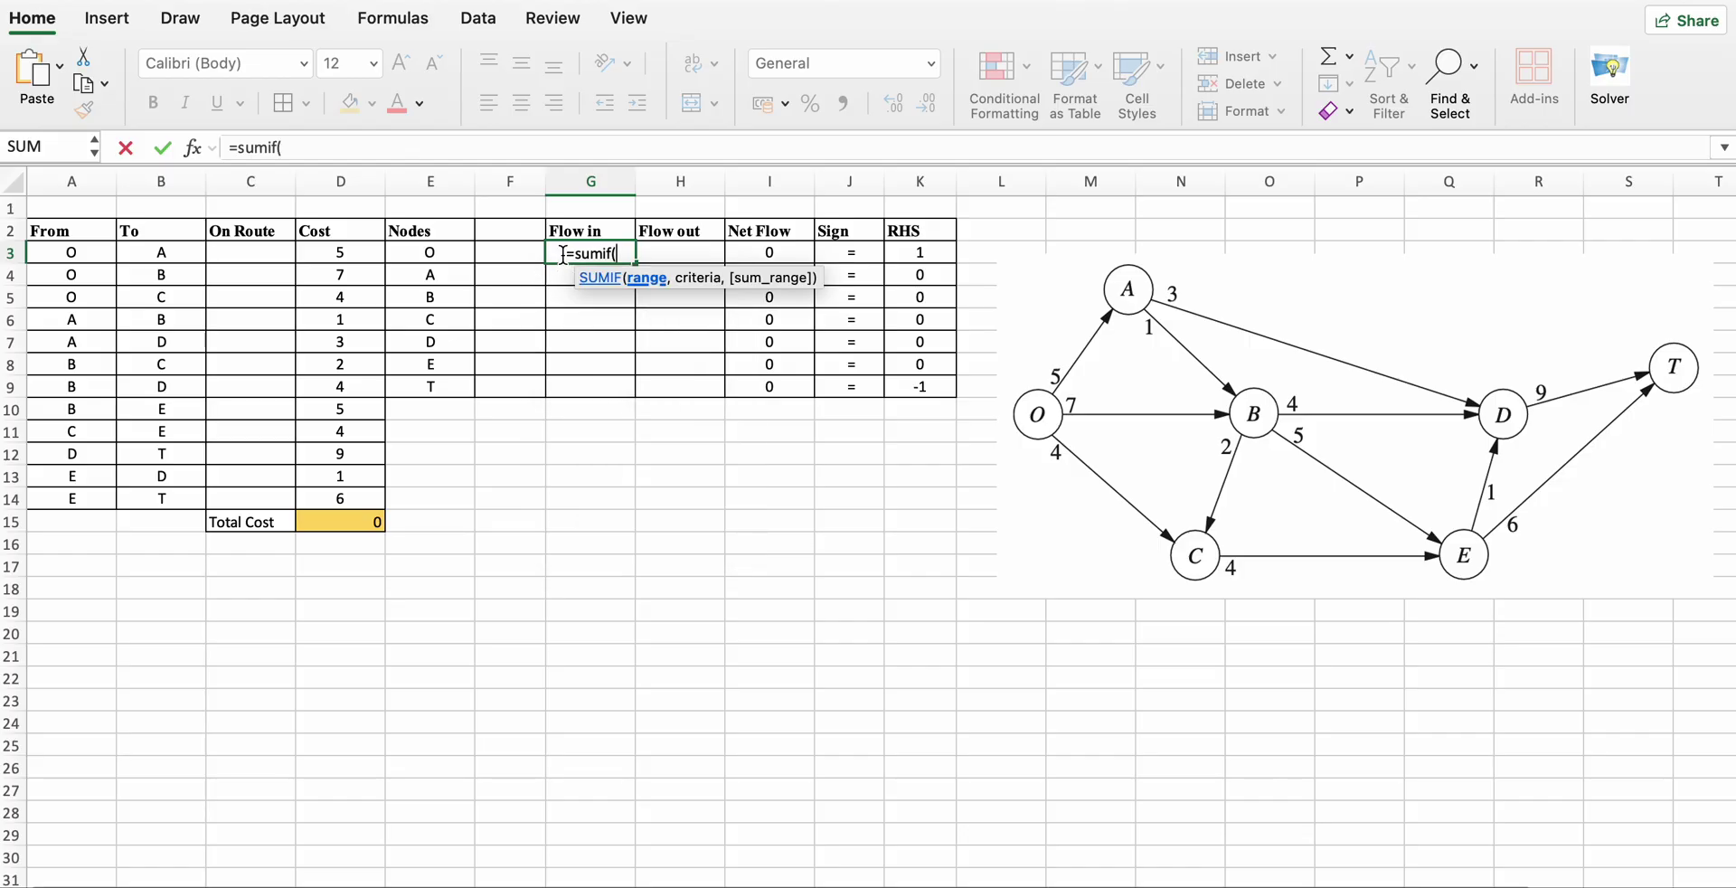
{"action": "left_click_drag", "start_coordinate": [176, 256], "coordinate": [174, 491]}
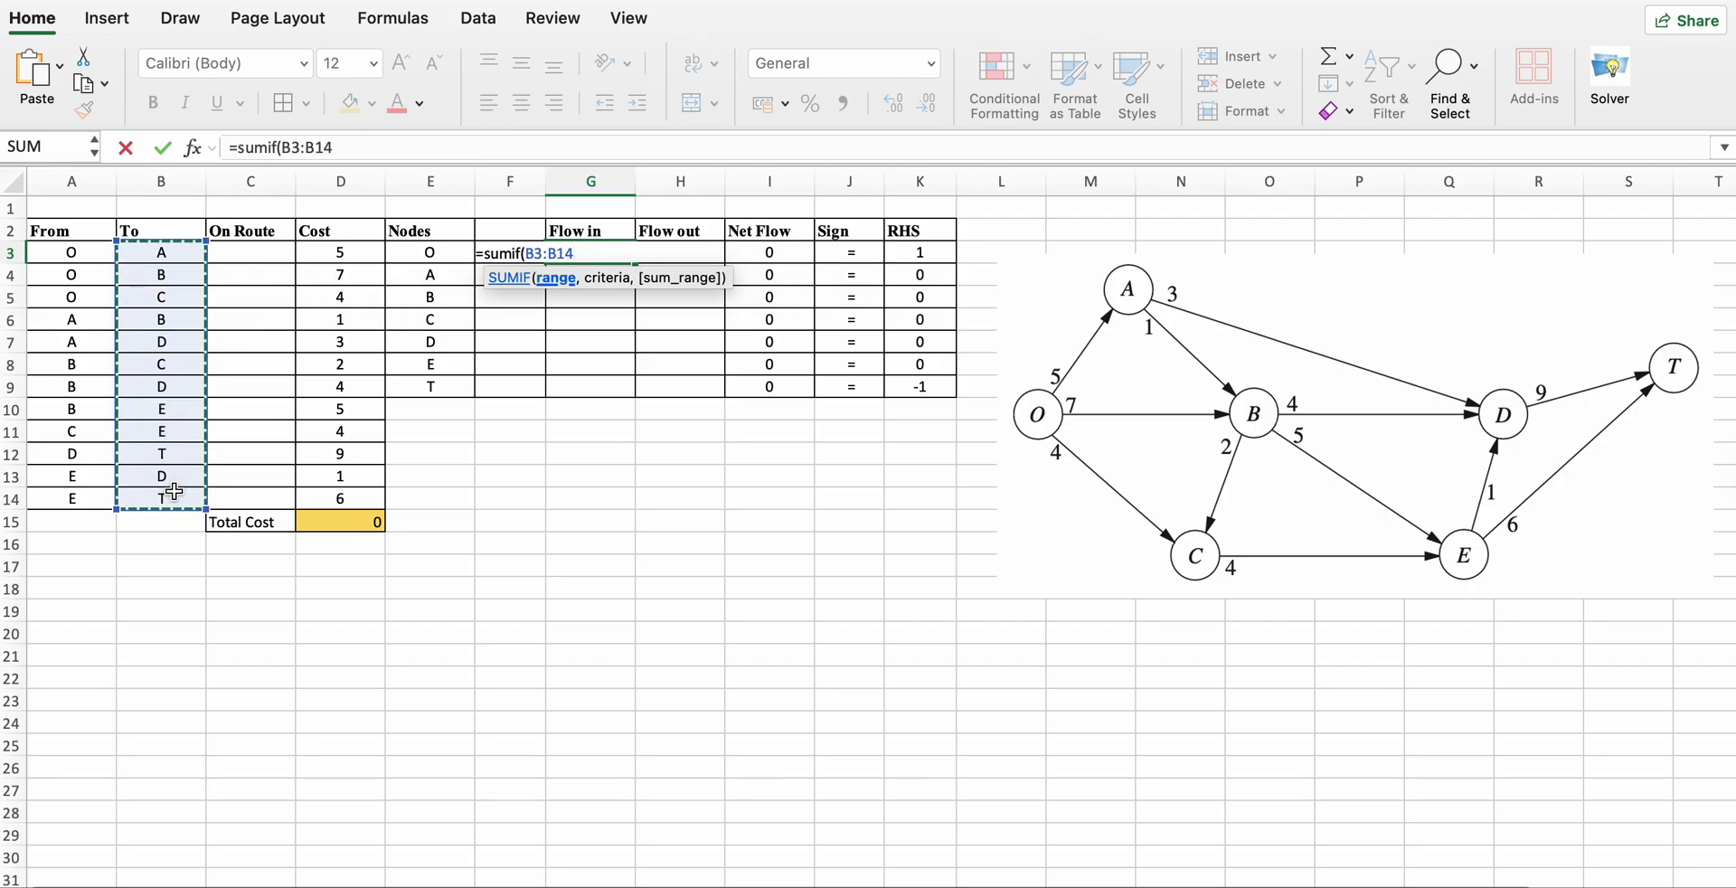
{"action": "type", "text": ","}
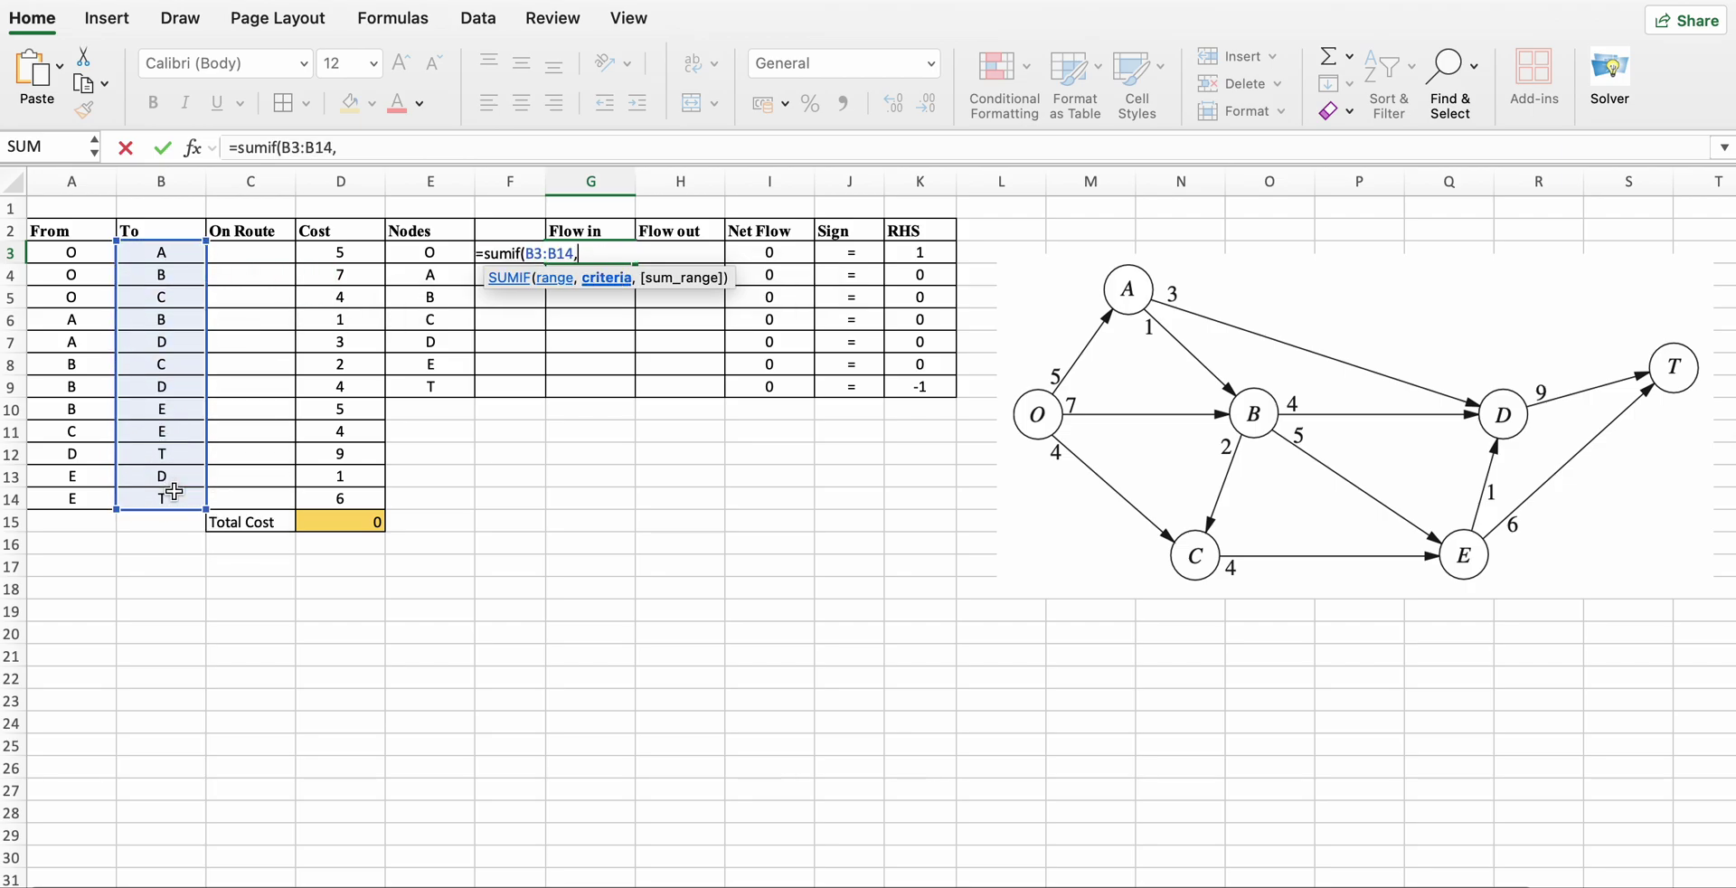
{"action": "left_click", "coordinate": [434, 256]}
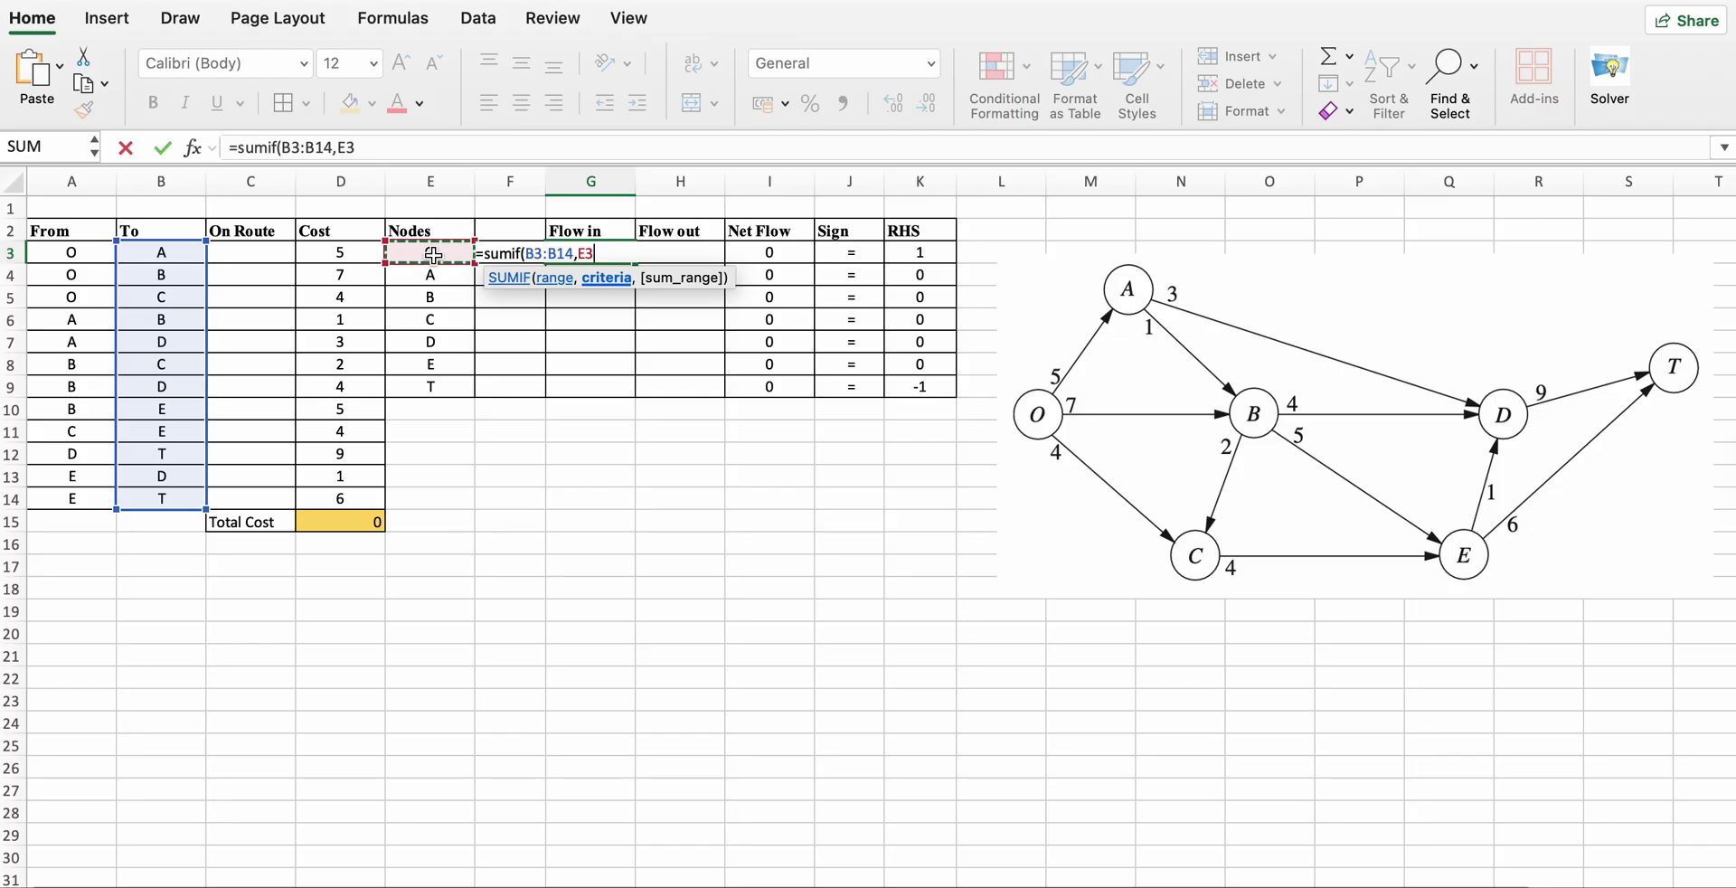
{"action": "type", "text": ","}
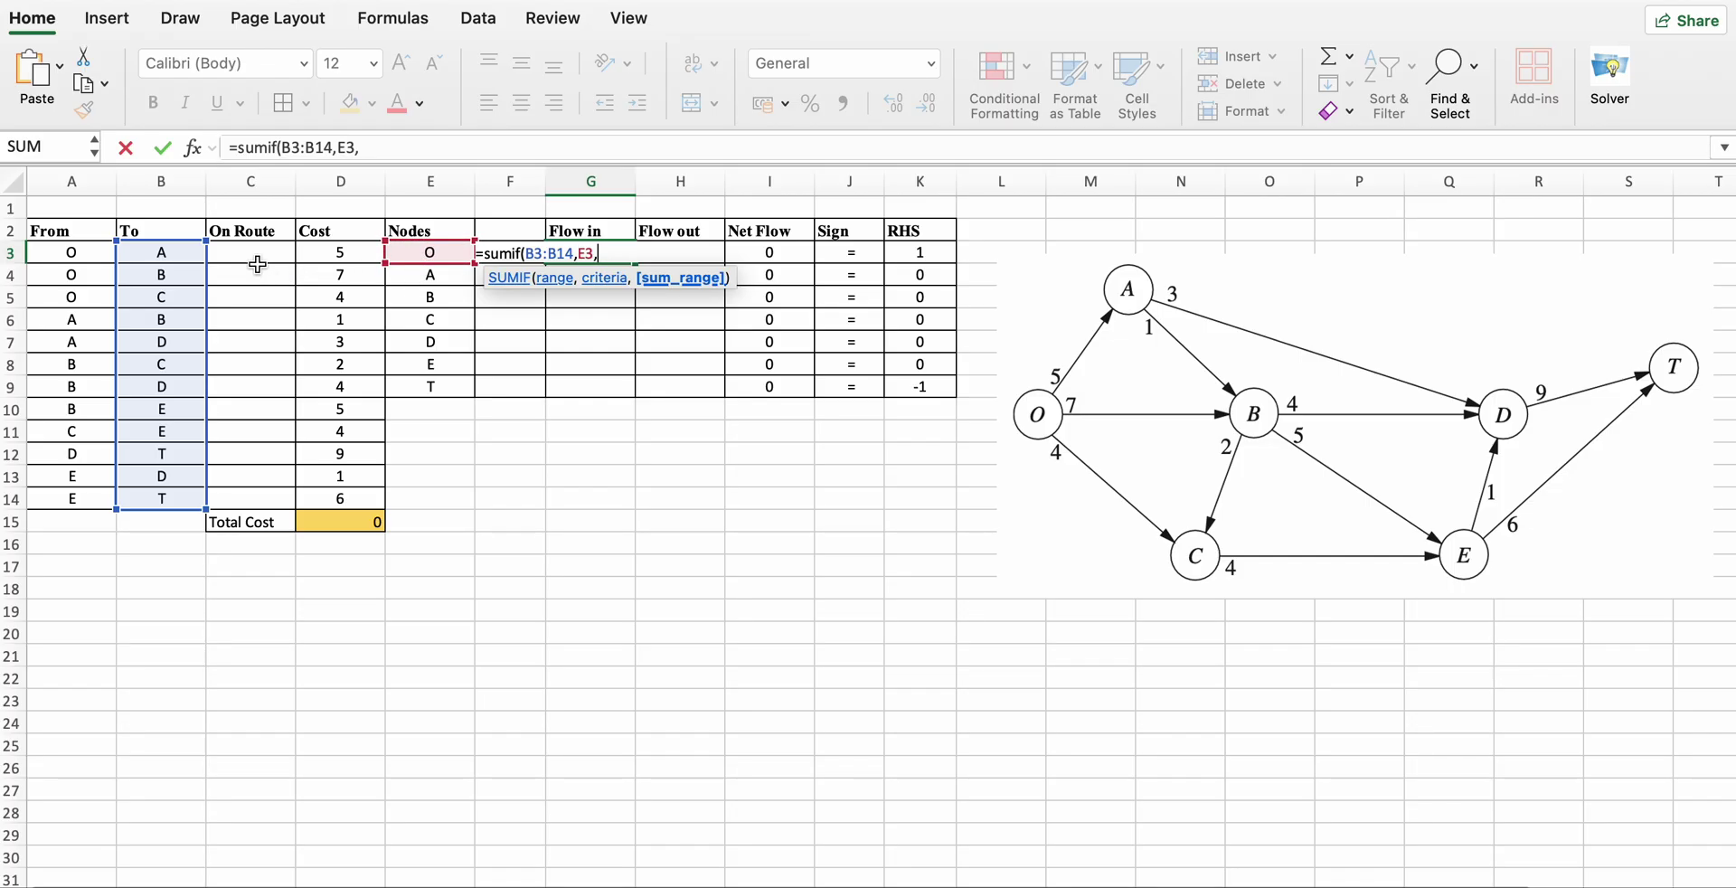
{"action": "left_click_drag", "start_coordinate": [258, 254], "coordinate": [261, 501]}
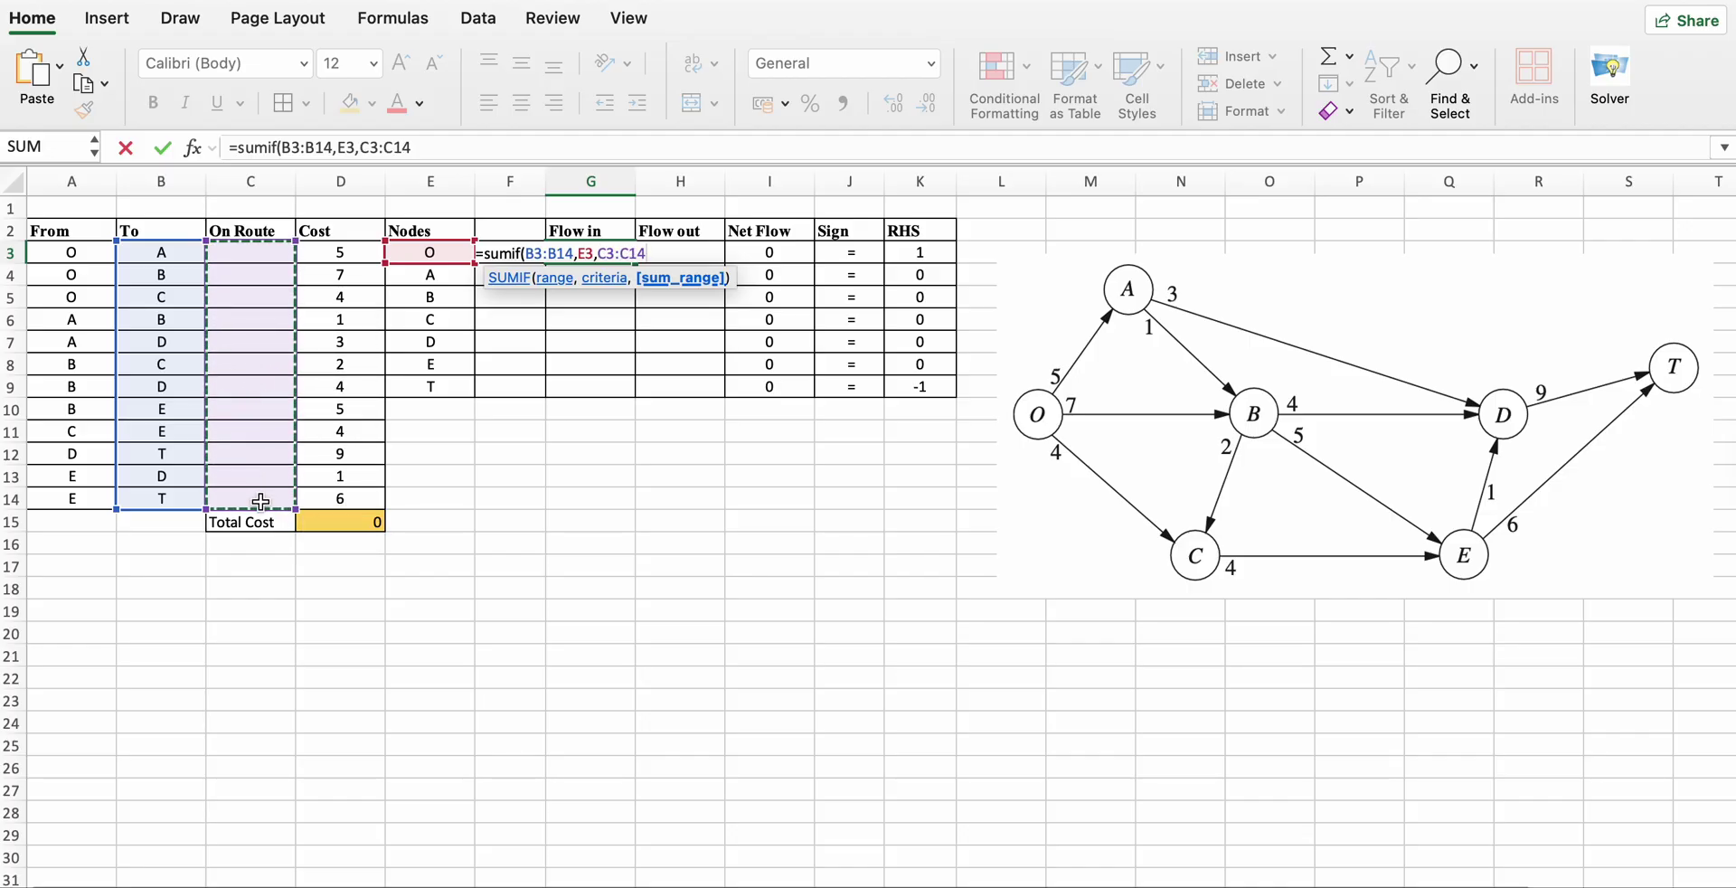
{"action": "type", "text": ")"}
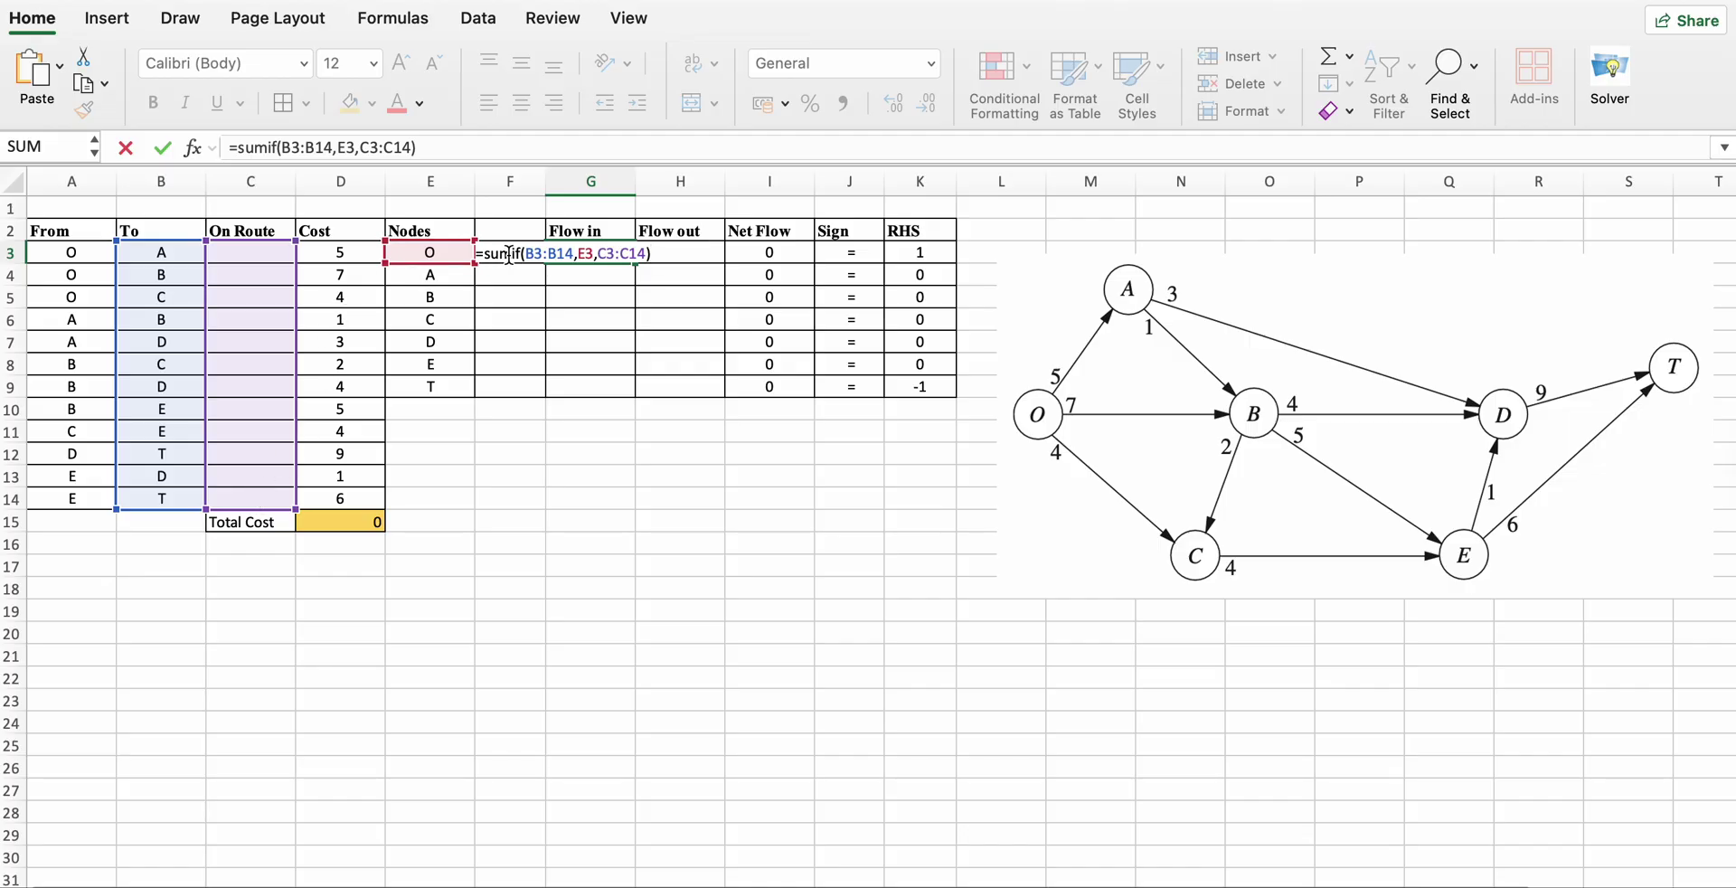
Make the ranges absolute, giving =SUMIF($B$3:$B$14,E3,$C$3:$C$14).
{"action": "left_click", "coordinate": [284, 147]}
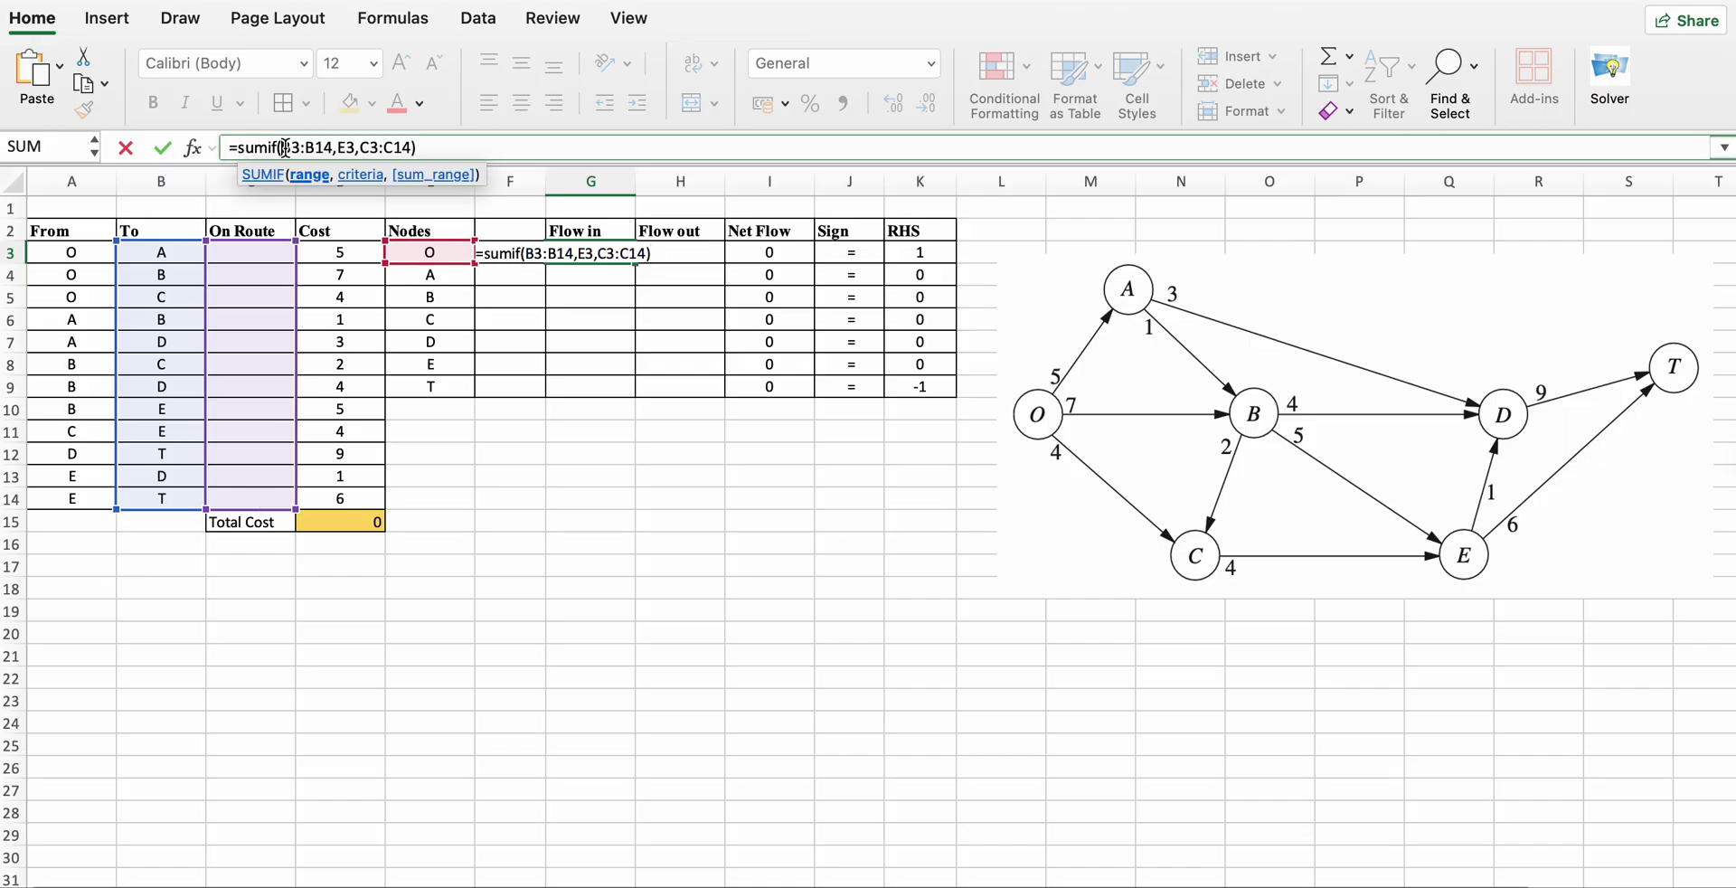
{"action": "type", "text": "$"}
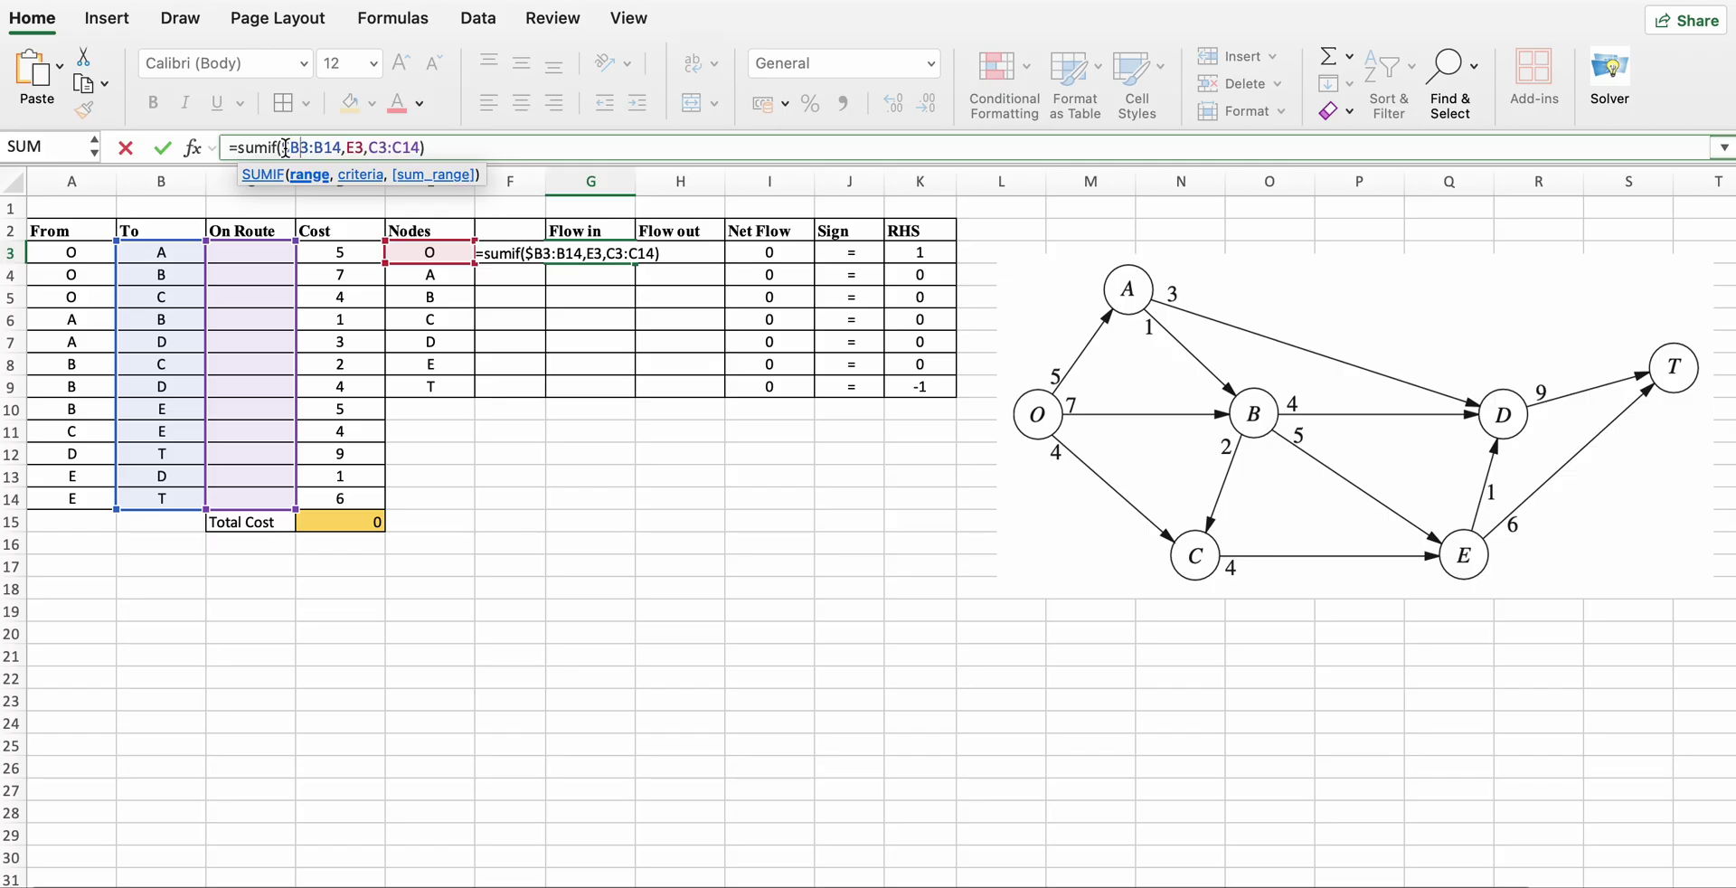
{"action": "key", "text": "Right"}
{"action": "type", "text": "$"}
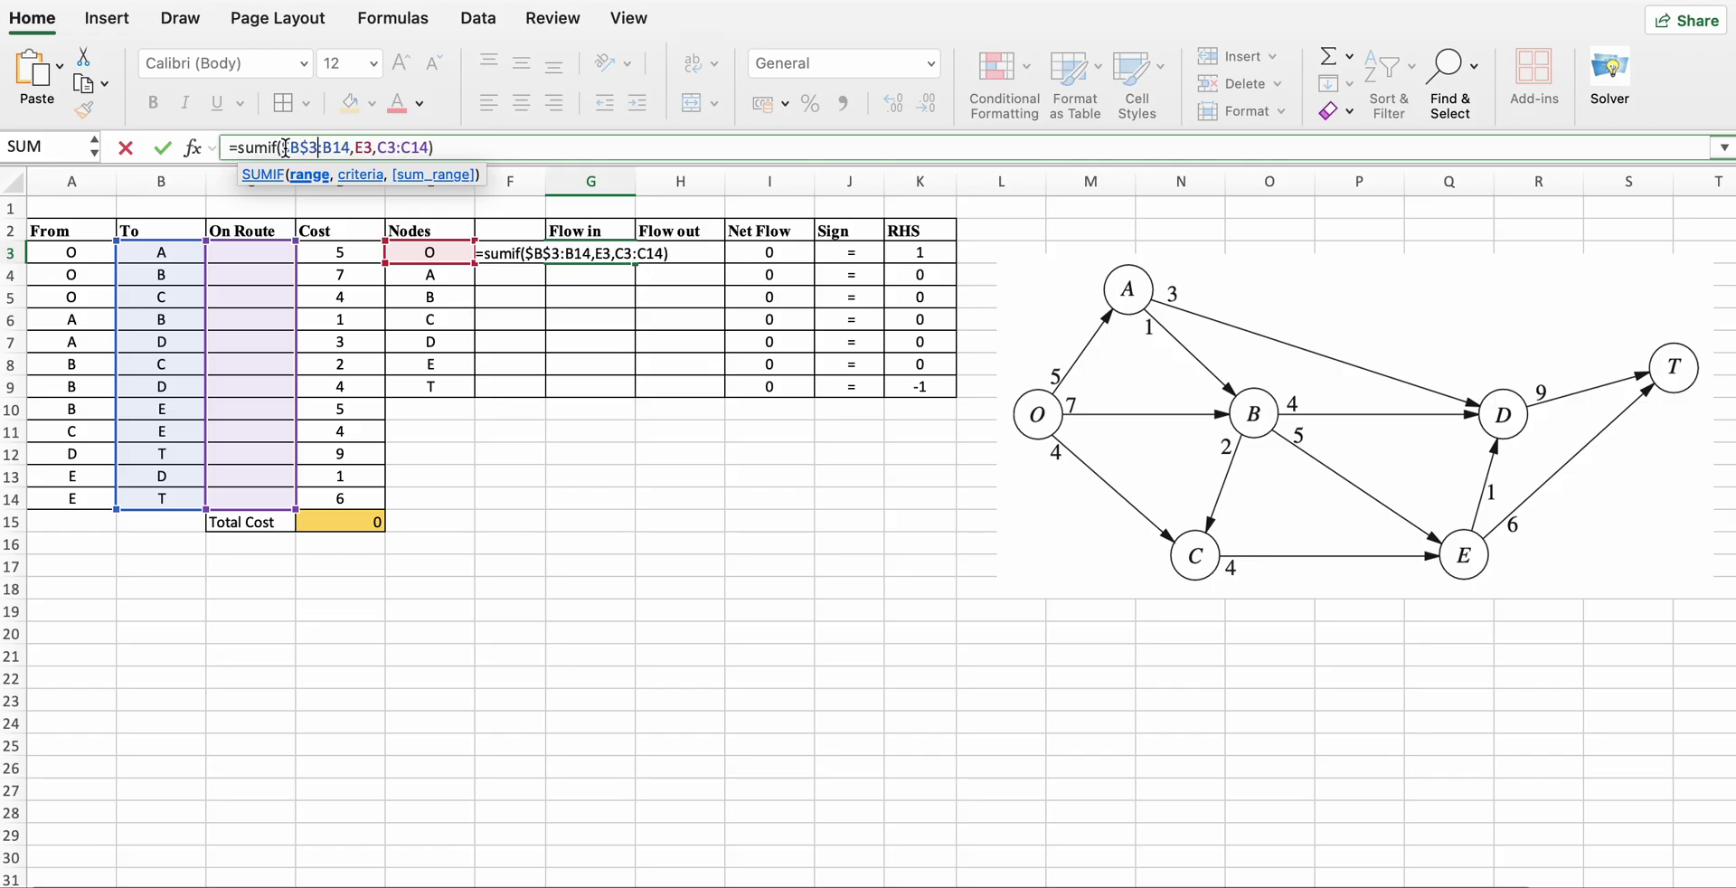
{"action": "key", "text": "Right"}
{"action": "type", "text": "$"}
{"action": "key", "text": "Right"}
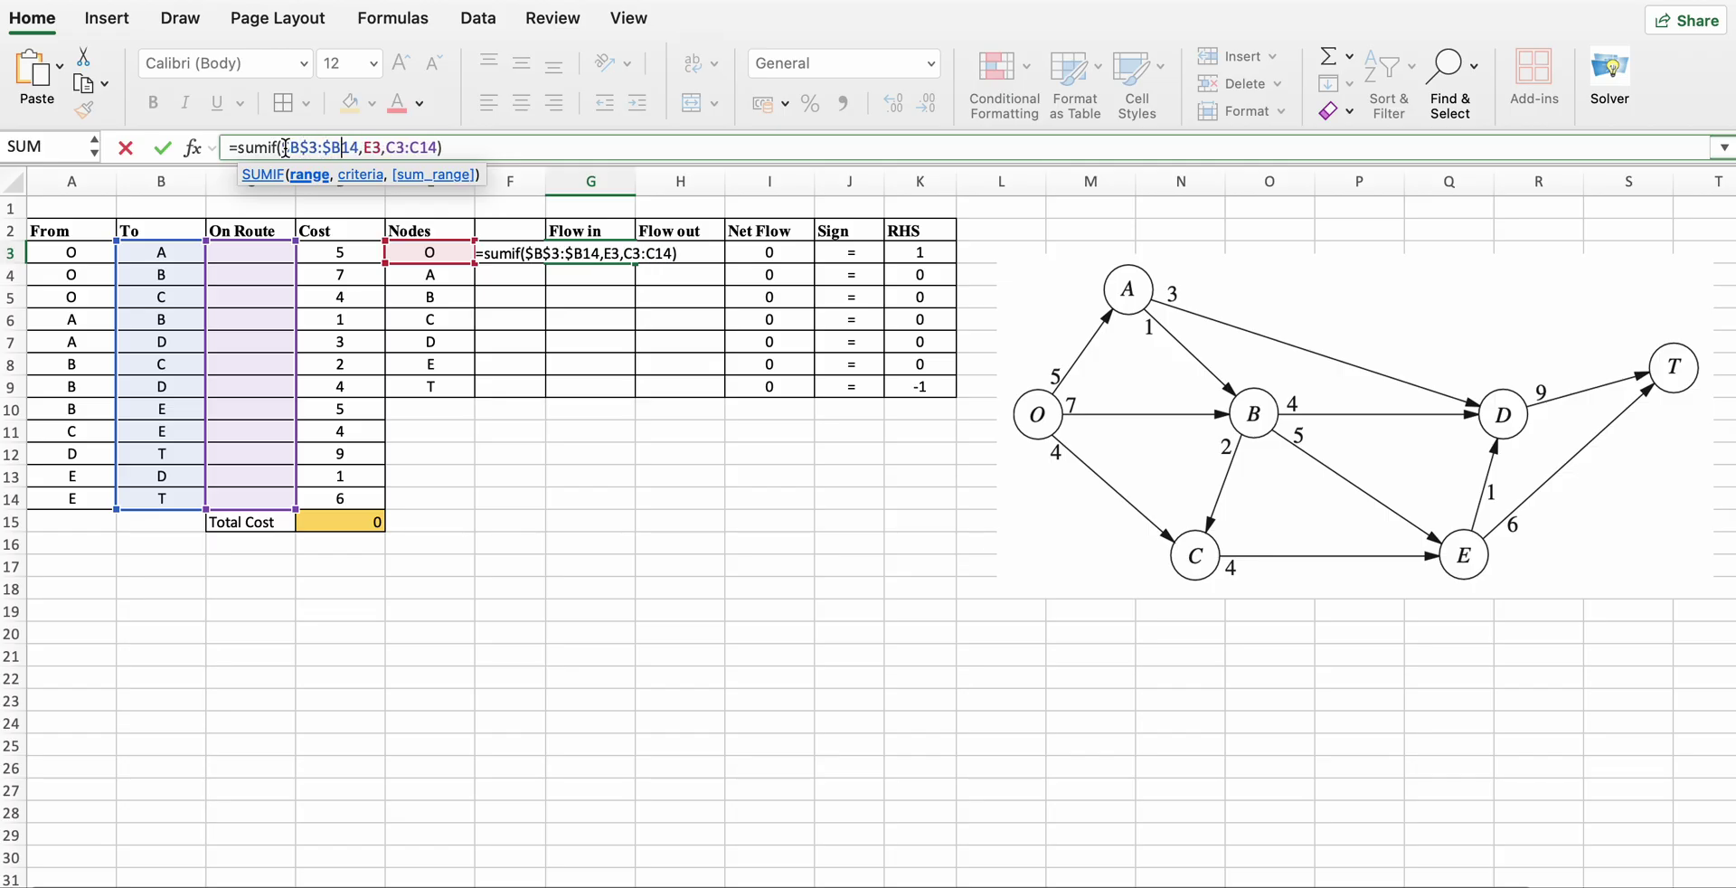
{"action": "type", "text": "$"}
{"action": "key", "text": "Right"}
{"action": "key", "text": "Right"}
{"action": "key", "text": "Right"}
{"action": "key", "text": "Right"}
{"action": "type", "text": "$B$"}
{"action": "key", "text": "Right"}
{"action": "key", "text": "Right"}
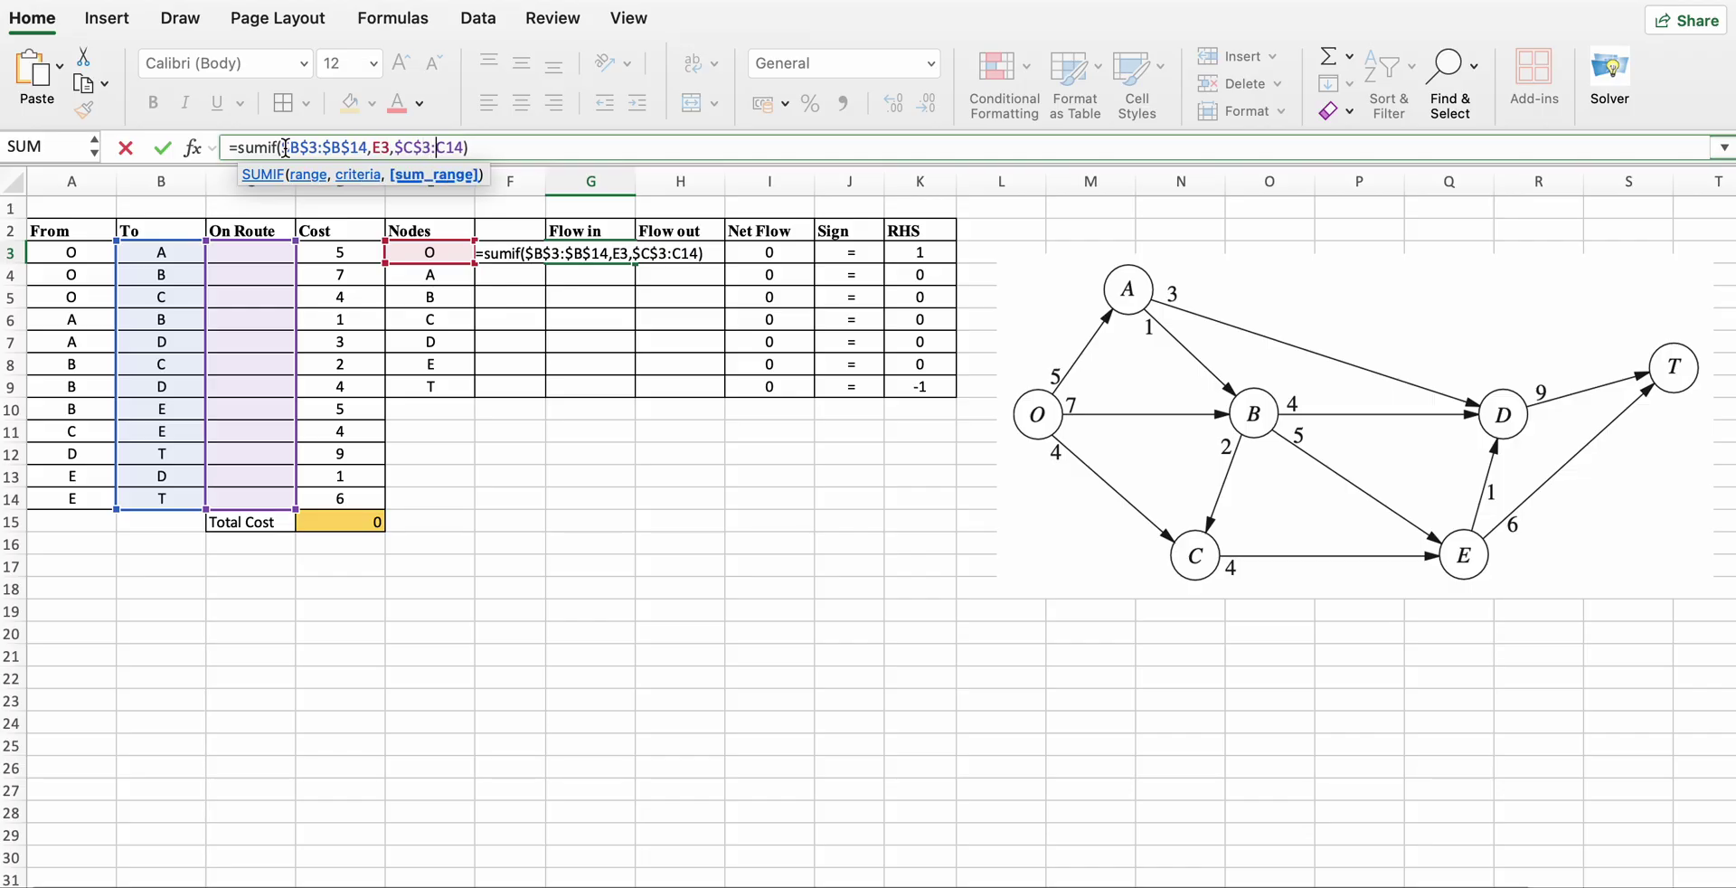
{"action": "type", "text": "$"}
{"action": "key", "text": "Right"}
{"action": "type", "text": "$"}
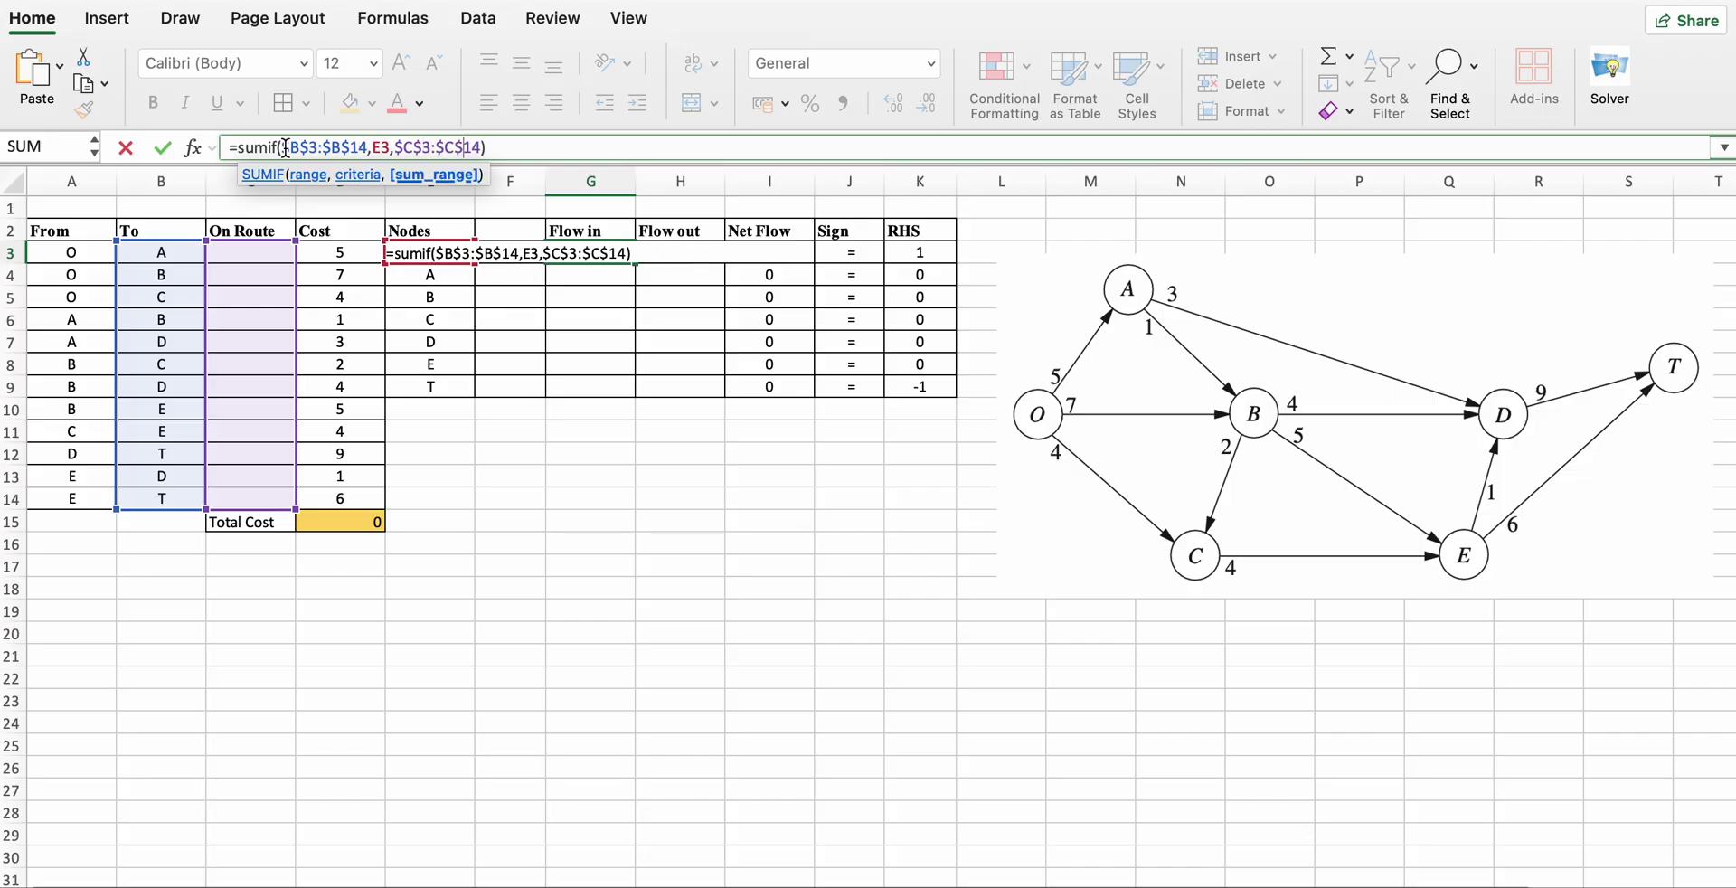
{"action": "key", "text": "Return"}
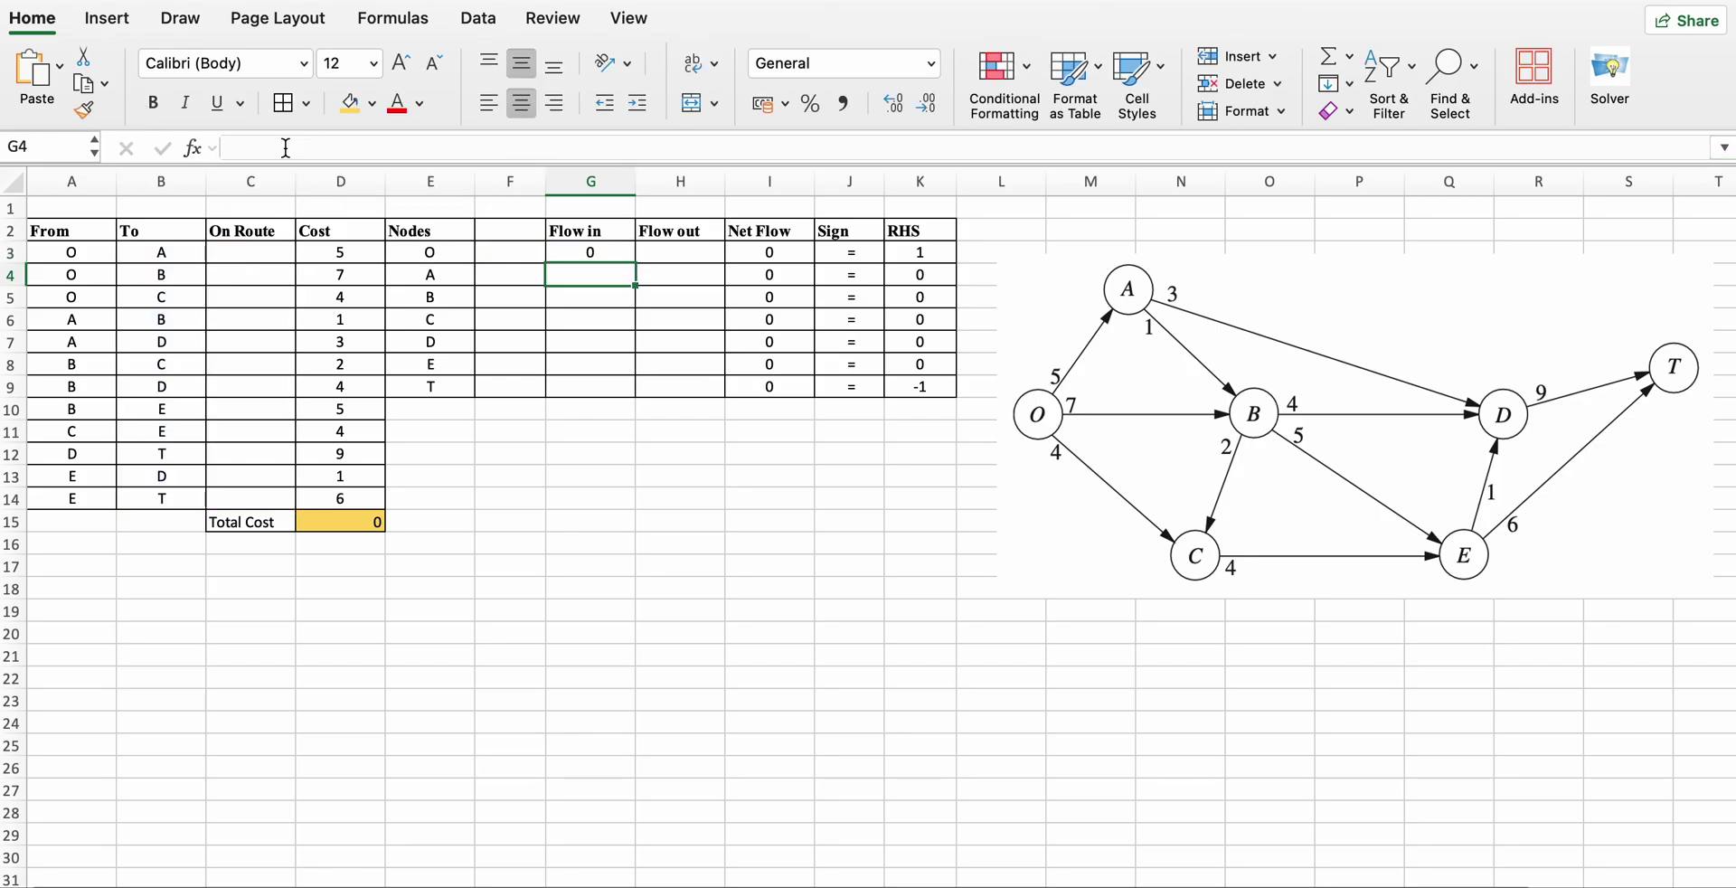
{"action": "left_click", "coordinate": [619, 255]}
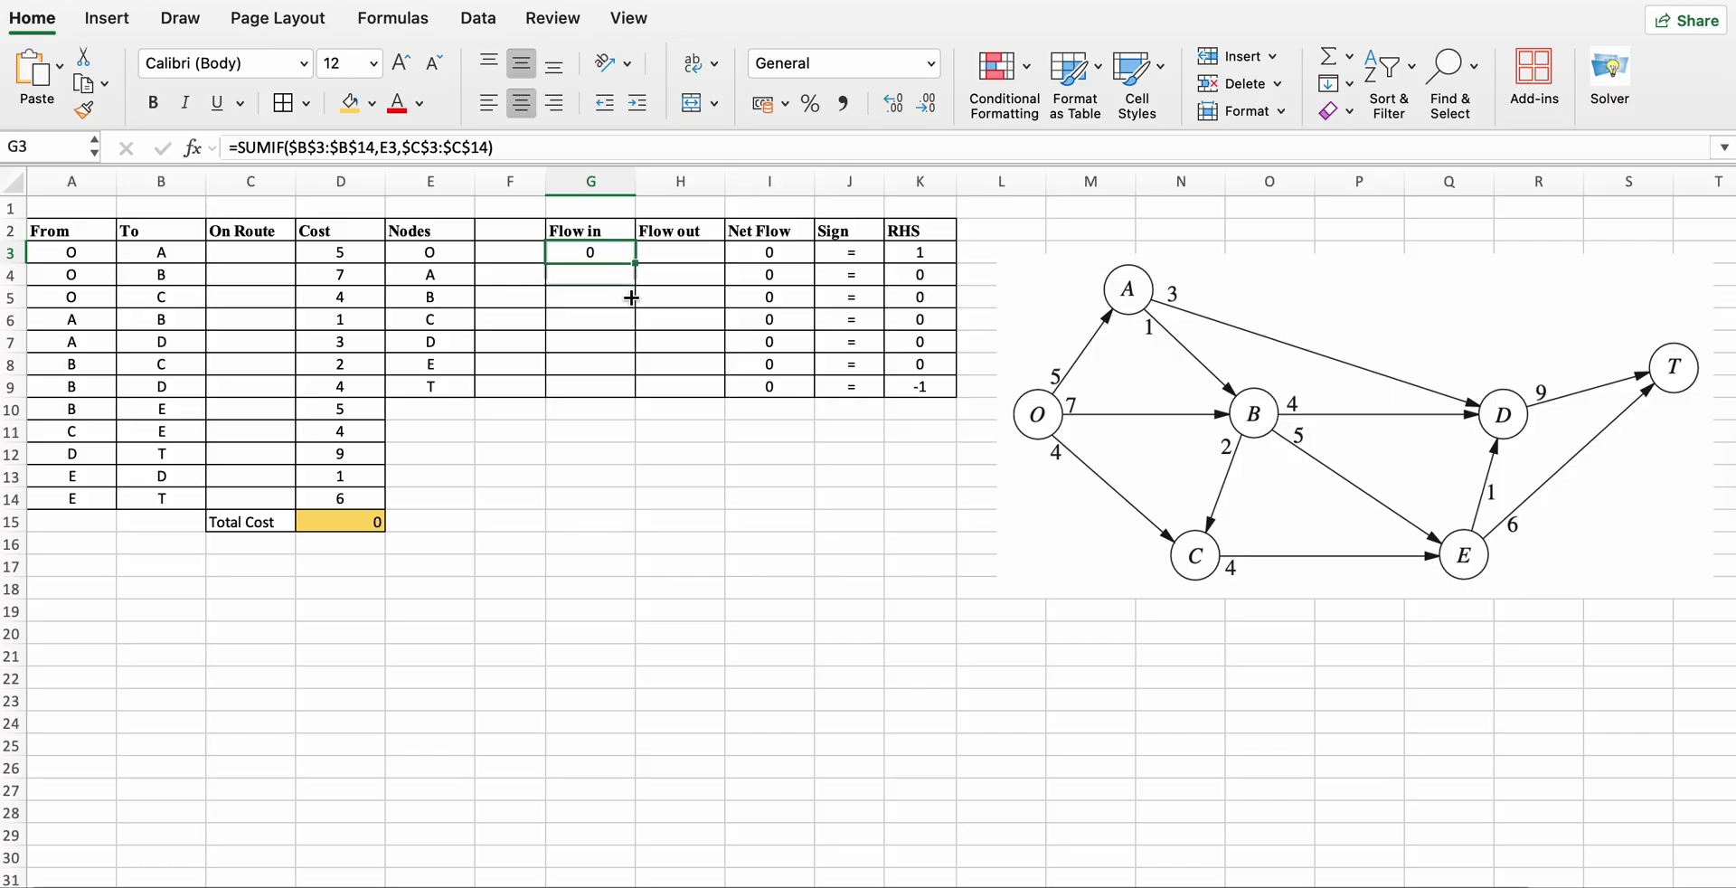
Fill Flow in down to G9 and enter =SUMIF(A3:A14,E3,C3:C14) in H3.
{"action": "left_click_drag", "start_coordinate": [631, 297], "coordinate": [624, 388]}
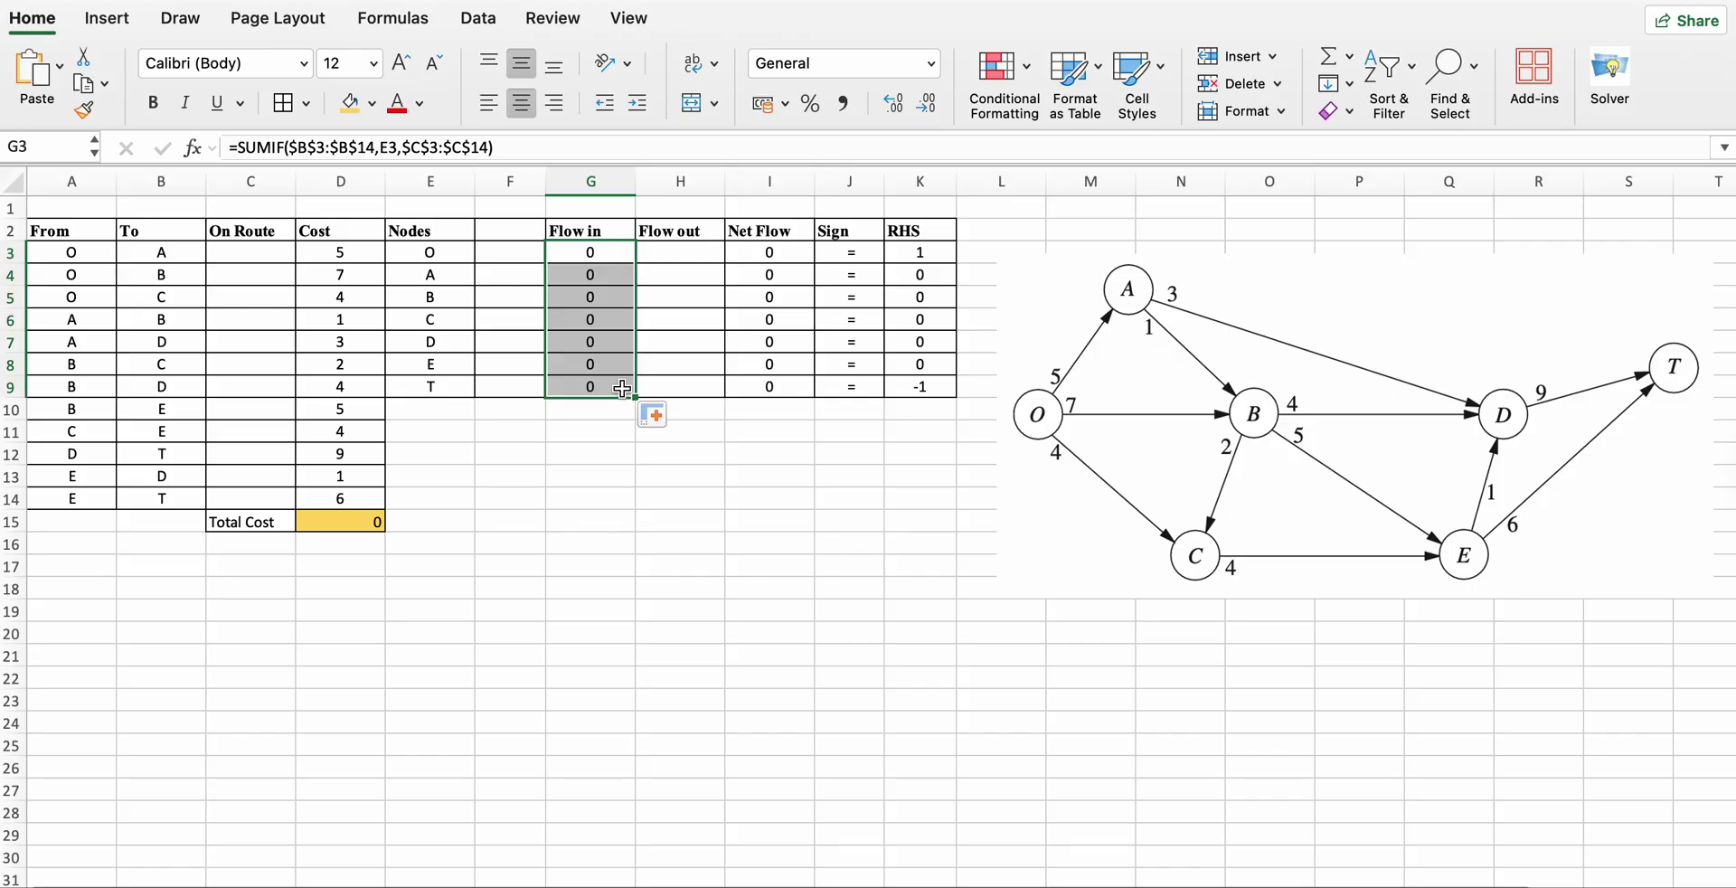
{"action": "left_click", "coordinate": [682, 255]}
{"action": "type", "text": "=sumif"}
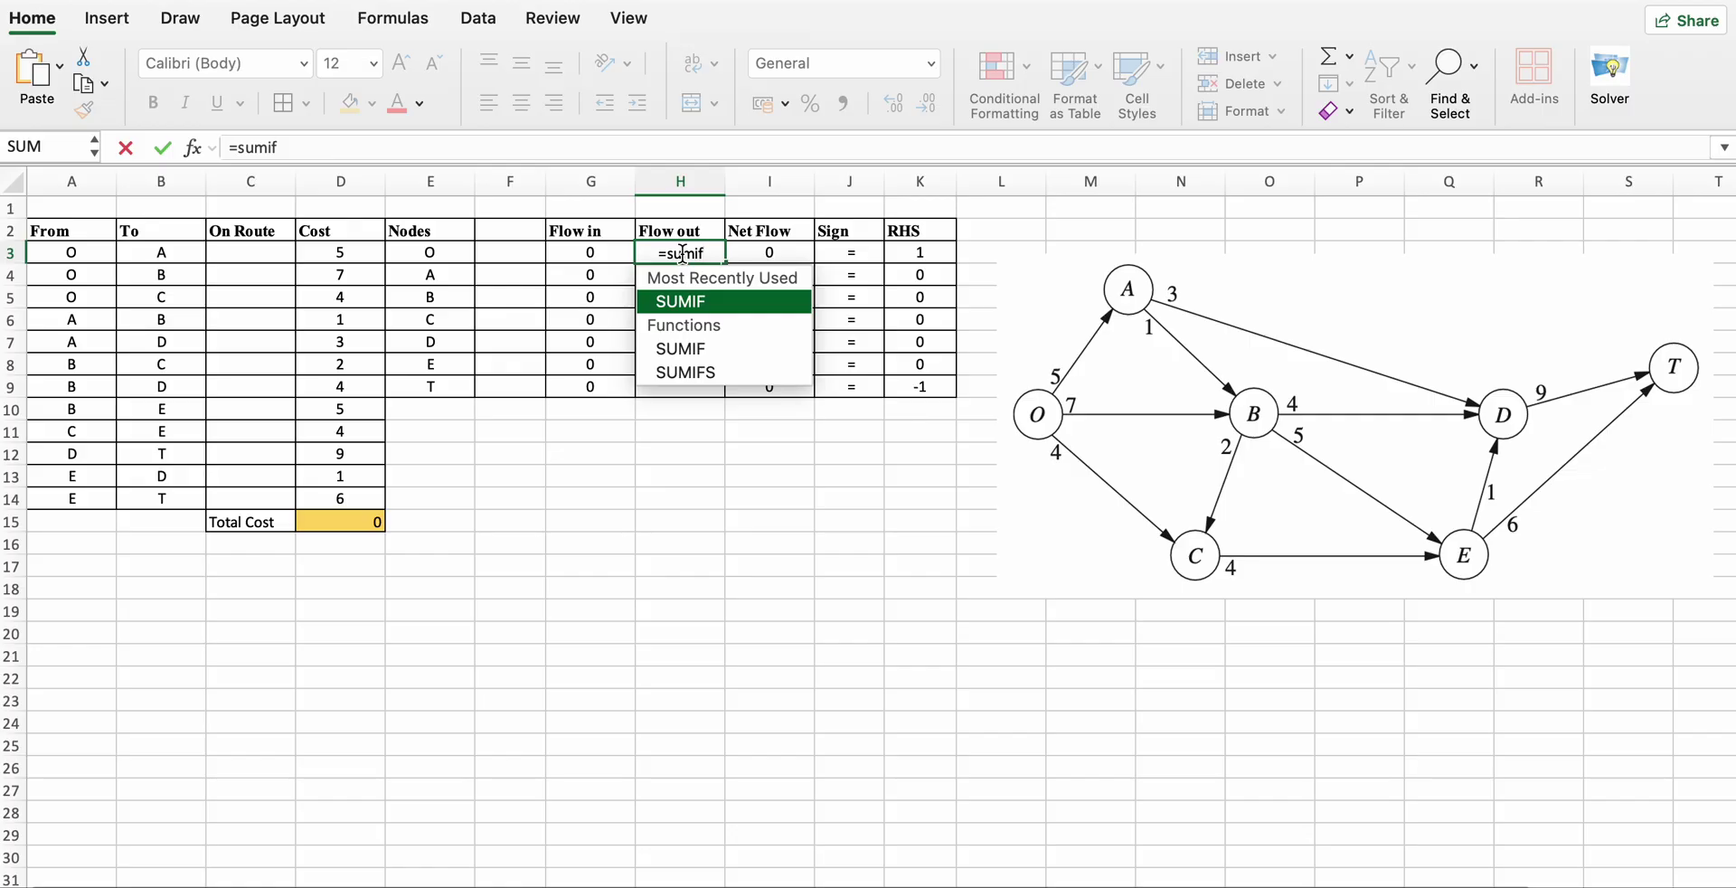
{"action": "type", "text": "("}
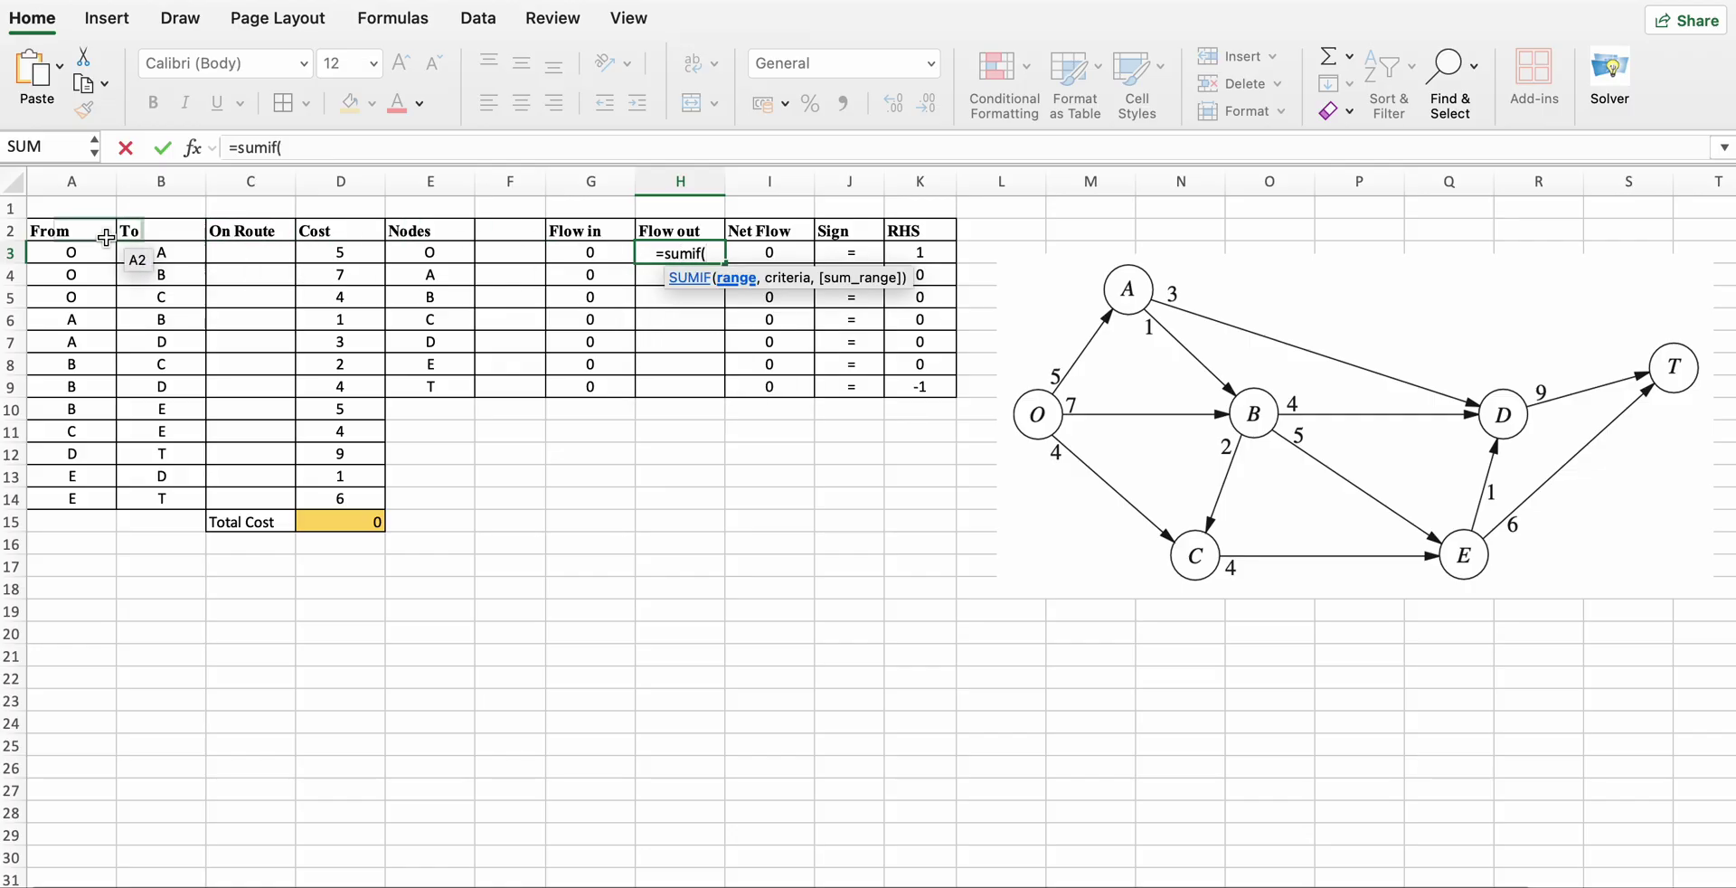
{"action": "left_click_drag", "start_coordinate": [87, 253], "coordinate": [79, 494]}
{"action": "type", "text": ","}
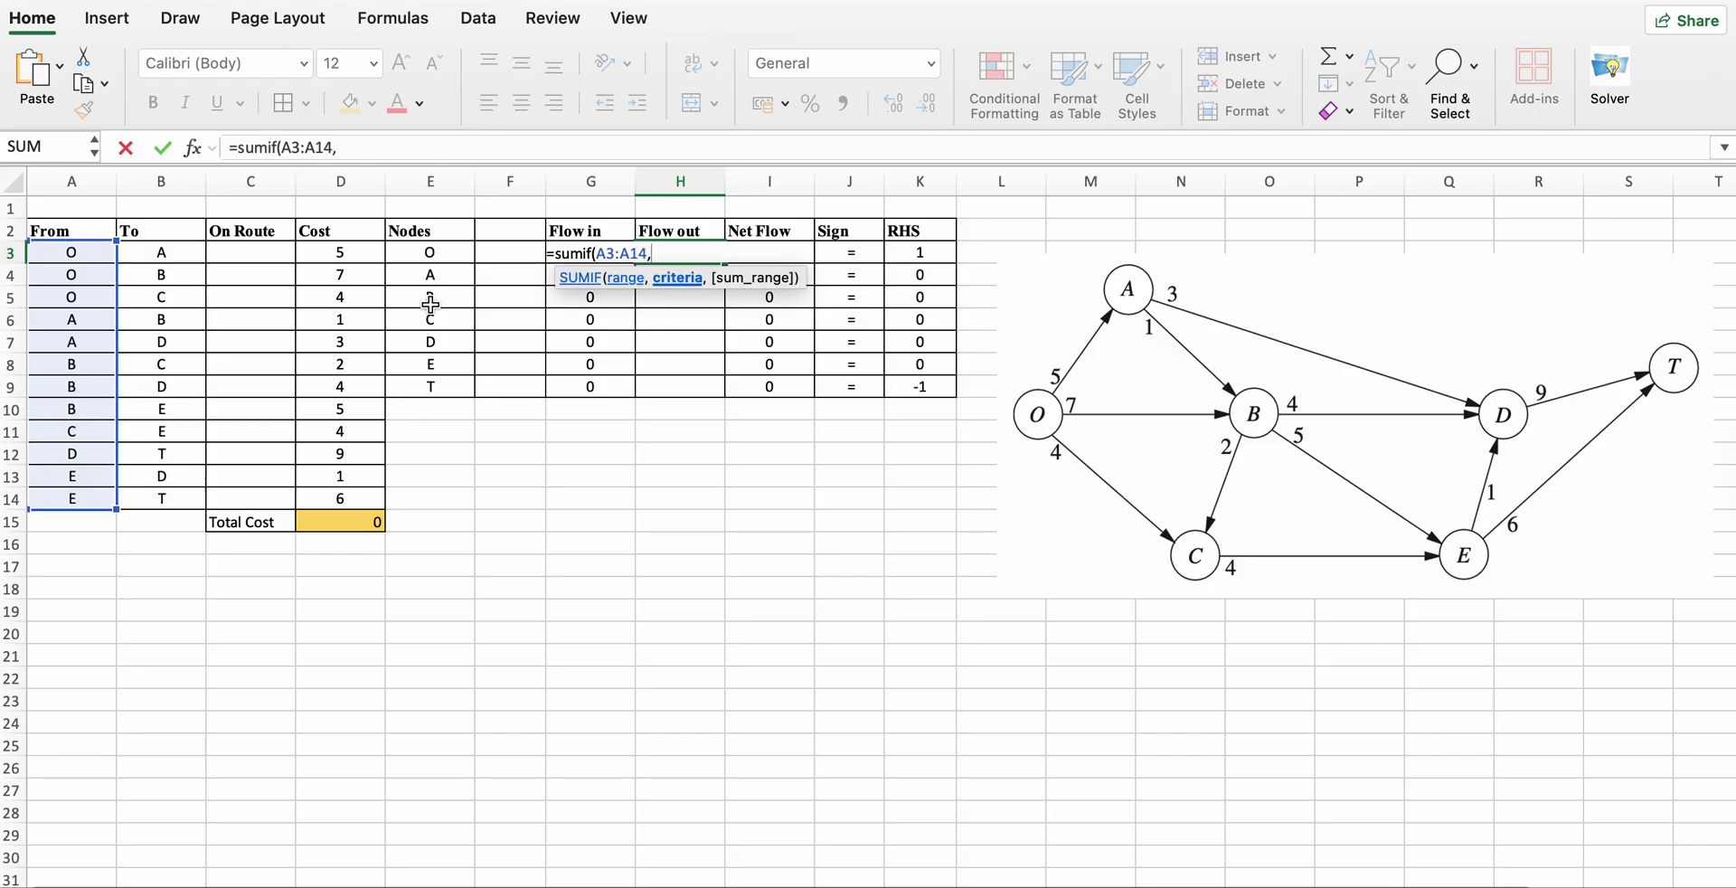
{"action": "left_click", "coordinate": [430, 253]}
{"action": "type", "text": ","}
{"action": "left_click", "coordinate": [245, 252]}
{"action": "left_click_drag", "start_coordinate": [245, 252], "coordinate": [257, 501]}
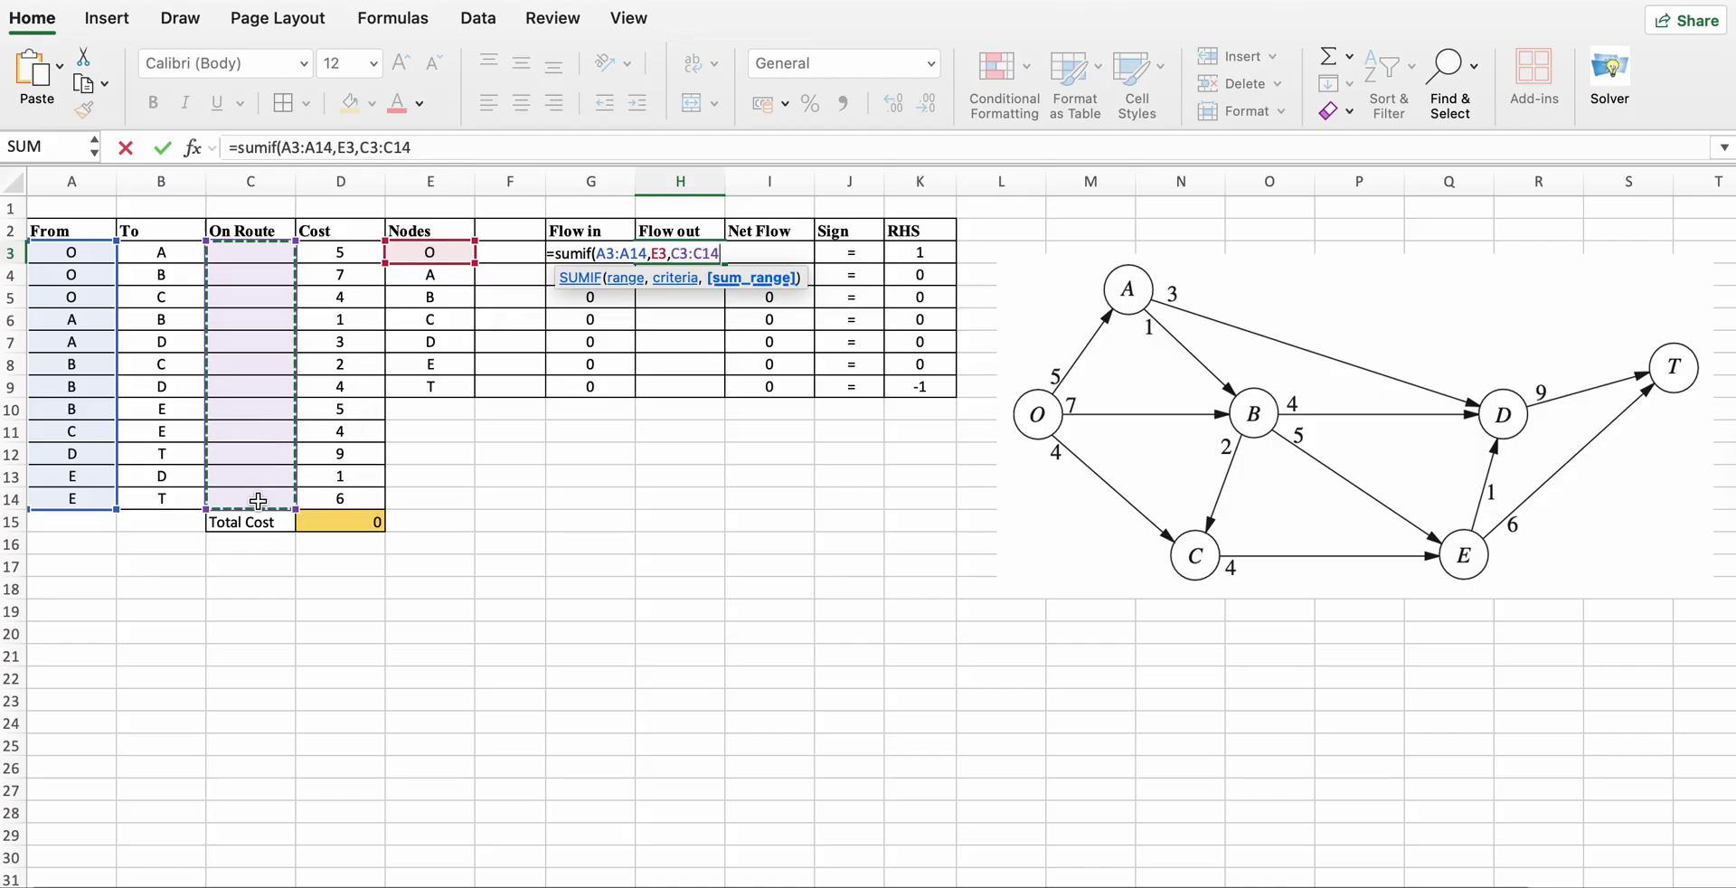
{"action": "type", "text": ")"}
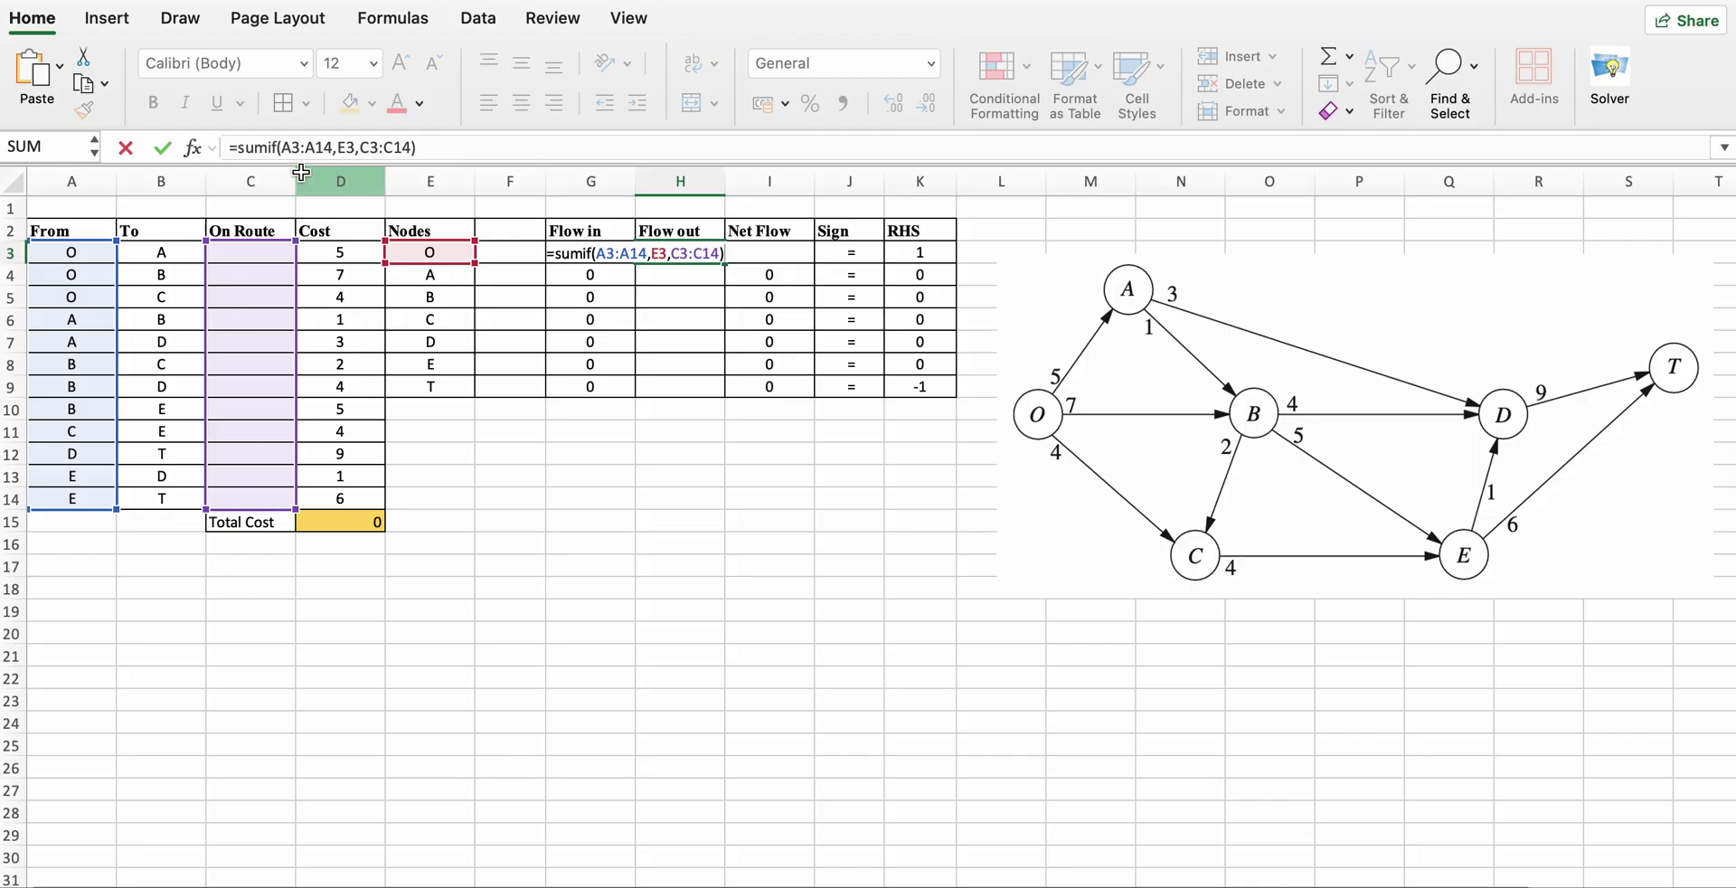
Make Flow out =SUMIF($A$3:$A$14,E3,$C$3:$C$14) and fill it down to H9.
{"action": "left_click", "coordinate": [283, 147]}
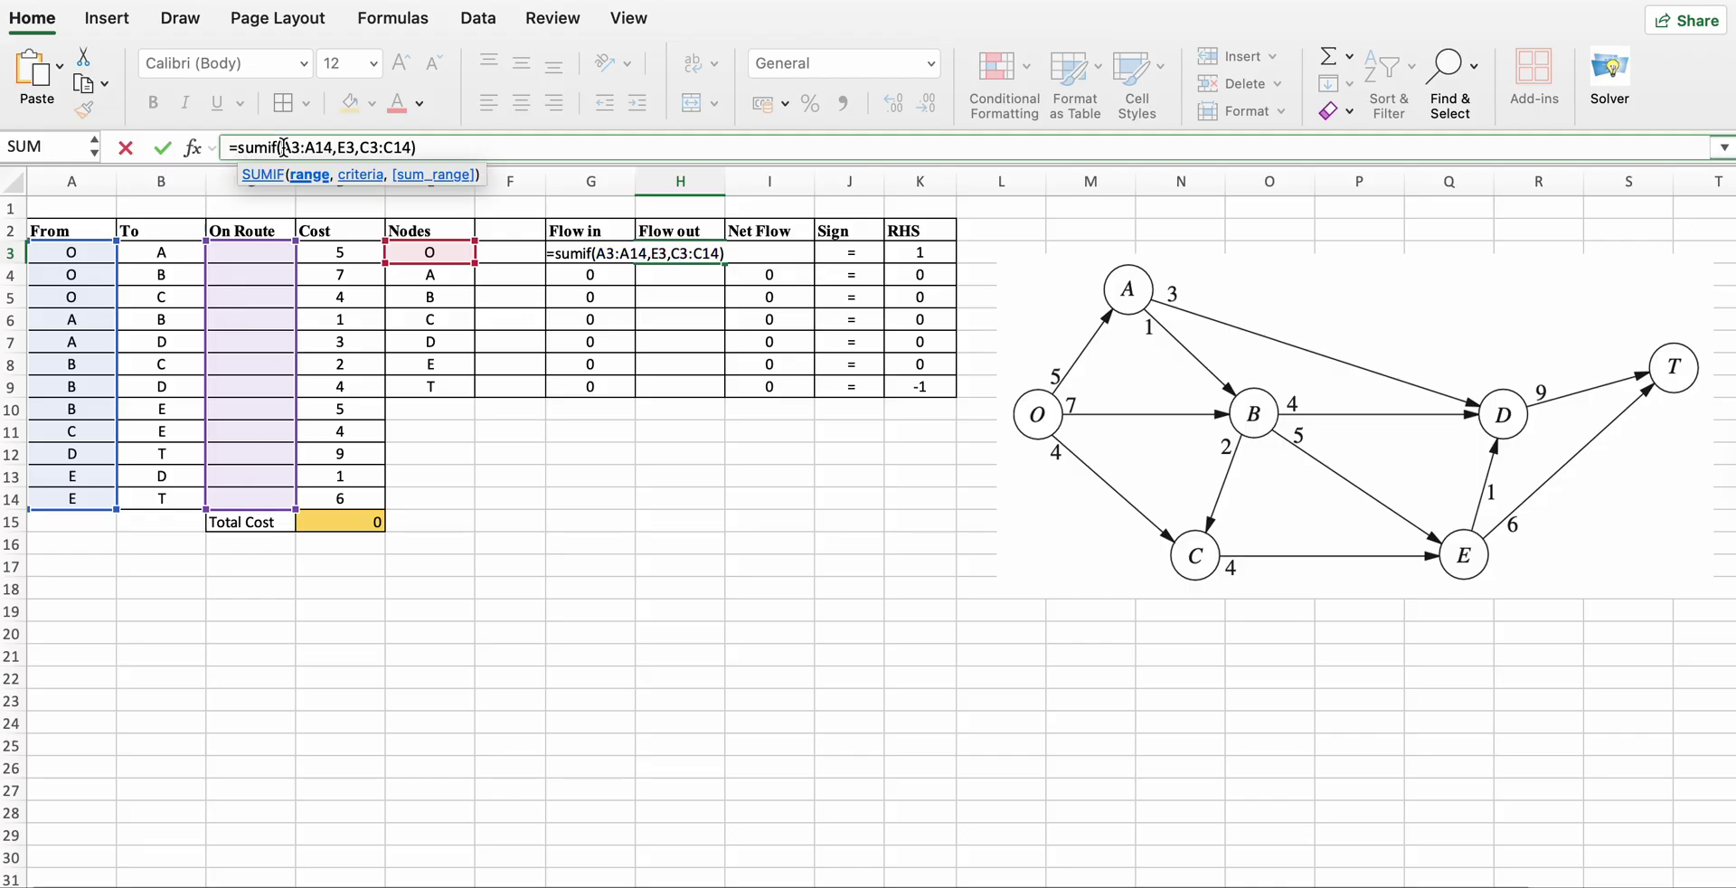
{"action": "type", "text": "$A"}
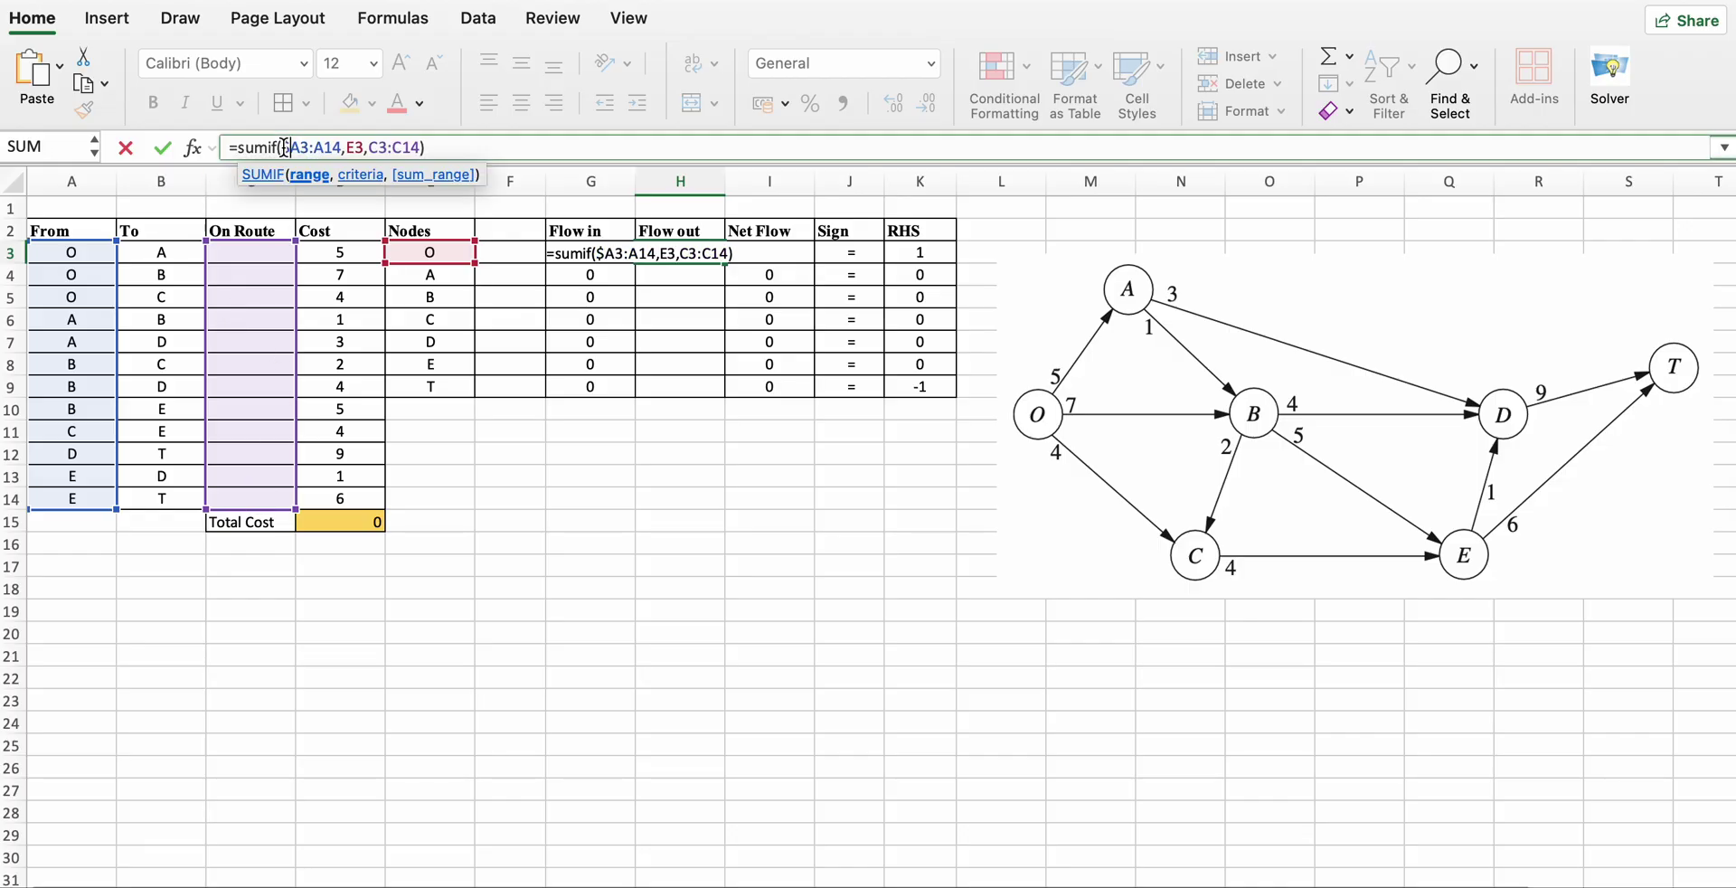
{"action": "type", "text": "$"}
{"action": "key", "text": "Right"}
{"action": "key", "text": "Right"}
{"action": "type", "text": "$"}
{"action": "key", "text": "Right"}
{"action": "type", "text": "$"}
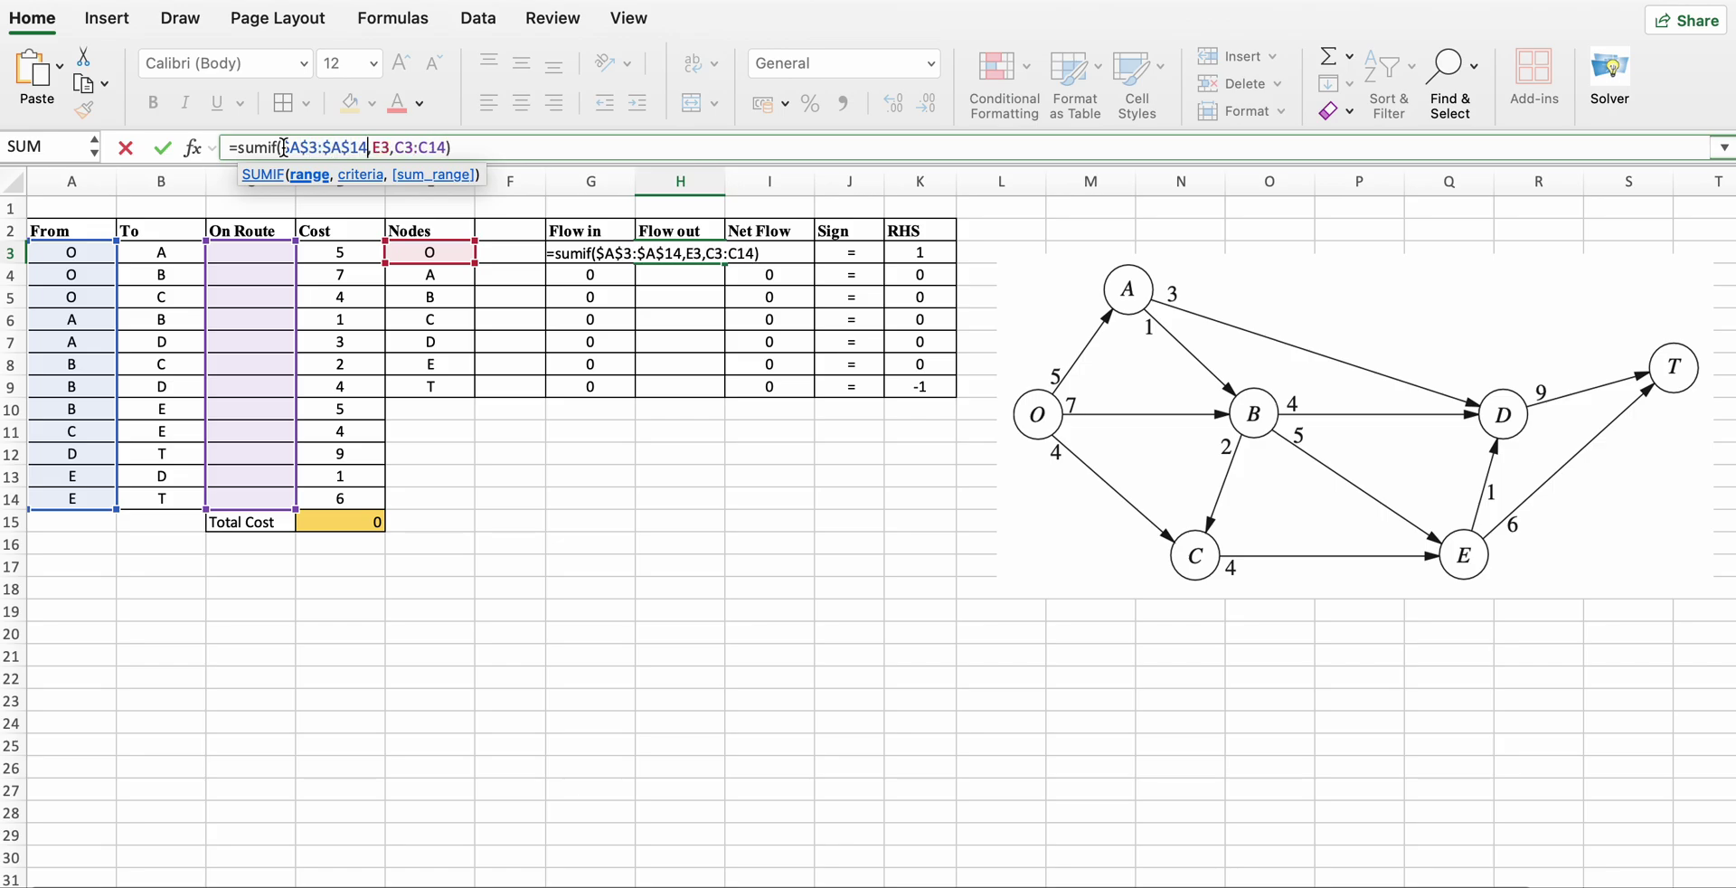
{"action": "key", "text": "Right"}
{"action": "key", "text": "Right"}
{"action": "key", "text": "Right"}
{"action": "key", "text": "Right"}
{"action": "type", "text": "$"}
{"action": "key", "text": "Right"}
{"action": "type", "text": "$"}
{"action": "key", "text": "Right"}
{"action": "key", "text": "Right"}
{"action": "type", "text": "$A"}
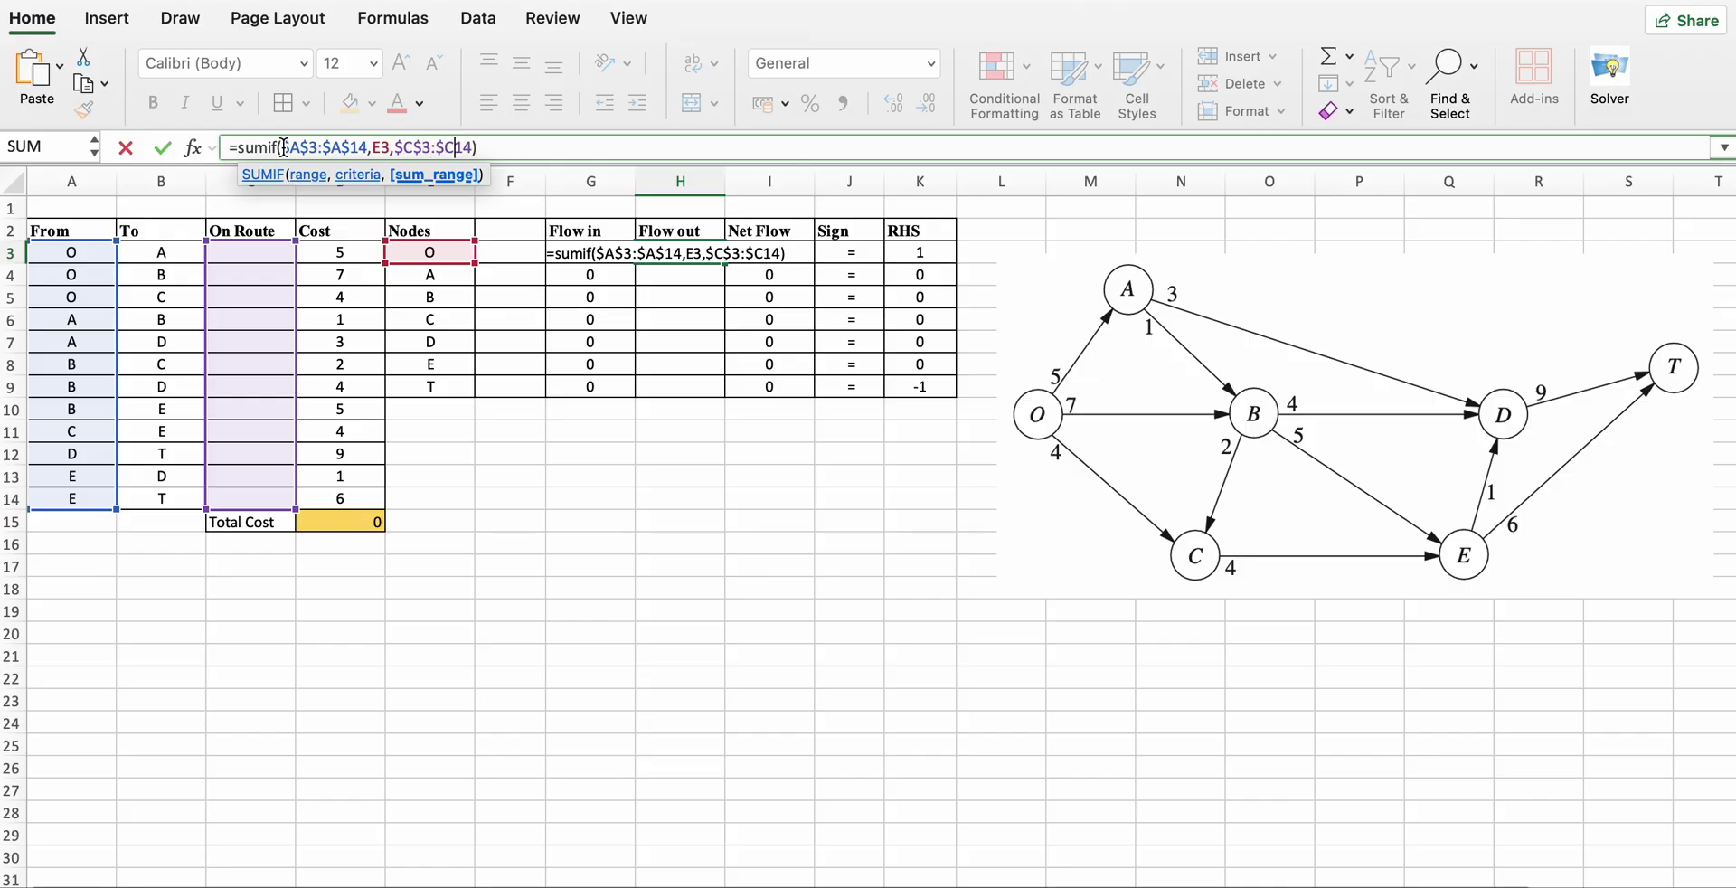
{"action": "type", "text": "$"}
{"action": "key", "text": "Return"}
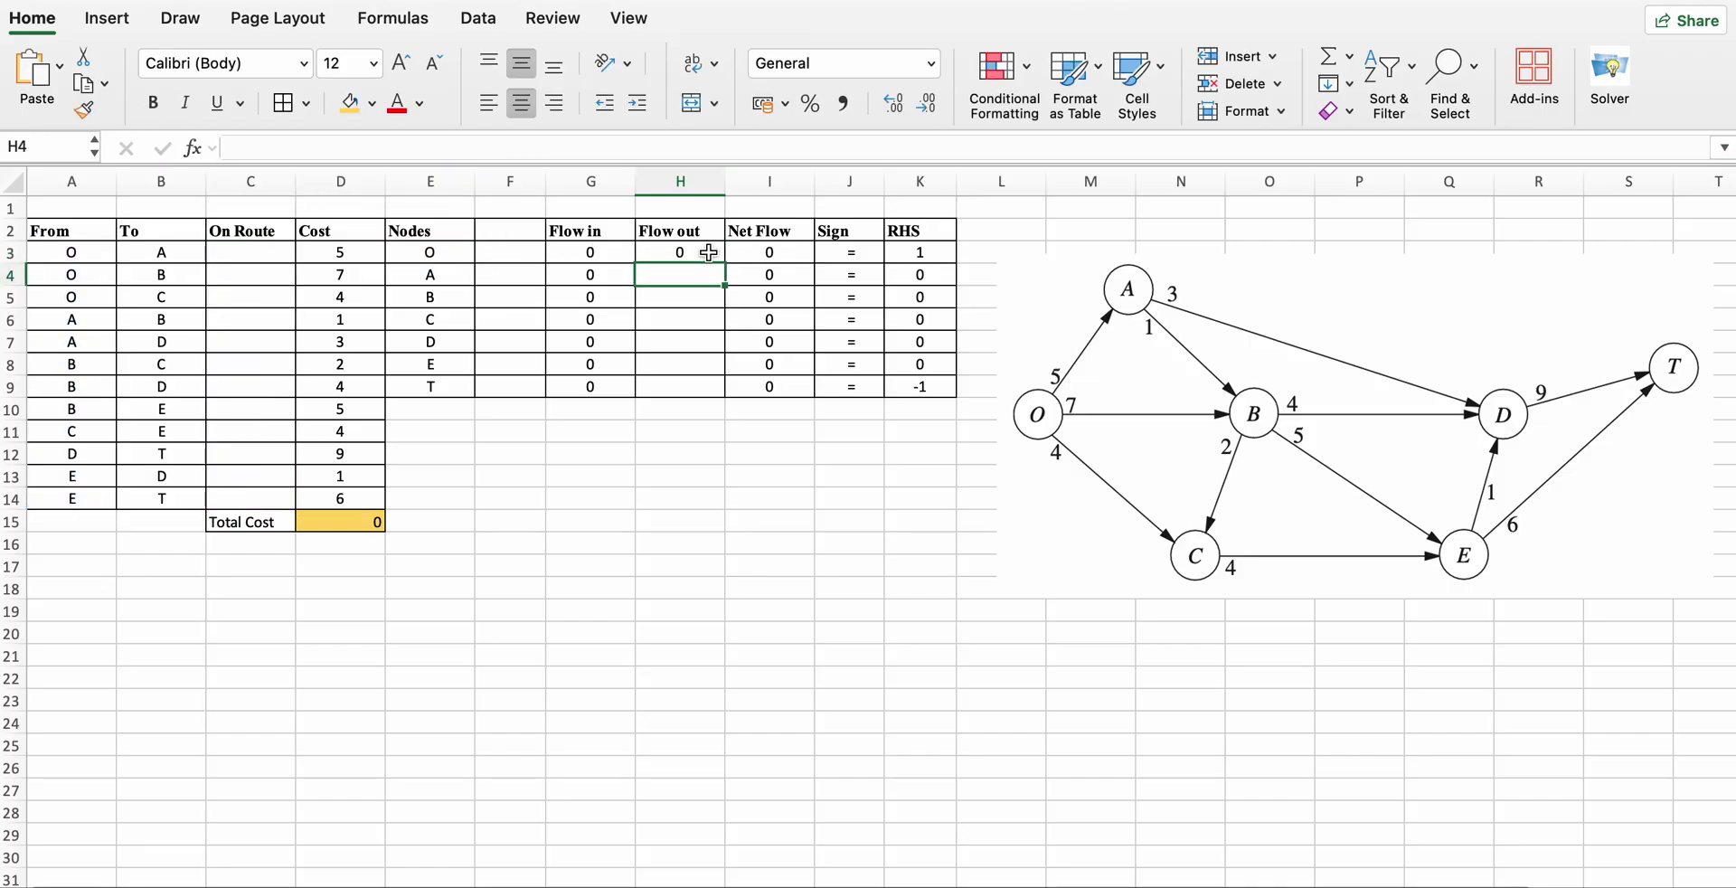
{"action": "left_click", "coordinate": [720, 257]}
{"action": "left_click_drag", "start_coordinate": [725, 260], "coordinate": [707, 392]}
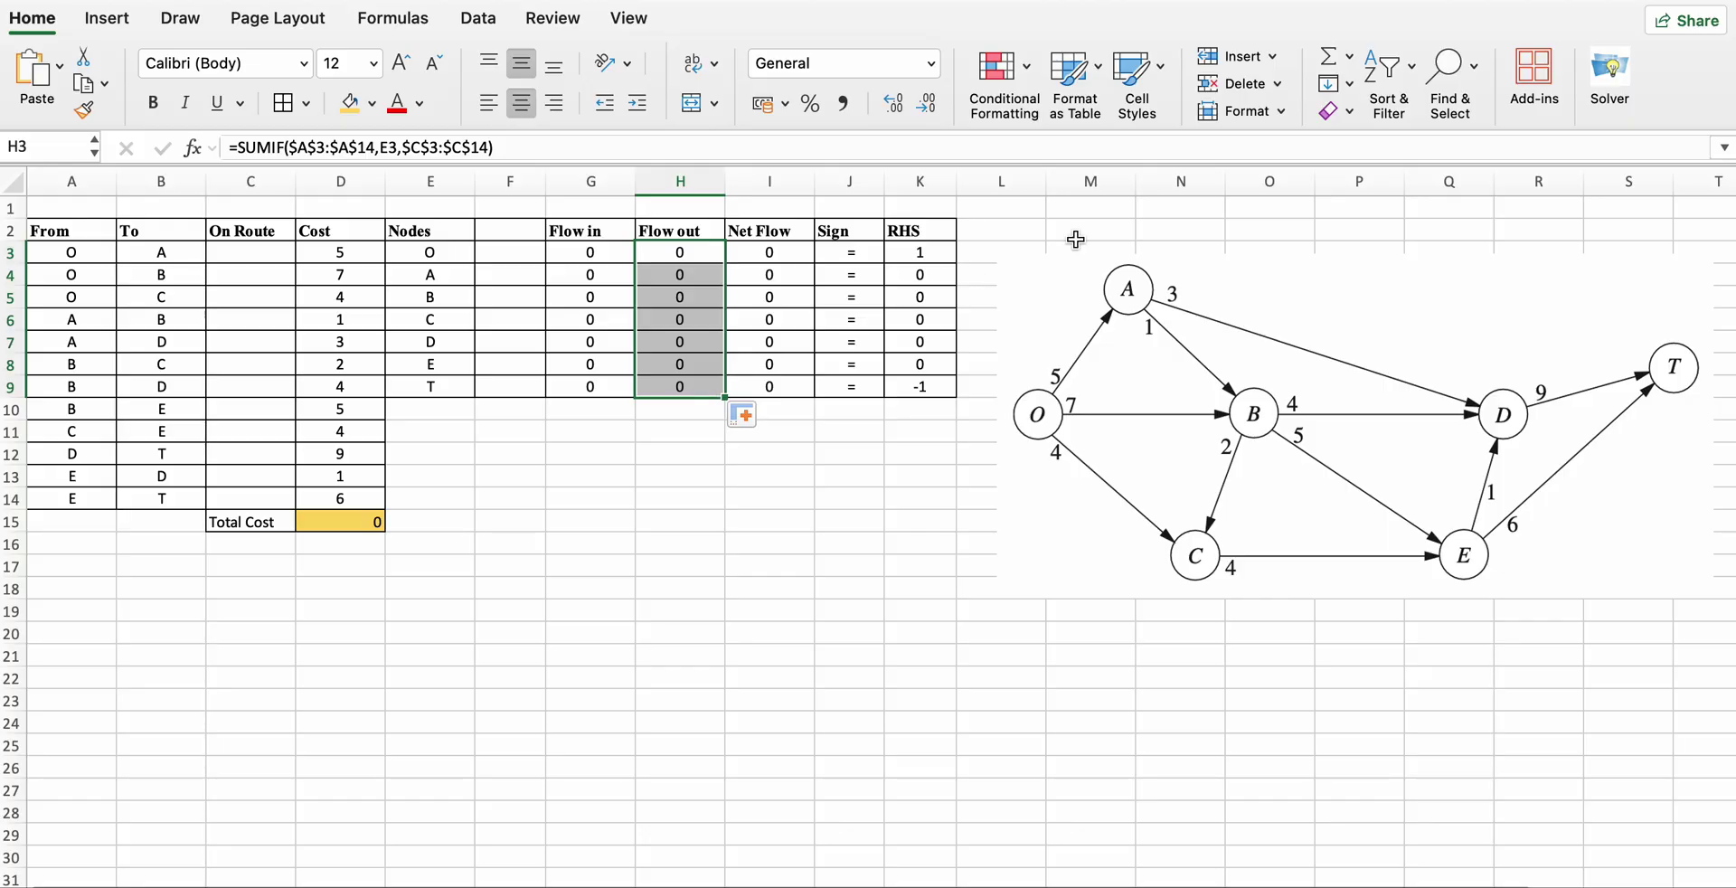
Open Solver and set it to minimize the Total Cost cell D15.
{"action": "left_click", "coordinate": [1613, 72]}
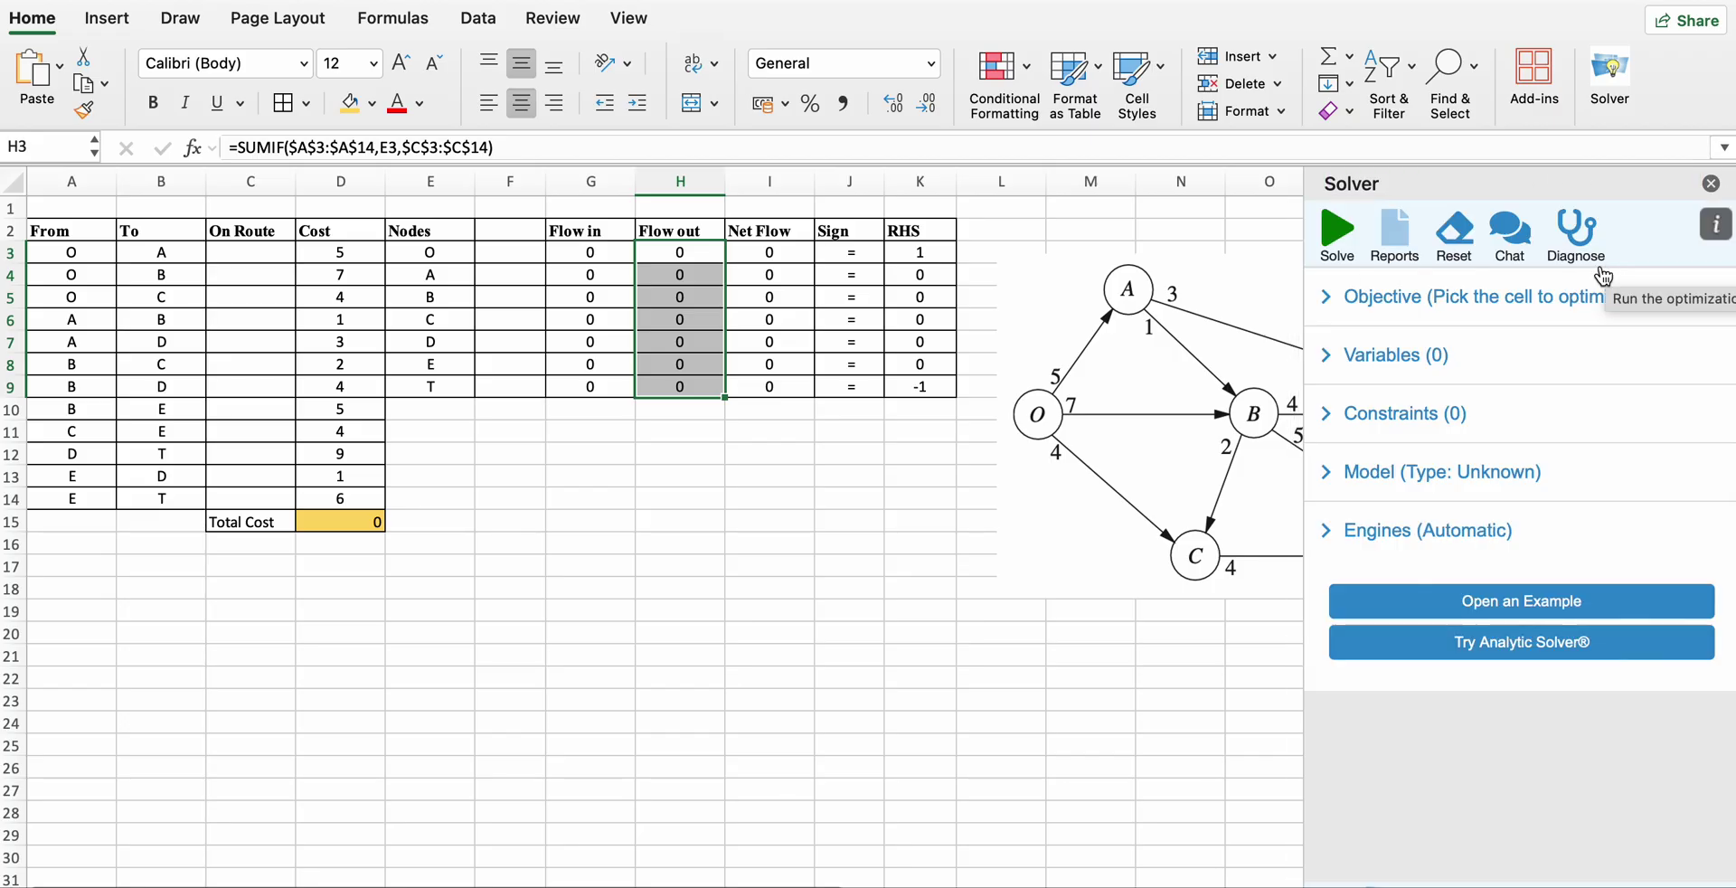
{"action": "left_click", "coordinate": [1405, 309]}
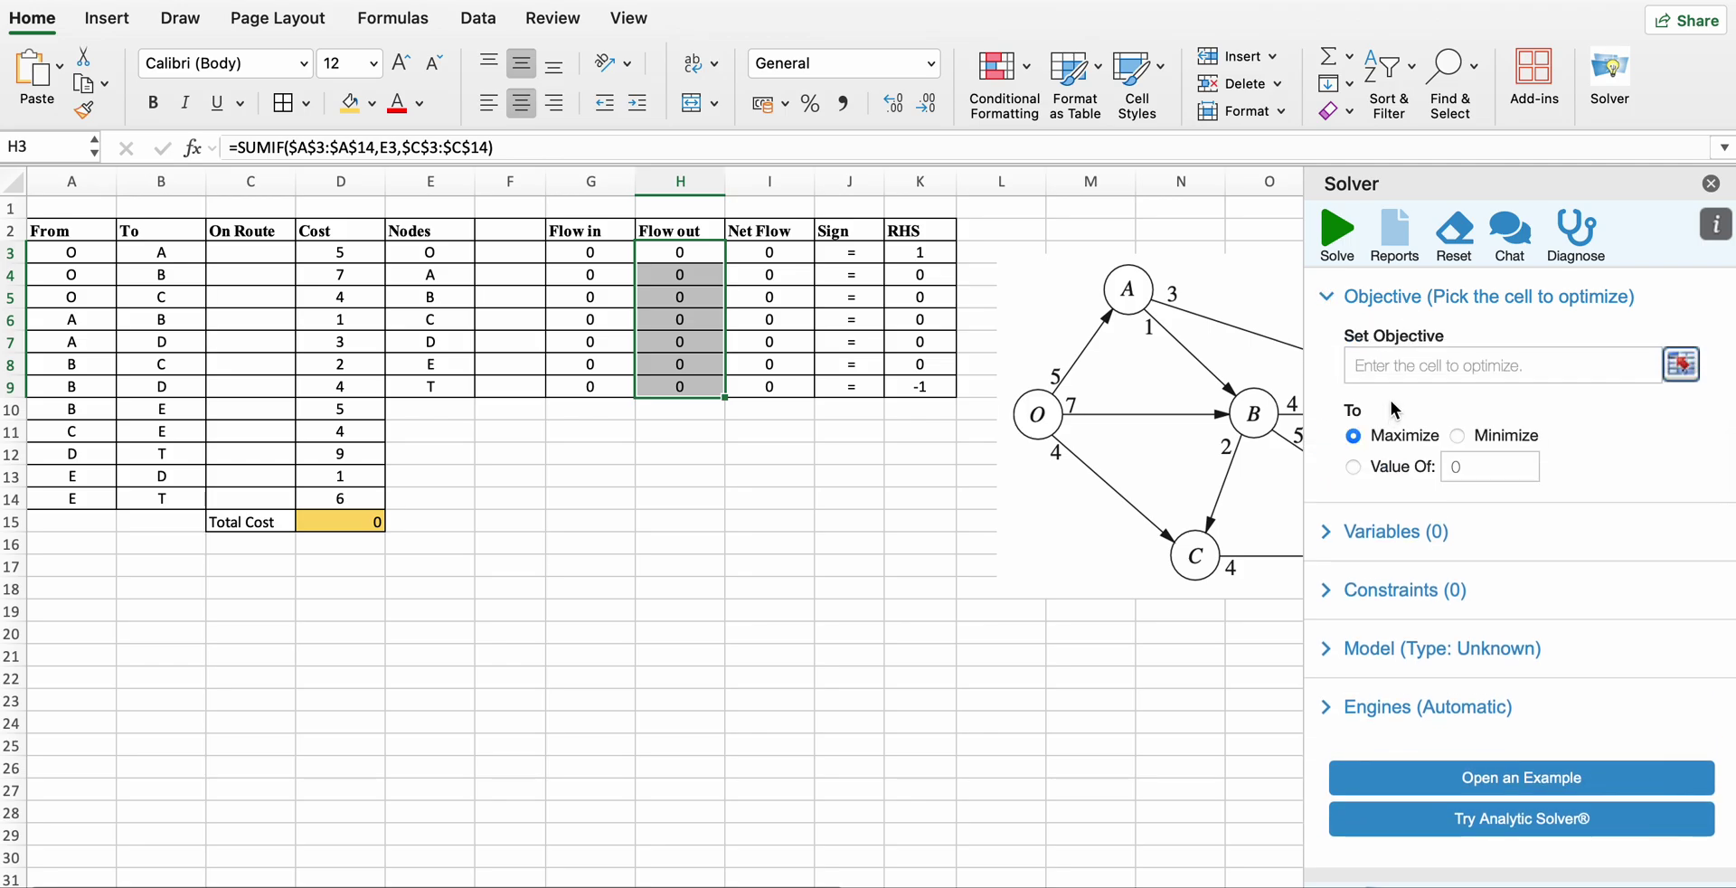
{"action": "left_click", "coordinate": [1682, 364]}
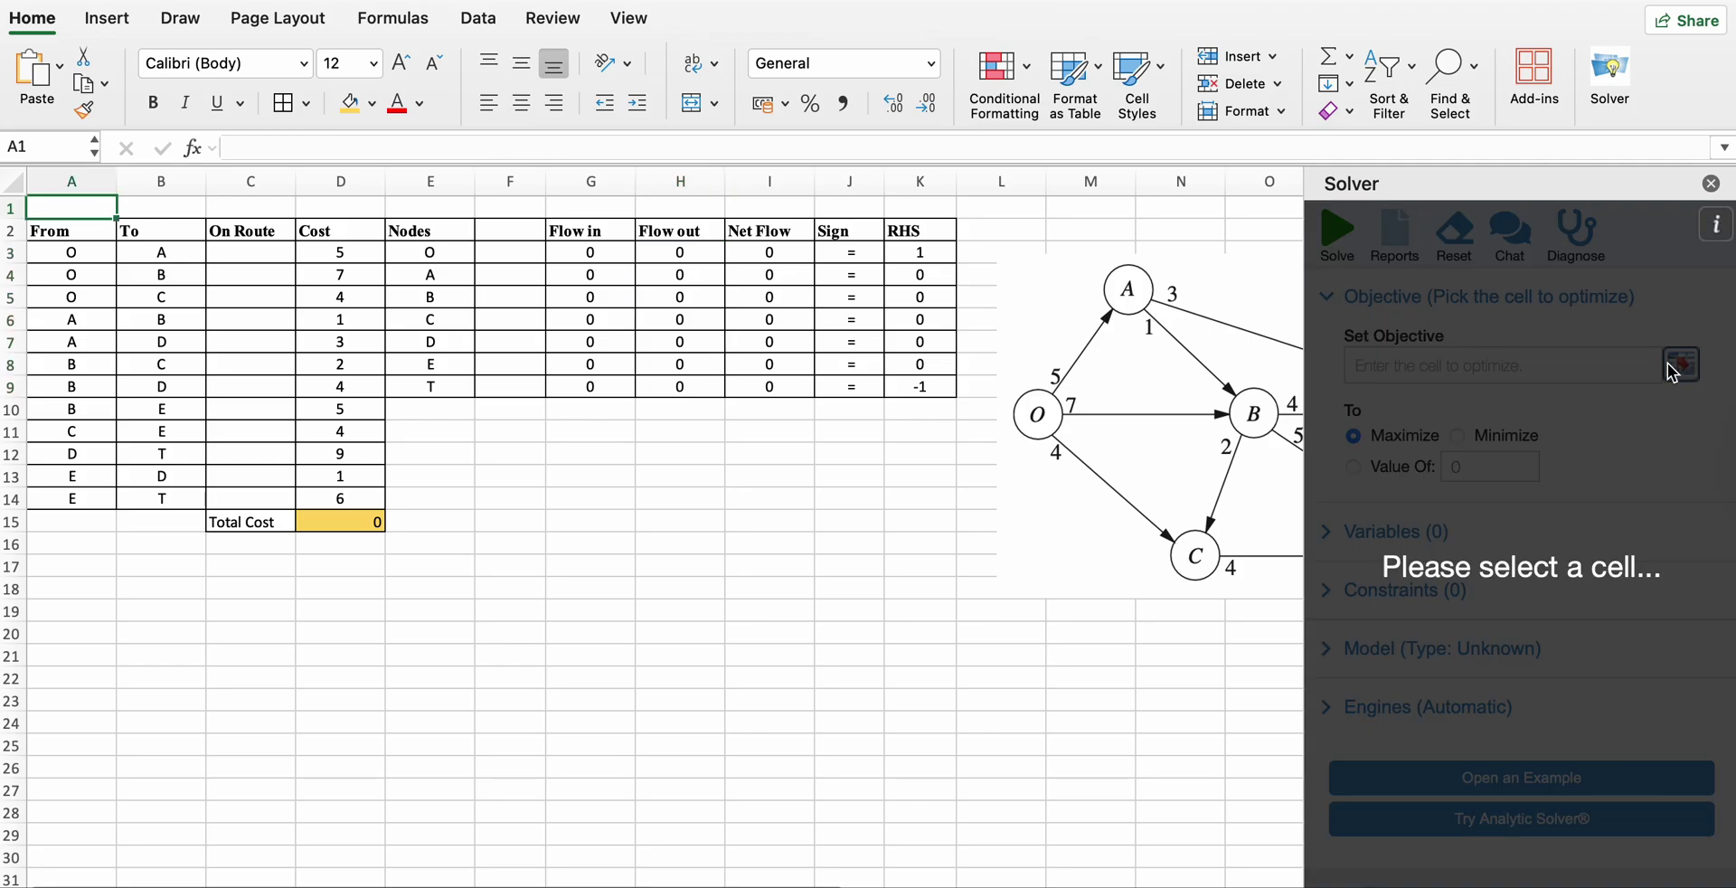
{"action": "left_click", "coordinate": [357, 525]}
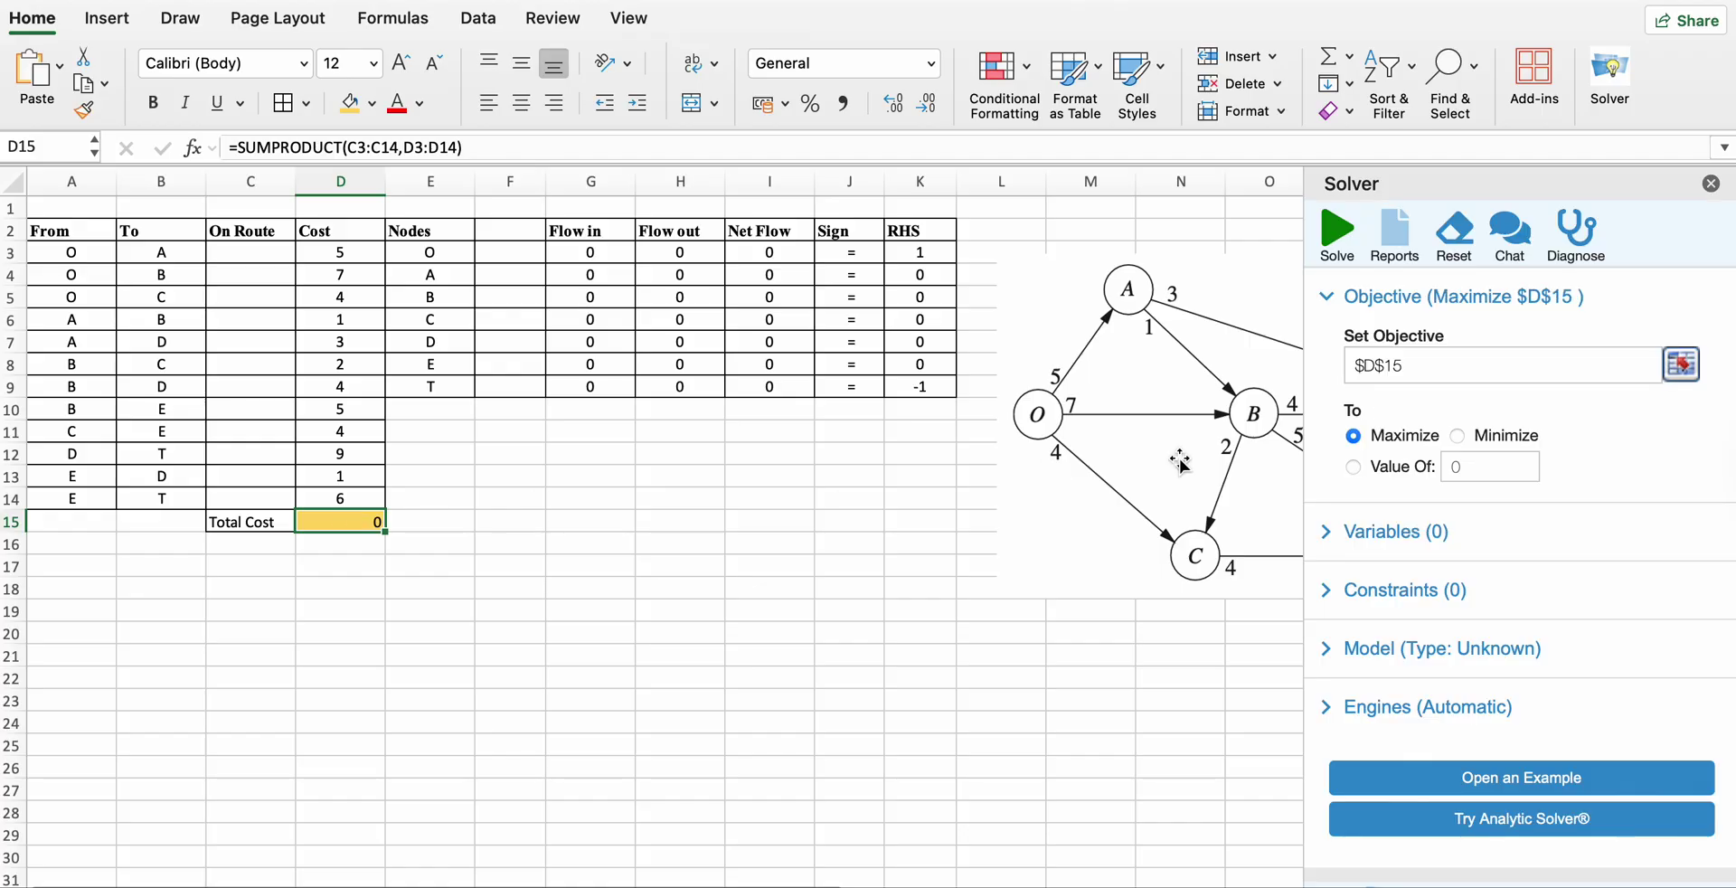
{"action": "left_click", "coordinate": [1455, 436]}
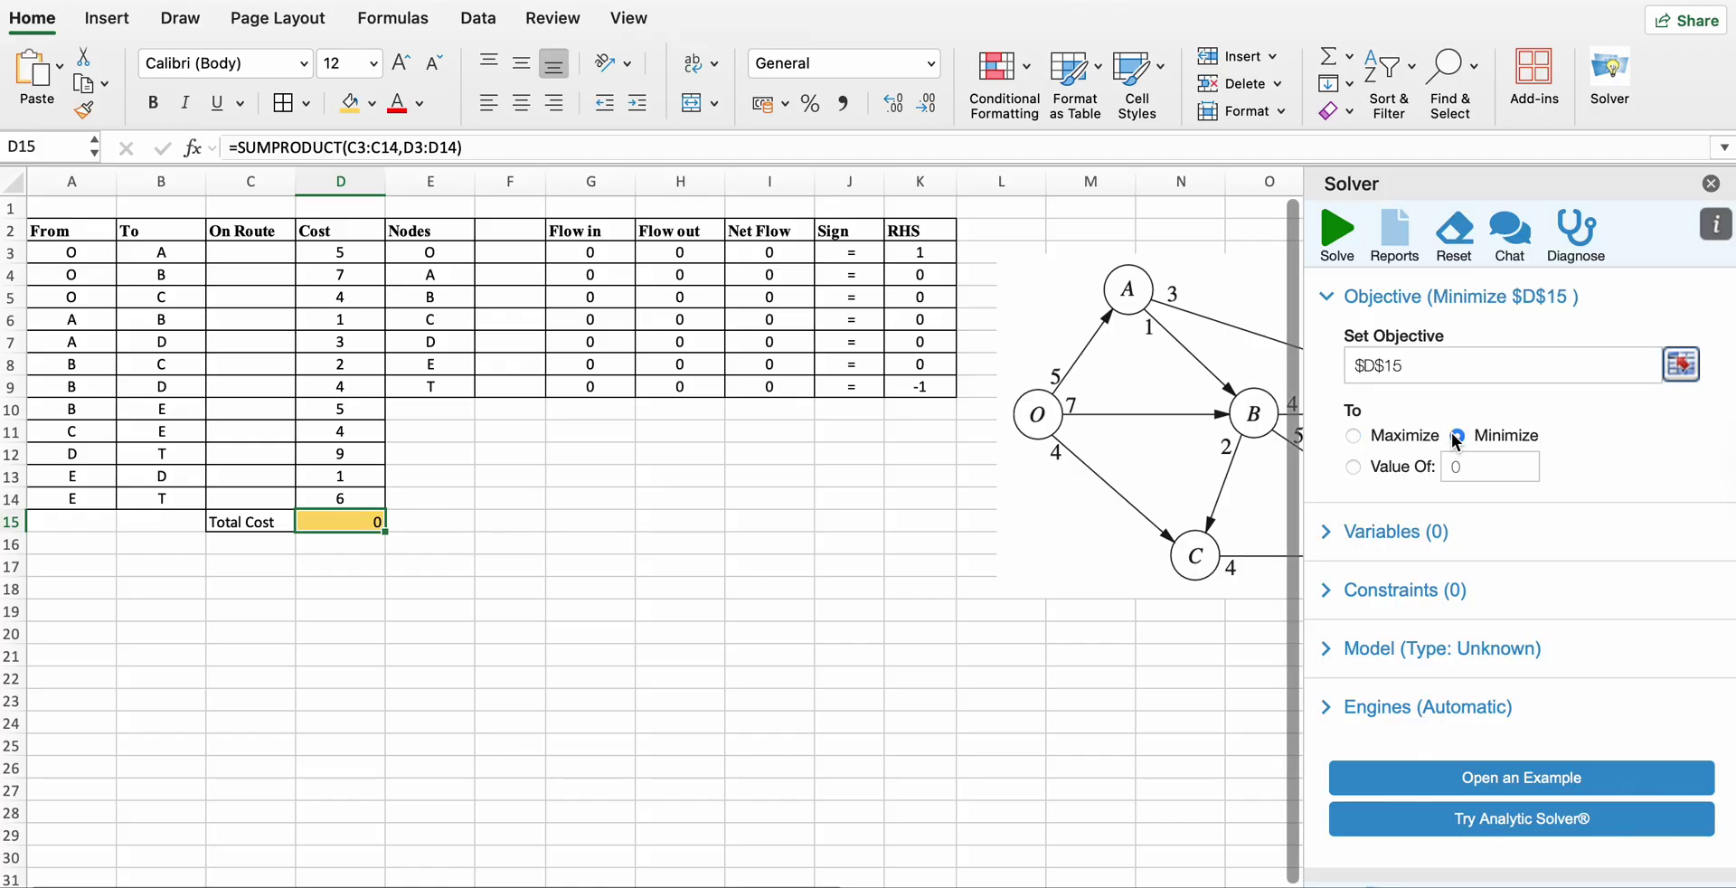
Add On Route cells C3:C14 as Solver's decision variables and expand the constraints section.
{"action": "left_click", "coordinate": [1364, 533]}
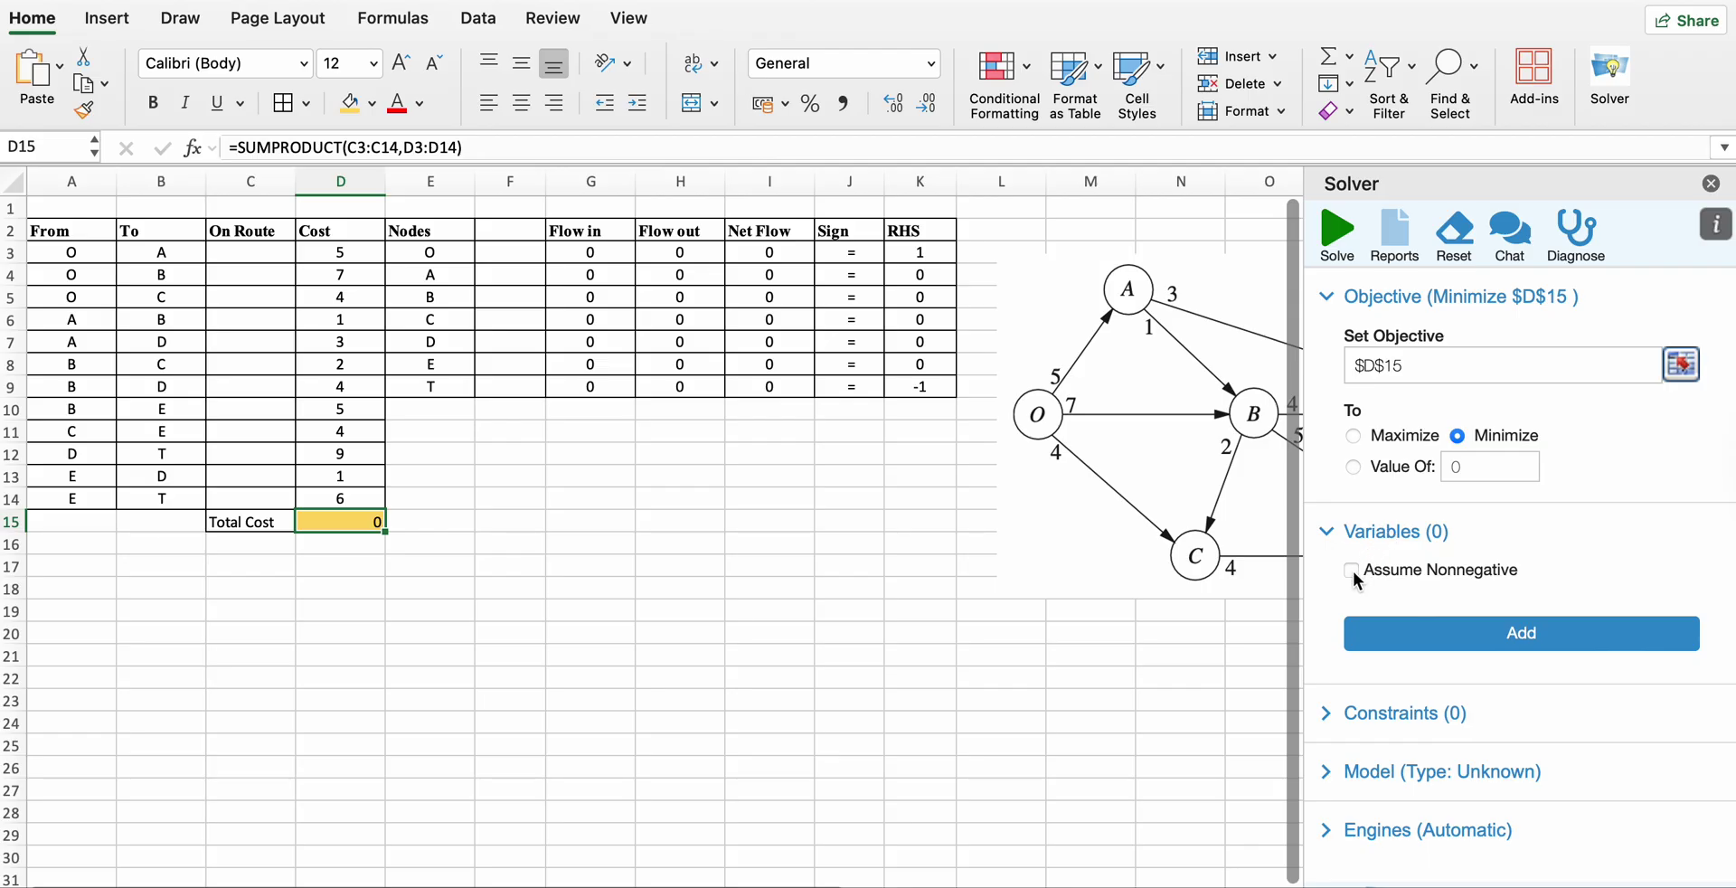
{"action": "left_click", "coordinate": [1483, 632]}
{"action": "left_click", "coordinate": [1682, 640]}
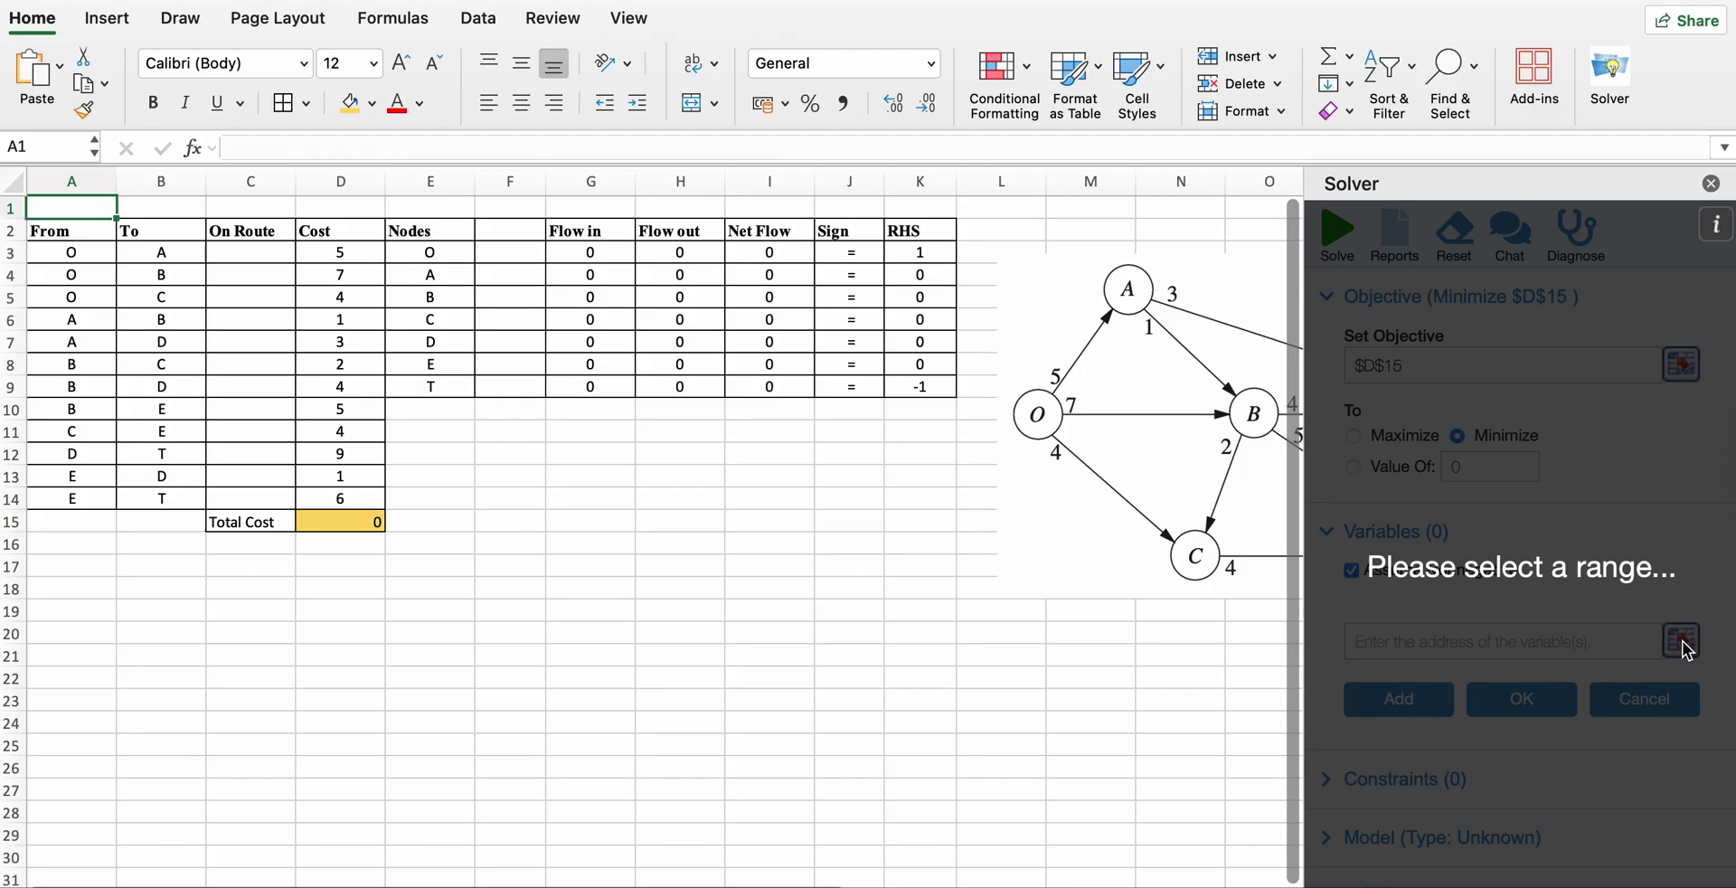
{"action": "left_click", "coordinate": [229, 251]}
{"action": "left_click_drag", "start_coordinate": [228, 250], "coordinate": [242, 500]}
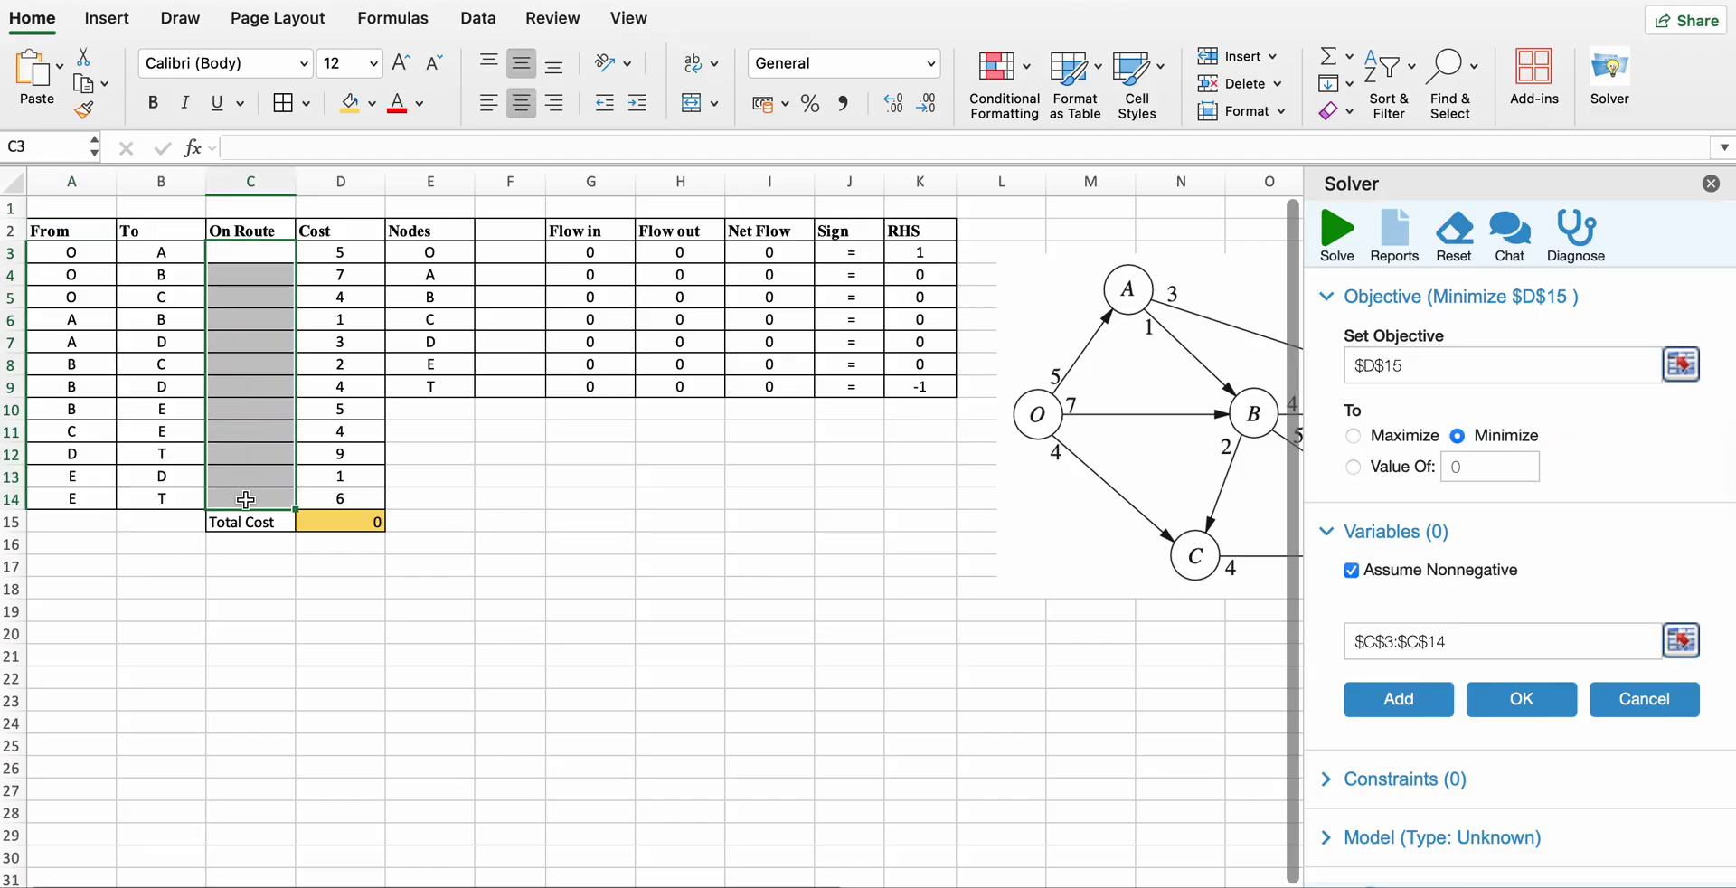
{"action": "left_click", "coordinate": [1503, 702]}
{"action": "scroll", "coordinate": [1339, 727], "scroll_direction": "down", "scroll_amount": 3}
{"action": "scroll", "coordinate": [1338, 727], "scroll_direction": "up", "scroll_amount": 1}
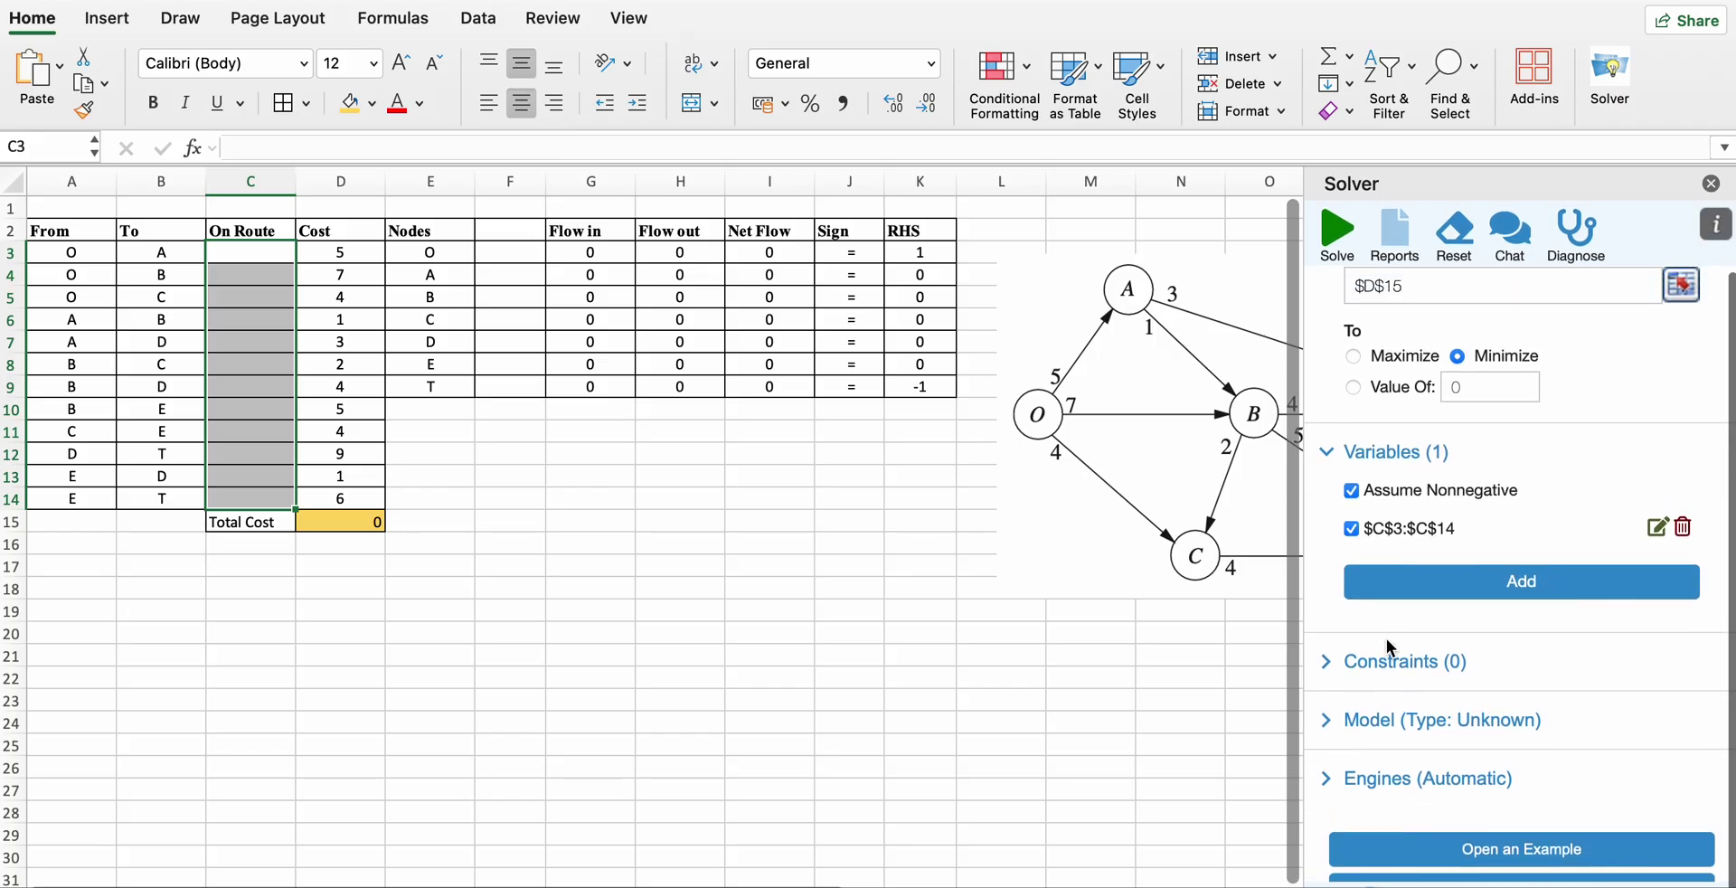
{"action": "left_click", "coordinate": [1378, 664]}
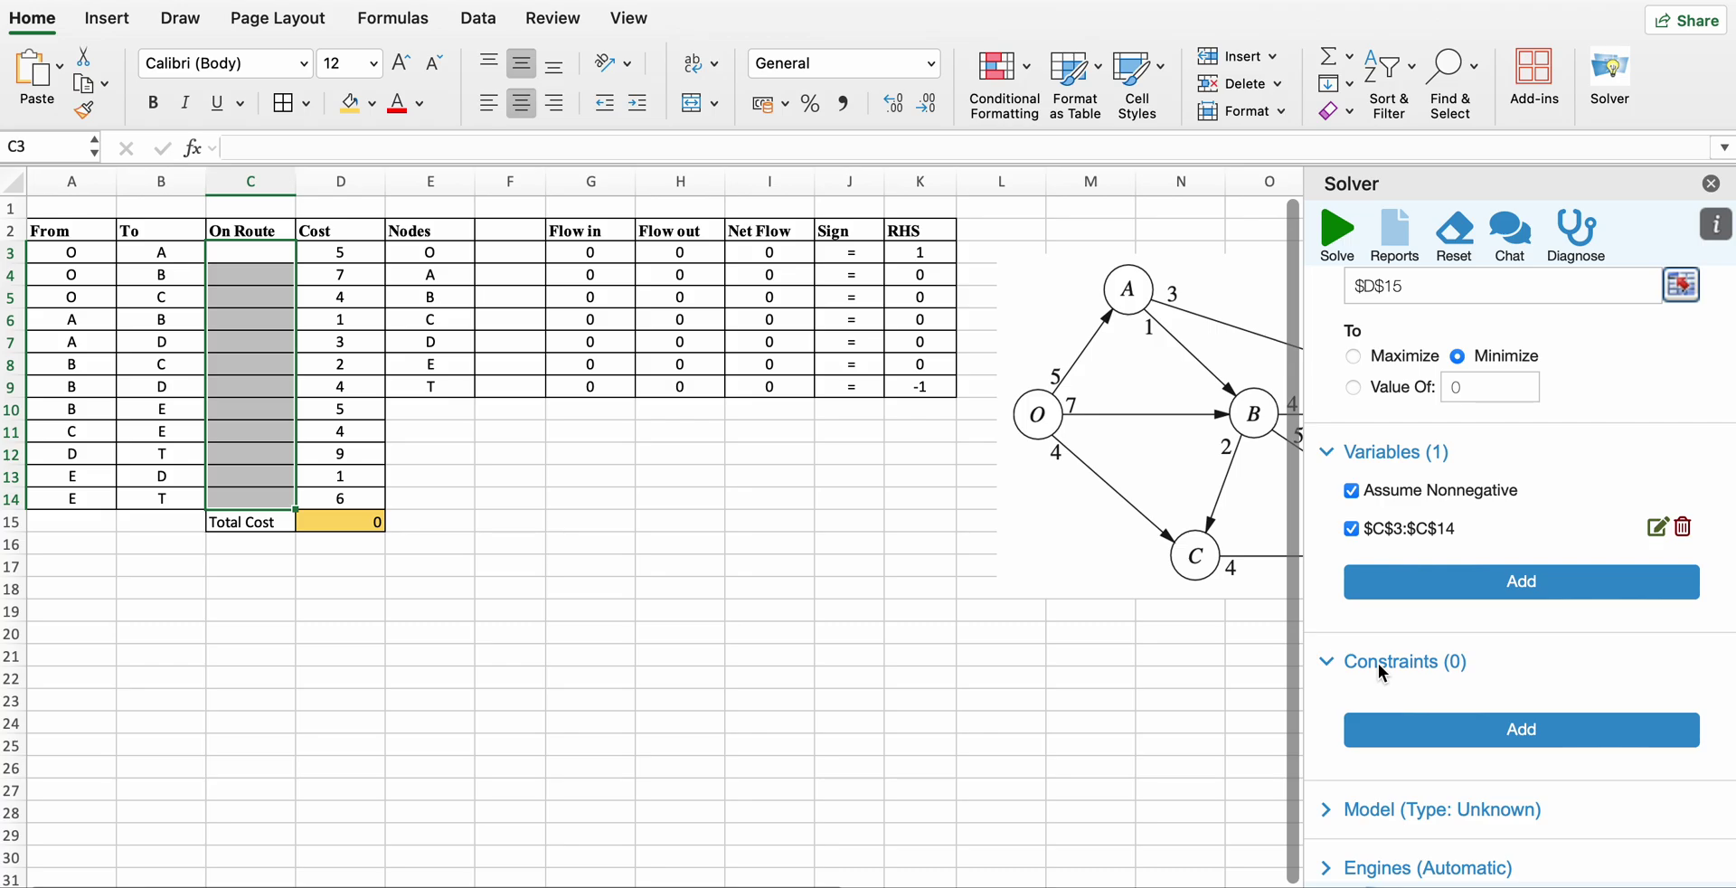
Add a binary constraint on the On Route cells C3:C14.
{"action": "left_click", "coordinate": [1414, 729]}
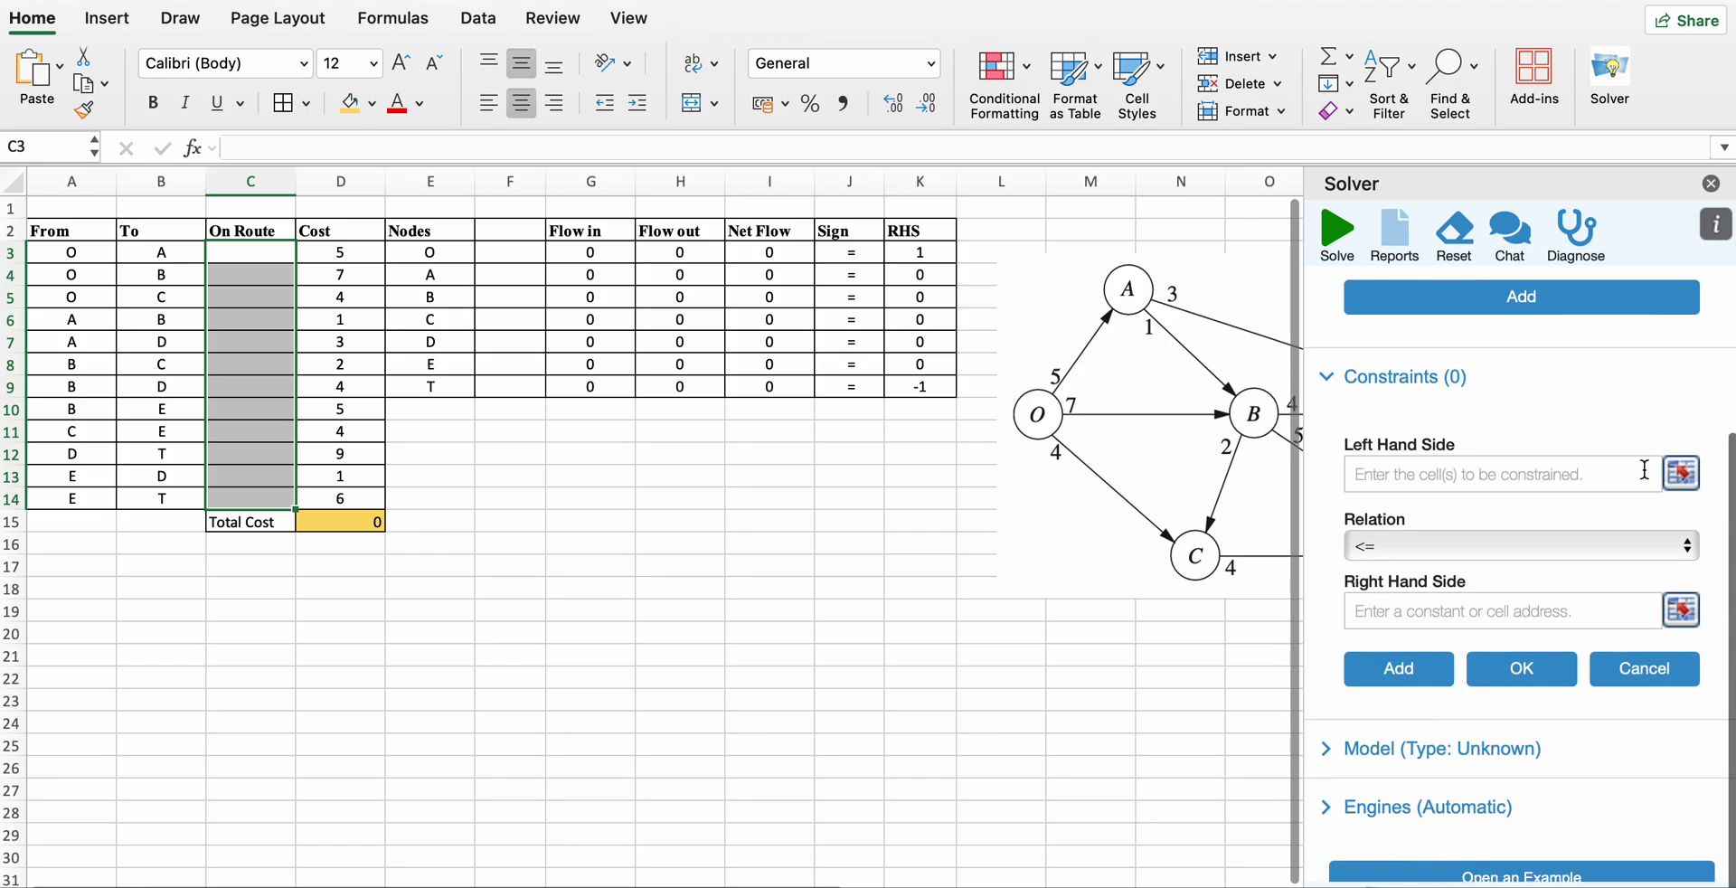
{"action": "left_click", "coordinate": [1682, 473]}
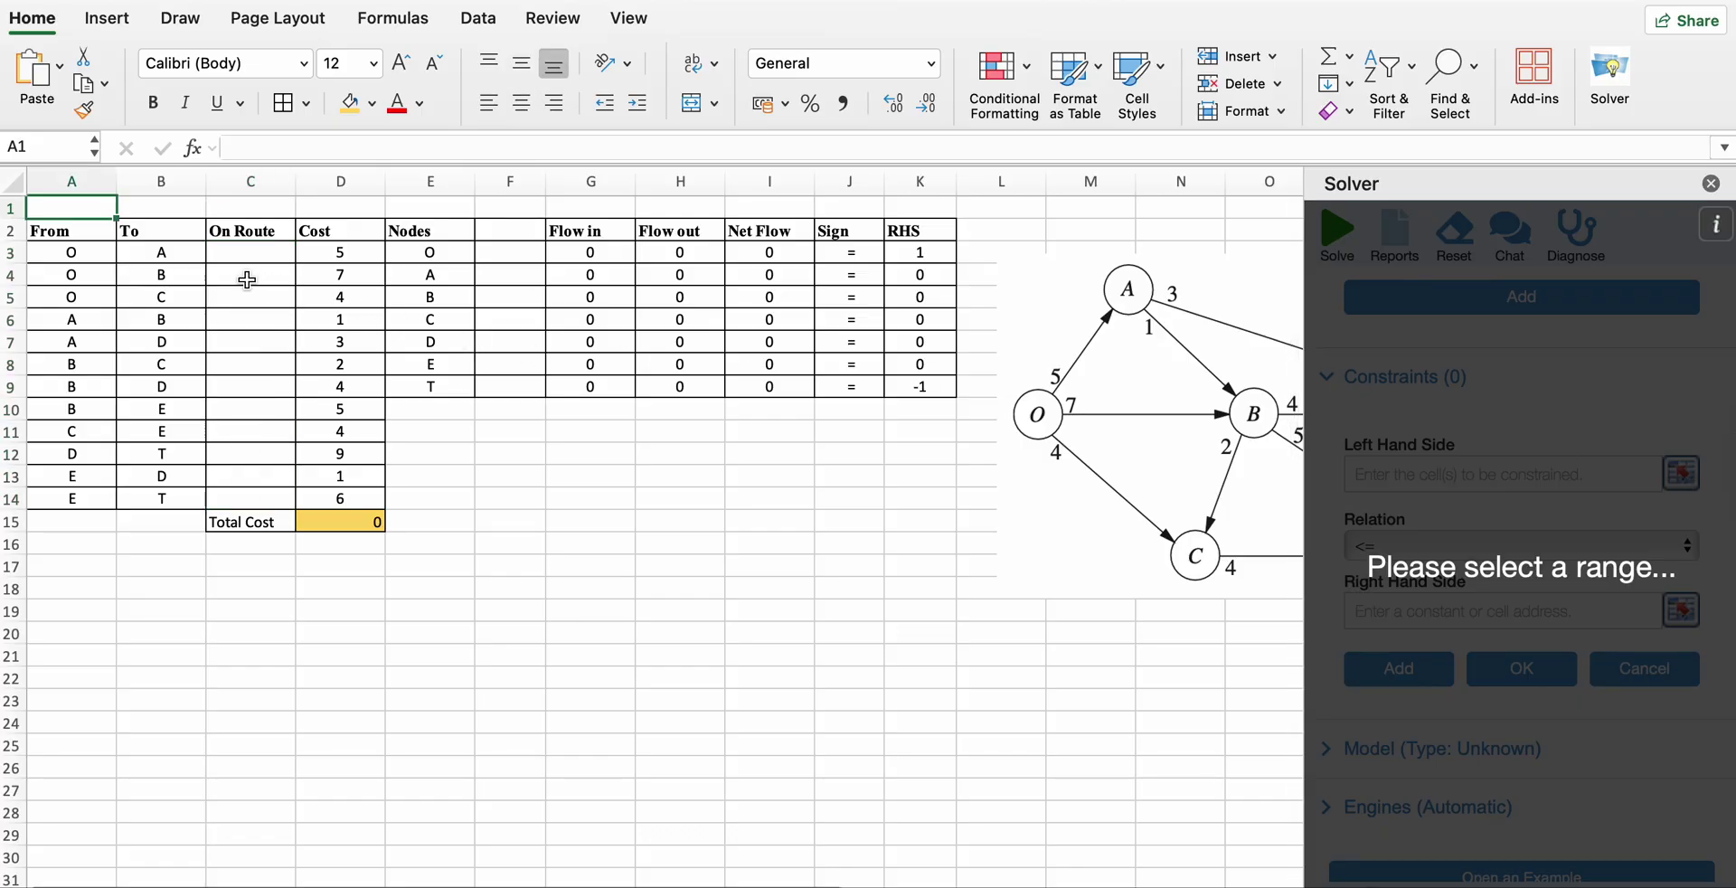
{"action": "left_click_drag", "start_coordinate": [246, 253], "coordinate": [253, 500]}
{"action": "left_click", "coordinate": [1457, 547]}
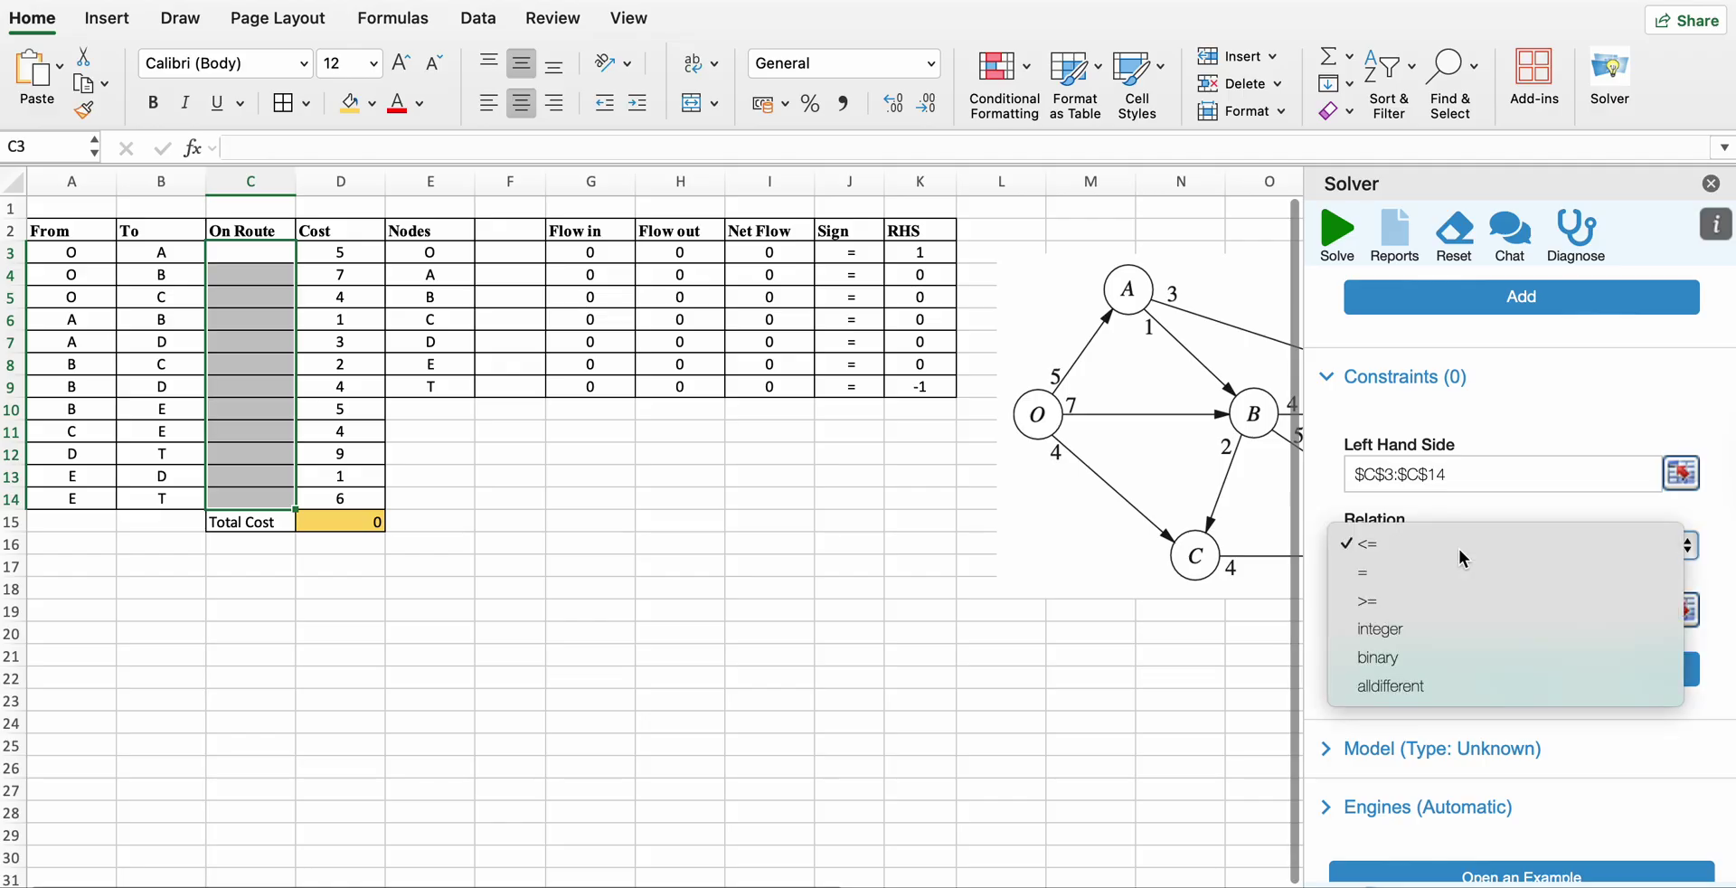
{"action": "left_click", "coordinate": [1397, 659]}
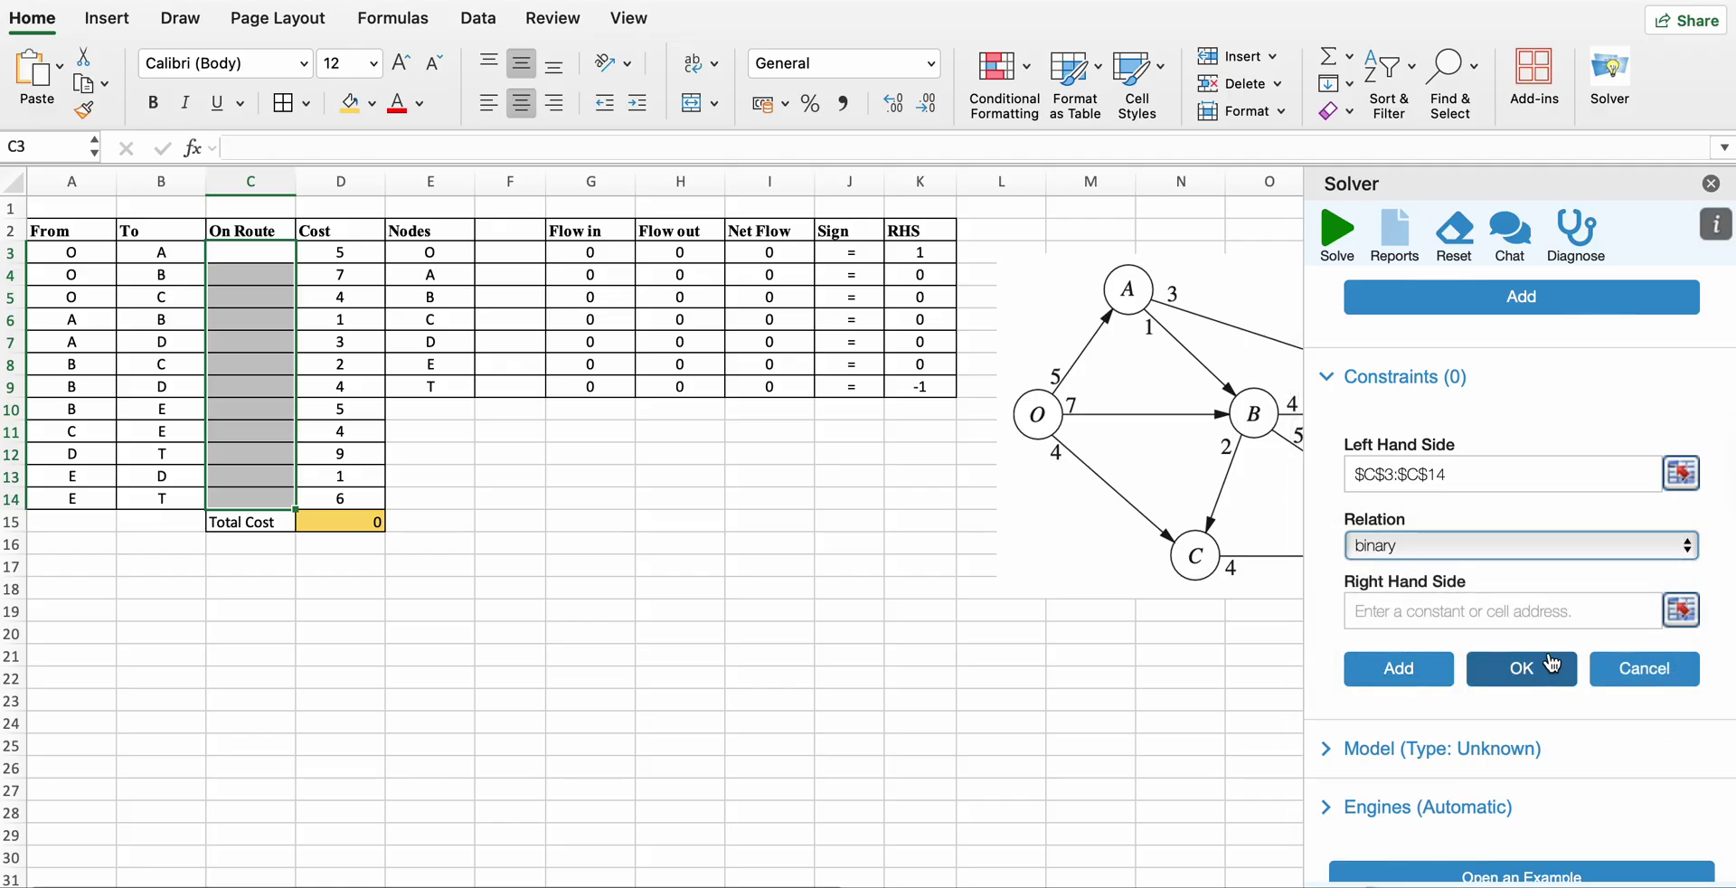
{"action": "left_click", "coordinate": [1427, 673]}
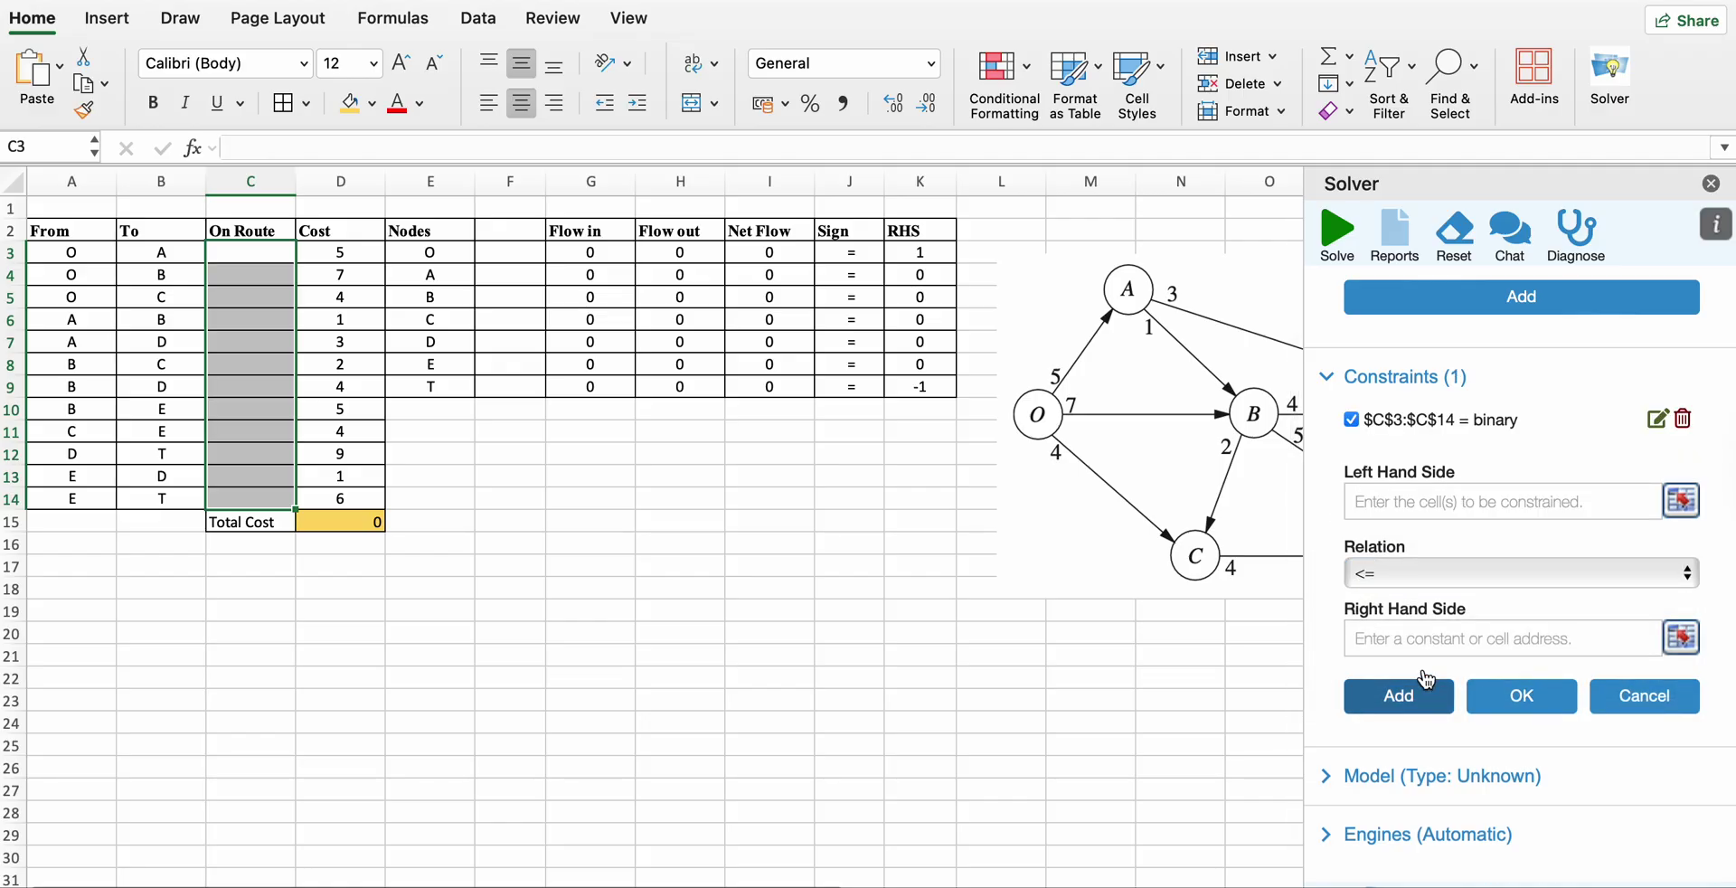
Draft the flow-balance constraint requiring Net Flow I3:I9 to equal RHS K3:K9.
{"action": "left_click", "coordinate": [1682, 500]}
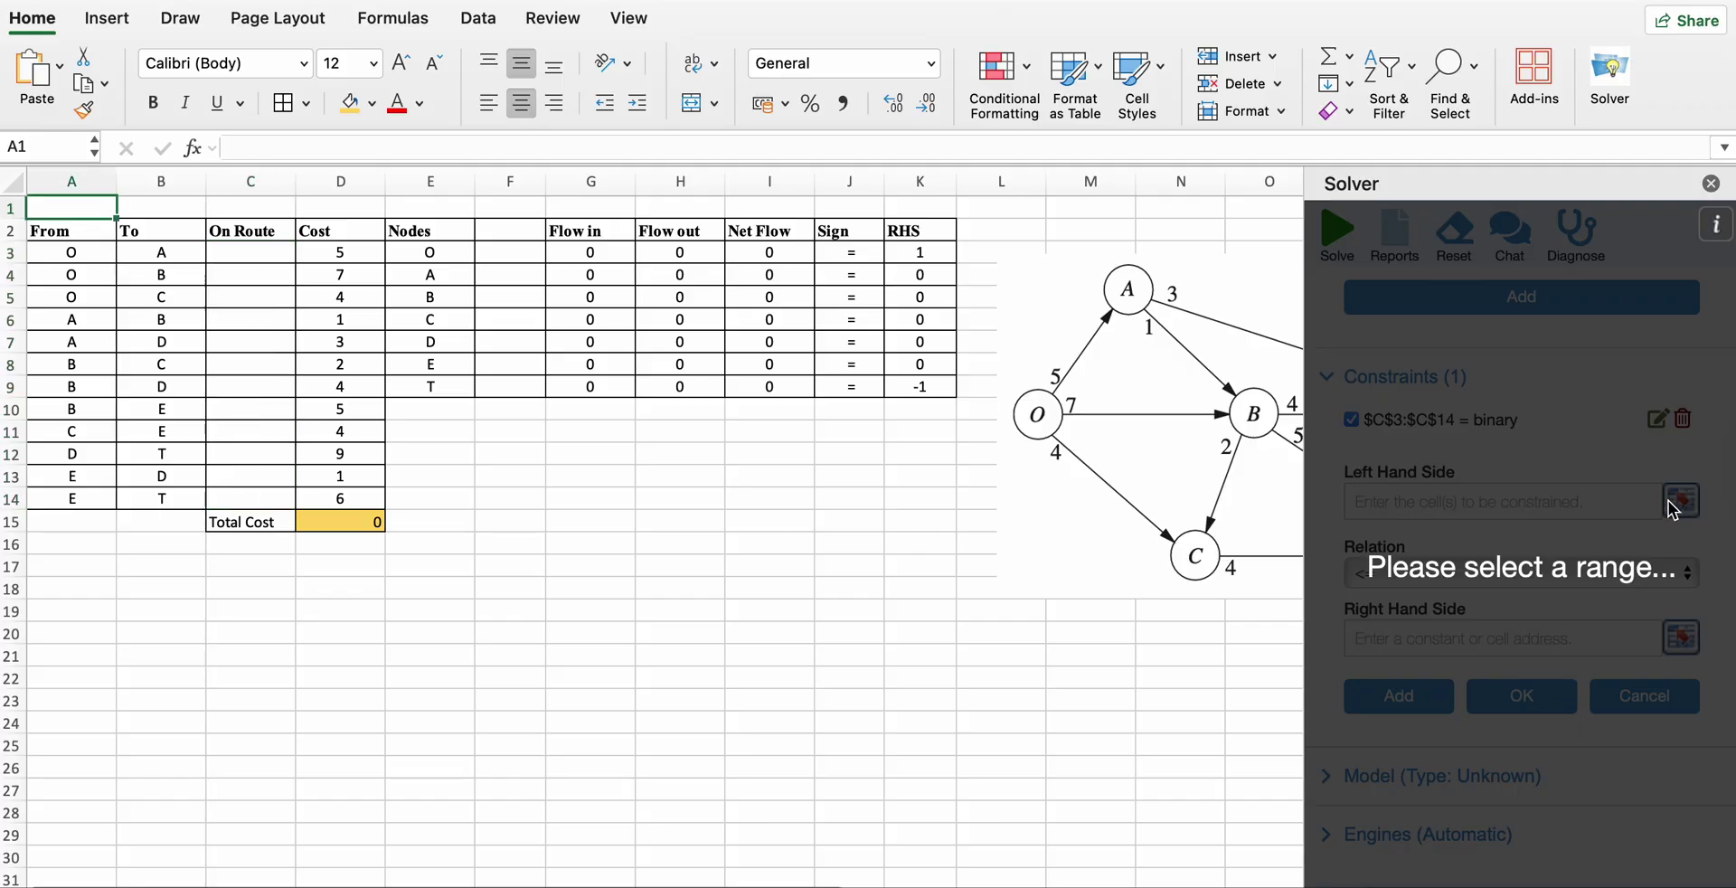
{"action": "left_click_drag", "start_coordinate": [784, 251], "coordinate": [784, 386]}
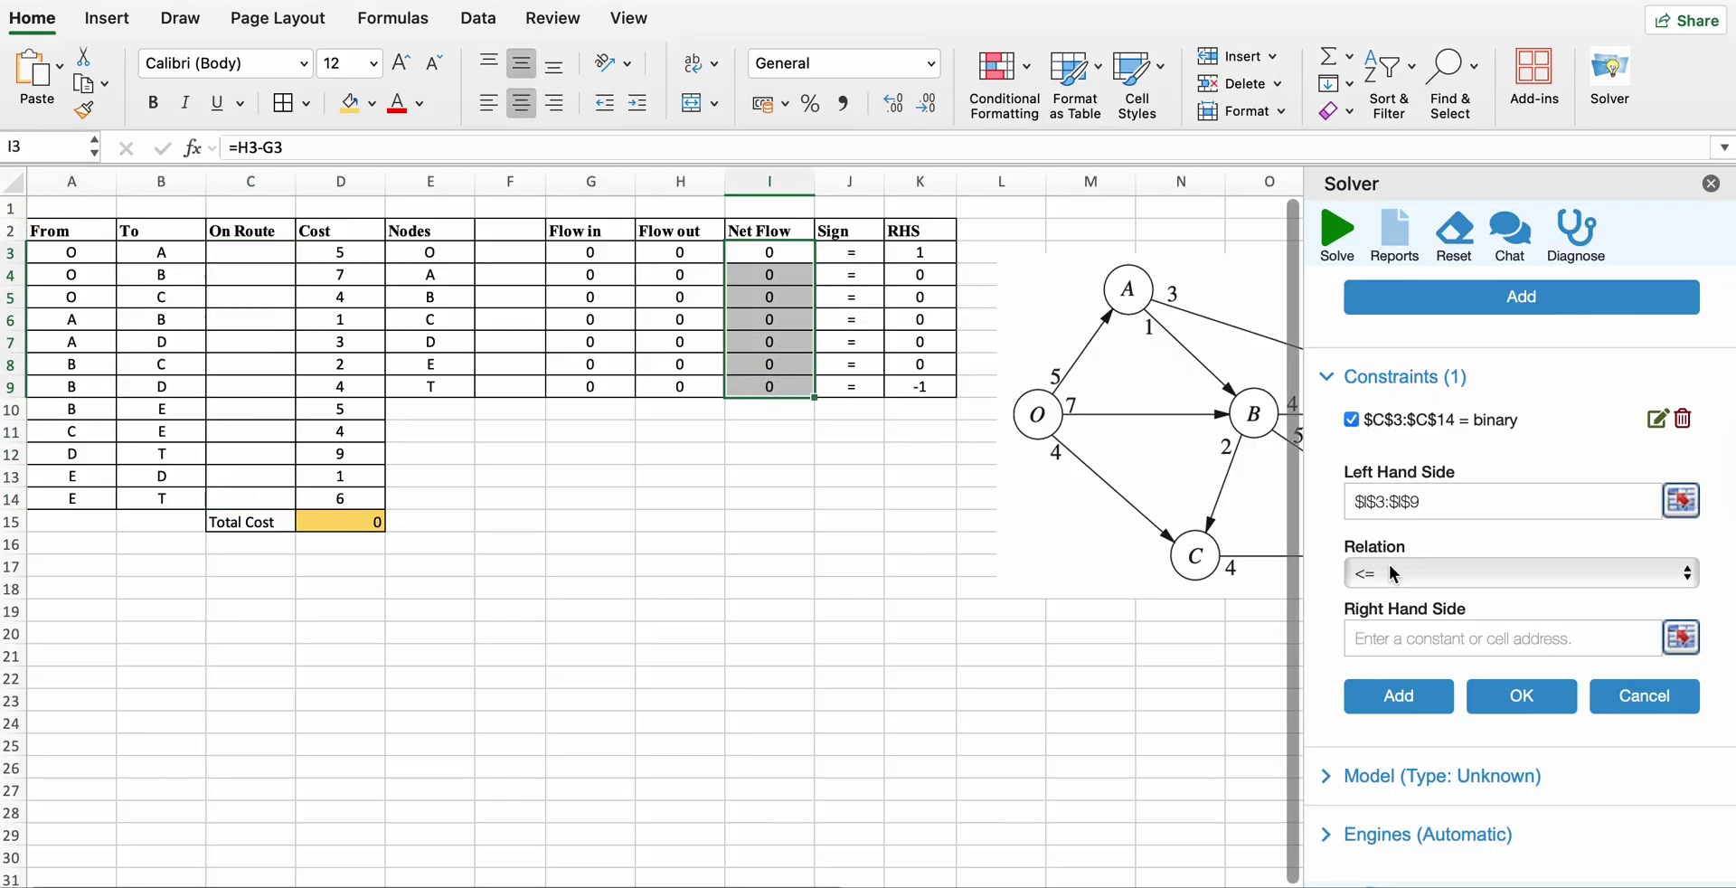
{"action": "left_click", "coordinate": [1390, 566]}
{"action": "left_click", "coordinate": [1376, 621]}
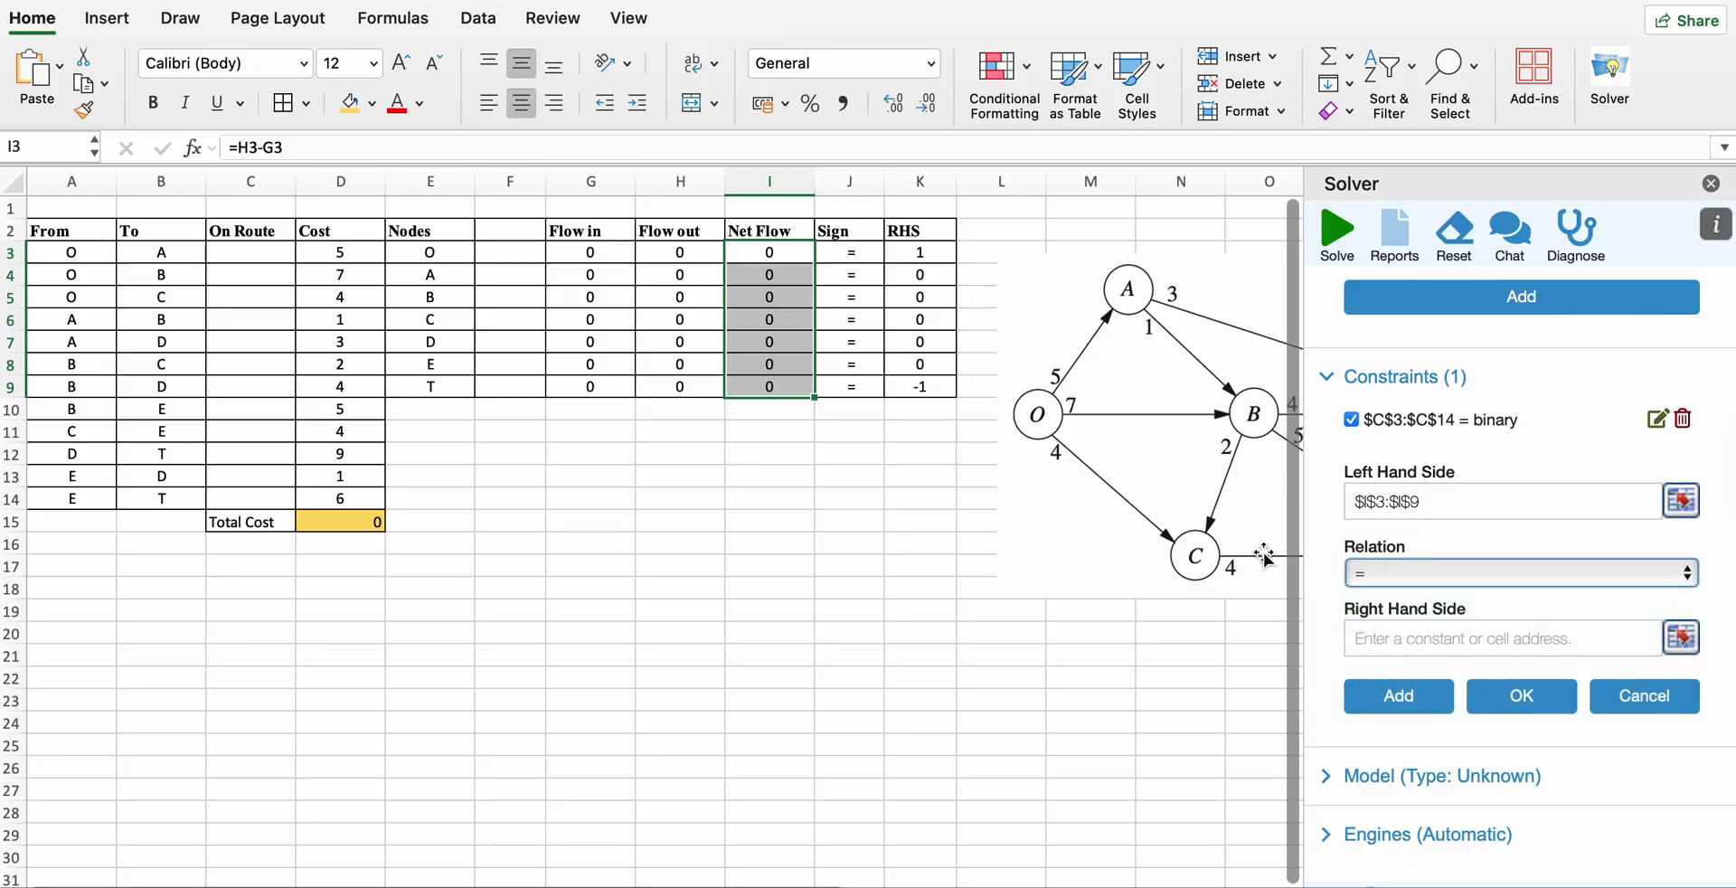
{"action": "left_click", "coordinate": [1682, 638]}
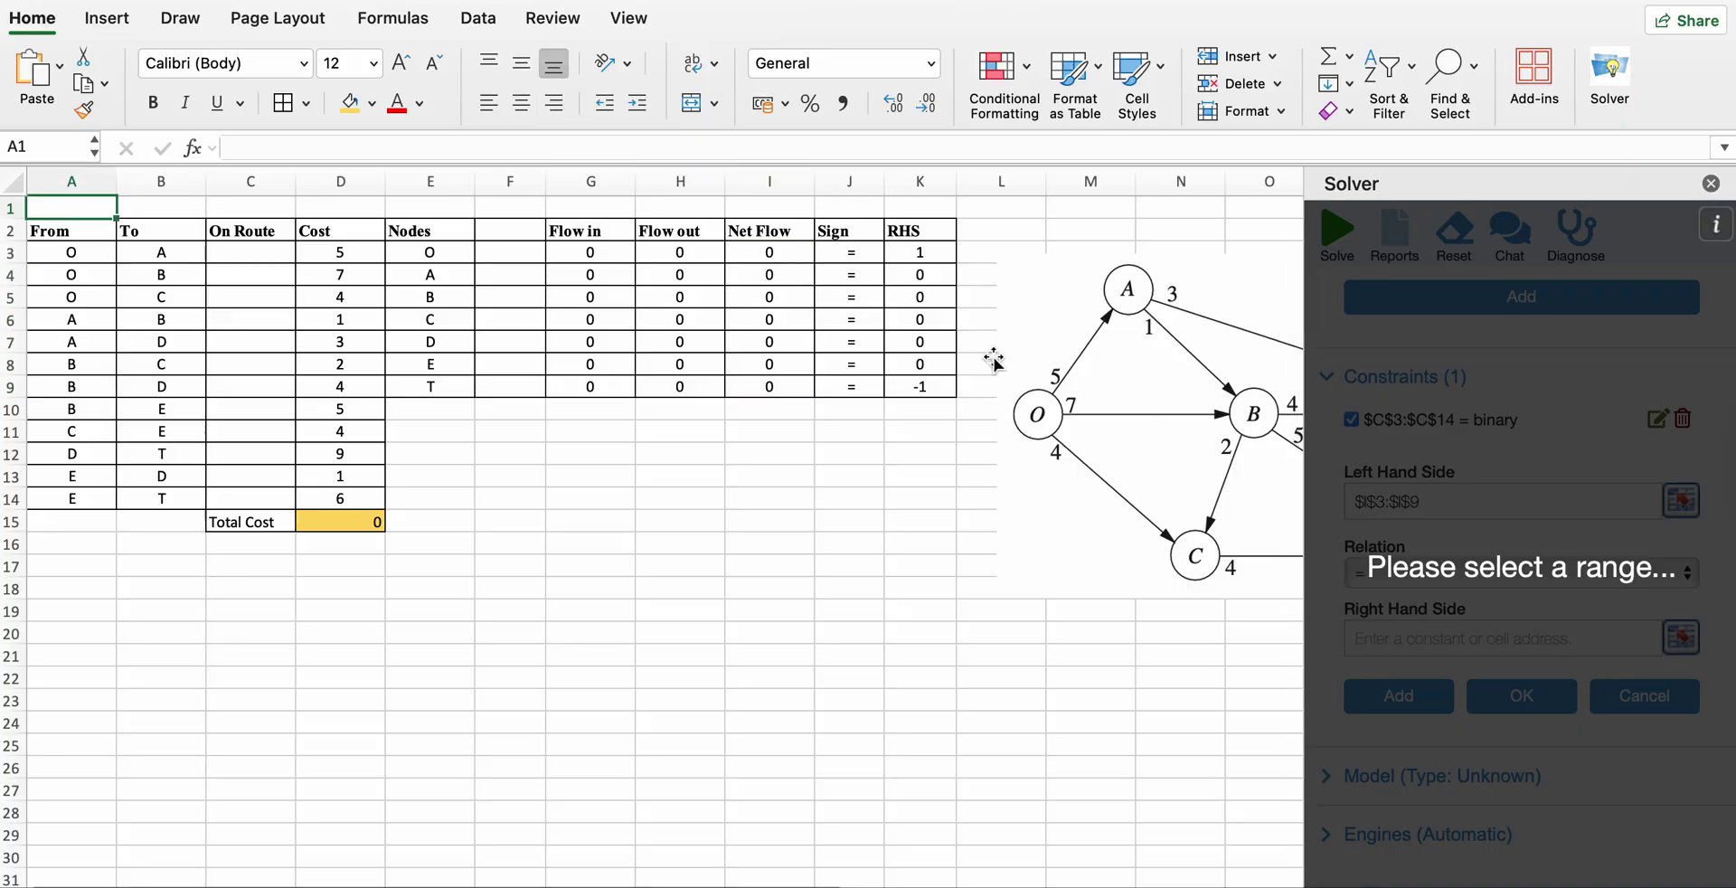
{"action": "left_click_drag", "start_coordinate": [915, 256], "coordinate": [926, 387]}
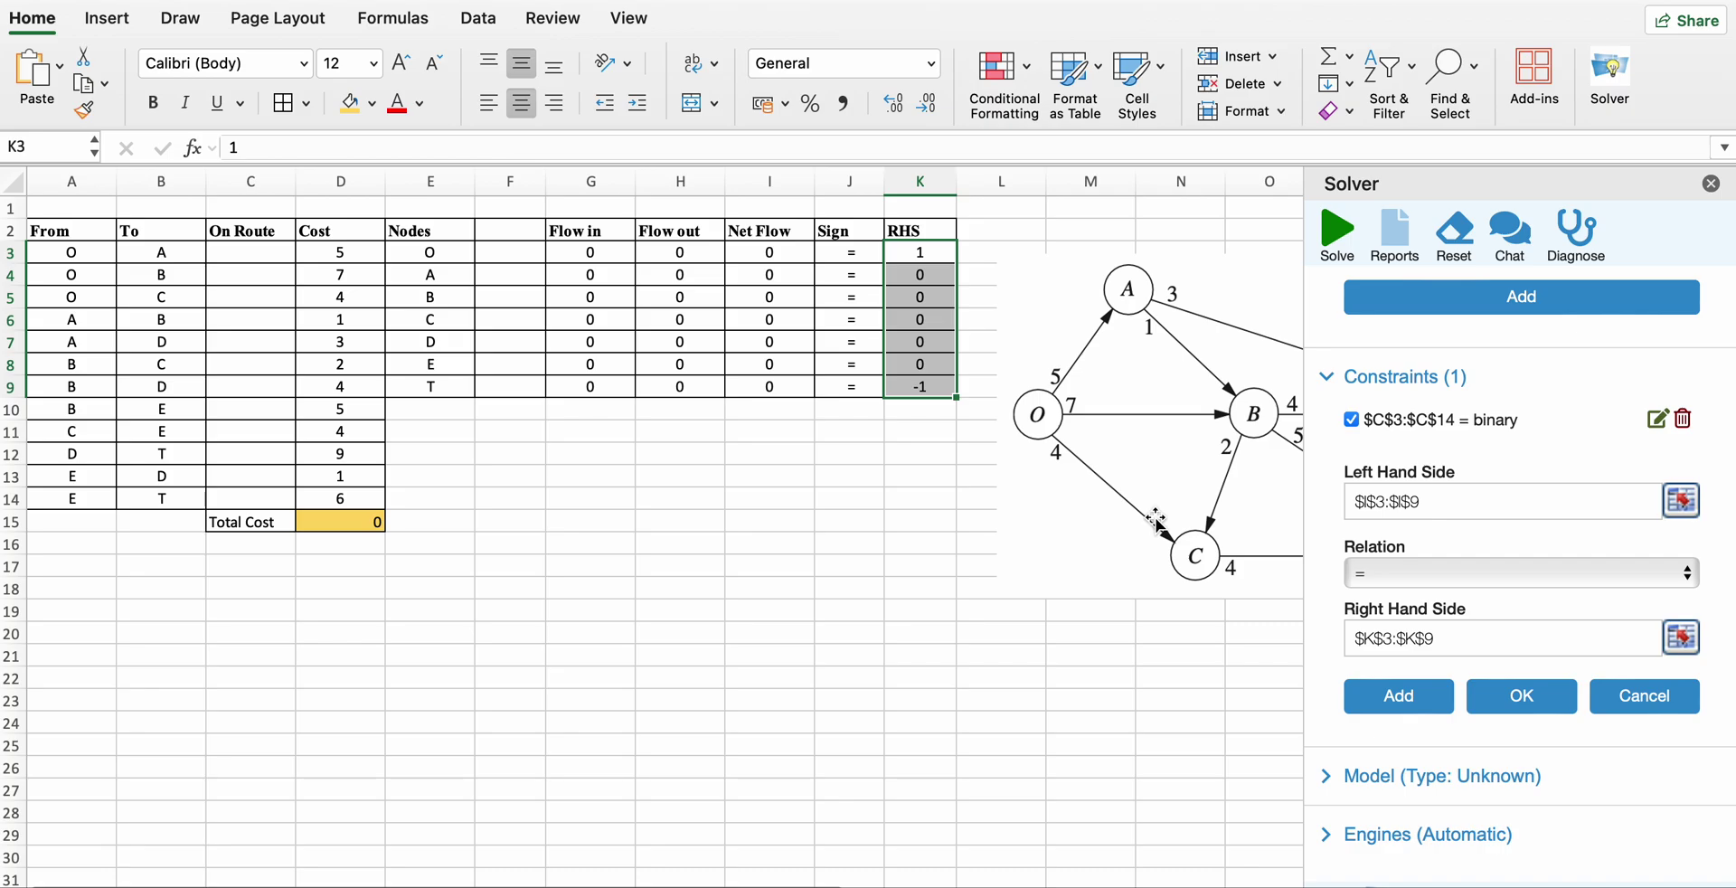
Confirm the I3:I9 = K3:K9 constraint and select the LP/Quadratic solving engine.
{"action": "left_click", "coordinate": [1522, 697]}
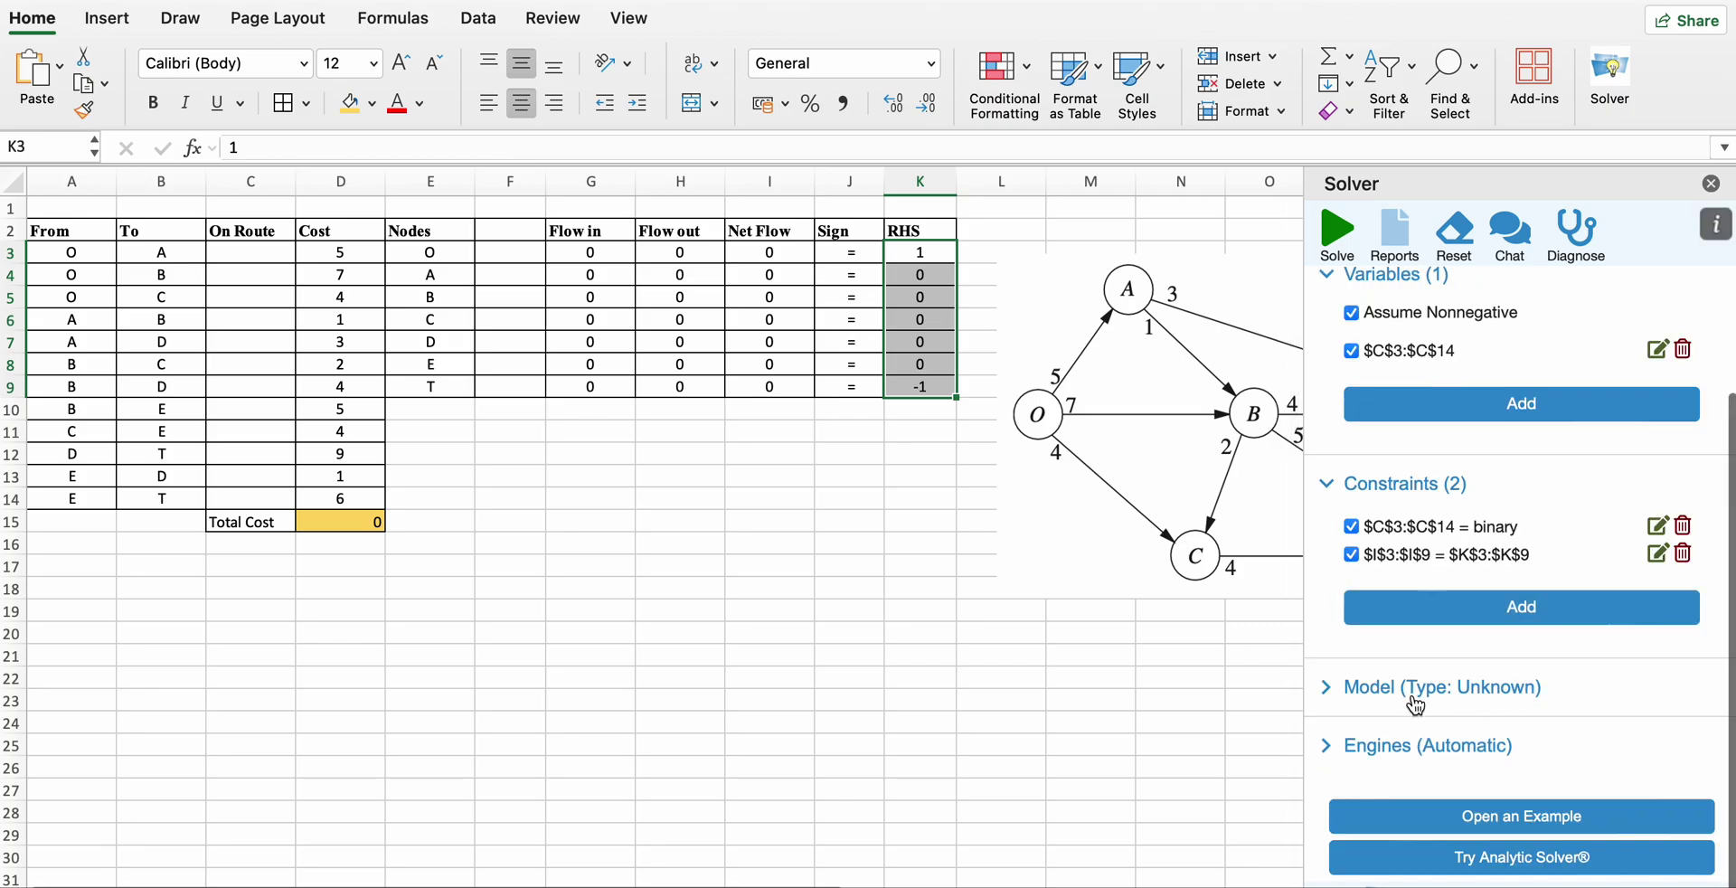
{"action": "left_click", "coordinate": [1427, 750]}
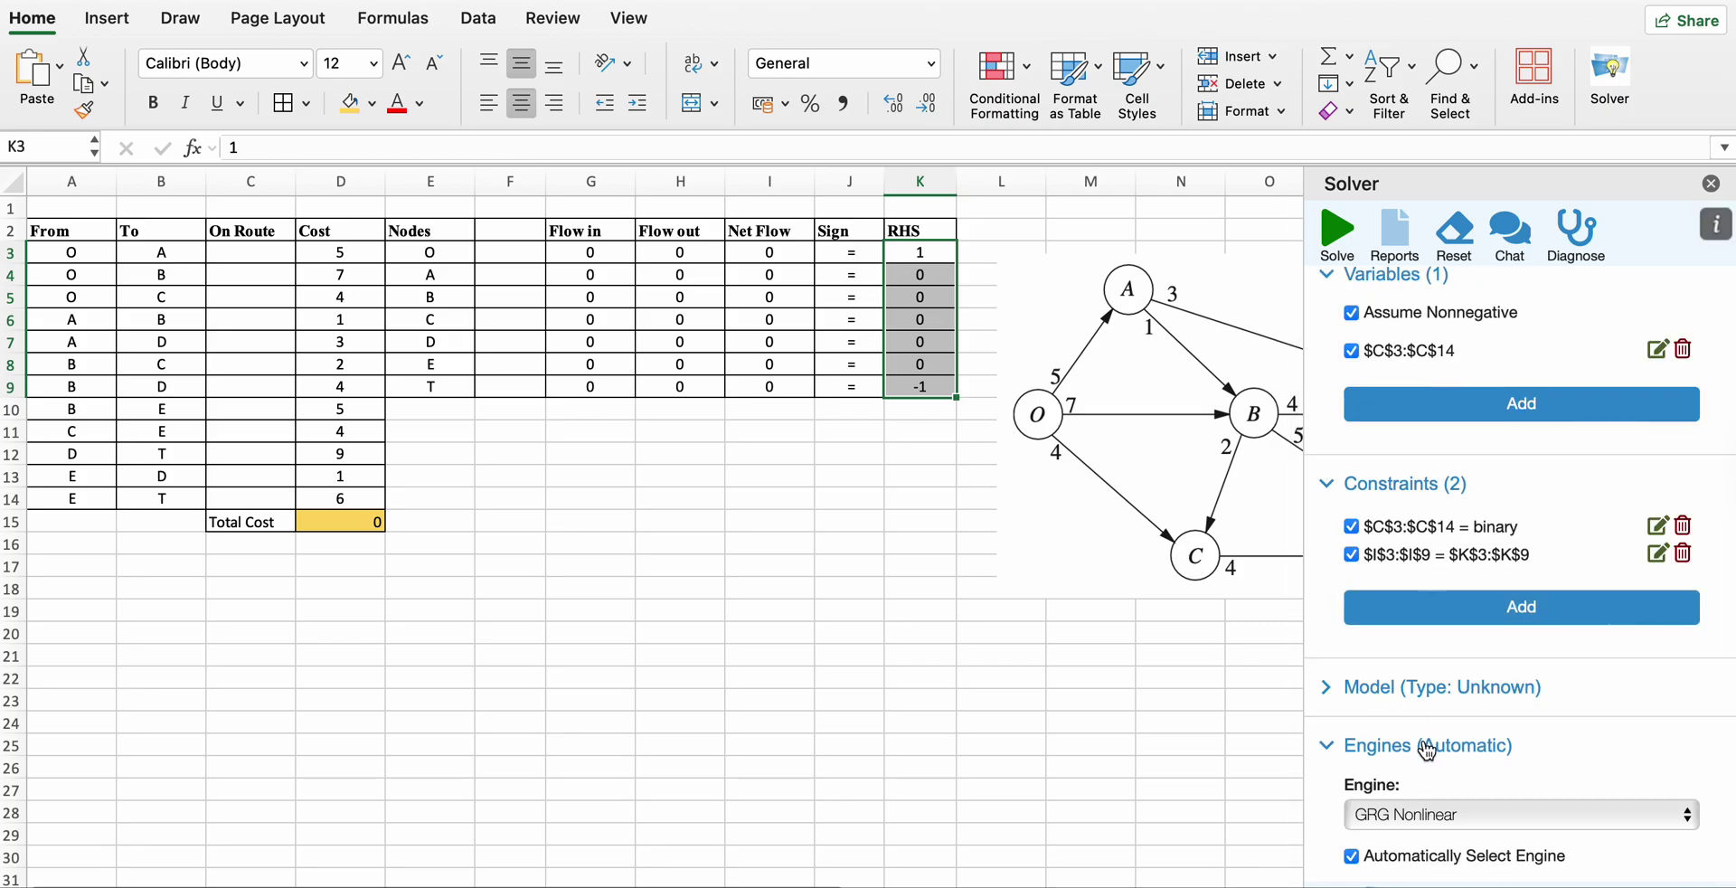
{"action": "scroll", "coordinate": [1427, 751], "scroll_direction": "down", "scroll_amount": 4}
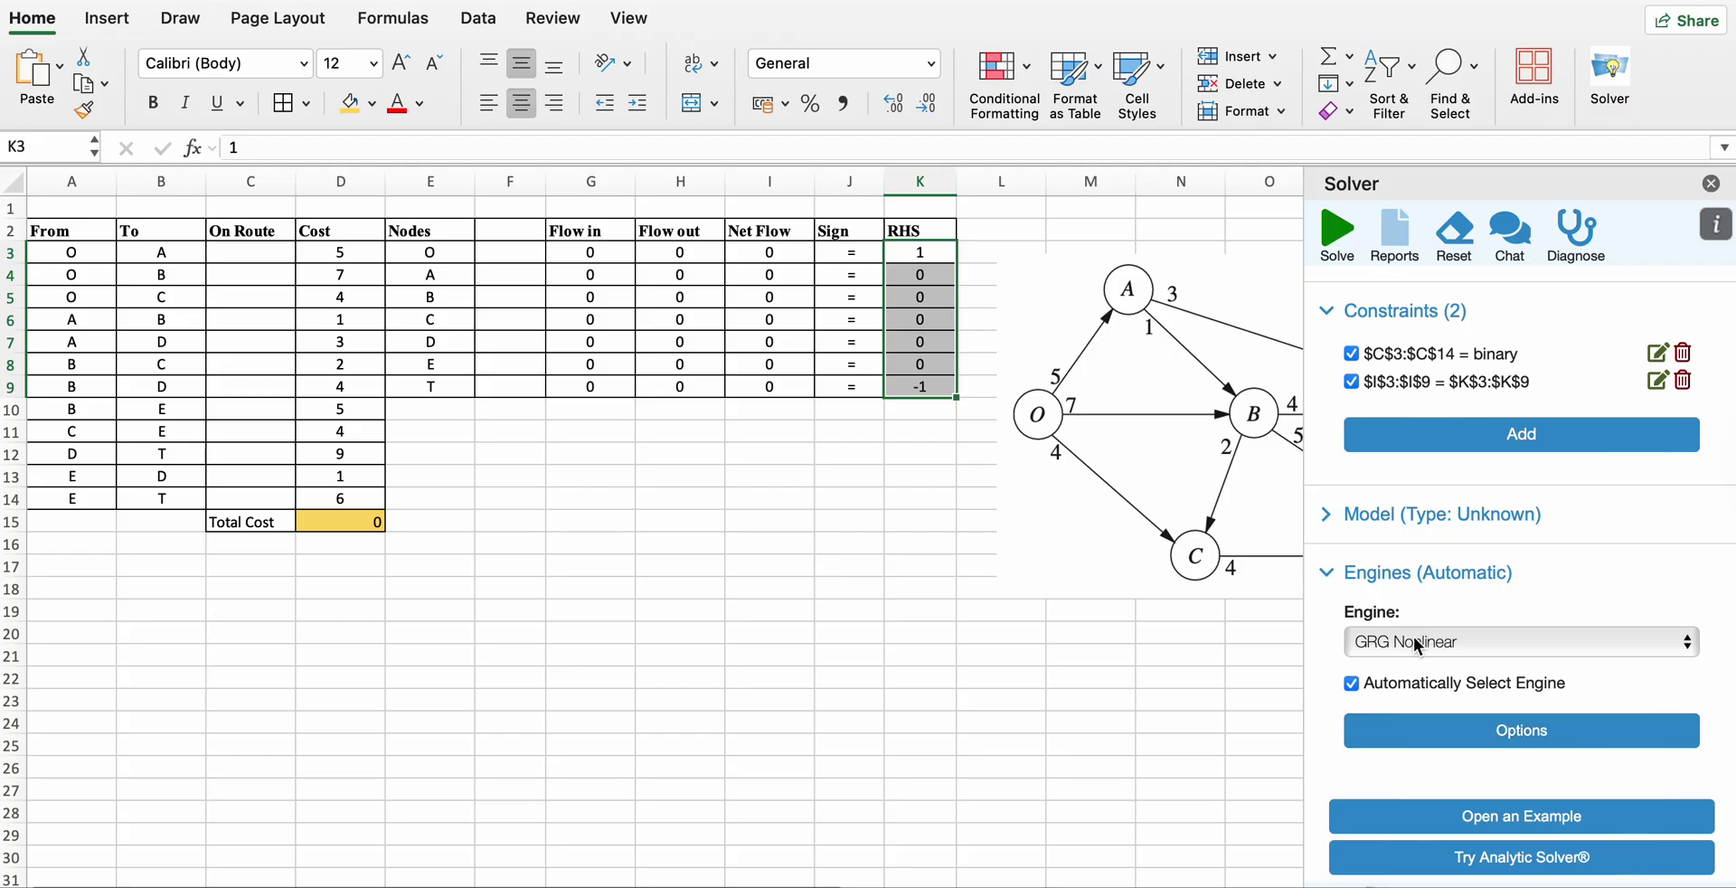
{"action": "left_click", "coordinate": [1413, 637]}
{"action": "left_click", "coordinate": [1381, 660]}
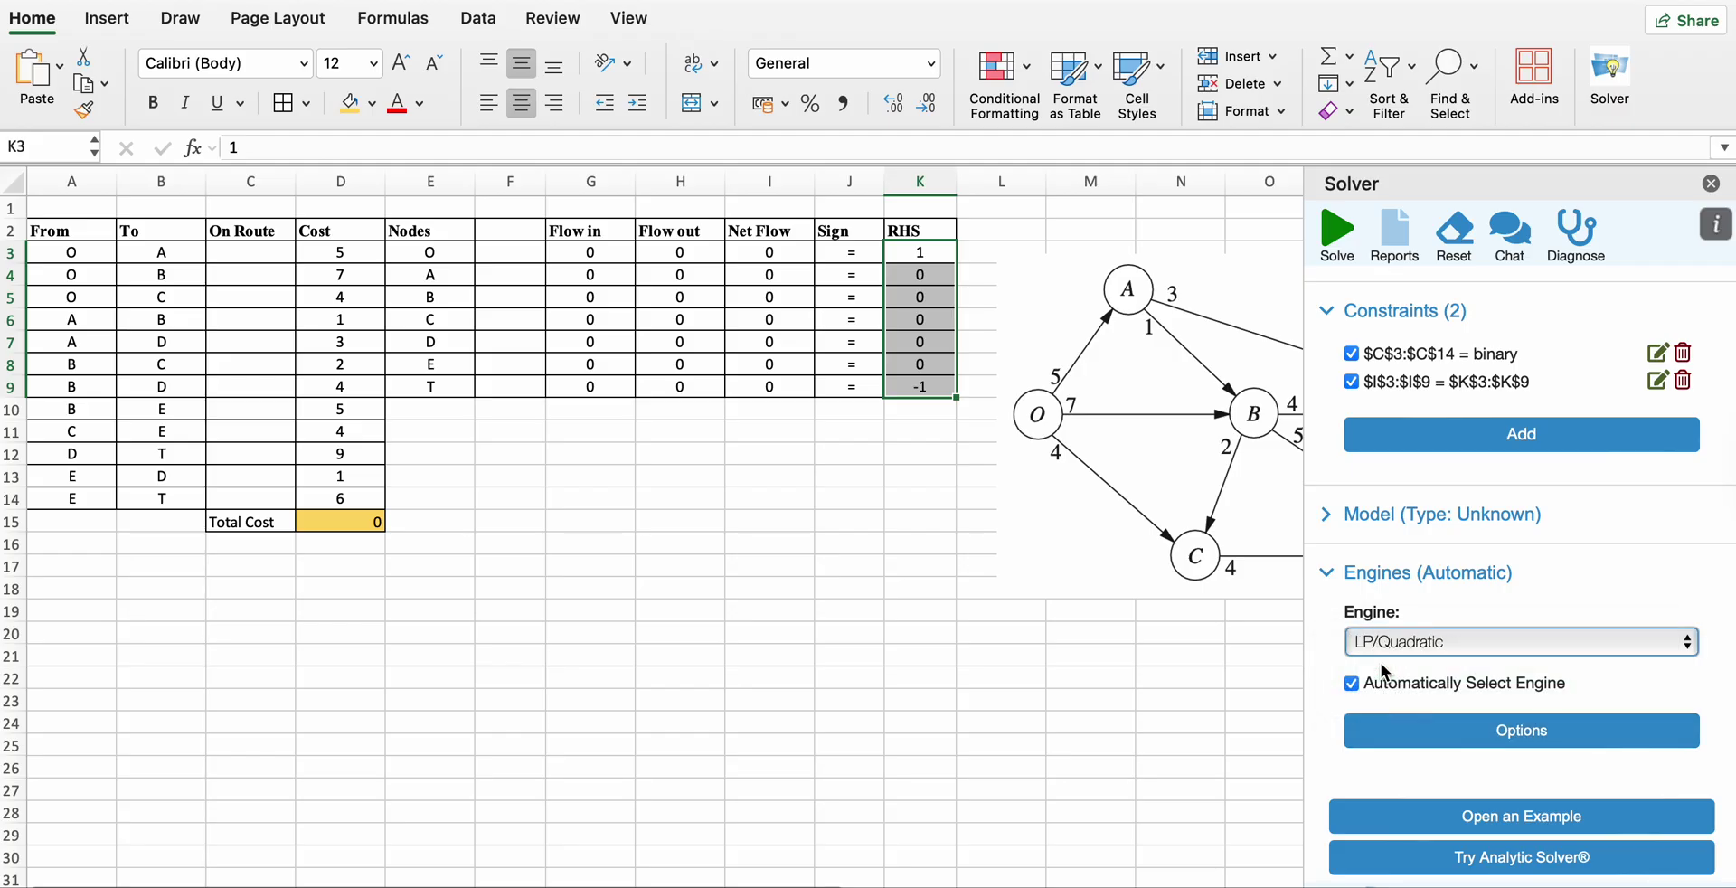
Run Solver, finding the path O-C-E-T with a Total Cost of 14.
{"action": "scroll", "coordinate": [1468, 743], "scroll_direction": "down", "scroll_amount": 1}
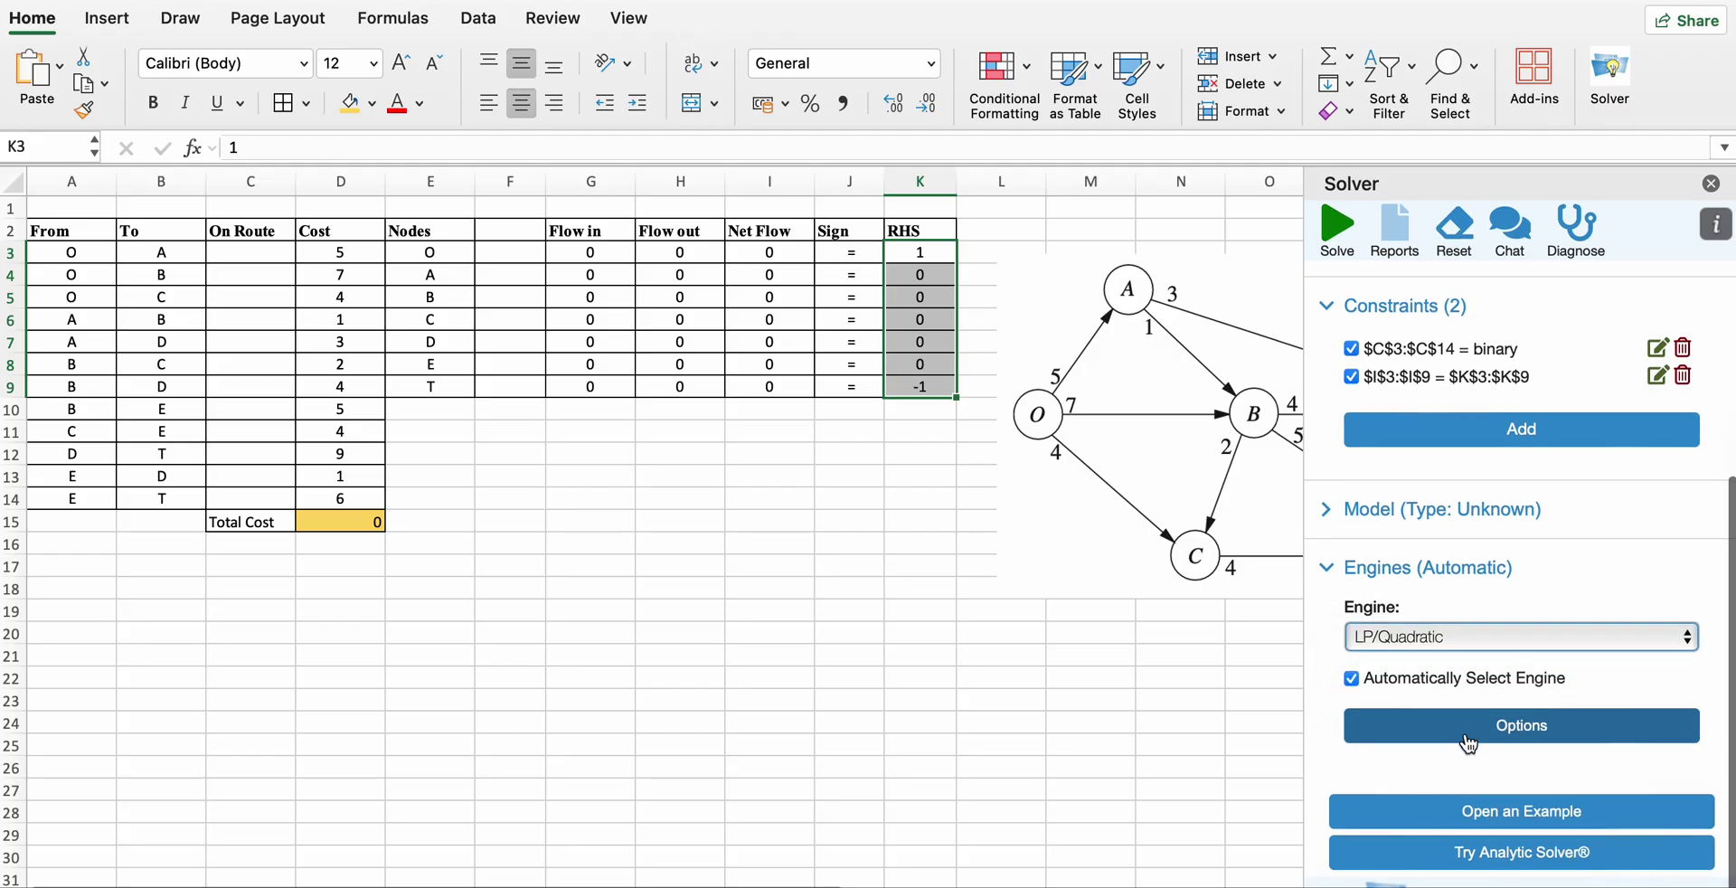
{"action": "scroll", "coordinate": [1467, 744], "scroll_direction": "up", "scroll_amount": 10}
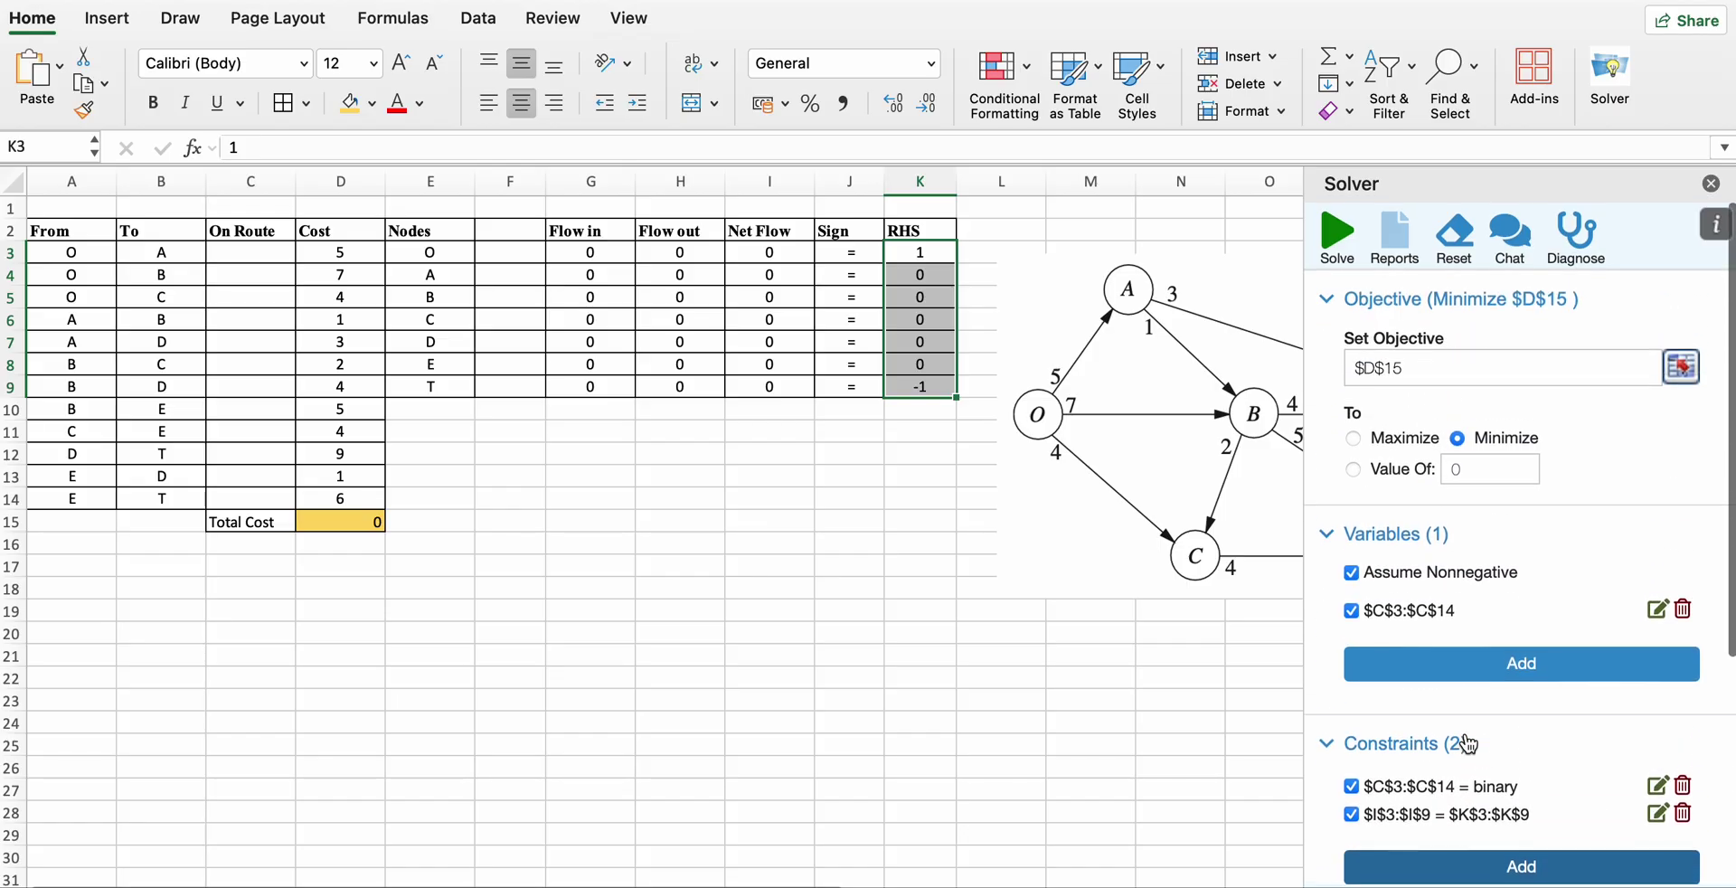
{"action": "left_click", "coordinate": [1331, 240]}
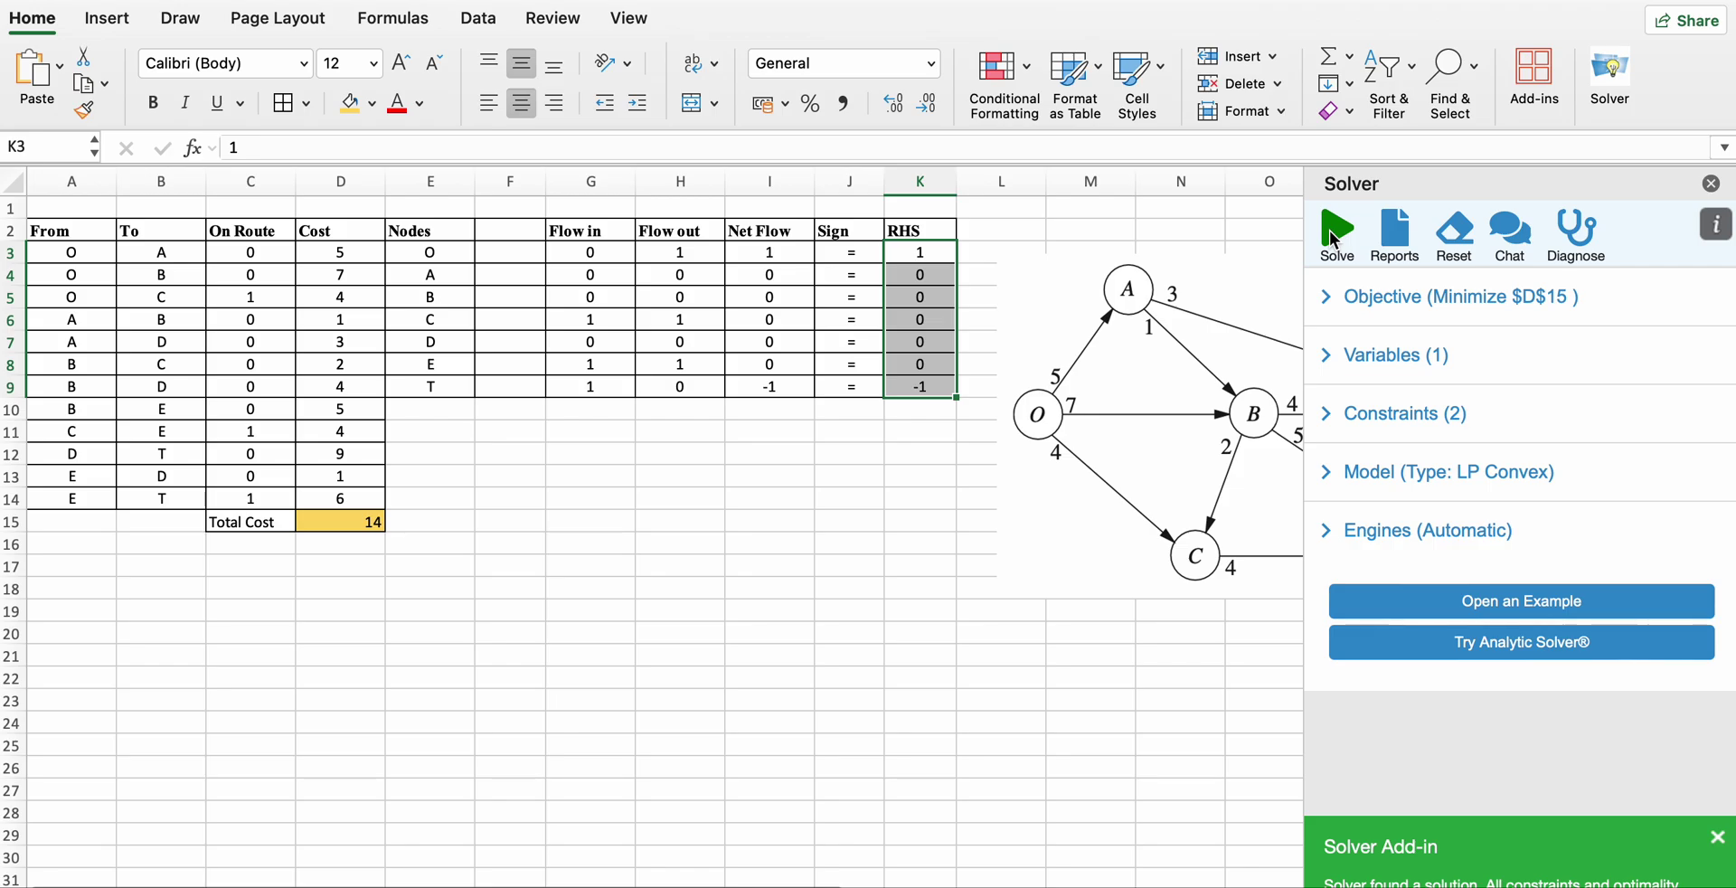
Close Solver and merge cells E19 through I19 into one cell.
{"action": "left_click", "coordinate": [1713, 184]}
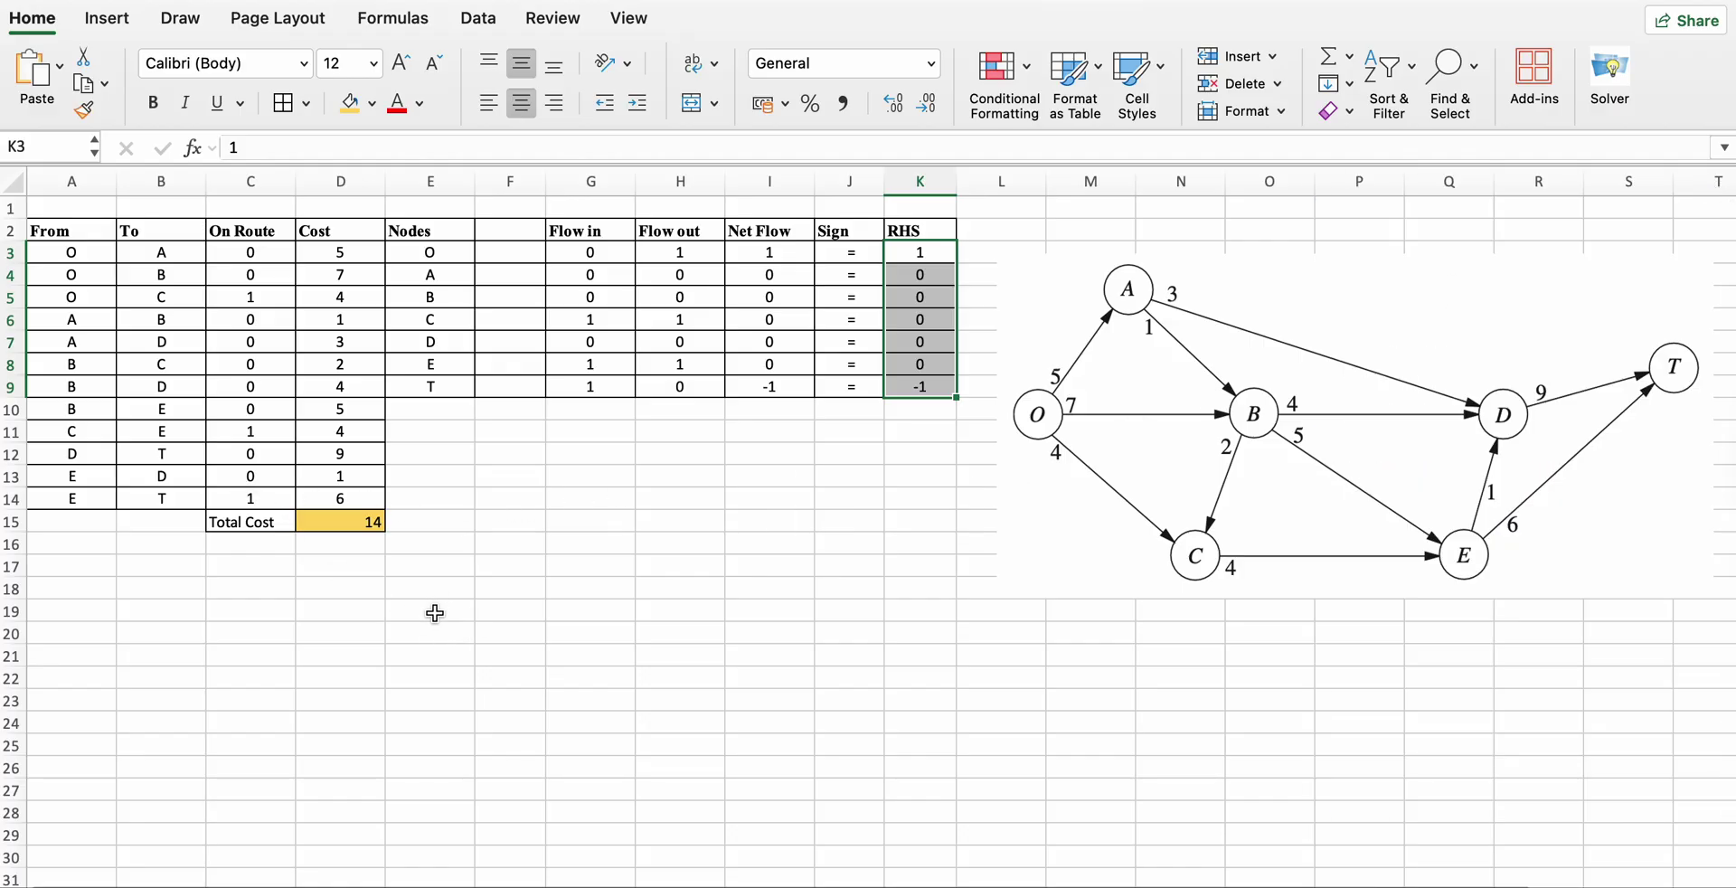
{"action": "left_click", "coordinate": [467, 613]}
{"action": "left_click_drag", "start_coordinate": [468, 613], "coordinate": [810, 612]}
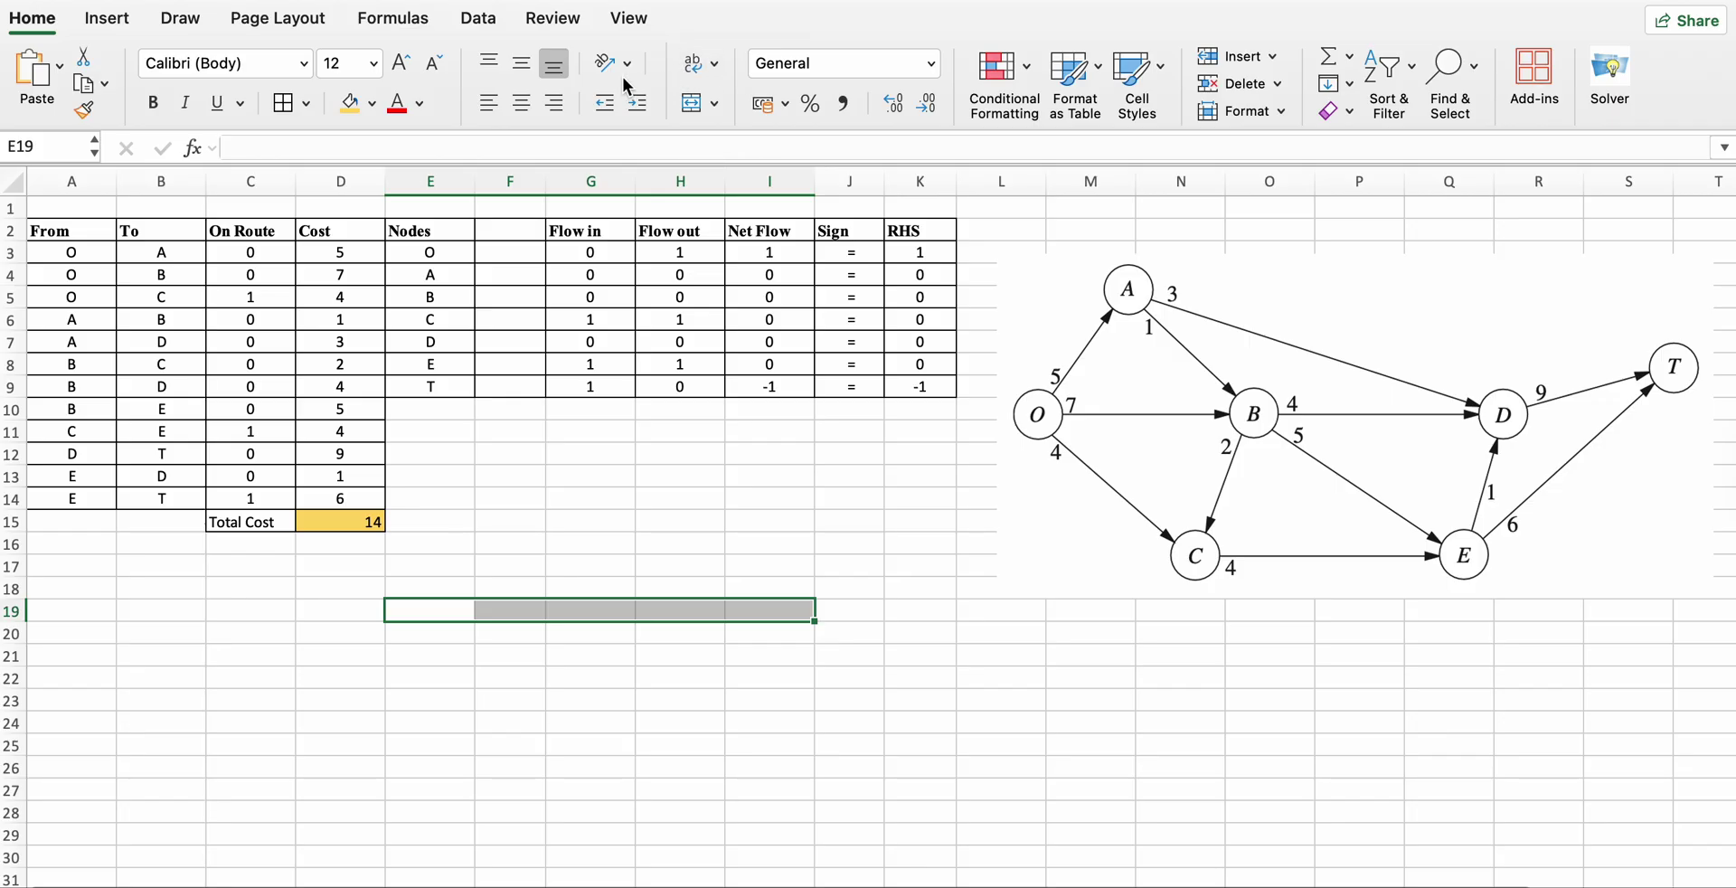
{"action": "left_click", "coordinate": [715, 105]}
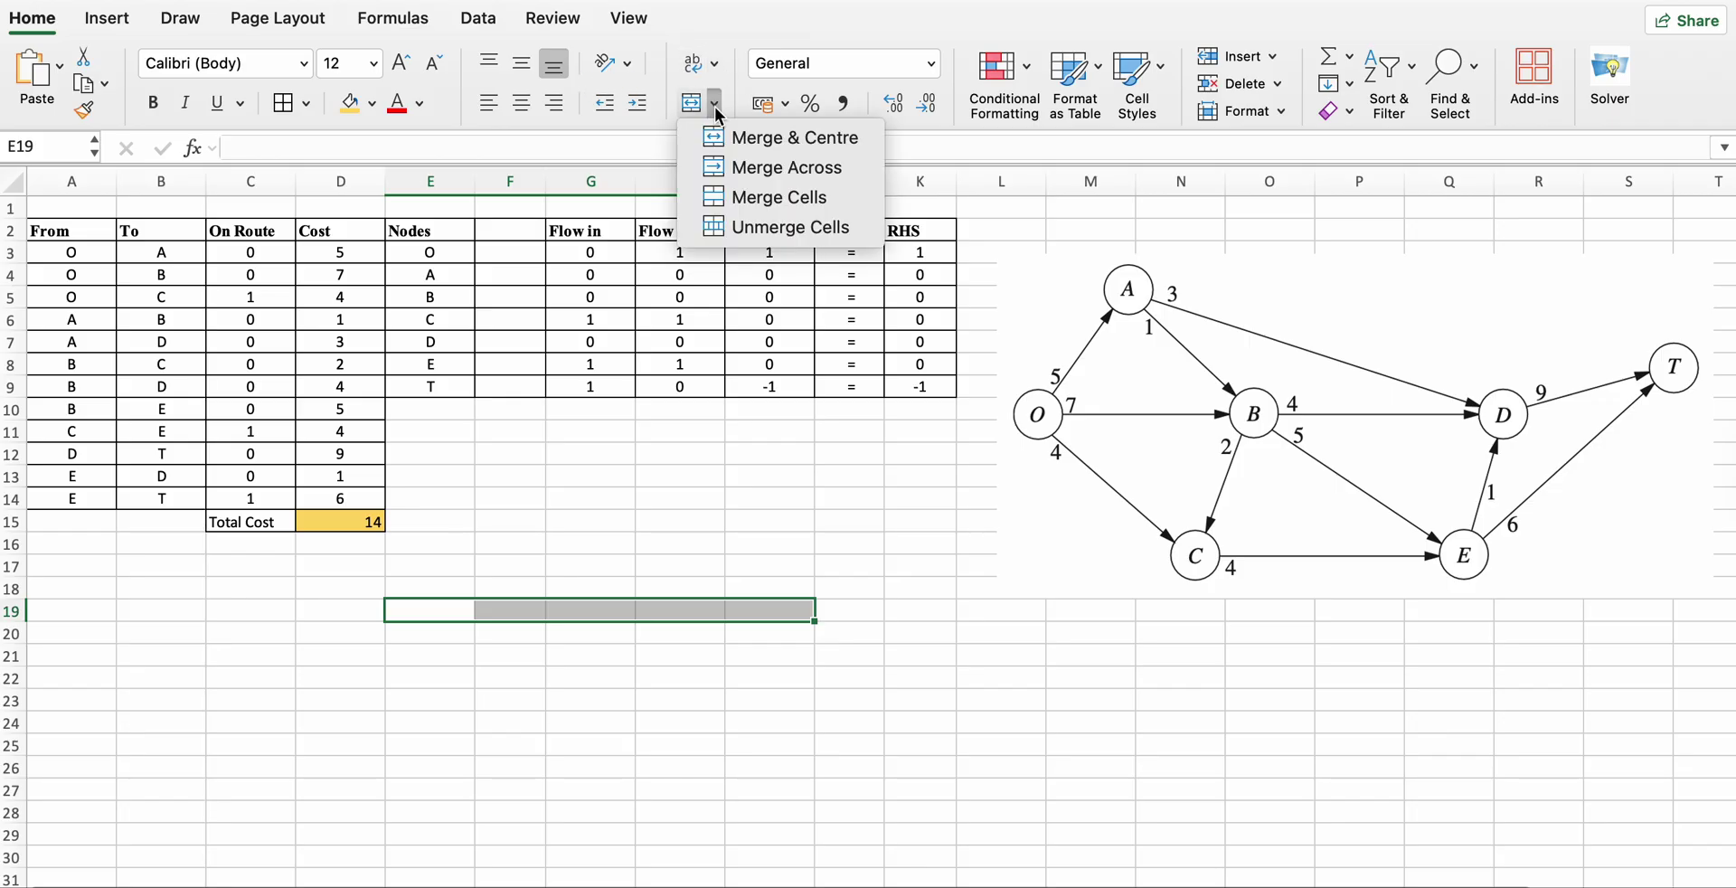
{"action": "left_click", "coordinate": [764, 199]}
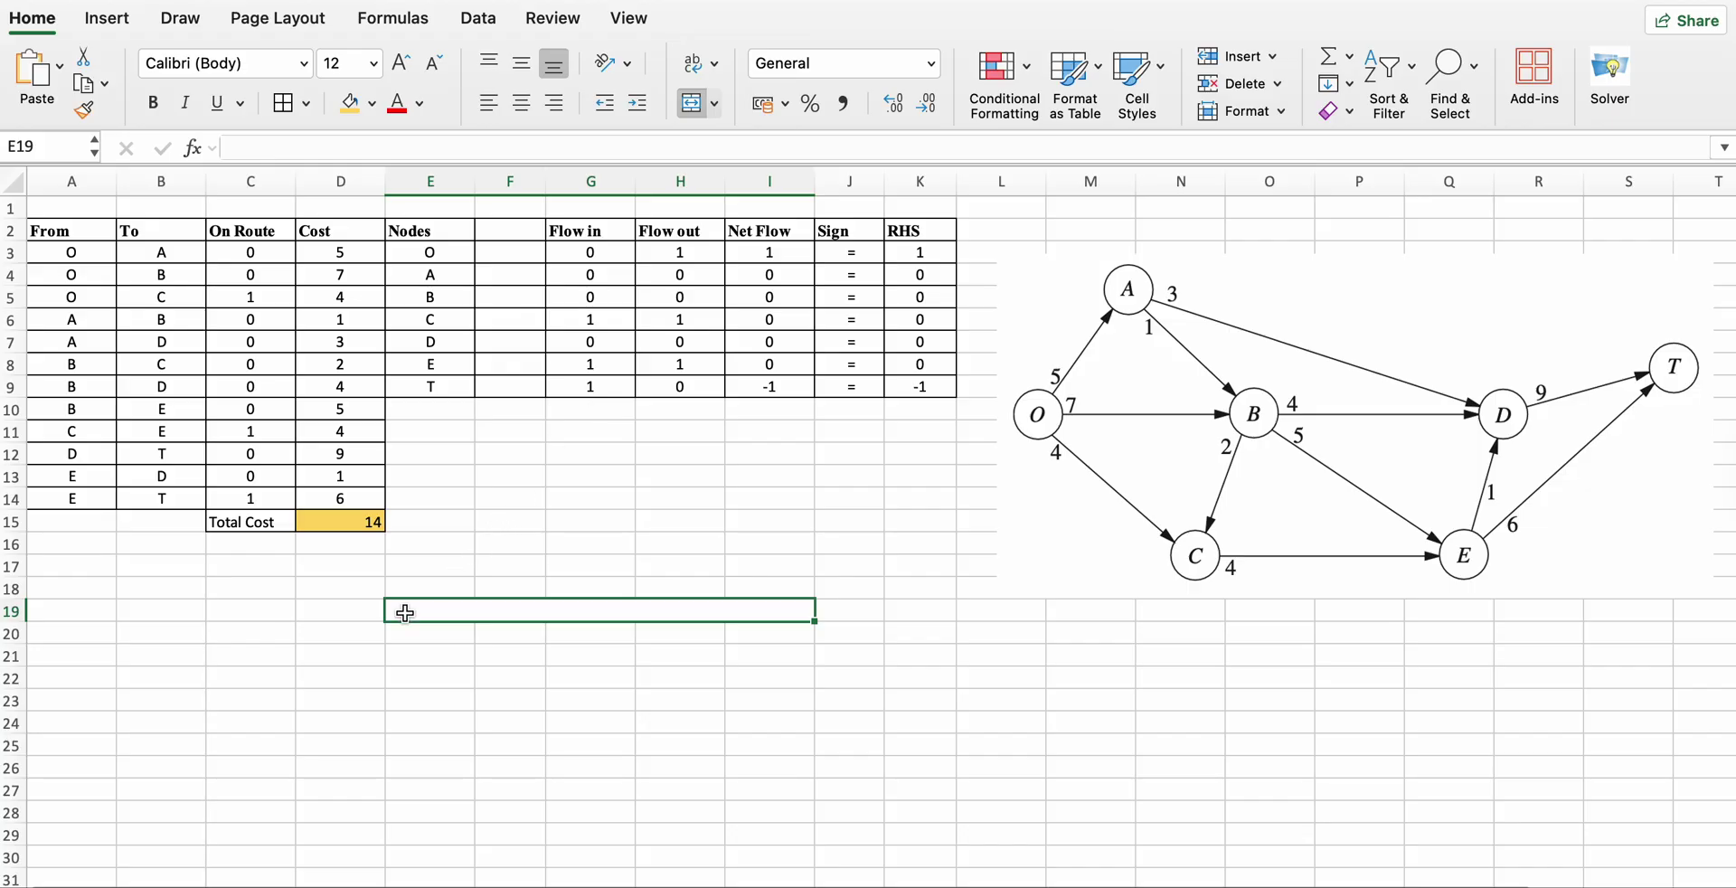
Enter the route 'O-C-E-T' in the merged cell E19.
{"action": "left_click", "coordinate": [253, 305]}
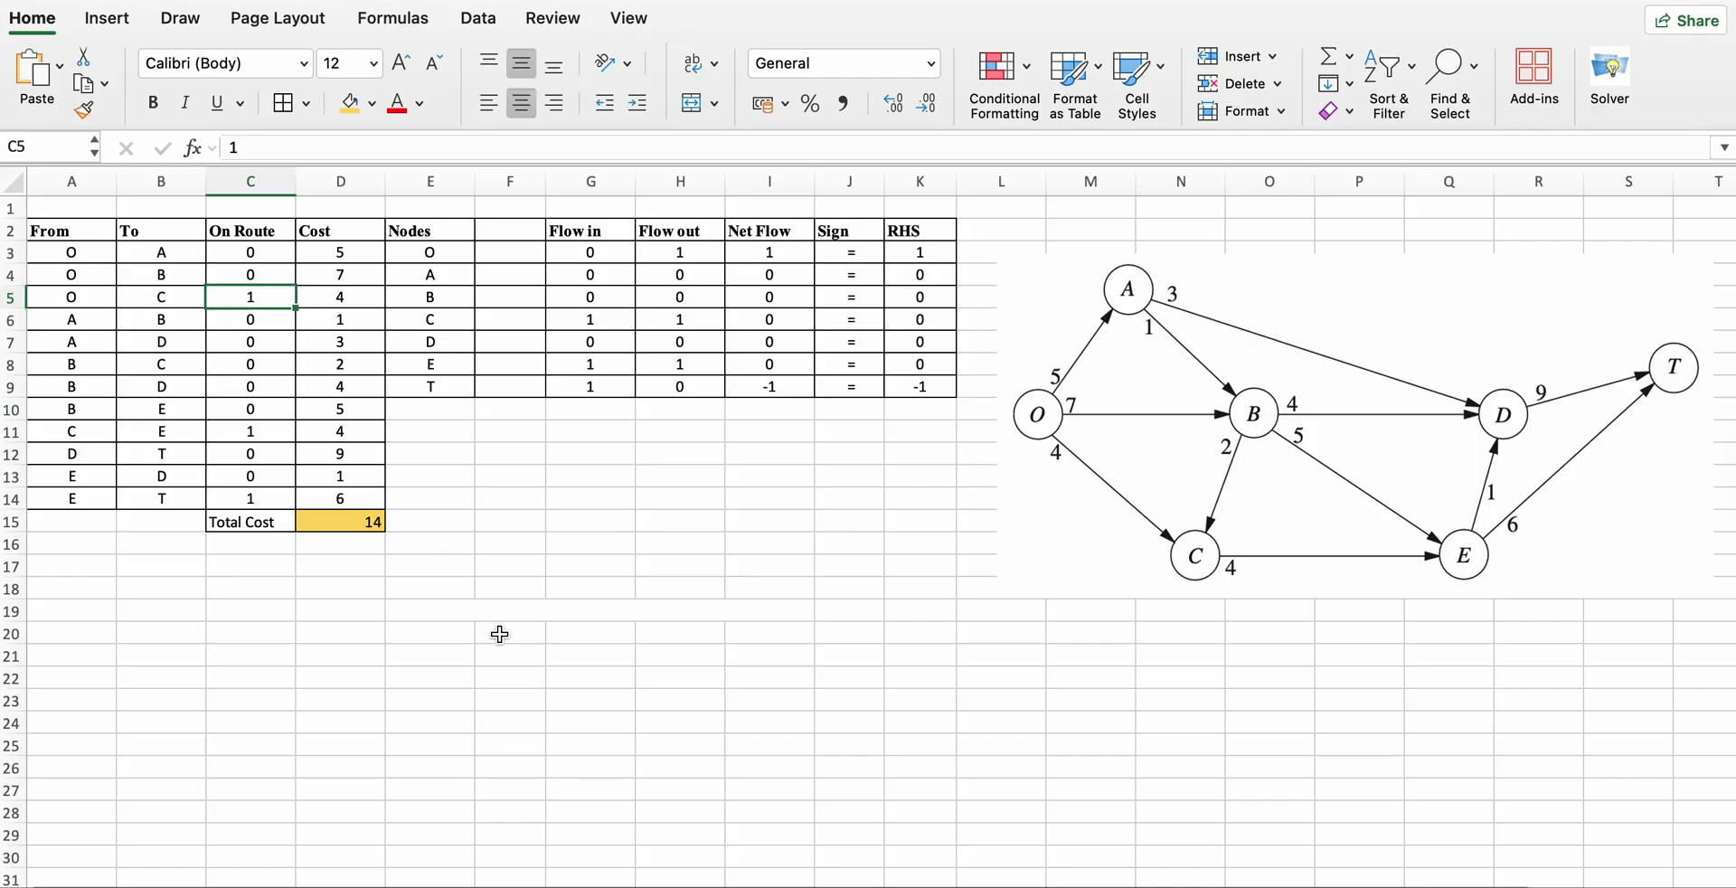
{"action": "left_click", "coordinate": [444, 607]}
{"action": "type", "text": "O-C-"}
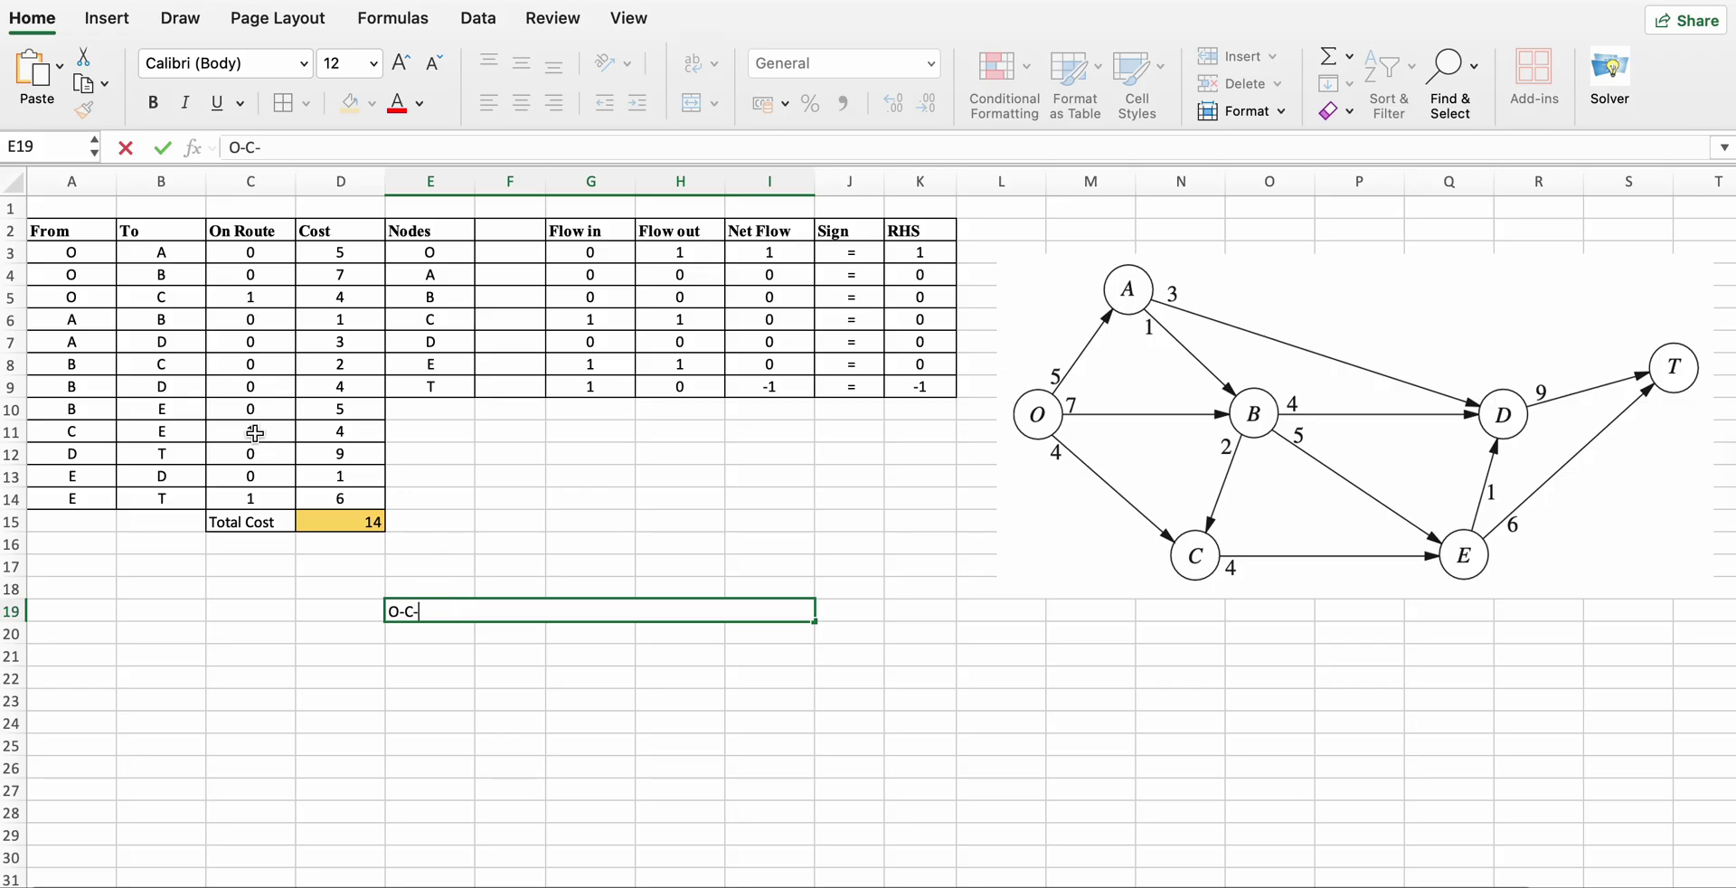
{"action": "type", "text": "E-T"}
{"action": "left_click", "coordinate": [1092, 464]}
{"action": "double_click", "coordinate": [1093, 468]}
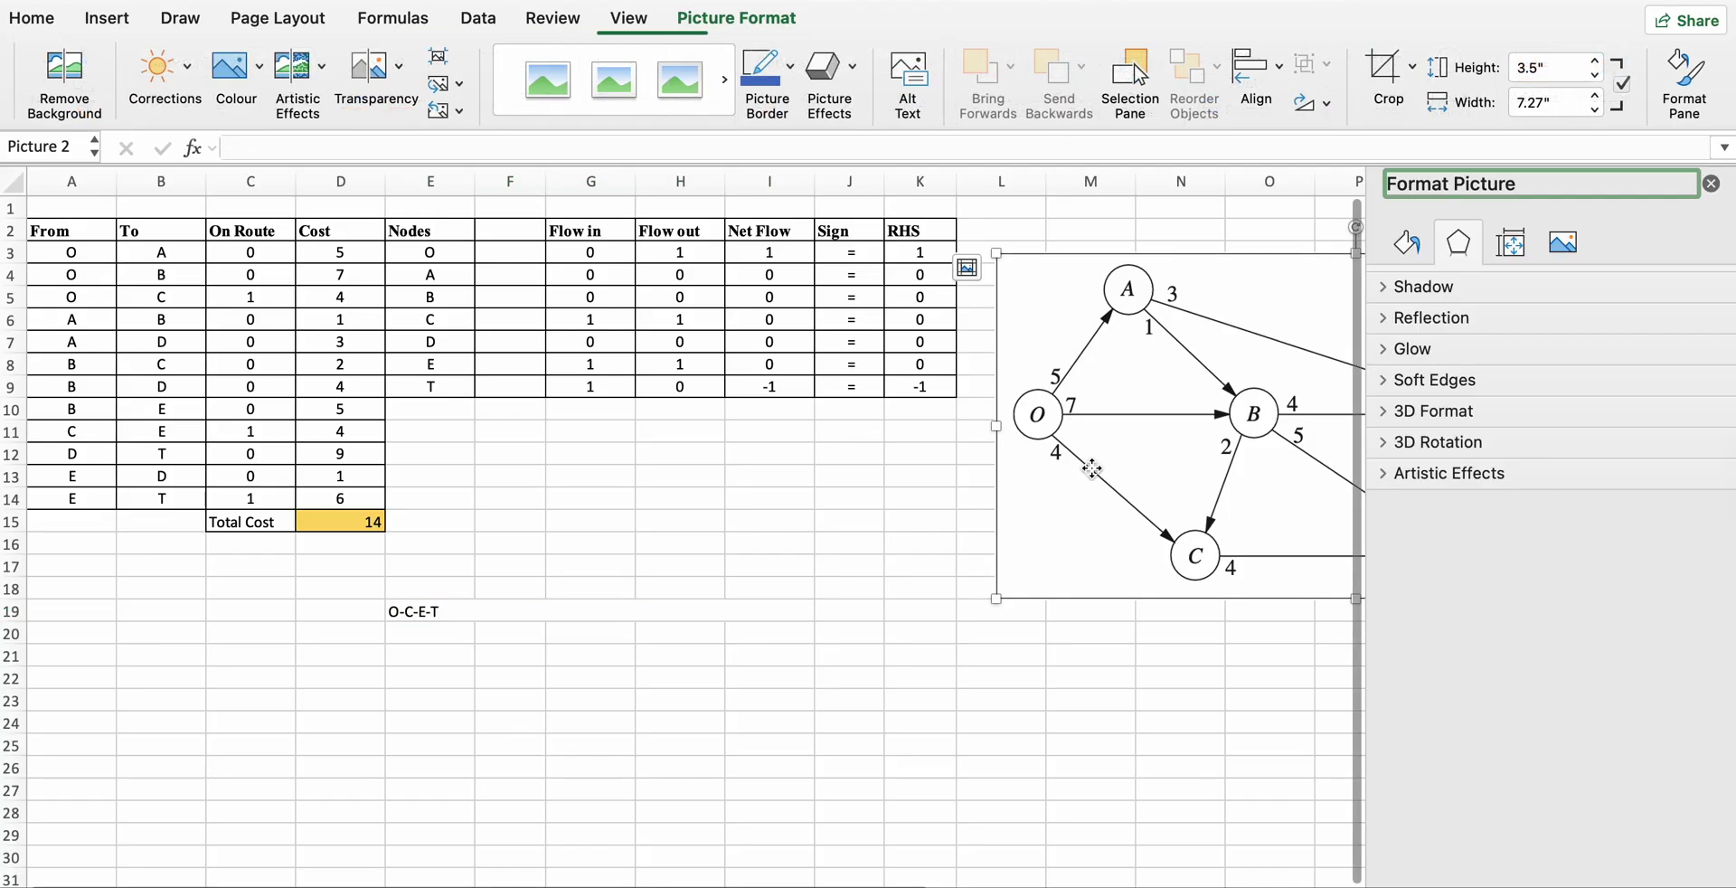
{"action": "left_click", "coordinate": [1713, 185]}
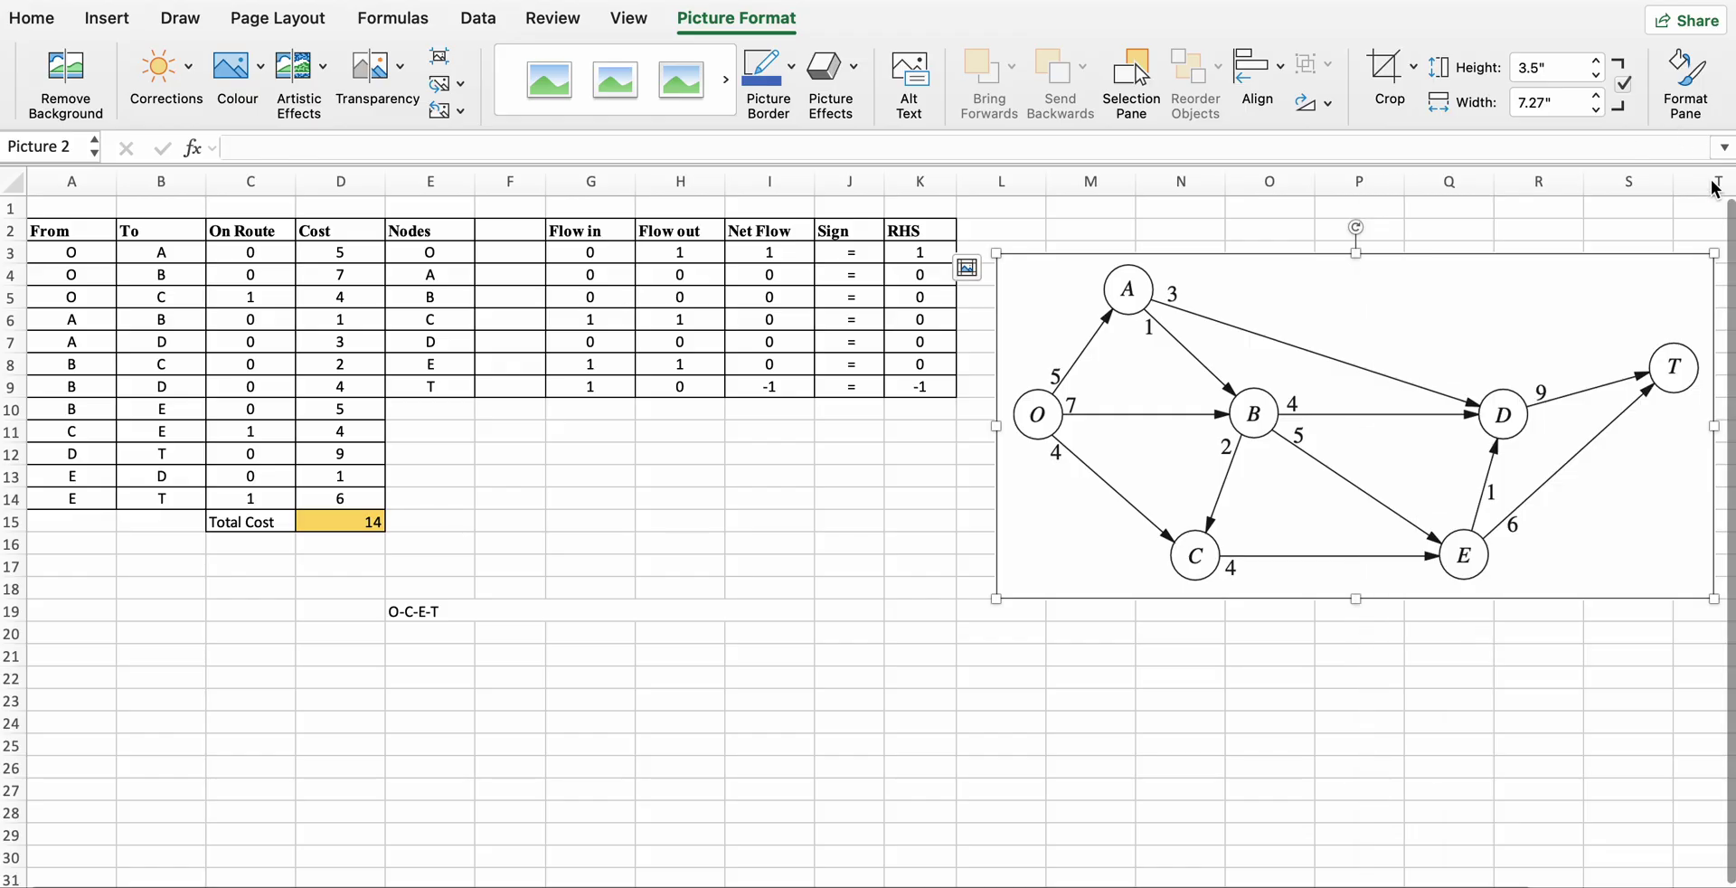